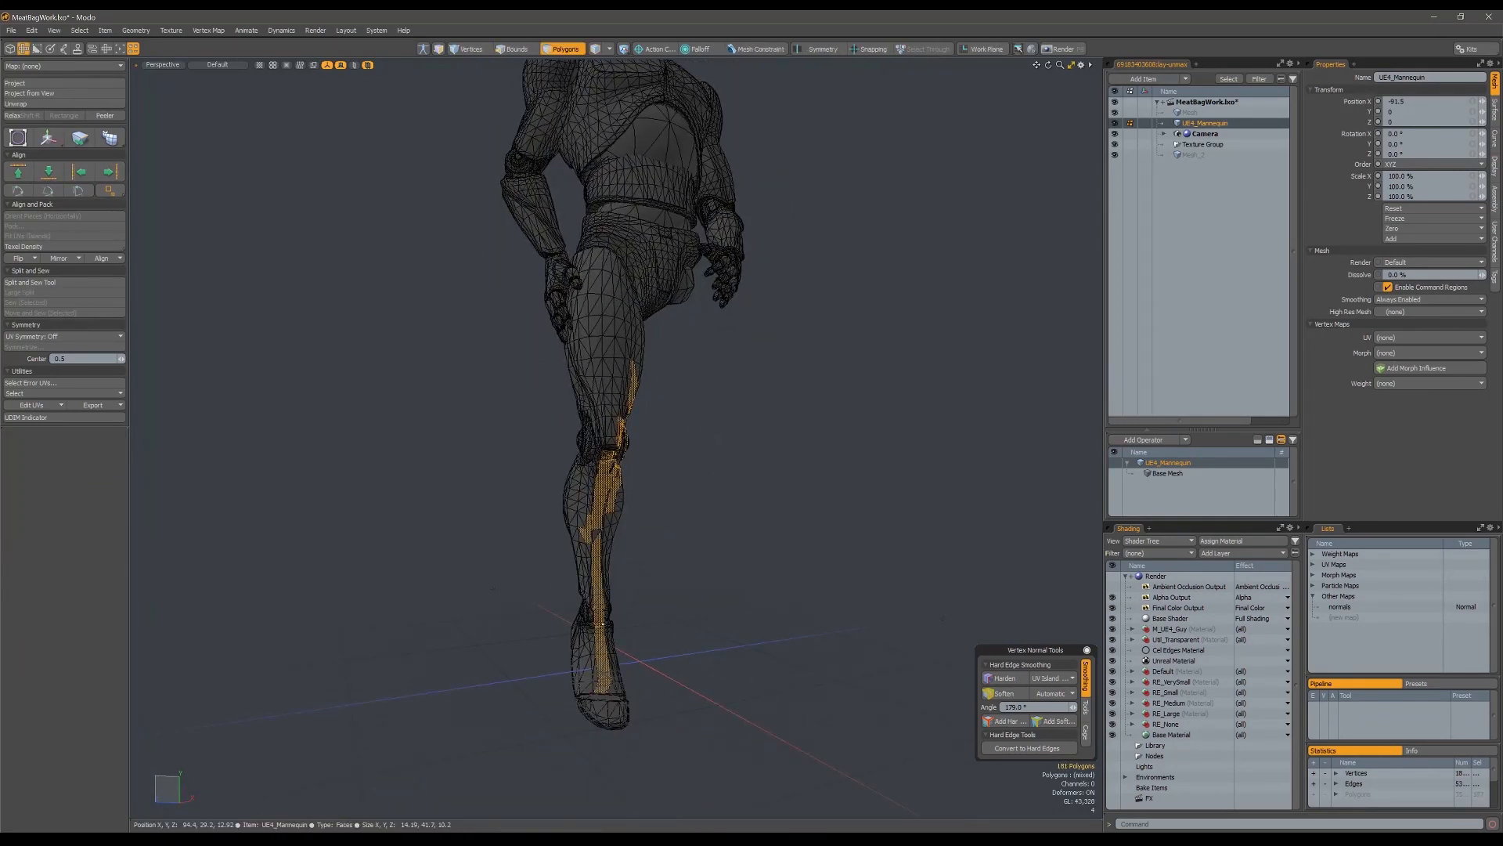
Step: Mirror the selected leg to the other side of the mannequin to create the missing left leg
{"action": "mouse_move", "coordinate": [705, 556]}
{"action": "left_mouse_down", "text": "alt"}
{"action": "mouse_move", "coordinate": [657, 548]}
{"action": "mouse_move", "coordinate": [915, 467]}
{"action": "mouse_move", "coordinate": [649, 435]}
{"action": "left_mouse_up", "text": "alt"}
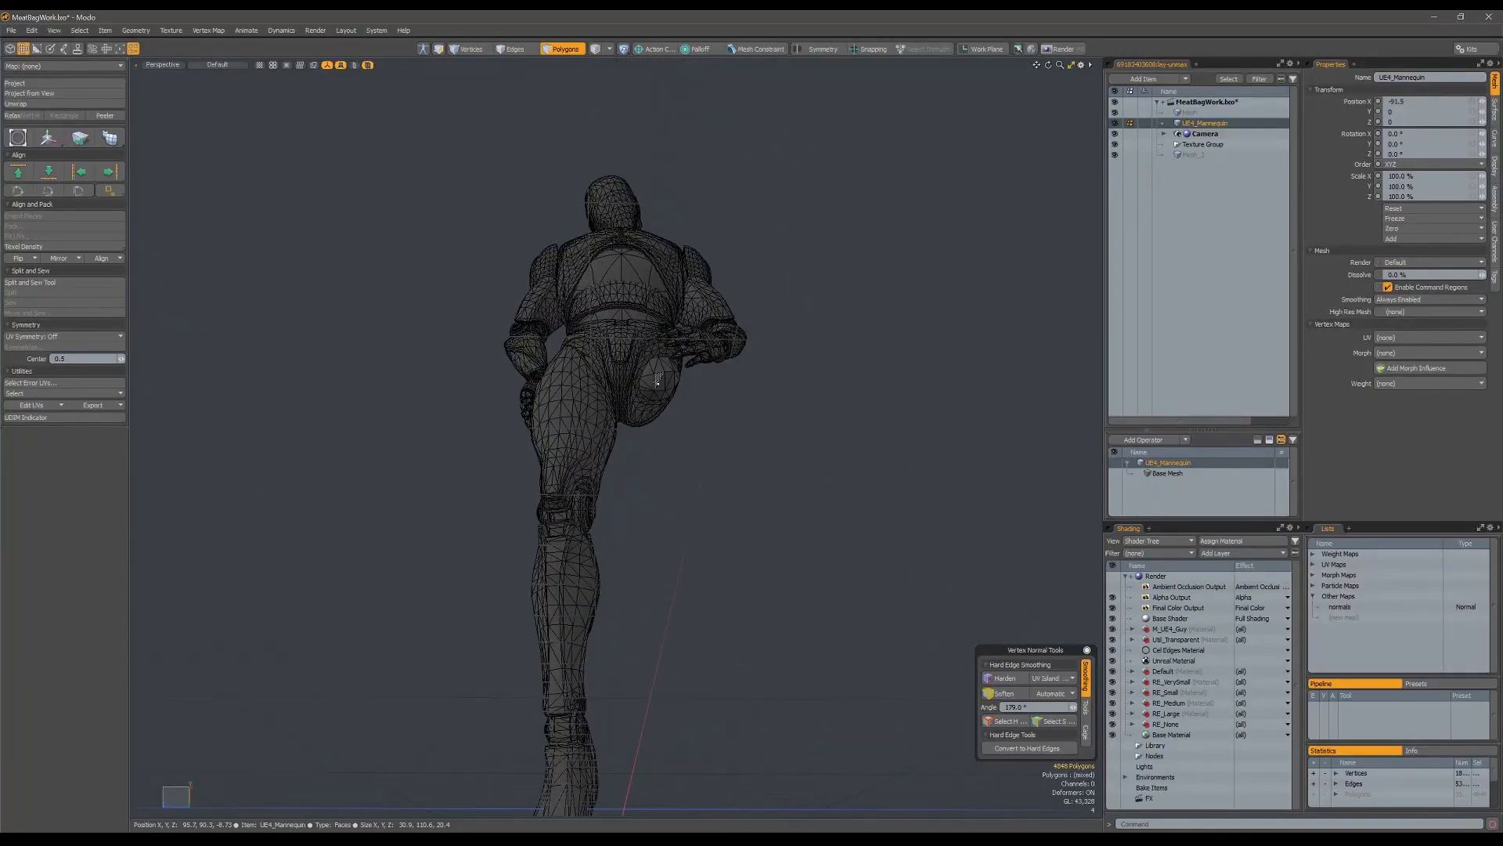
{"action": "scroll", "coordinate": [684, 502], "scroll_direction": "up", "scroll_amount": 4}
{"action": "left_click_drag", "start_coordinate": [684, 502], "coordinate": [783, 486], "text": "alt+shift"}
{"action": "scroll", "coordinate": [783, 485], "scroll_direction": "down", "scroll_amount": 5}
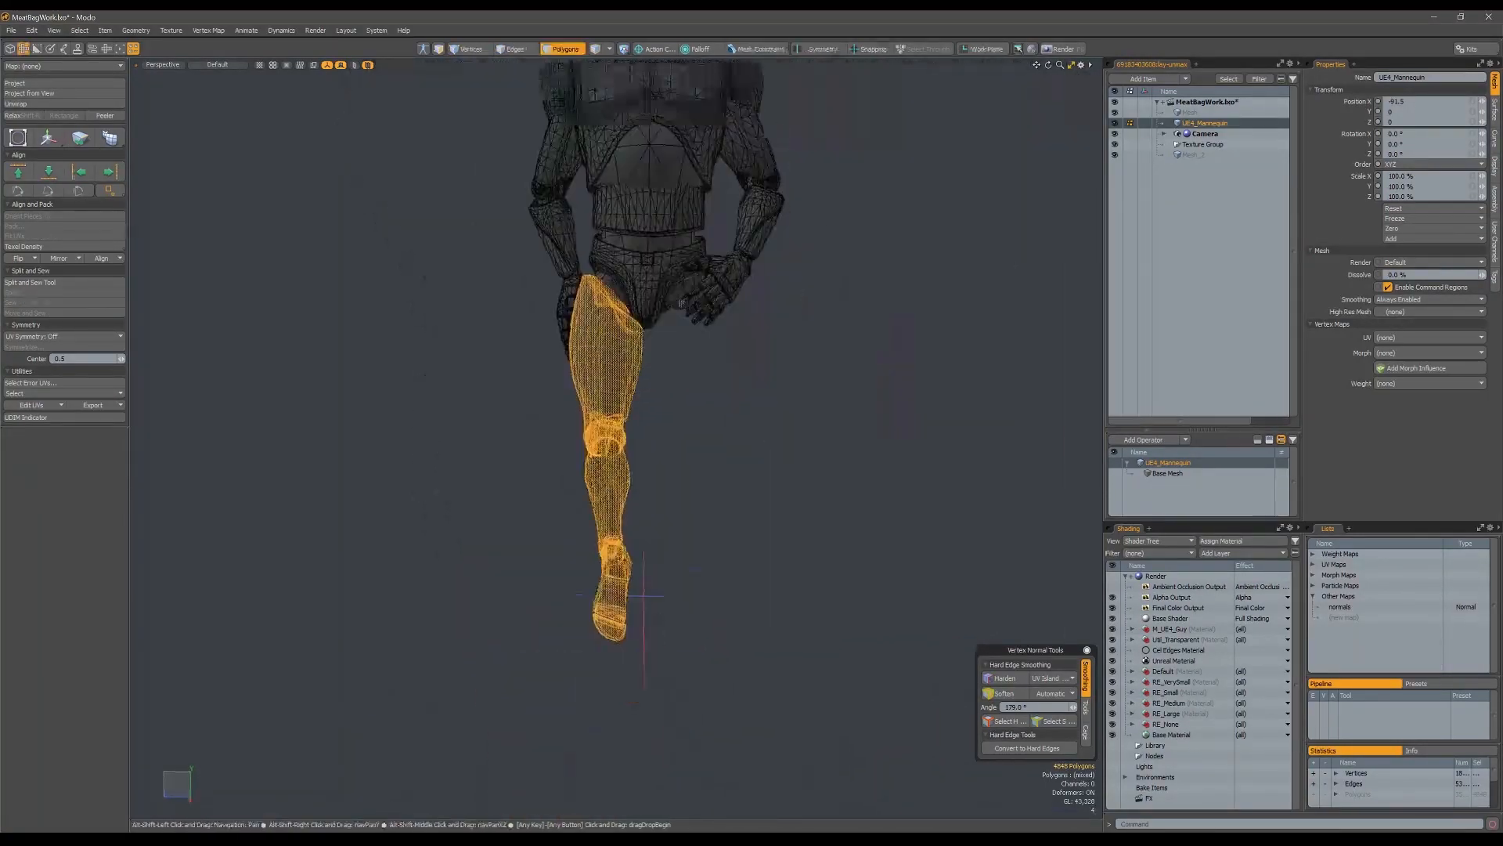
{"action": "key", "text": "shift+v"}
{"action": "mouse_move", "coordinate": [635, 372]}
{"action": "left_mouse_down", "text": "alt+shift"}
{"action": "mouse_move", "coordinate": [642, 411]}
{"action": "mouse_move", "coordinate": [647, 356]}
{"action": "left_mouse_up", "text": "alt+shift"}
{"action": "left_click", "coordinate": [683, 394]}
{"action": "key", "text": "q"}
Step: Select the whole mirrored leg and rotate it about -15° around the Y axis
{"action": "scroll", "coordinate": [644, 399], "scroll_direction": "up", "scroll_amount": 3}
{"action": "key", "text": "]"}
{"action": "key", "text": "e"}
{"action": "left_click_drag", "start_coordinate": [781, 352], "coordinate": [730, 451], "text": "alt"}
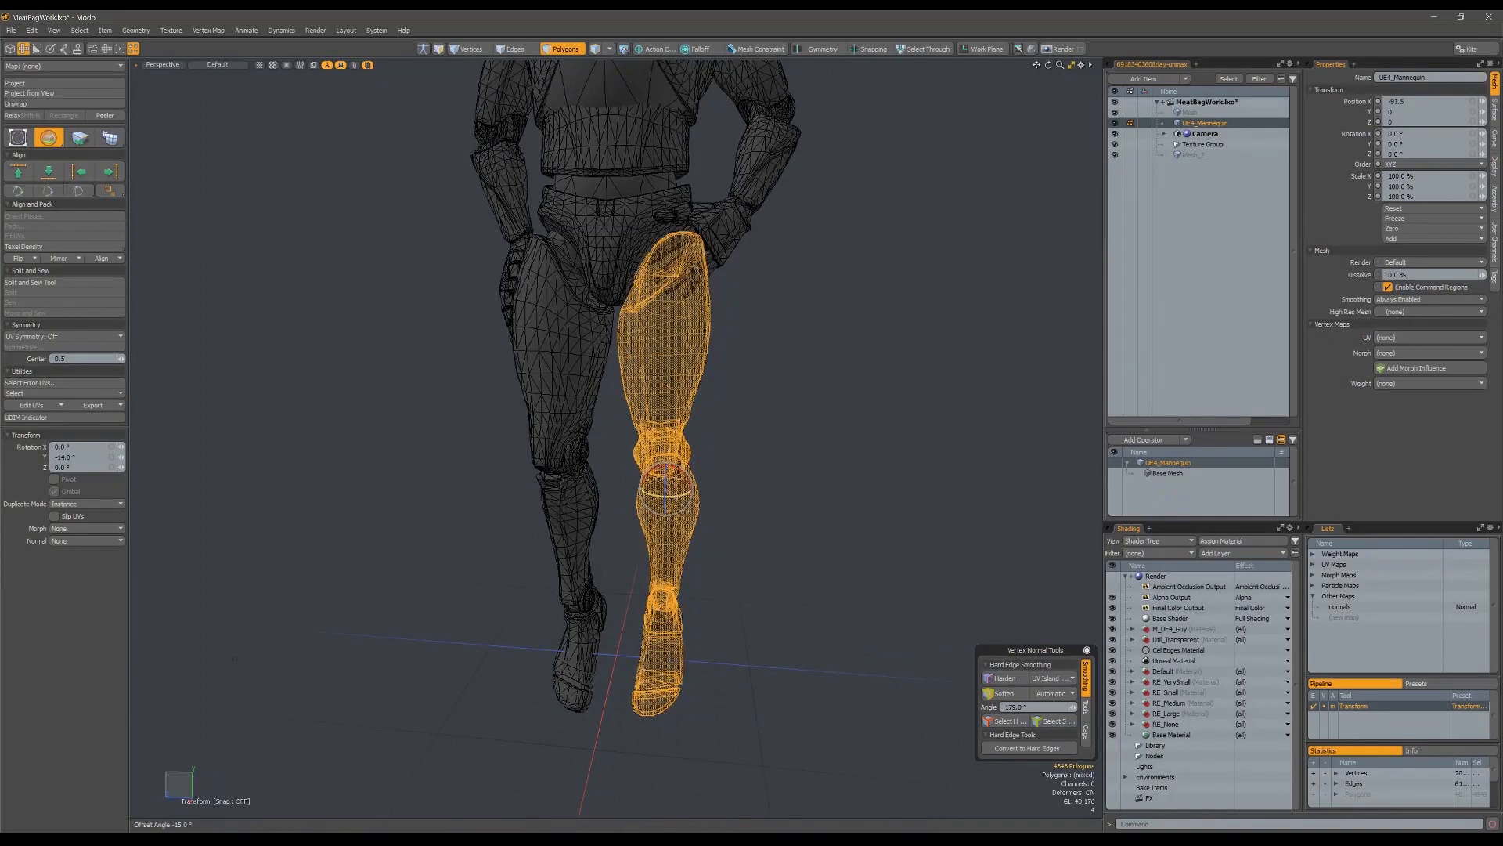
{"action": "left_click_drag", "start_coordinate": [675, 499], "coordinate": [688, 306], "text": "alt"}
Step: Swing the mirrored leg at the hip in an orthographic view
{"action": "key", "text": "ctrl+space"}
{"action": "left_click", "coordinate": [638, 307]}
{"action": "key", "text": "ctrl+space"}
{"action": "left_click", "coordinate": [681, 329]}
{"action": "left_click_drag", "start_coordinate": [618, 226], "coordinate": [731, 141]}
{"action": "key", "text": "ctrl+space"}
{"action": "left_click", "coordinate": [789, 132]}
{"action": "left_click_drag", "start_coordinate": [657, 301], "coordinate": [638, 416], "text": "alt"}
{"action": "key", "text": "q"}
Step: Limit the selection to the mirrored leg's knee, shin and foot and try rotating them around the knee in the Front view
{"action": "double_click", "coordinate": [689, 274], "text": "ctrl"}
{"action": "key", "text": "ctrl+space"}
{"action": "left_click", "coordinate": [679, 437]}
{"action": "key", "text": "e"}
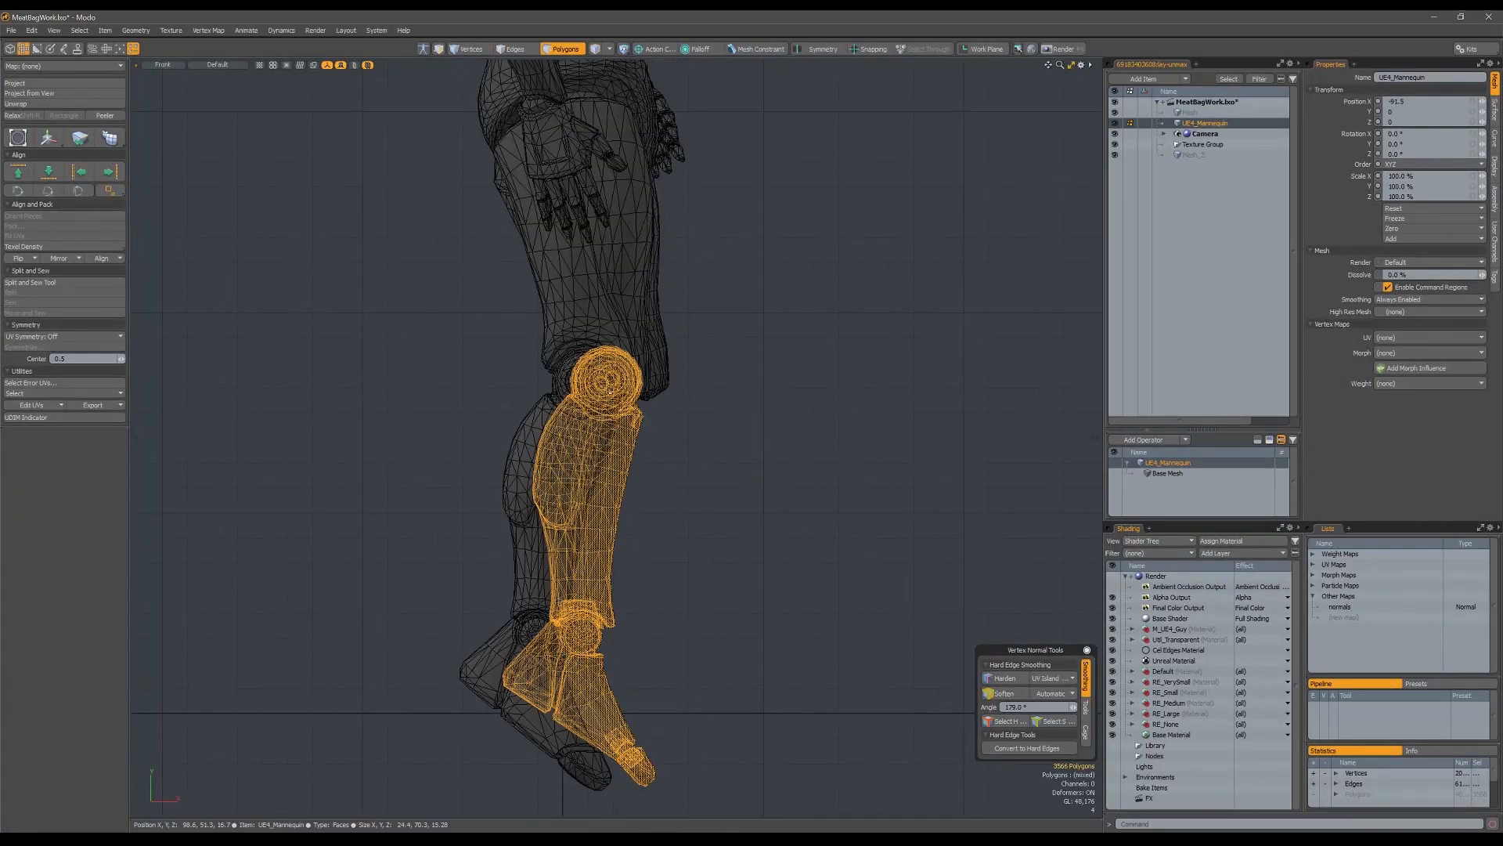
{"action": "key", "text": "e"}
{"action": "left_click", "coordinate": [609, 383]}
{"action": "left_click_drag", "start_coordinate": [623, 345], "coordinate": [623, 346]}
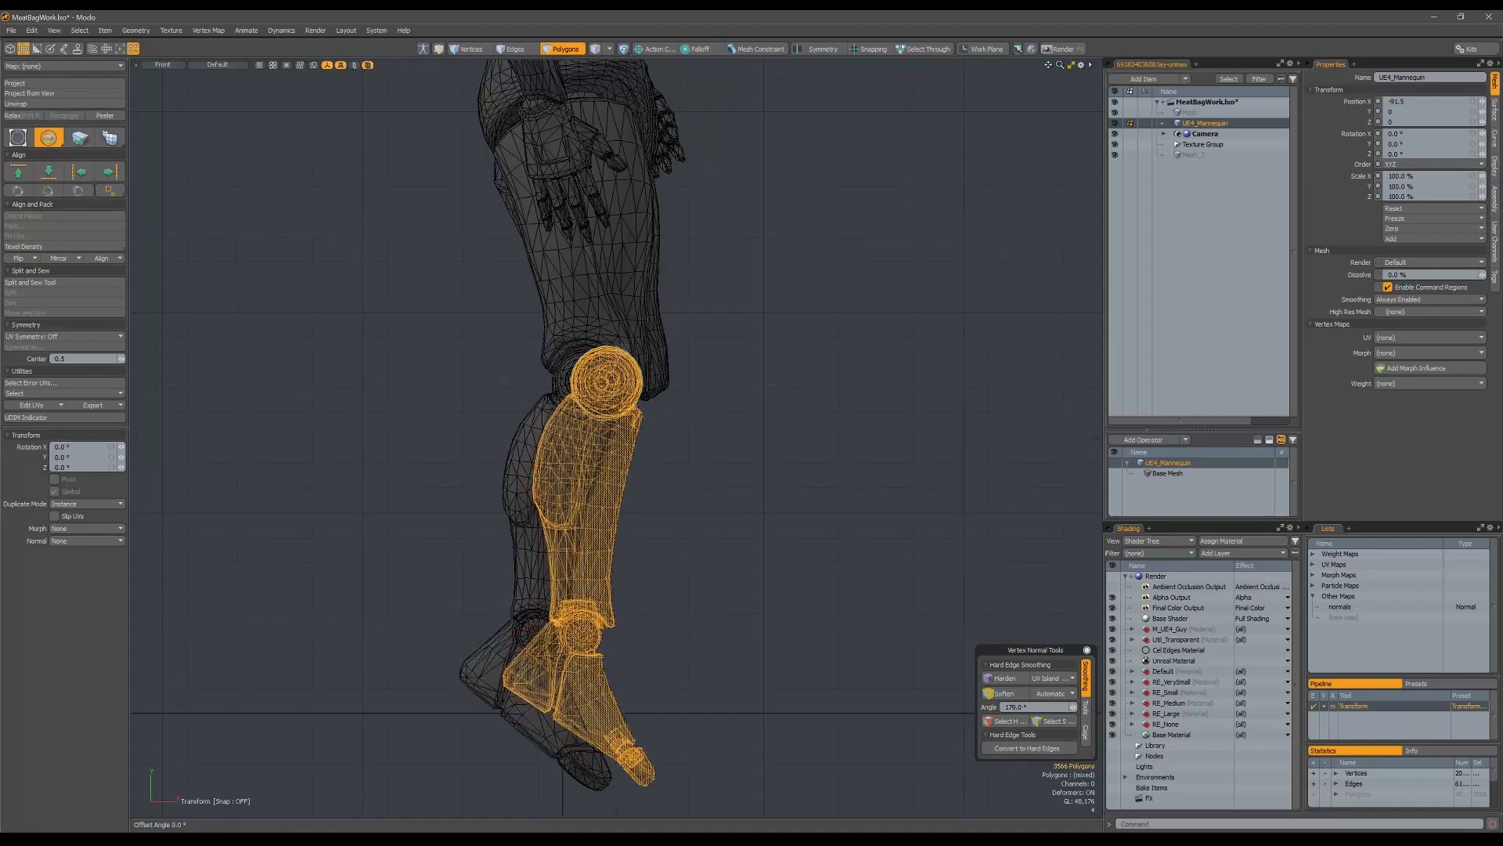
{"action": "key", "text": "space"}
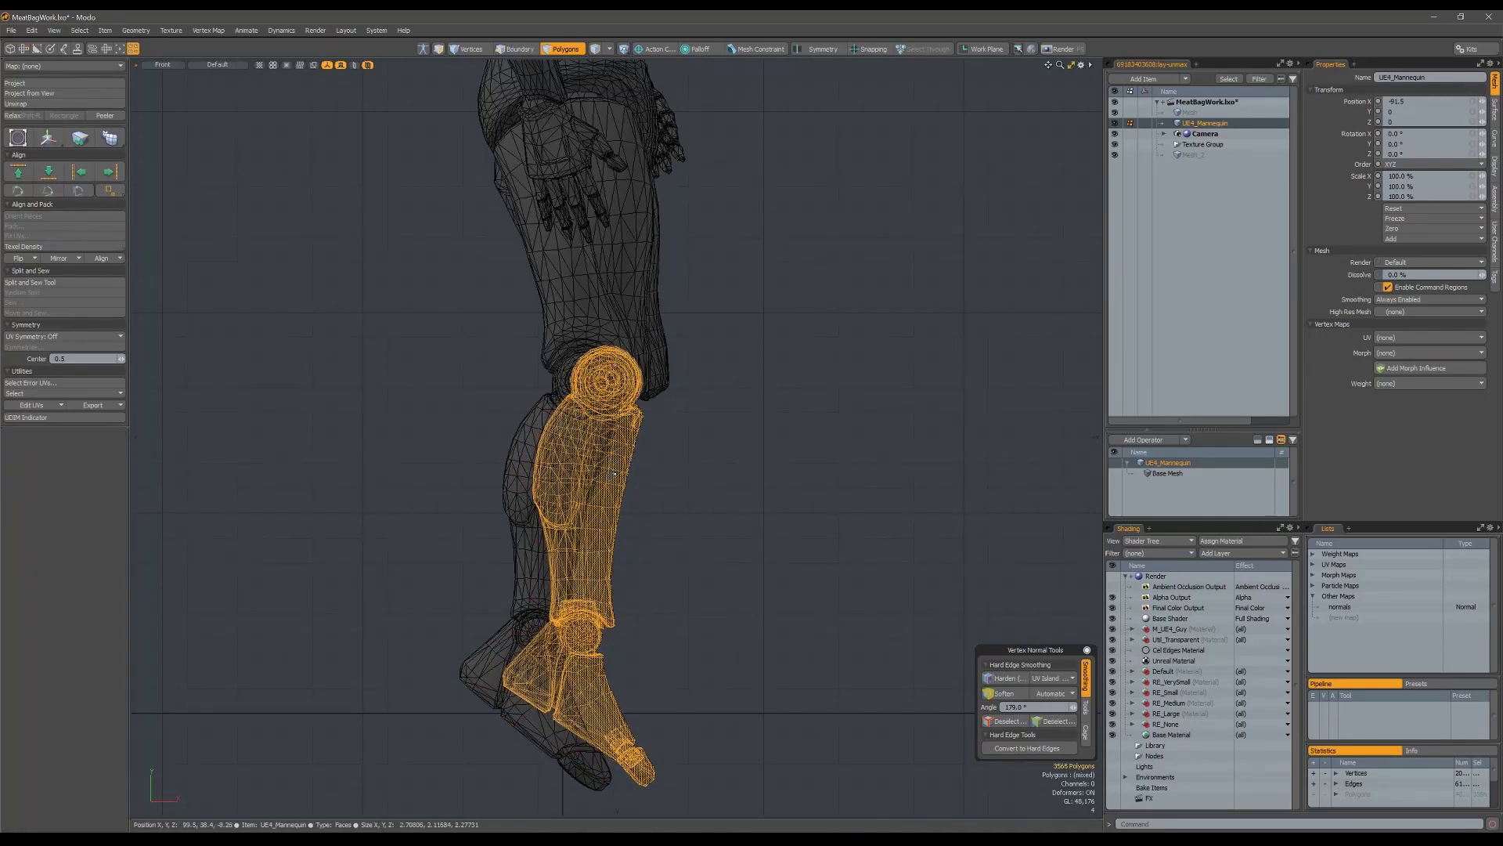
Step: Limit the selection to the mirrored leg's foot and rotate it about -14° around Z at the ankle
{"action": "double_click", "coordinate": [615, 474], "text": "ctrl"}
{"action": "left_click_drag", "start_coordinate": [614, 474], "coordinate": [621, 313], "text": "alt+shift"}
{"action": "key", "text": "e"}
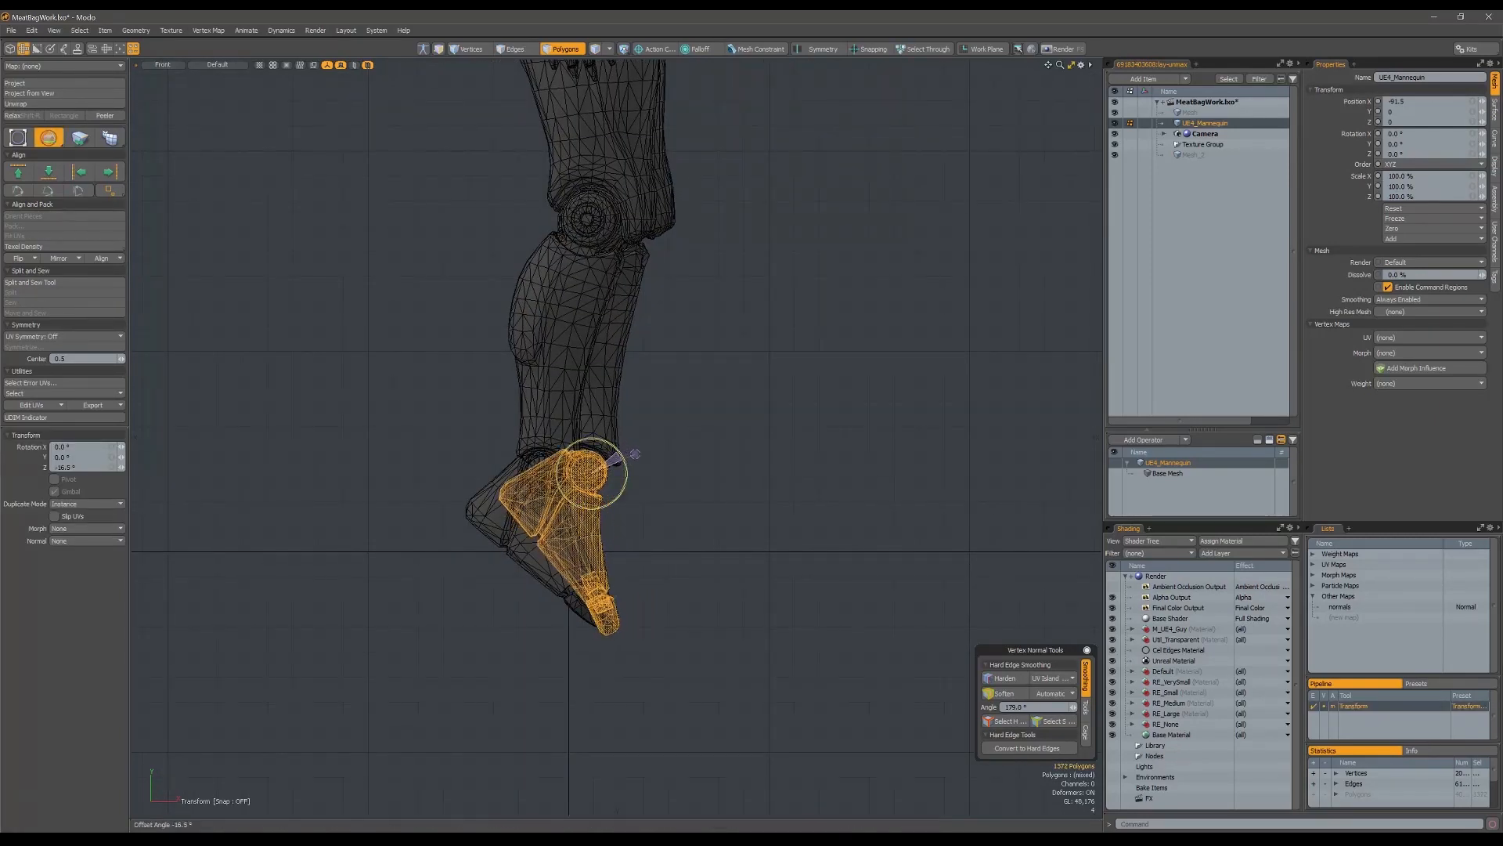
{"action": "key", "text": "ctrl+space"}
{"action": "left_click", "coordinate": [705, 440]}
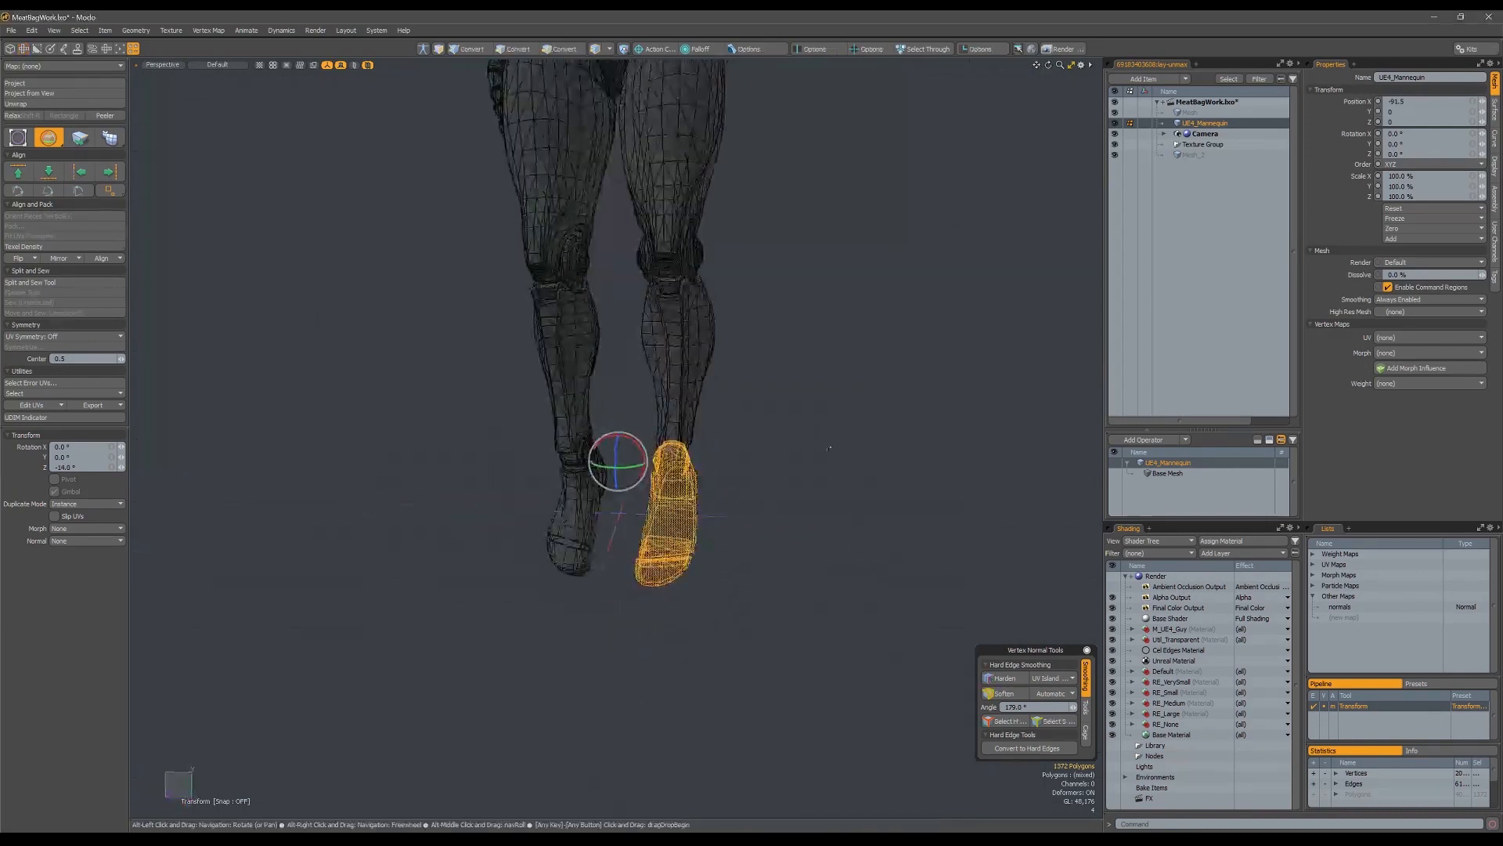
Step: Fine-tune the rotation of the left foot in the Perspective view
{"action": "key", "text": "space"}
{"action": "key", "text": "e"}
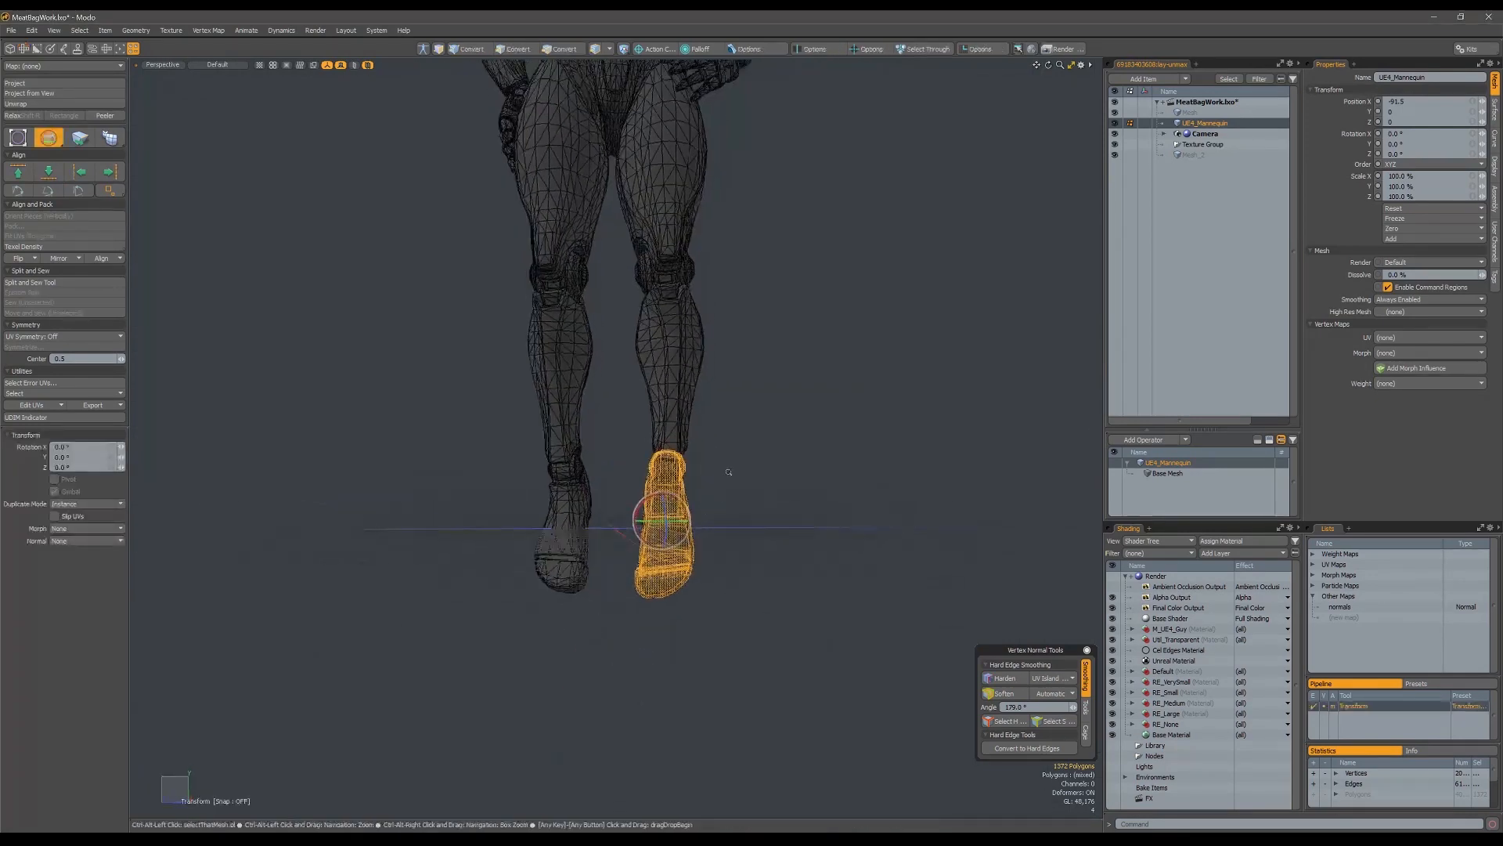
{"action": "scroll", "coordinate": [718, 497], "scroll_direction": "down", "scroll_amount": 3}
{"action": "left_click_drag", "start_coordinate": [718, 496], "coordinate": [667, 428], "text": "alt"}
{"action": "scroll", "coordinate": [667, 505], "scroll_direction": "up", "scroll_amount": 3}
{"action": "left_click_drag", "start_coordinate": [667, 505], "coordinate": [643, 509], "text": "alt"}
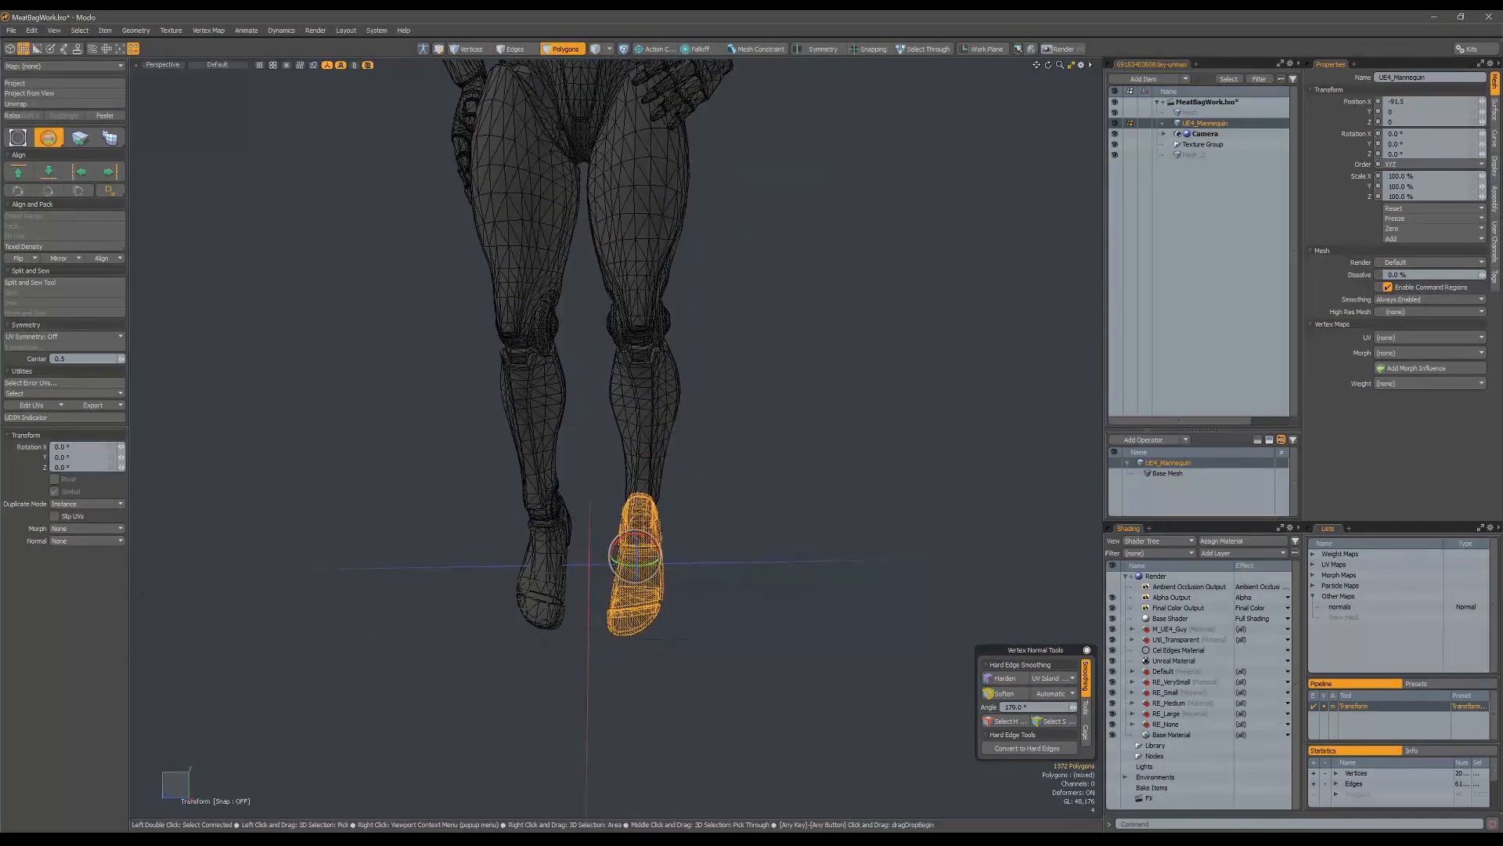
{"action": "left_click_drag", "start_coordinate": [636, 566], "coordinate": [631, 565]}
{"action": "key", "text": "space"}
Step: Add the left shin and knee to the selection, rotate them with the foot around the knee, and clear the selection
{"action": "double_click", "coordinate": [644, 450], "text": "shift"}
{"action": "left_click_drag", "start_coordinate": [644, 450], "coordinate": [657, 429], "text": "alt"}
{"action": "key", "text": "e"}
{"action": "left_click", "coordinate": [637, 329]}
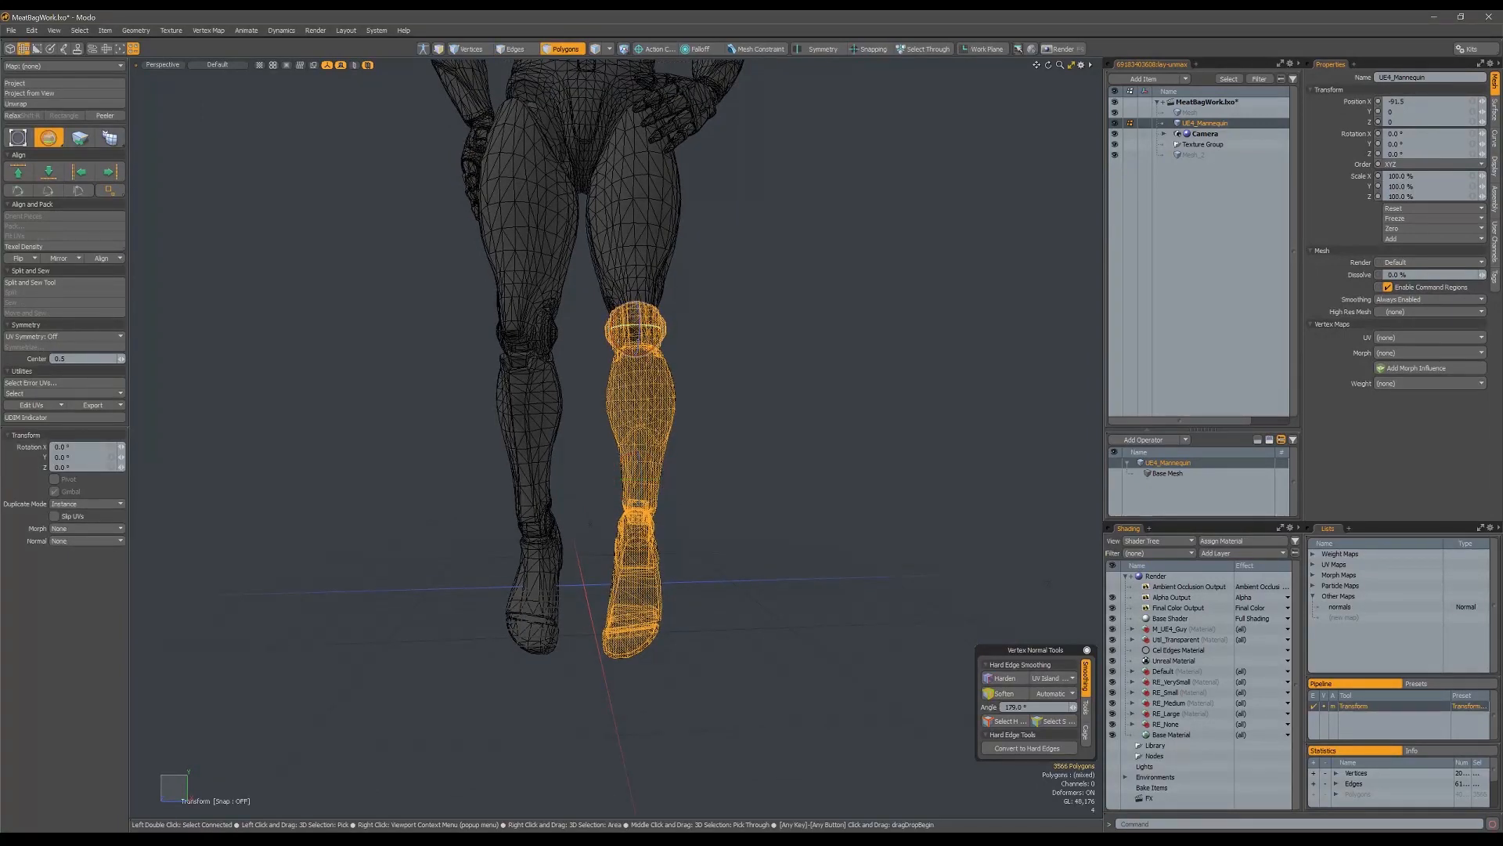
{"action": "left_click_drag", "start_coordinate": [635, 356], "coordinate": [665, 485]}
{"action": "key", "text": "space"}
{"action": "key", "text": "Escape"}
Step: Select the complete left arm from shoulder to fingers, leaving the pelvis and thigh out of the selection
{"action": "scroll", "coordinate": [665, 438], "scroll_direction": "down", "scroll_amount": 4}
{"action": "mouse_move", "coordinate": [665, 486]}
{"action": "left_mouse_down", "text": "alt"}
{"action": "mouse_move", "coordinate": [810, 505]}
{"action": "mouse_move", "coordinate": [474, 447]}
{"action": "mouse_move", "coordinate": [808, 459]}
{"action": "mouse_move", "coordinate": [736, 364]}
{"action": "mouse_move", "coordinate": [725, 385]}
{"action": "left_mouse_up", "text": "alt"}
{"action": "left_click_drag", "start_coordinate": [725, 385], "coordinate": [768, 437], "text": "alt"}
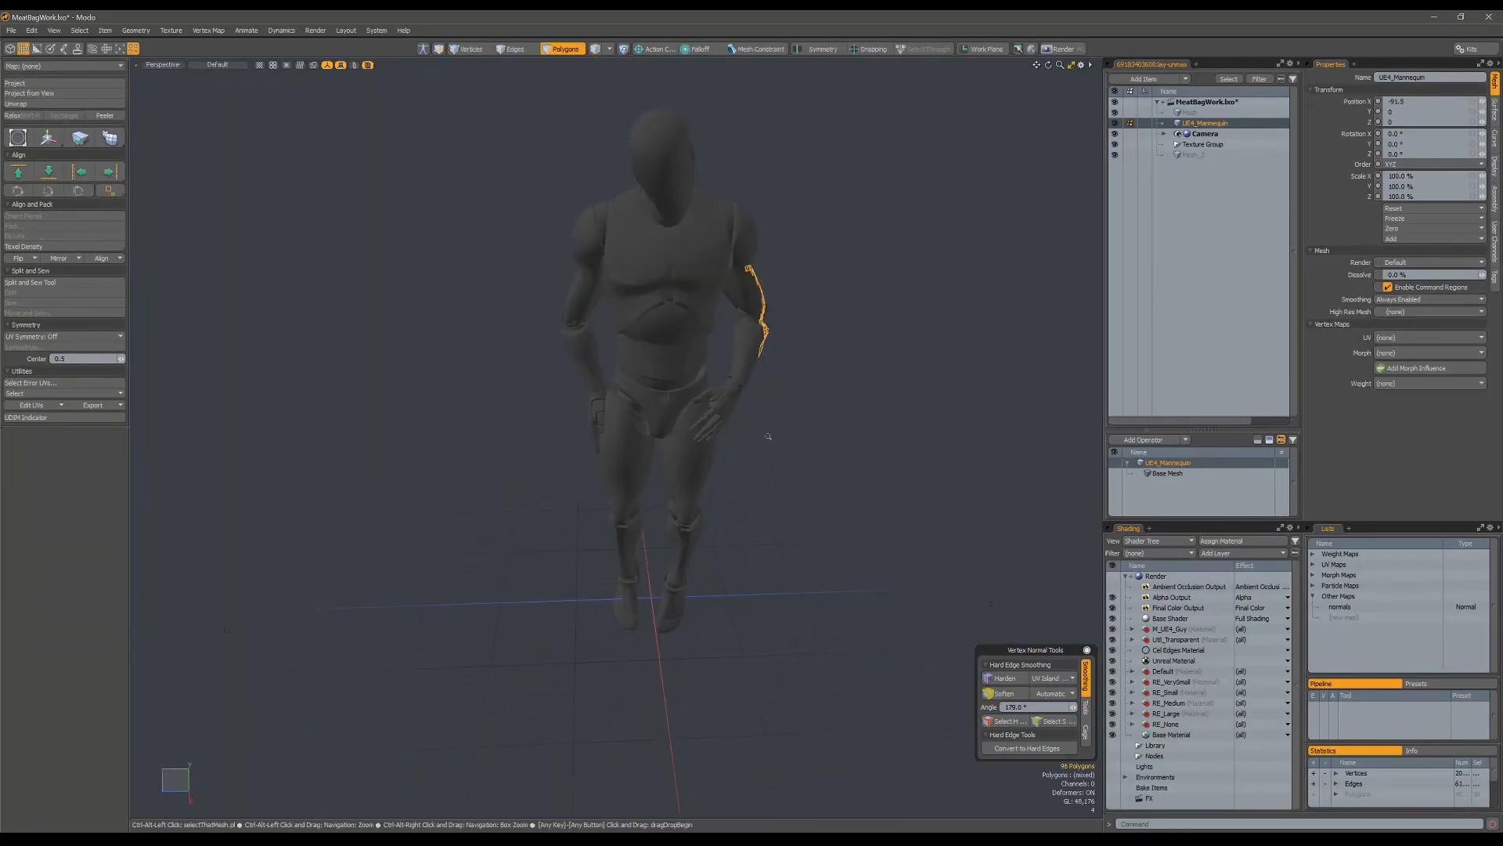
{"action": "scroll", "coordinate": [751, 344], "scroll_direction": "up", "scroll_amount": 4}
{"action": "left_click_drag", "start_coordinate": [751, 342], "coordinate": [723, 367], "text": "alt+shift"}
{"action": "right_click_drag", "start_coordinate": [746, 451], "coordinate": [822, 491], "text": "shift"}
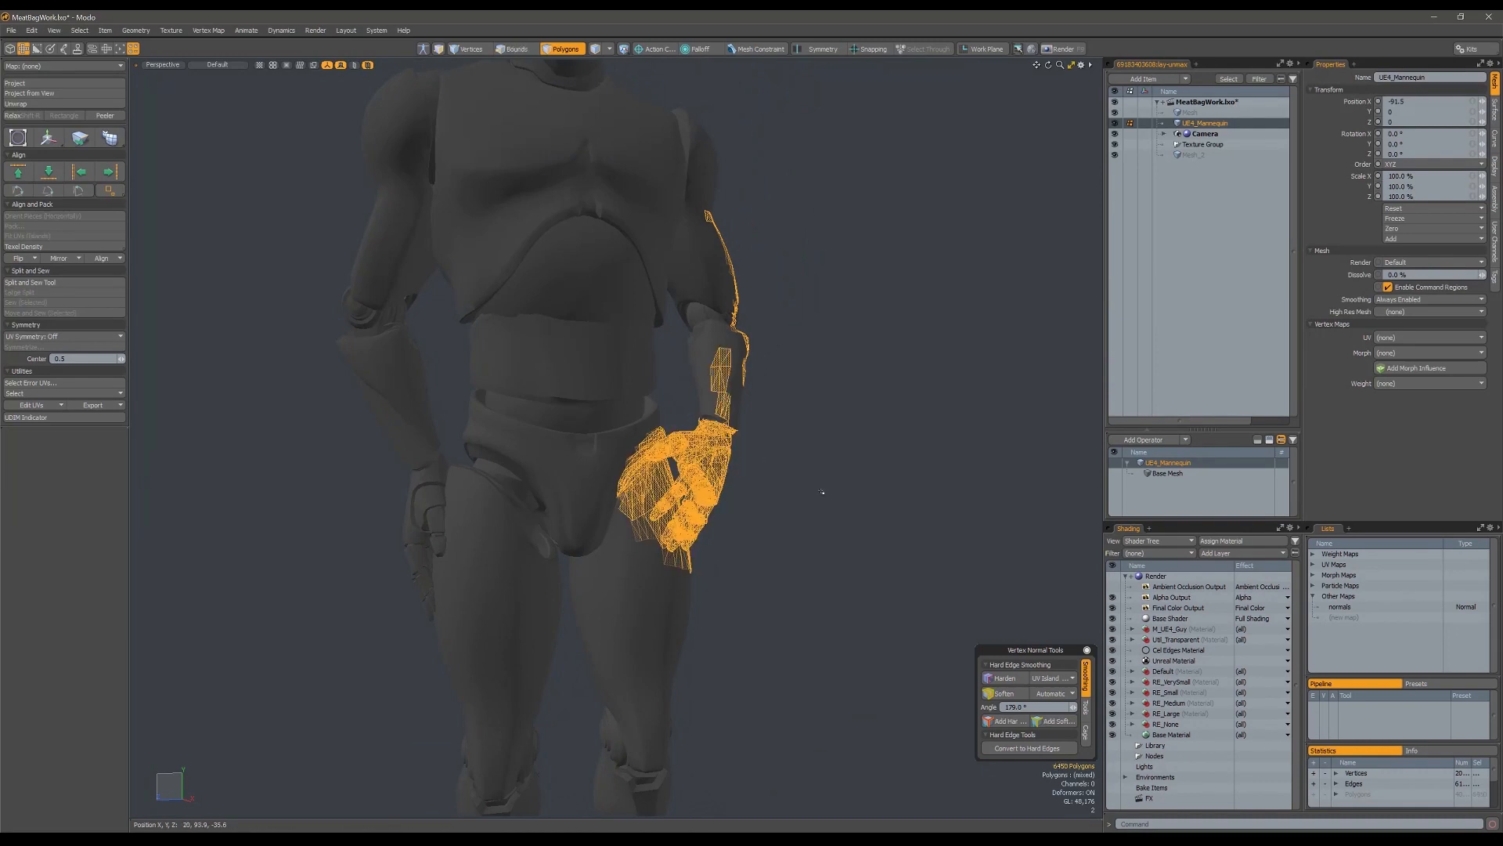
{"action": "key", "text": "]"}
{"action": "double_click", "coordinate": [581, 523], "text": "ctrl"}
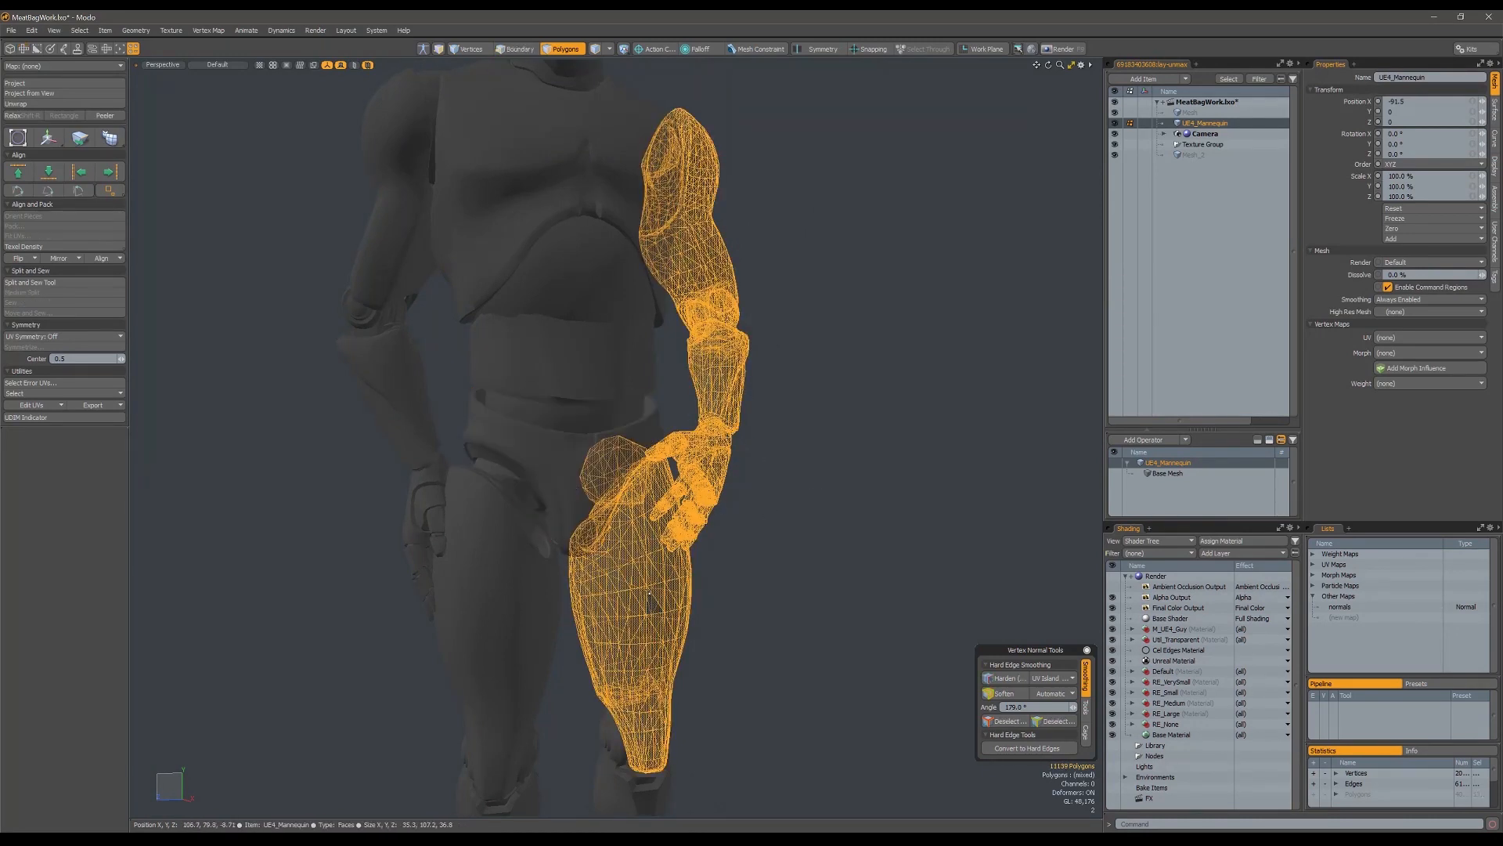
{"action": "double_click", "coordinate": [649, 594], "text": "ctrl"}
{"action": "left_click_drag", "start_coordinate": [649, 593], "coordinate": [665, 505], "text": "alt"}
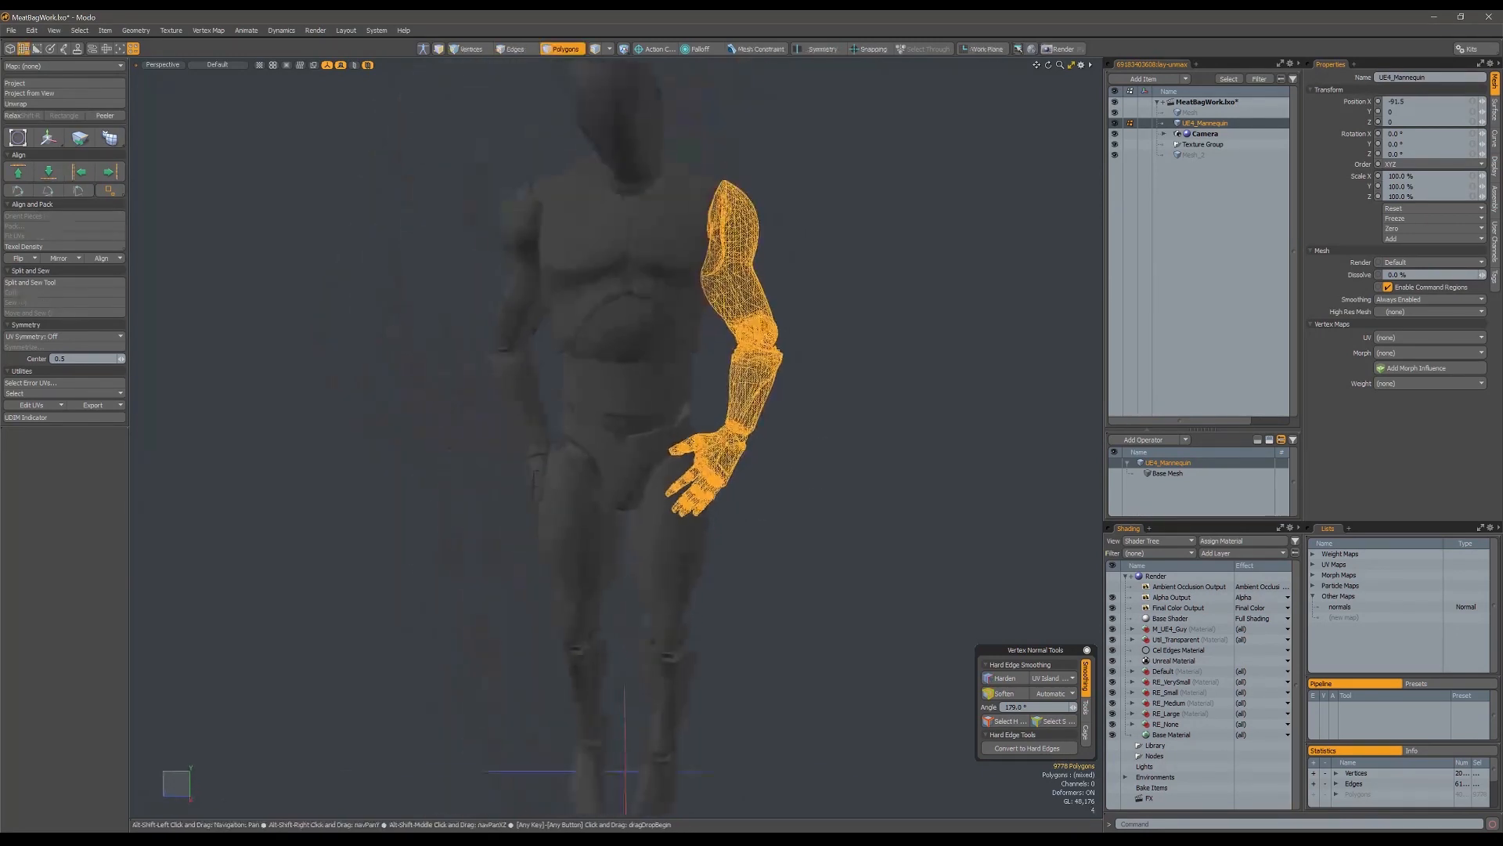
Step: Rotate the left arm about -5.5° on X around the shoulder in the Right view
{"action": "left_click_drag", "start_coordinate": [888, 368], "coordinate": [838, 353], "text": "alt"}
{"action": "key", "text": "ctrl+space"}
{"action": "left_click", "coordinate": [875, 377]}
{"action": "key", "text": "ctrl+space"}
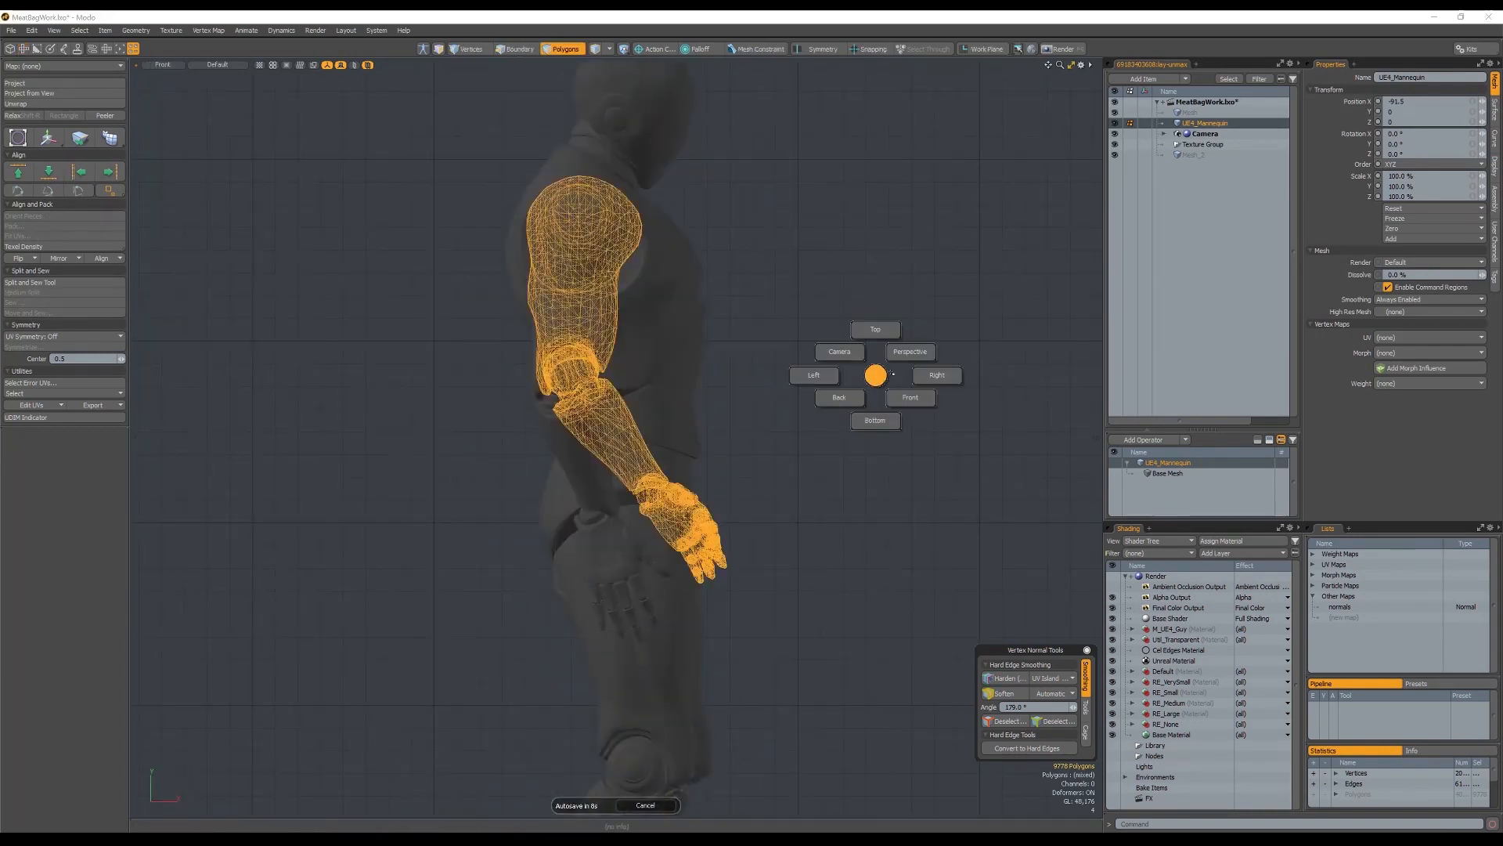
{"action": "left_click", "coordinate": [920, 376]}
{"action": "key", "text": "ctrl+space"}
{"action": "left_click_drag", "start_coordinate": [920, 376], "coordinate": [928, 418], "text": "alt+shift"}
{"action": "key", "text": "e"}
{"action": "left_click", "coordinate": [737, 265]}
{"action": "left_click_drag", "start_coordinate": [769, 249], "coordinate": [833, 230]}
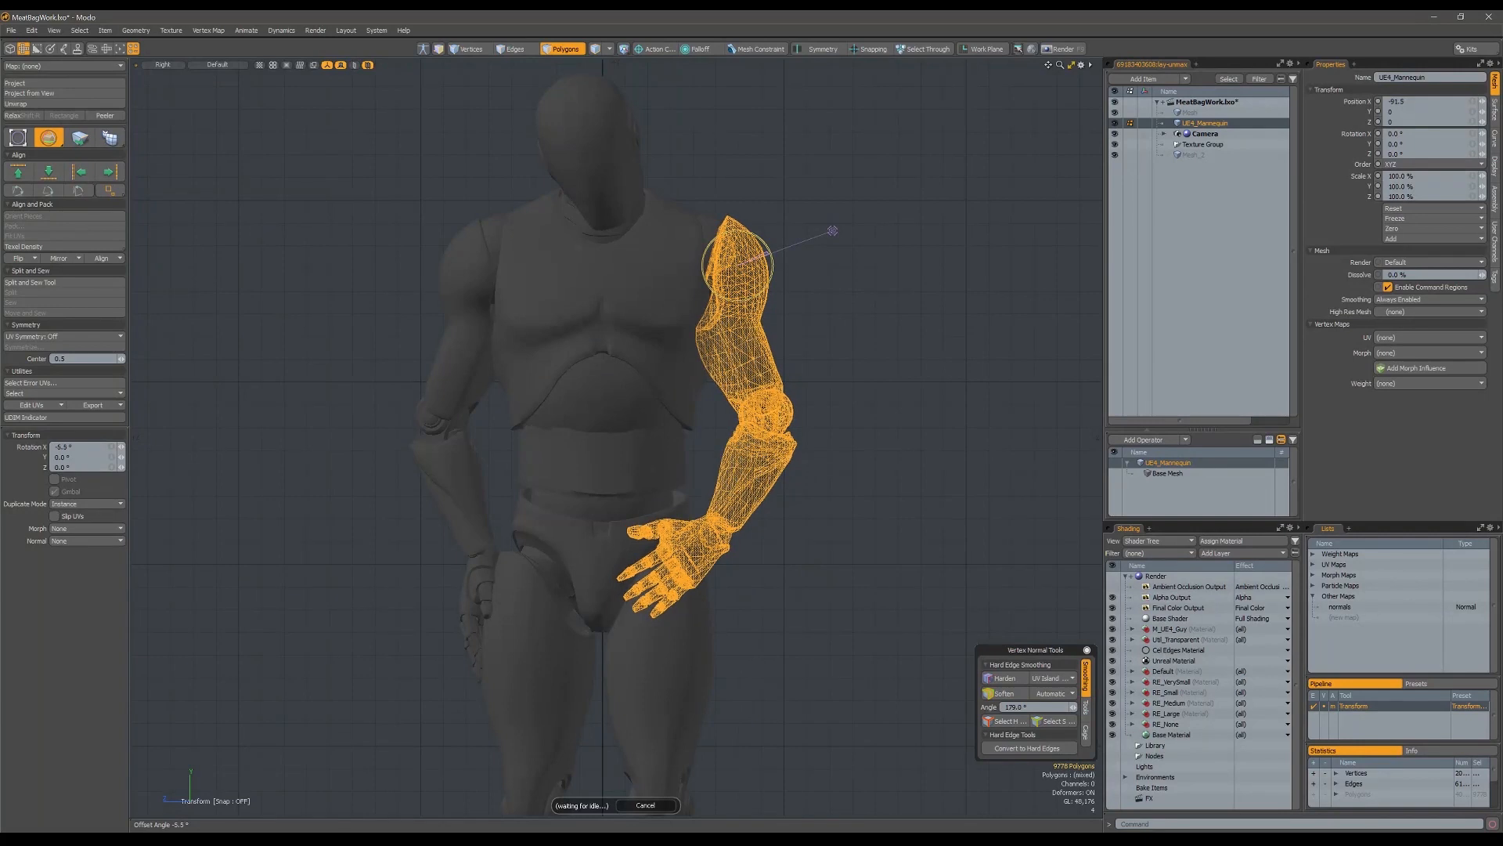
Step: Exclude the left upper arm from the selection, rotate the forearm and hand around the elbow, and return to the Perspective view
{"action": "key", "text": "q"}
{"action": "double_click", "coordinate": [751, 303], "text": "ctrl"}
{"action": "left_click_drag", "start_coordinate": [750, 303], "coordinate": [751, 267], "text": "alt+shift"}
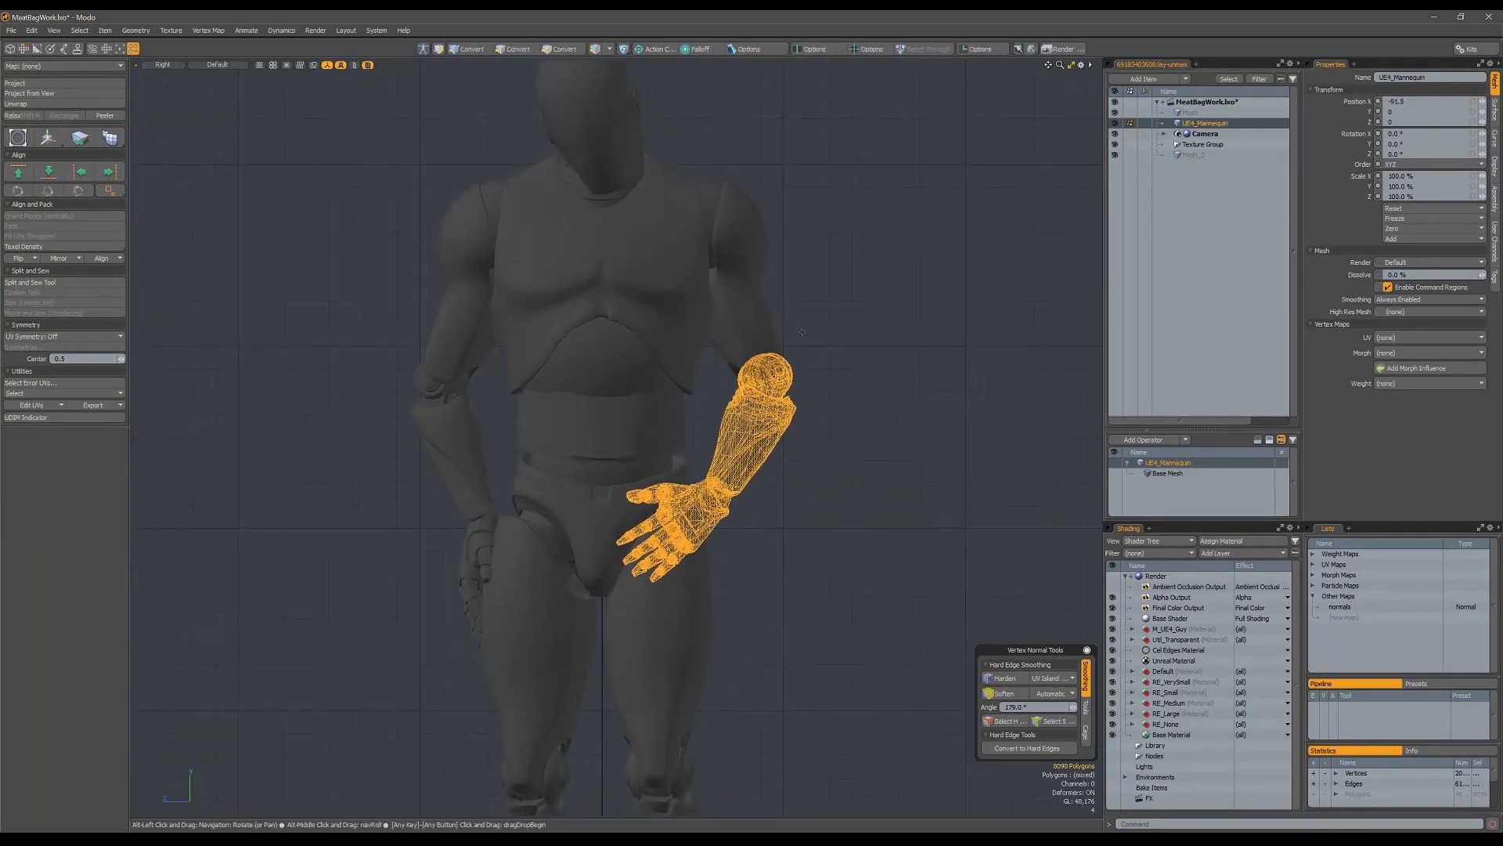
{"action": "key", "text": "e"}
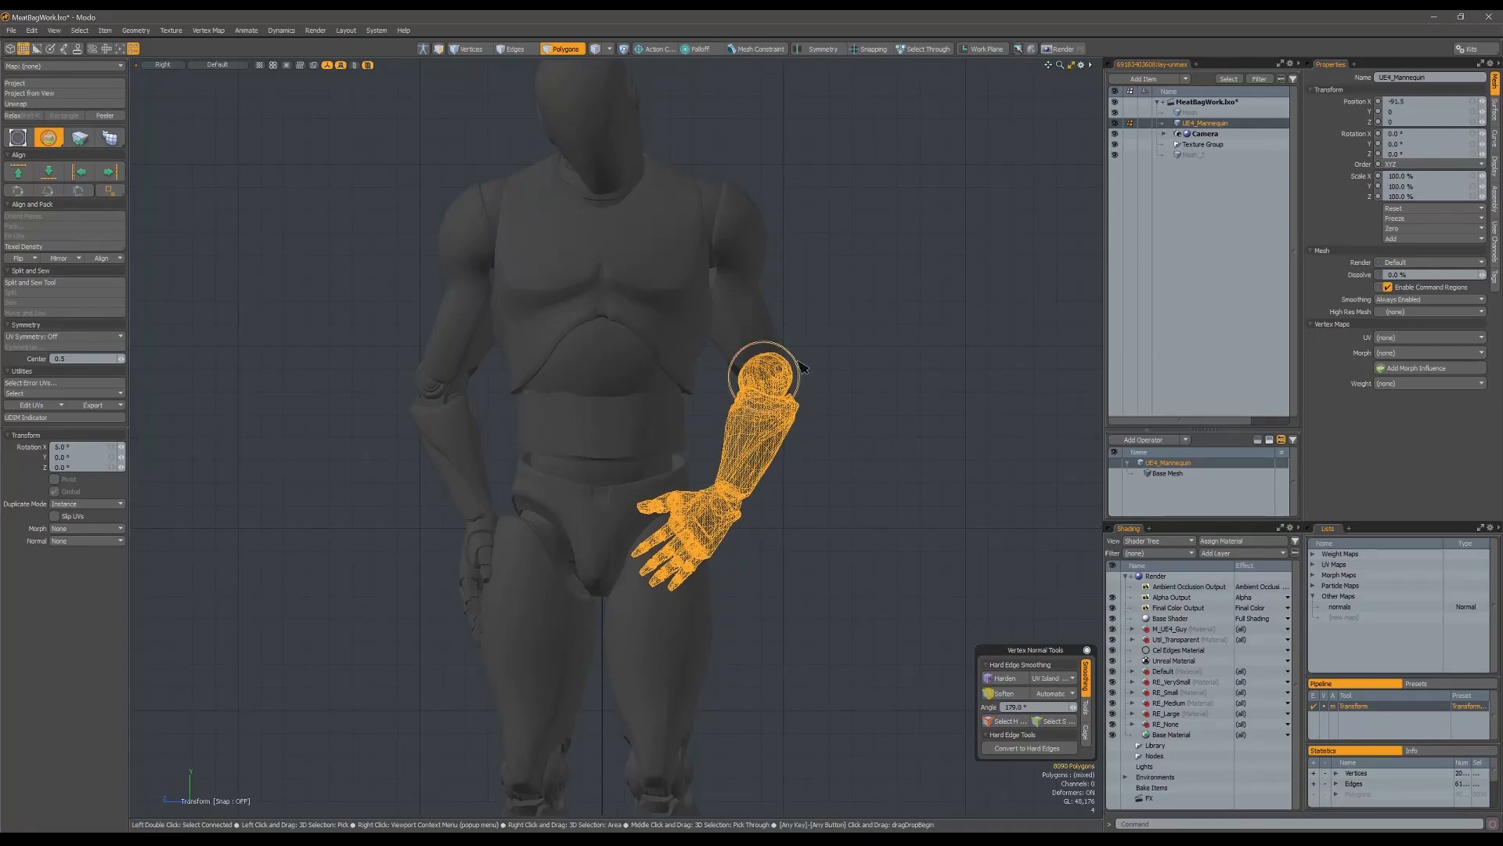
{"action": "left_click_drag", "start_coordinate": [793, 361], "coordinate": [877, 423]}
{"action": "key", "text": "ctrl+space"}
{"action": "left_click", "coordinate": [836, 335]}
{"action": "scroll", "coordinate": [777, 401], "scroll_direction": "up", "scroll_amount": 3}
{"action": "scroll", "coordinate": [792, 446], "scroll_direction": "down", "scroll_amount": 3}
{"action": "left_click_drag", "start_coordinate": [791, 446], "coordinate": [540, 474], "text": "alt"}
{"action": "key", "text": "Escape"}
{"action": "key", "text": "Escape"}
Step: Push the two buttock spheres outward by about 0.78
{"action": "scroll", "coordinate": [687, 369], "scroll_direction": "up", "scroll_amount": 5}
{"action": "left_click_drag", "start_coordinate": [687, 369], "coordinate": [698, 289], "text": "alt"}
{"action": "scroll", "coordinate": [722, 328], "scroll_direction": "down", "scroll_amount": 4}
{"action": "scroll", "coordinate": [697, 289], "scroll_direction": "up", "scroll_amount": 5}
{"action": "left_click_drag", "start_coordinate": [842, 270], "coordinate": [707, 389], "text": "alt"}
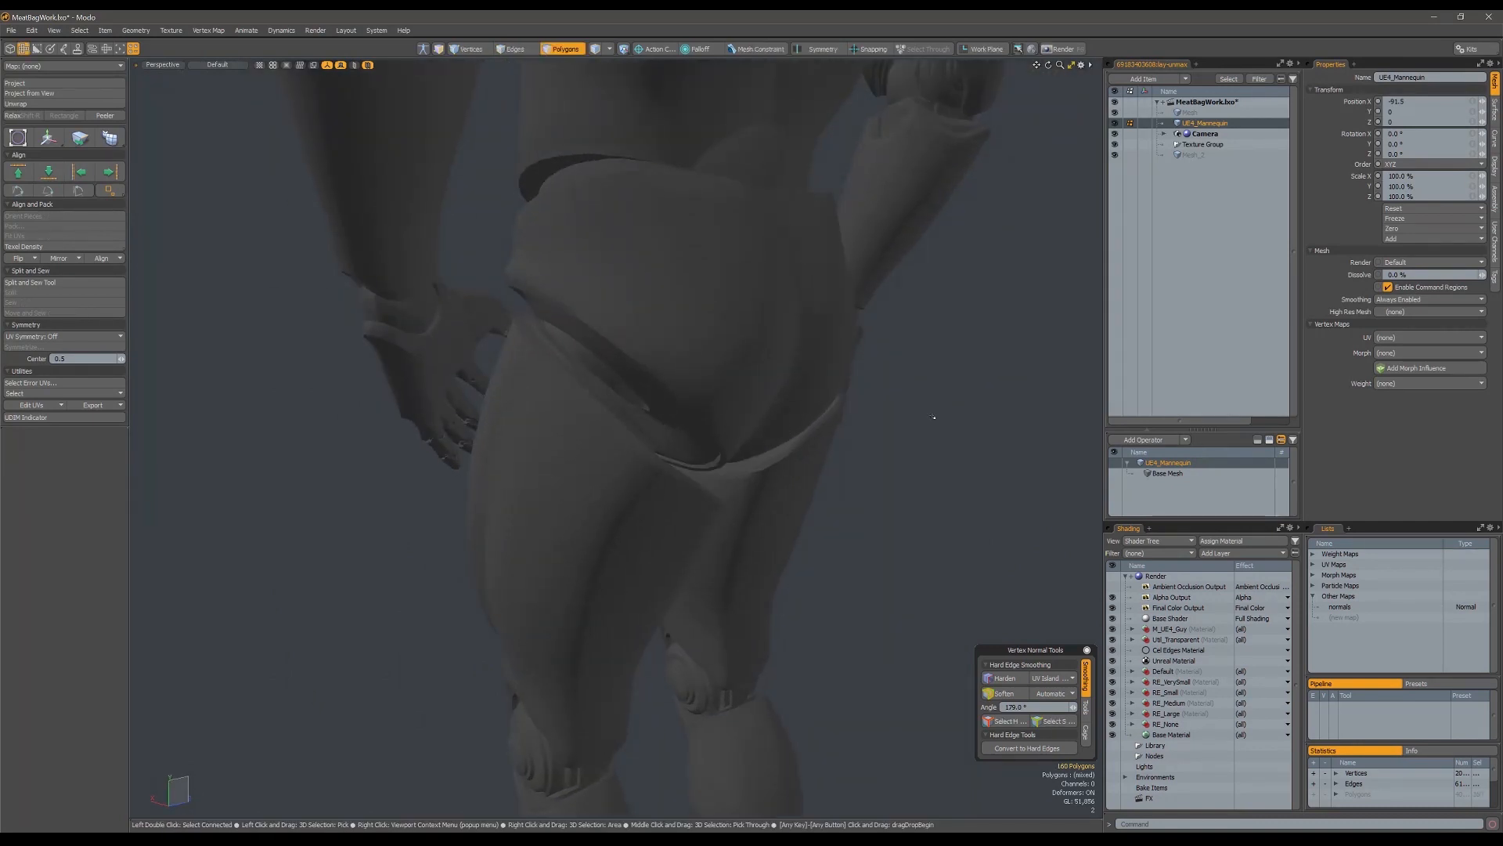
{"action": "left_click_drag", "start_coordinate": [904, 454], "coordinate": [882, 419], "text": "alt"}
{"action": "key", "text": "["}
{"action": "key", "text": "ctrl+z"}
{"action": "key", "text": "alt+Tab"}
{"action": "key", "text": "shift+p"}
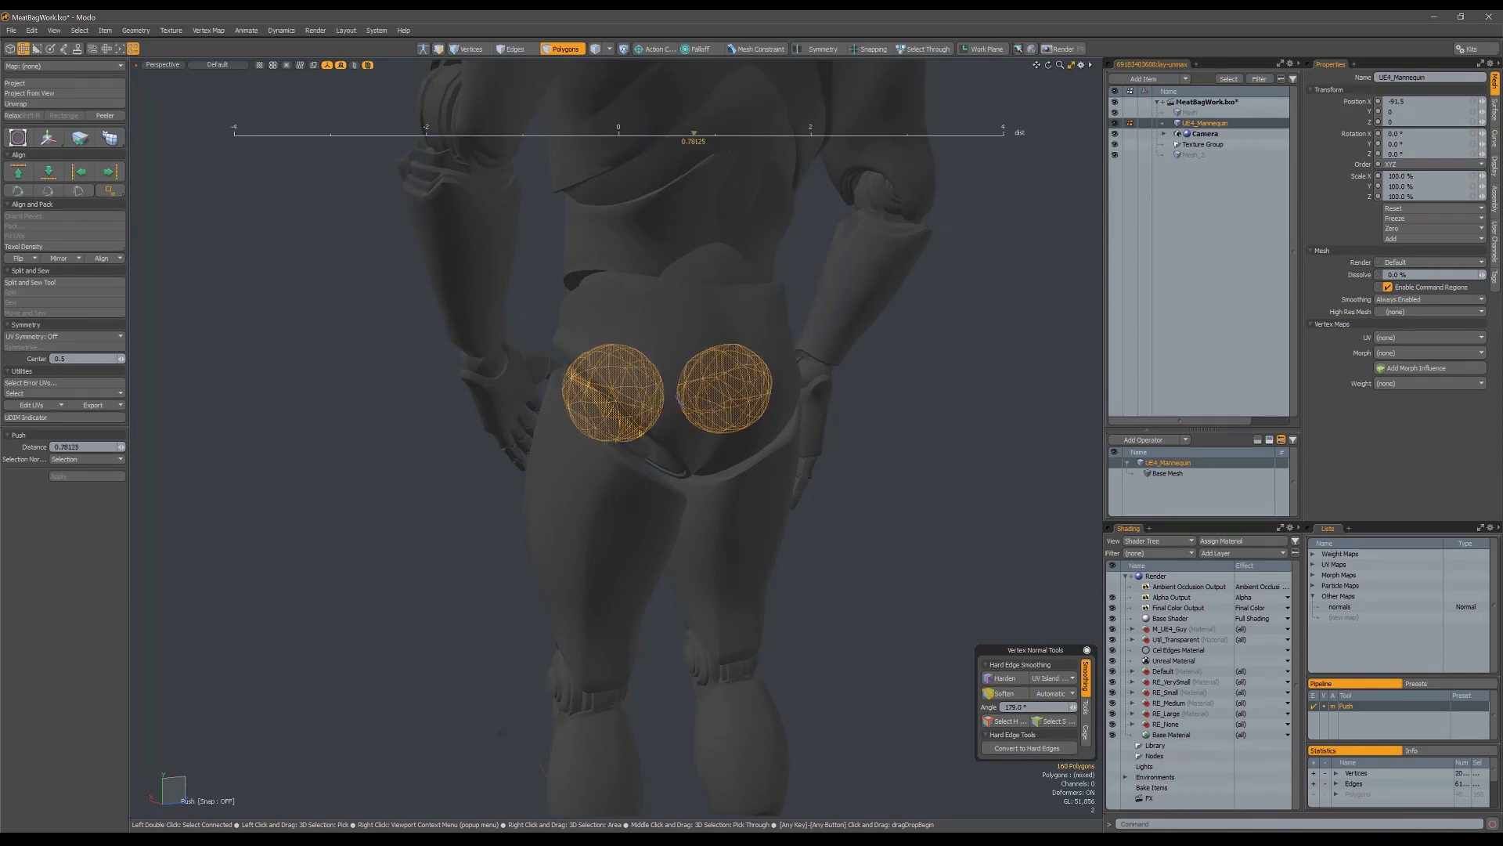
{"action": "left_click_drag", "start_coordinate": [500, 733], "coordinate": [513, 733]}
{"action": "left_click_drag", "start_coordinate": [517, 470], "coordinate": [825, 449], "text": "alt"}
{"action": "key", "text": "space"}
Step: Select both lower legs with knees and feet and move them about 0.375 on X and 1.06 on Y
{"action": "double_click", "coordinate": [643, 312], "text": "ctrl"}
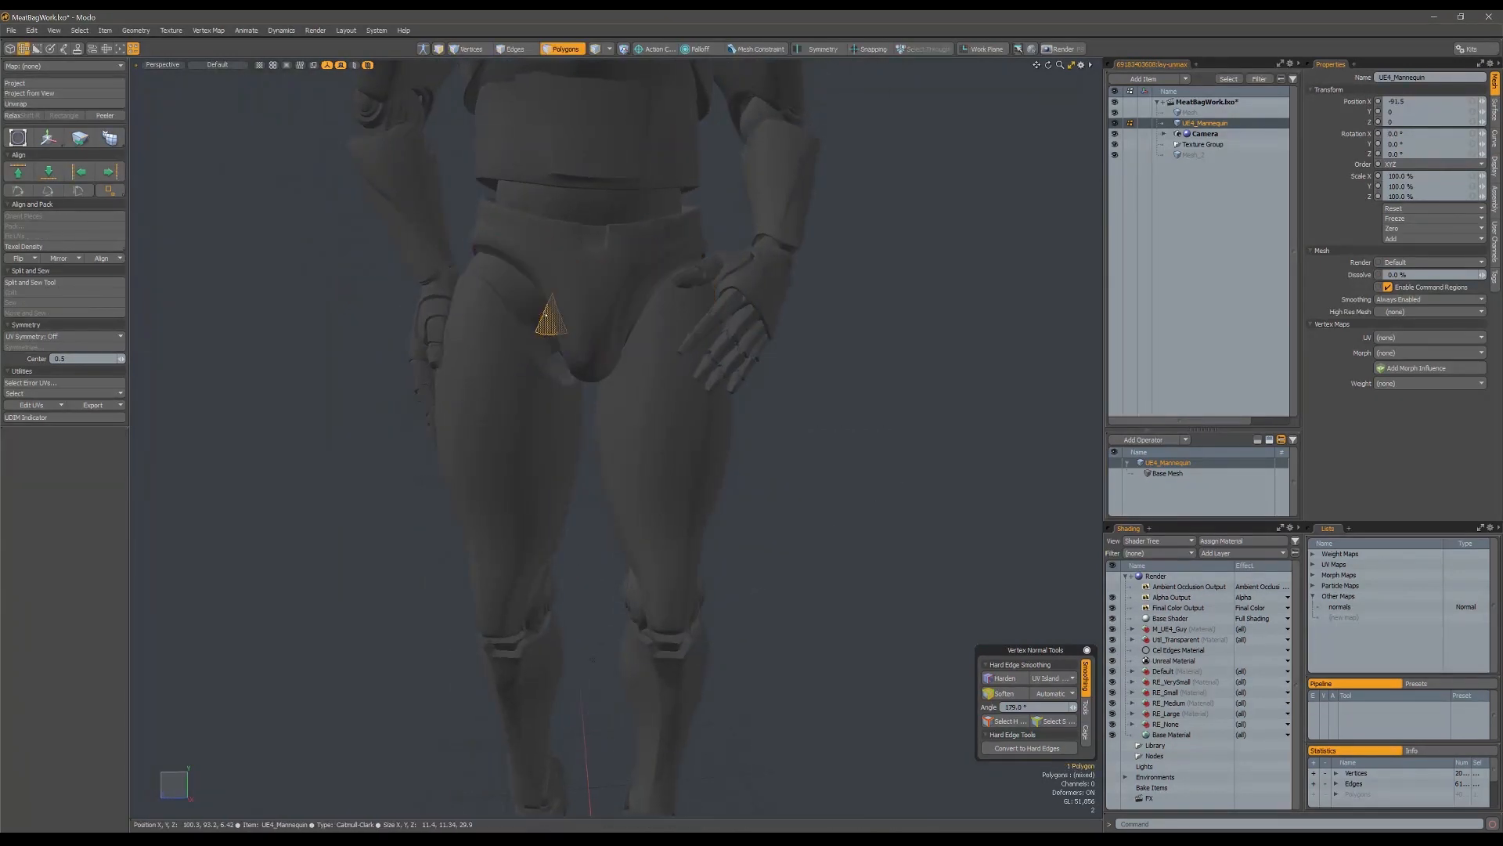
{"action": "double_click", "coordinate": [554, 320], "text": "ctrl"}
{"action": "left_click_drag", "start_coordinate": [724, 427], "coordinate": [705, 258], "text": "alt+shift"}
{"action": "left_click_drag", "start_coordinate": [704, 258], "coordinate": [603, 344], "text": "alt"}
{"action": "left_click_drag", "start_coordinate": [602, 344], "coordinate": [688, 365], "text": "alt"}
{"action": "left_click_drag", "start_coordinate": [687, 365], "coordinate": [682, 345]}
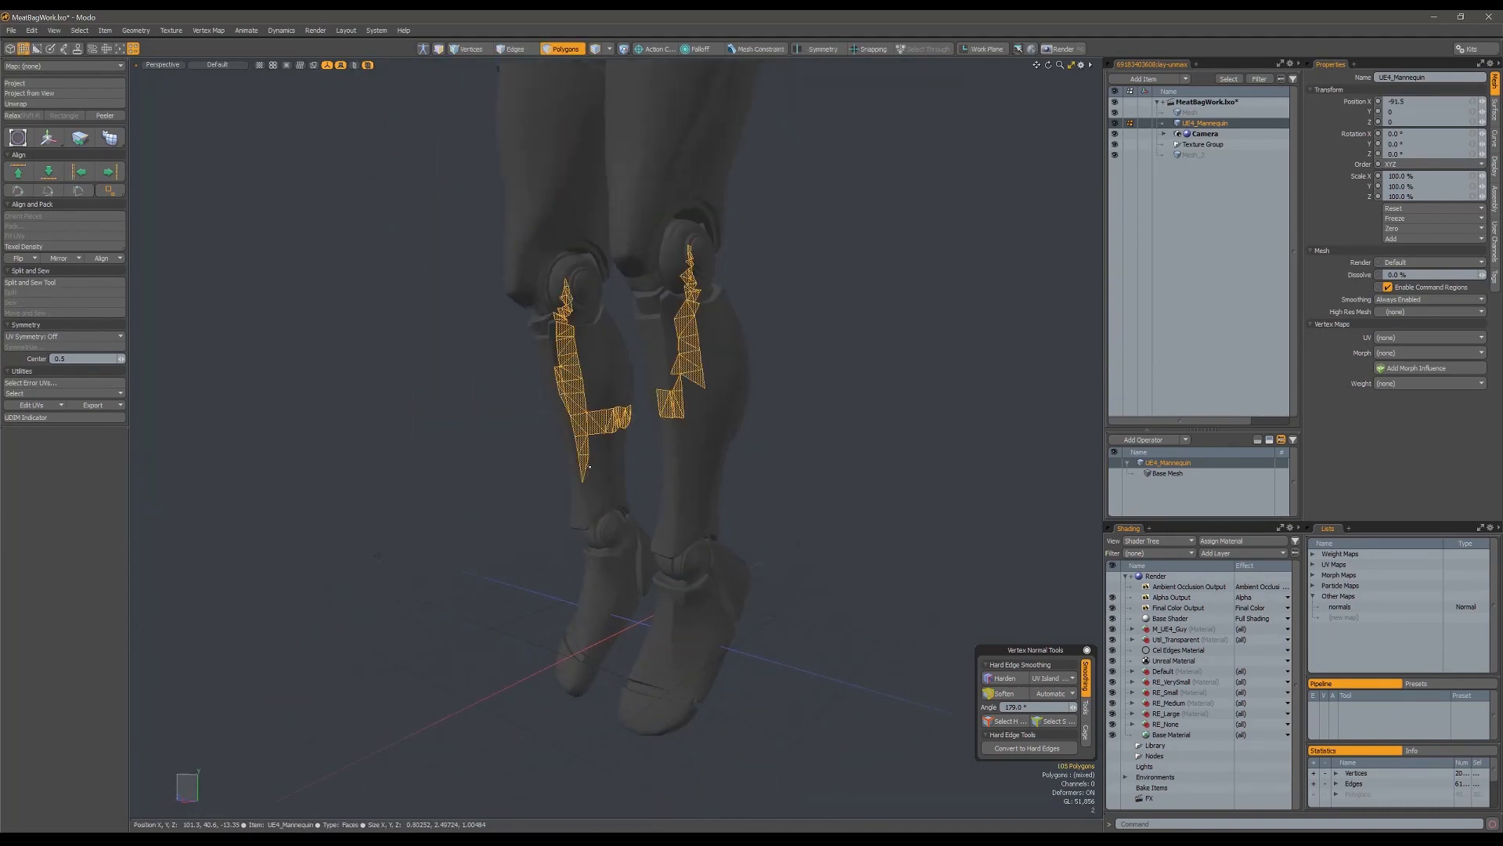
{"action": "right_click_drag", "start_coordinate": [509, 415], "coordinate": [871, 452], "text": "shift"}
{"action": "key", "text": "]"}
{"action": "left_click_drag", "start_coordinate": [859, 356], "coordinate": [812, 328], "text": "alt"}
{"action": "key", "text": "w"}
{"action": "left_click", "coordinate": [812, 329]}
{"action": "key", "text": "q"}
{"action": "key", "text": "w"}
{"action": "left_click_drag", "start_coordinate": [709, 548], "coordinate": [771, 472], "text": "alt"}
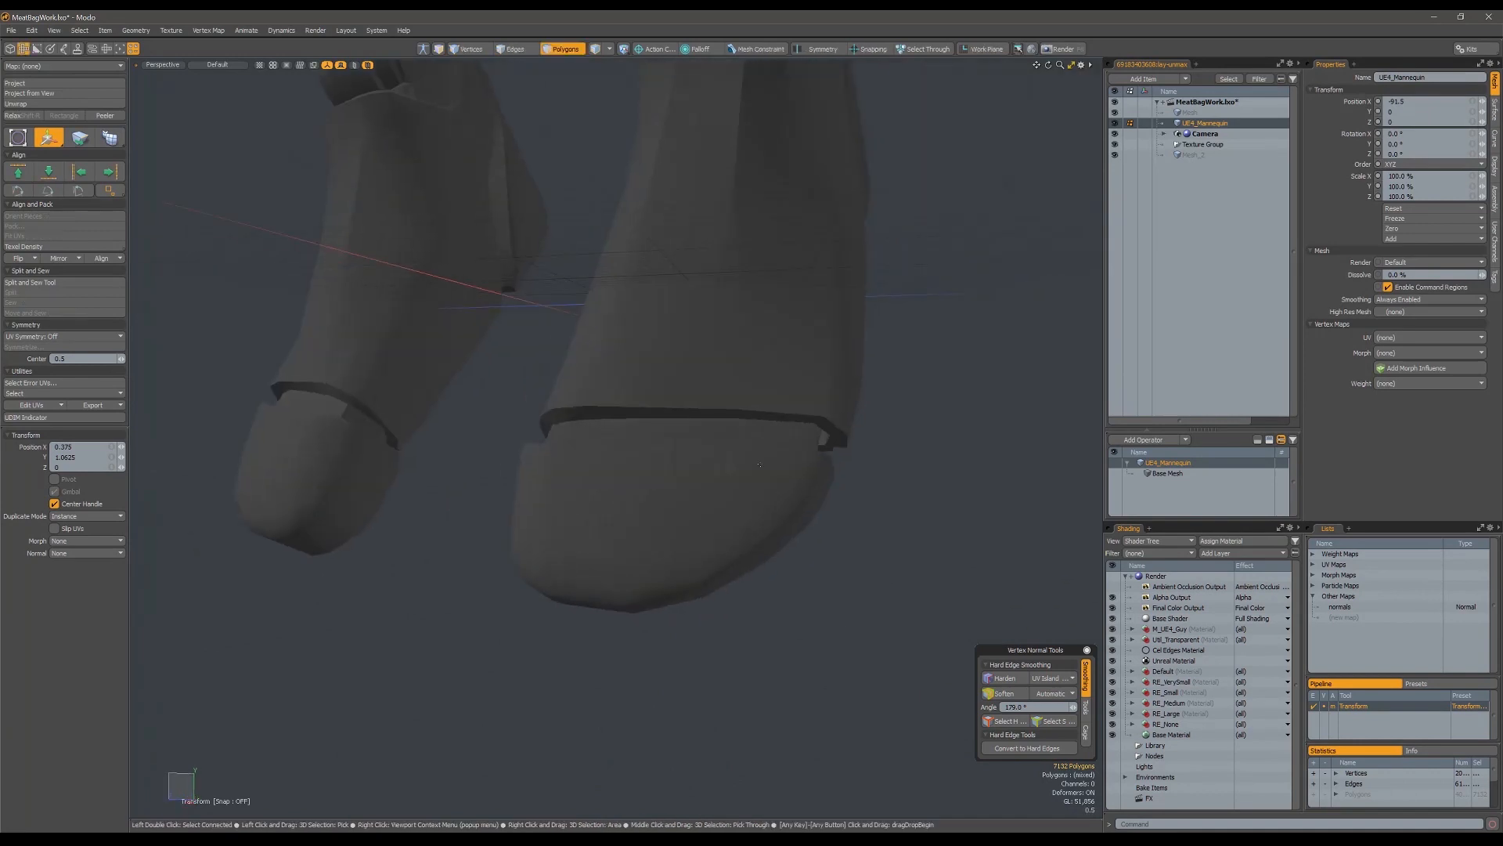
Step: Push the surface of the selected lower legs slightly along its normals
{"action": "key", "text": "q"}
{"action": "key", "text": "shift+p"}
{"action": "mouse_move", "coordinate": [456, 395]}
{"action": "left_mouse_down"}
{"action": "mouse_move", "coordinate": [519, 395]}
{"action": "mouse_move", "coordinate": [480, 394]}
{"action": "left_mouse_up"}
{"action": "key", "text": "q"}
{"action": "left_click", "coordinate": [524, 412]}
Step: Examine the posed mannequin as a whole and close up around the torso, arms and hips
{"action": "scroll", "coordinate": [524, 412], "scroll_direction": "down", "scroll_amount": 8}
{"action": "left_click_drag", "start_coordinate": [564, 423], "coordinate": [620, 476], "text": "alt"}
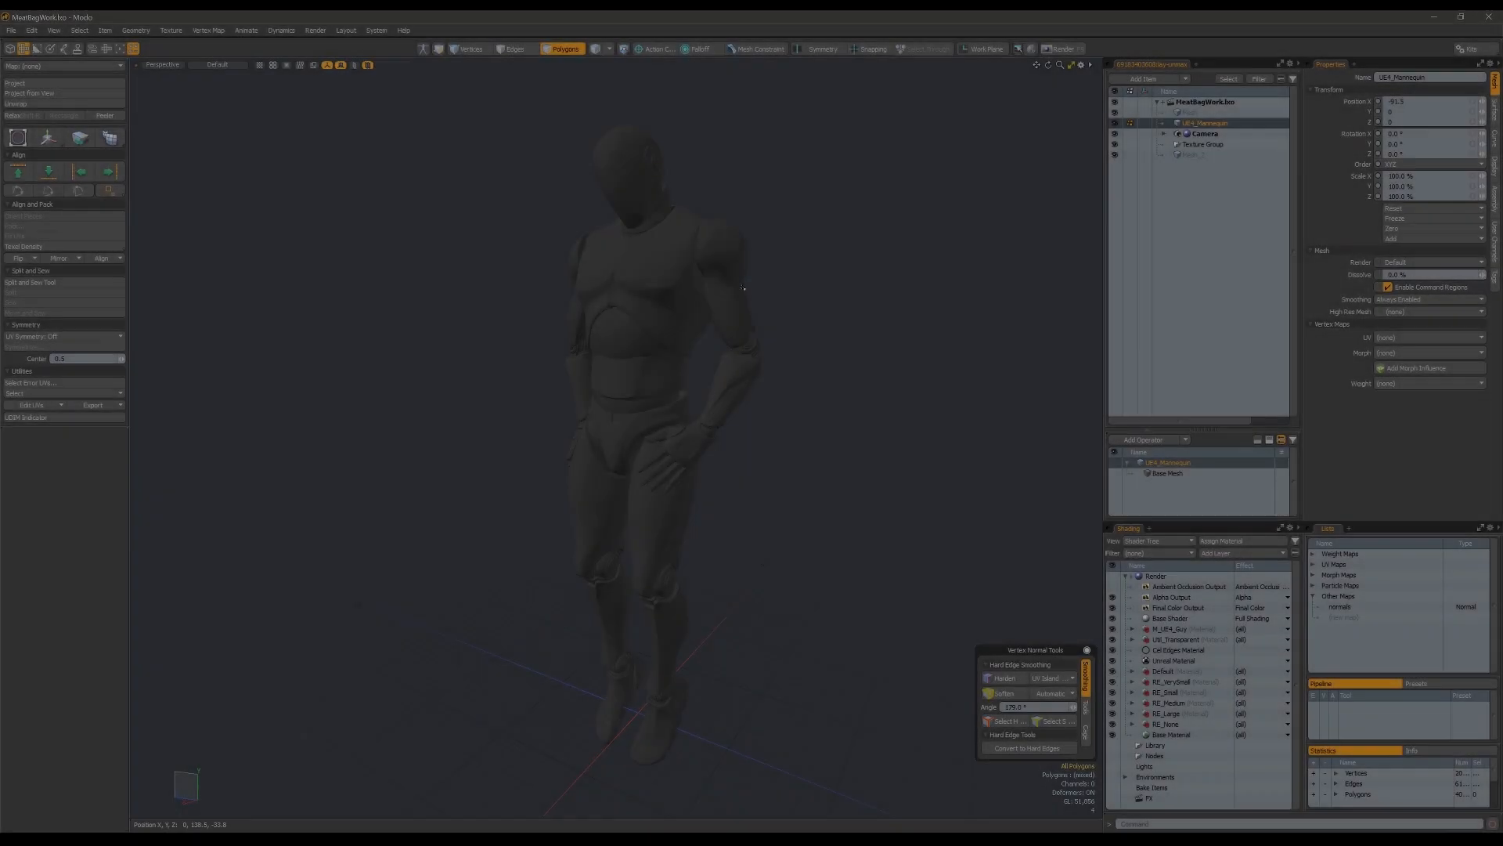
{"action": "left_click_drag", "start_coordinate": [752, 368], "coordinate": [721, 299], "text": "ctrl+alt"}
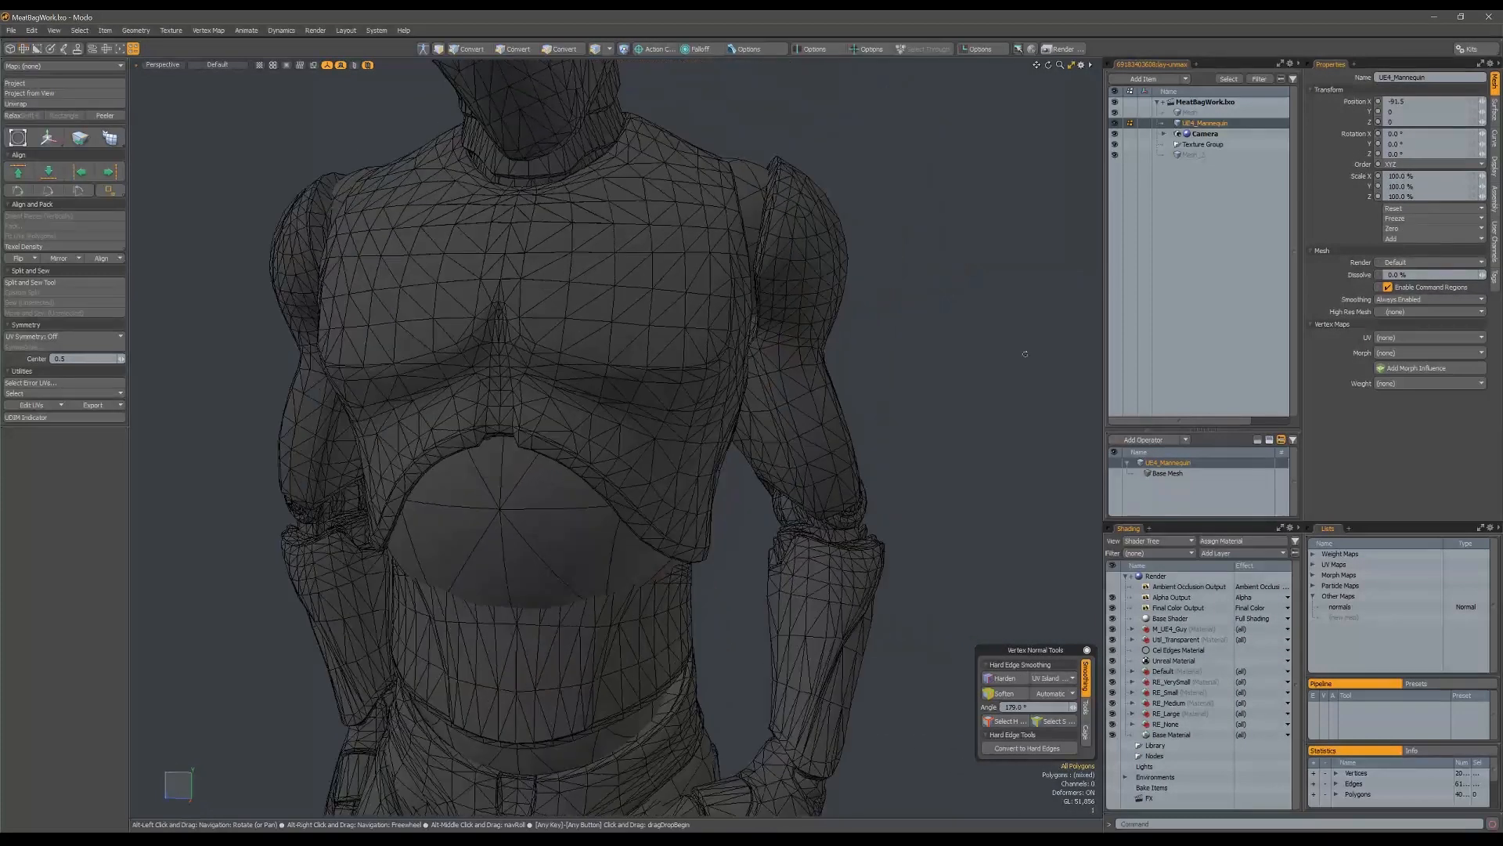
{"action": "left_click_drag", "start_coordinate": [439, 392], "coordinate": [666, 347], "text": "alt"}
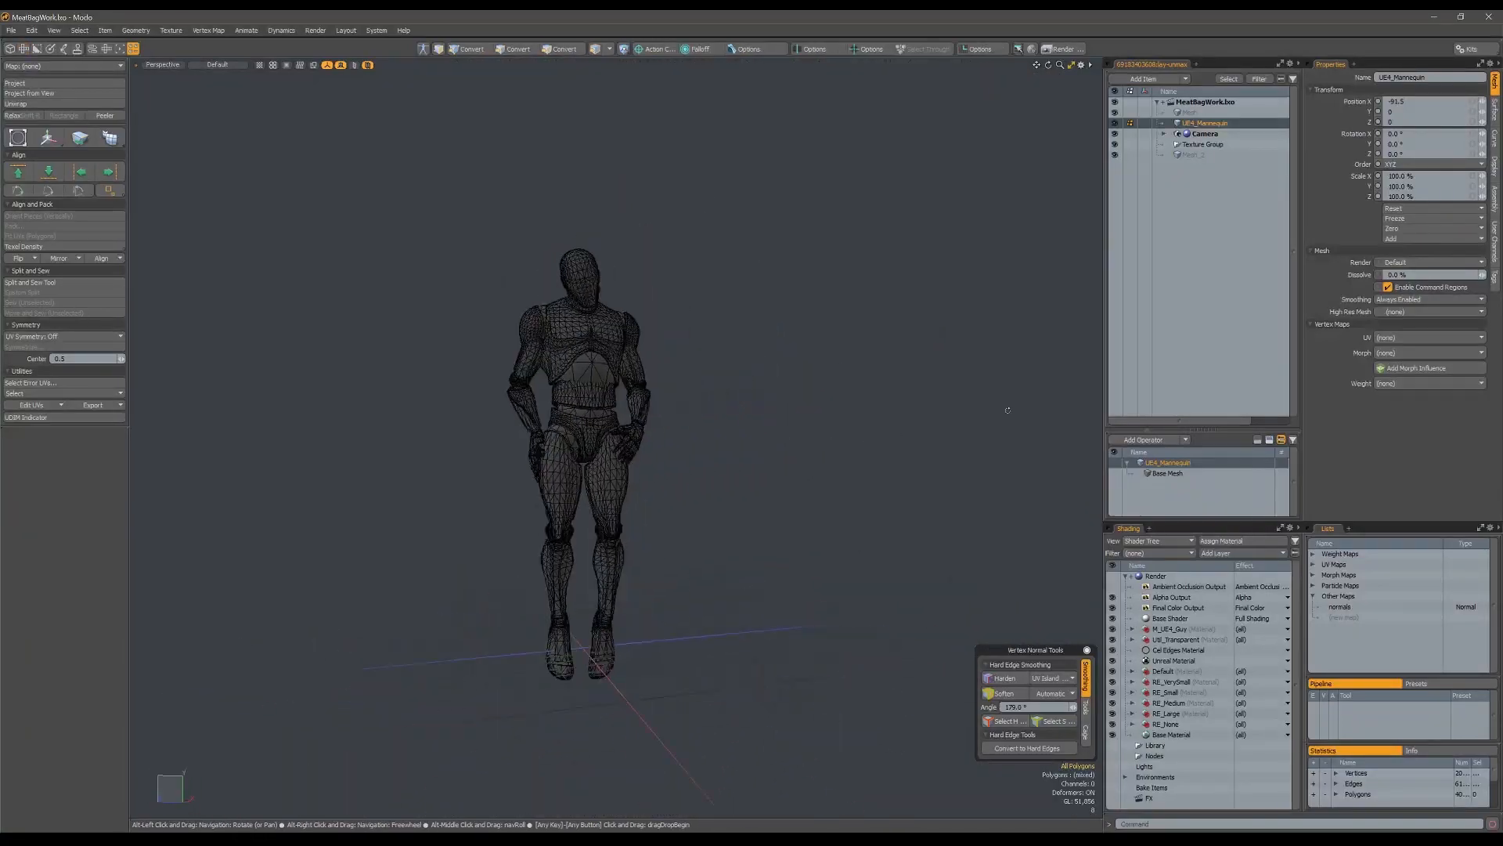
{"action": "scroll", "coordinate": [1007, 409], "scroll_direction": "up", "scroll_amount": 5}
{"action": "left_click_drag", "start_coordinate": [885, 413], "coordinate": [794, 416], "text": "alt"}
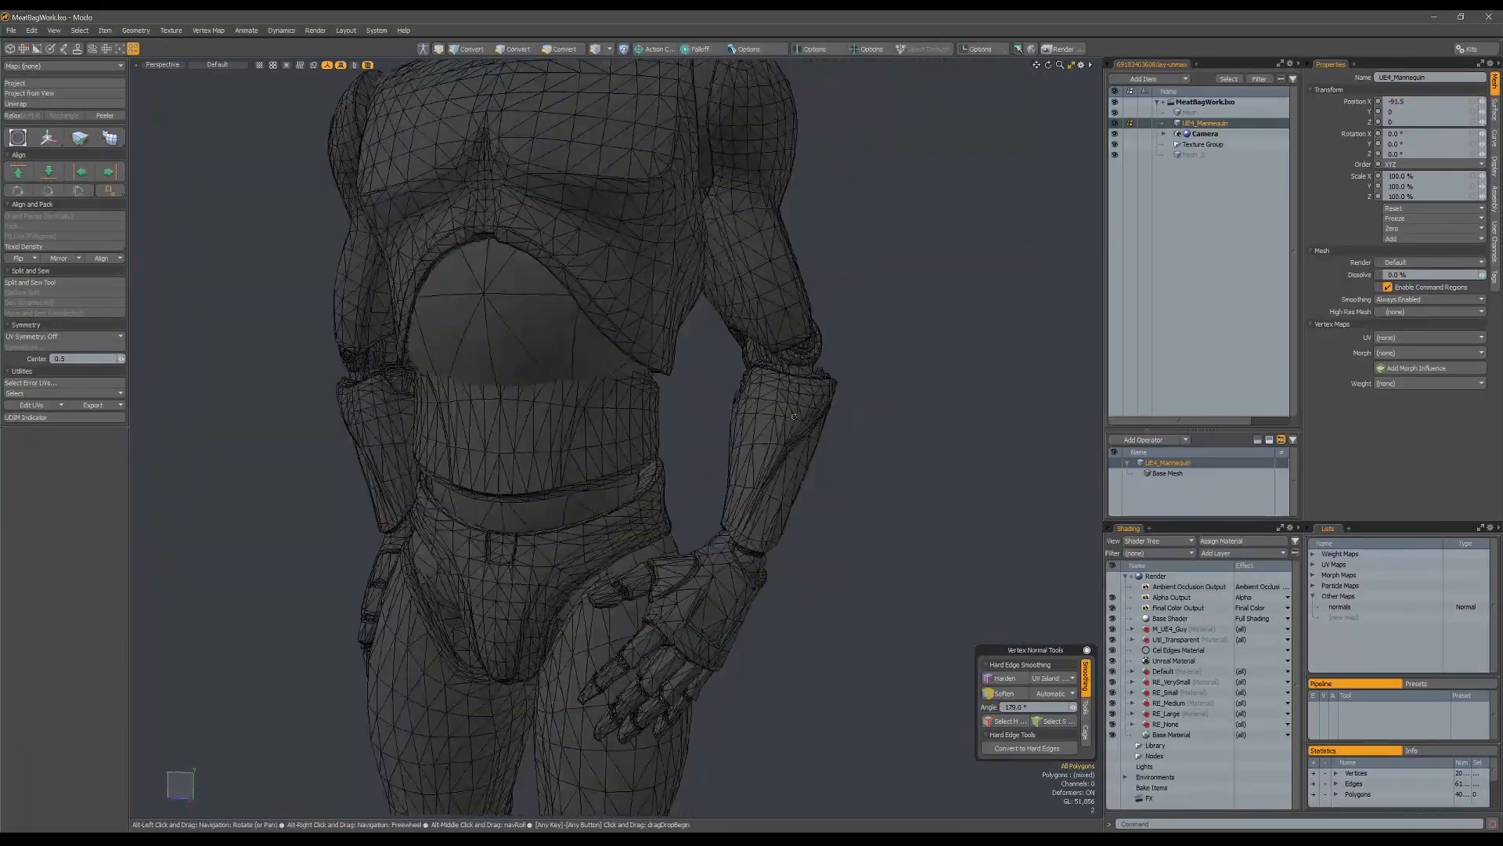
{"action": "scroll", "coordinate": [790, 416], "scroll_direction": "down", "scroll_amount": 3}
{"action": "left_click_drag", "start_coordinate": [611, 445], "coordinate": [756, 393], "text": "ctrl+alt"}
Step: Try scaling the selected torso polygons to 82% along X, and undo the recent edits
{"action": "key", "text": "p"}
{"action": "left_click_drag", "start_coordinate": [877, 395], "coordinate": [667, 398], "text": "alt"}
{"action": "scroll", "coordinate": [681, 396], "scroll_direction": "down", "scroll_amount": 3}
{"action": "key", "text": "e"}
{"action": "key", "text": "r"}
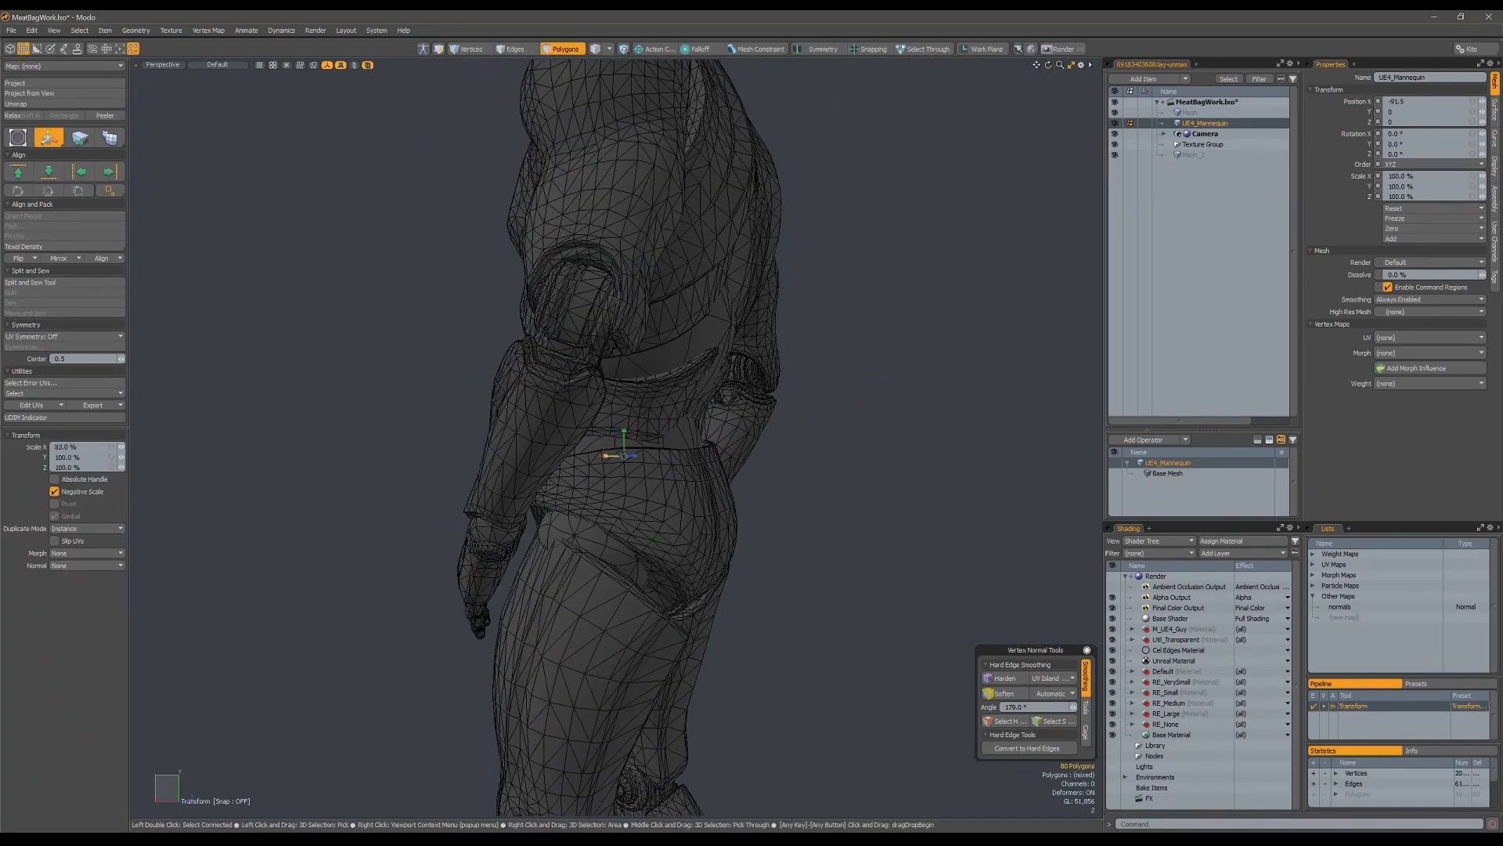
{"action": "left_click_drag", "start_coordinate": [618, 466], "coordinate": [637, 462], "text": "alt"}
{"action": "key", "text": "ctrl+z"}
{"action": "left_click_drag", "start_coordinate": [604, 408], "coordinate": [603, 317], "text": "alt"}
{"action": "key", "text": "Escape"}
{"action": "key", "text": "Escape"}
{"action": "scroll", "coordinate": [541, 501], "scroll_direction": "up", "scroll_amount": 2}
{"action": "left_click_drag", "start_coordinate": [540, 502], "coordinate": [752, 422], "text": "alt"}
{"action": "key", "text": "ctrl+z"}
{"action": "key", "text": "ctrl+z"}
{"action": "key", "text": "ctrl+z"}
{"action": "key", "text": "ctrl+z"}
Step: Refine the mannequin's shape by moving and pushing body parts while checking several angles
{"action": "key", "text": "q"}
{"action": "left_click_drag", "start_coordinate": [564, 423], "coordinate": [699, 453], "text": "alt"}
{"action": "key", "text": "w"}
{"action": "left_click_drag", "start_coordinate": [699, 439], "coordinate": [605, 392], "text": "alt"}
{"action": "left_click_drag", "start_coordinate": [608, 396], "coordinate": [558, 391], "text": "alt"}
{"action": "key", "text": "shift+p"}
{"action": "key", "text": "w"}
{"action": "mouse_move", "coordinate": [557, 392]}
{"action": "left_mouse_down", "text": "alt"}
{"action": "mouse_move", "coordinate": [522, 412]}
{"action": "mouse_move", "coordinate": [582, 380]}
{"action": "left_mouse_up", "text": "alt"}
{"action": "key", "text": "q"}
{"action": "key", "text": "w"}
{"action": "left_click_drag", "start_coordinate": [582, 380], "coordinate": [664, 399], "text": "alt"}
{"action": "scroll", "coordinate": [603, 406], "scroll_direction": "down", "scroll_amount": 4}
{"action": "key", "text": "q"}
Step: Bring up the viewport's drawing settings and the mannequin's display options, and show the mesh as a silhouette
{"action": "scroll", "coordinate": [613, 439], "scroll_direction": "up", "scroll_amount": 4}
{"action": "left_click_drag", "start_coordinate": [548, 517], "coordinate": [517, 456], "text": "alt+shift"}
{"action": "left_click_drag", "start_coordinate": [516, 456], "coordinate": [593, 462], "text": "alt"}
{"action": "key", "text": "o"}
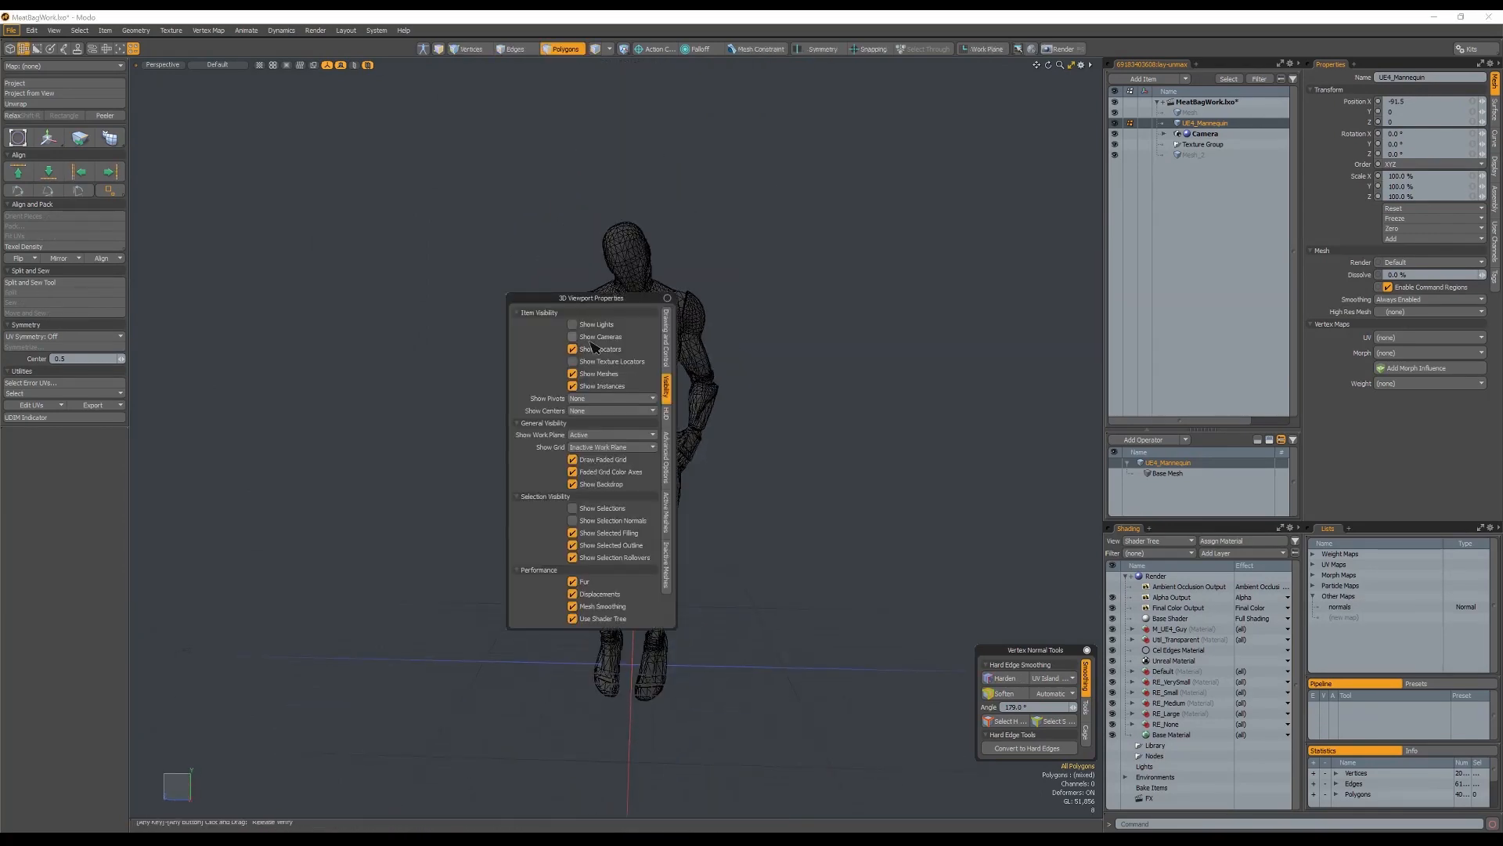
{"action": "left_click", "coordinate": [666, 327]}
{"action": "left_click_drag", "start_coordinate": [574, 299], "coordinate": [304, 300]}
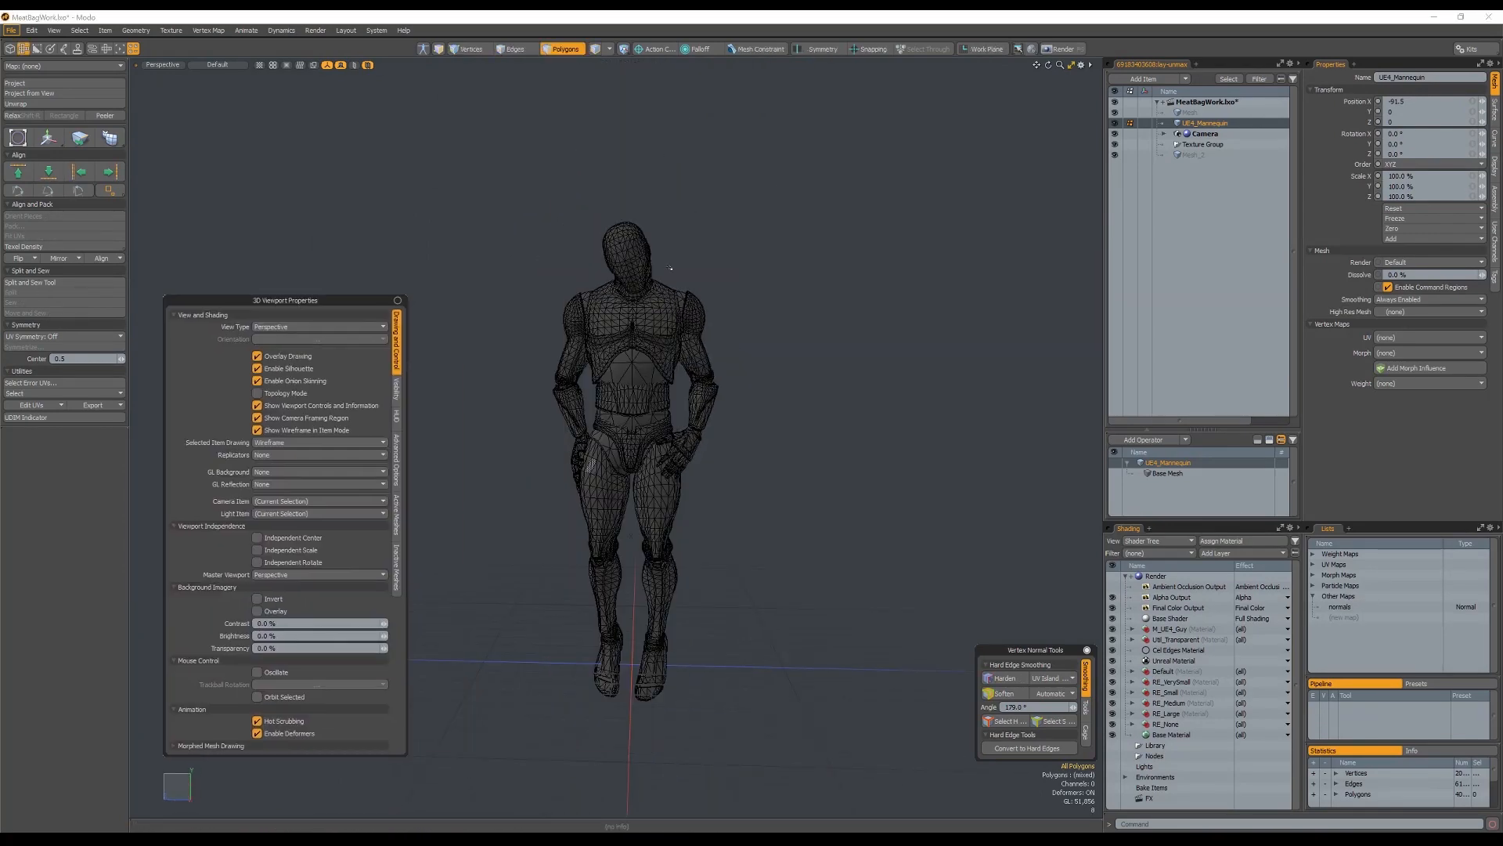
{"action": "left_click", "coordinate": [1495, 169]}
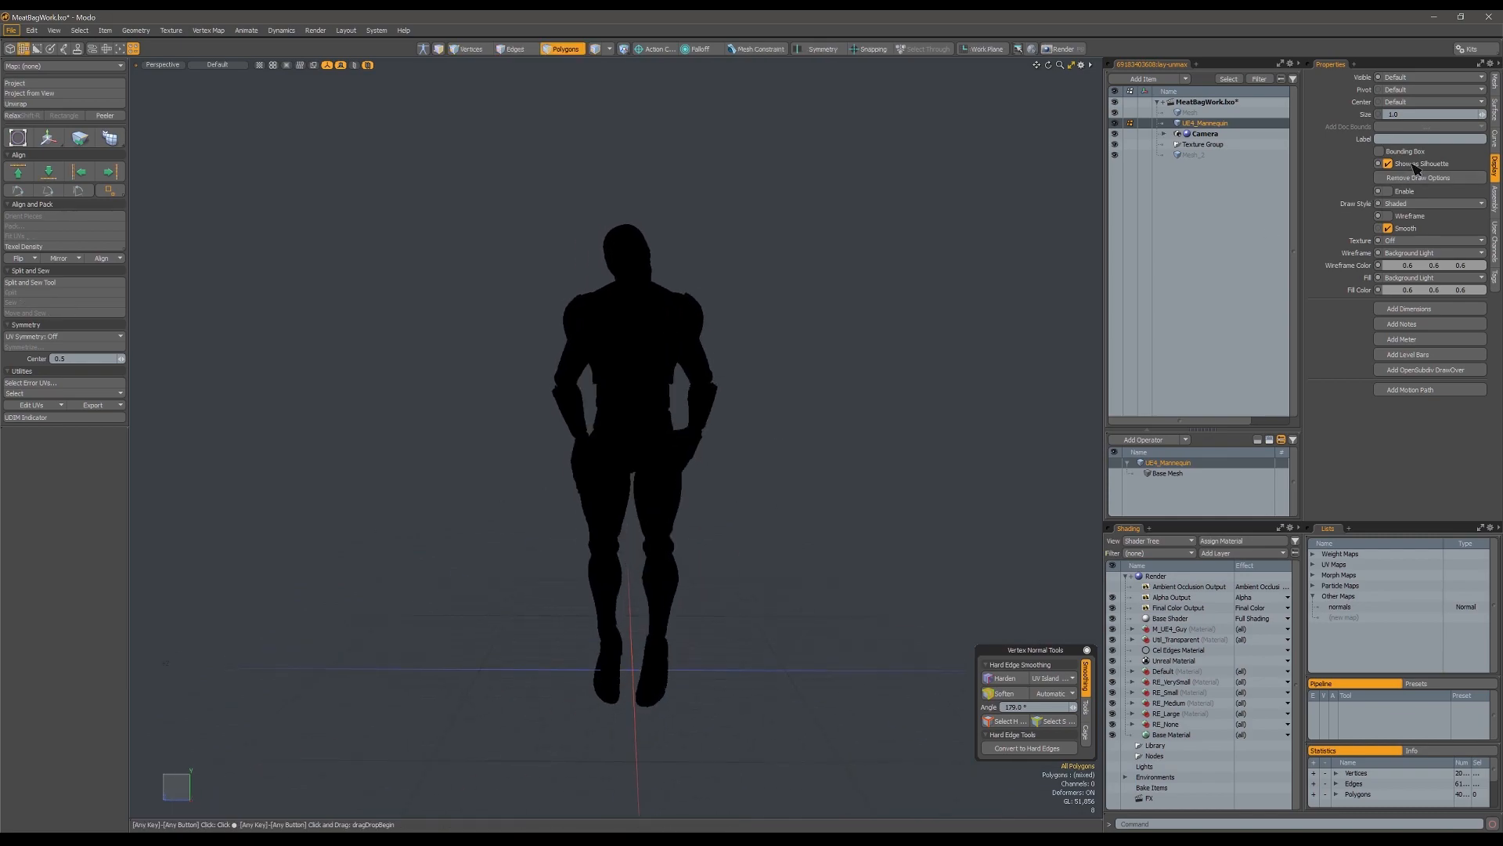
Step: Examine the mannequin's silhouette from a different angle and return it to the regular shaded display
{"action": "scroll", "coordinate": [737, 276], "scroll_direction": "up", "scroll_amount": 4}
{"action": "left_click_drag", "start_coordinate": [738, 276], "coordinate": [703, 321], "text": "alt"}
{"action": "scroll", "coordinate": [836, 326], "scroll_direction": "down", "scroll_amount": 3}
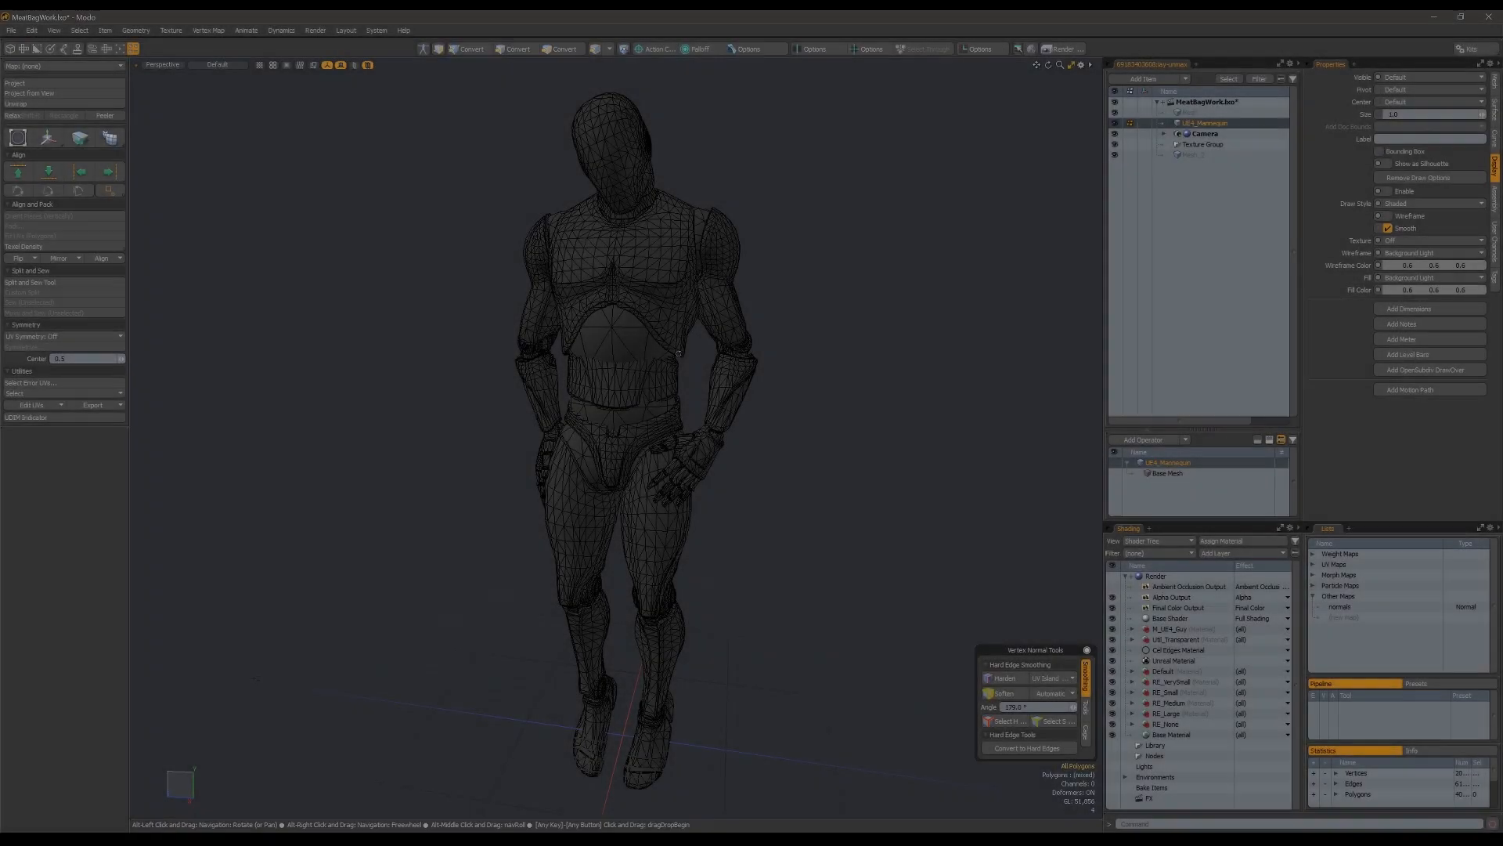
Step: Try to move the mannequin's head, and undo the move
{"action": "scroll", "coordinate": [582, 343], "scroll_direction": "up", "scroll_amount": 5}
{"action": "left_click_drag", "start_coordinate": [595, 336], "coordinate": [583, 343], "text": "alt"}
{"action": "double_click", "coordinate": [605, 141]}
{"action": "left_click_drag", "start_coordinate": [604, 141], "coordinate": [689, 258], "text": "alt"}
{"action": "scroll", "coordinate": [705, 301], "scroll_direction": "down", "scroll_amount": 3}
{"action": "key", "text": "w"}
{"action": "left_click_drag", "start_coordinate": [711, 322], "coordinate": [571, 188]}
{"action": "key", "text": "ctrl+z"}
{"action": "key", "text": "Escape"}
{"action": "key", "text": "Escape"}
Step: Select neighbouring body parts of the mannequin and nudge their position slightly, checking the fit from several angles
{"action": "left_click_drag", "start_coordinate": [836, 292], "coordinate": [693, 395], "text": "alt"}
{"action": "scroll", "coordinate": [697, 250], "scroll_direction": "up", "scroll_amount": 4}
{"action": "double_click", "coordinate": [697, 344]}
{"action": "double_click", "coordinate": [671, 345]}
{"action": "key", "text": "Tab"}
{"action": "key", "text": "shift+p"}
{"action": "key", "text": "w"}
{"action": "left_click_drag", "start_coordinate": [767, 434], "coordinate": [777, 435], "text": "ctrl"}
{"action": "mouse_move", "coordinate": [666, 411]}
{"action": "left_mouse_down", "text": "alt"}
{"action": "mouse_move", "coordinate": [782, 412]}
{"action": "mouse_move", "coordinate": [745, 409]}
{"action": "mouse_move", "coordinate": [734, 386]}
{"action": "mouse_move", "coordinate": [619, 411]}
{"action": "mouse_move", "coordinate": [676, 439]}
{"action": "left_mouse_up", "text": "alt"}
{"action": "key", "text": "shift+p"}
{"action": "key", "text": "w"}
{"action": "left_click_drag", "start_coordinate": [676, 438], "coordinate": [548, 426], "text": "alt"}
{"action": "key", "text": "Escape"}
{"action": "key", "text": "Escape"}
Step: Select the mannequin's right forearm and hand from behind, leaving the pelvis and thigh out of the selection
{"action": "left_click_drag", "start_coordinate": [642, 501], "coordinate": [638, 329], "text": "alt+shift"}
{"action": "mouse_move", "coordinate": [638, 439]}
{"action": "left_mouse_down", "text": "alt"}
{"action": "mouse_move", "coordinate": [744, 496]}
{"action": "mouse_move", "coordinate": [826, 465]}
{"action": "mouse_move", "coordinate": [748, 470]}
{"action": "mouse_move", "coordinate": [867, 495]}
{"action": "left_mouse_up", "text": "alt"}
{"action": "right_click_drag", "start_coordinate": [868, 496], "coordinate": [811, 693]}
{"action": "key", "text": "ctrl+z"}
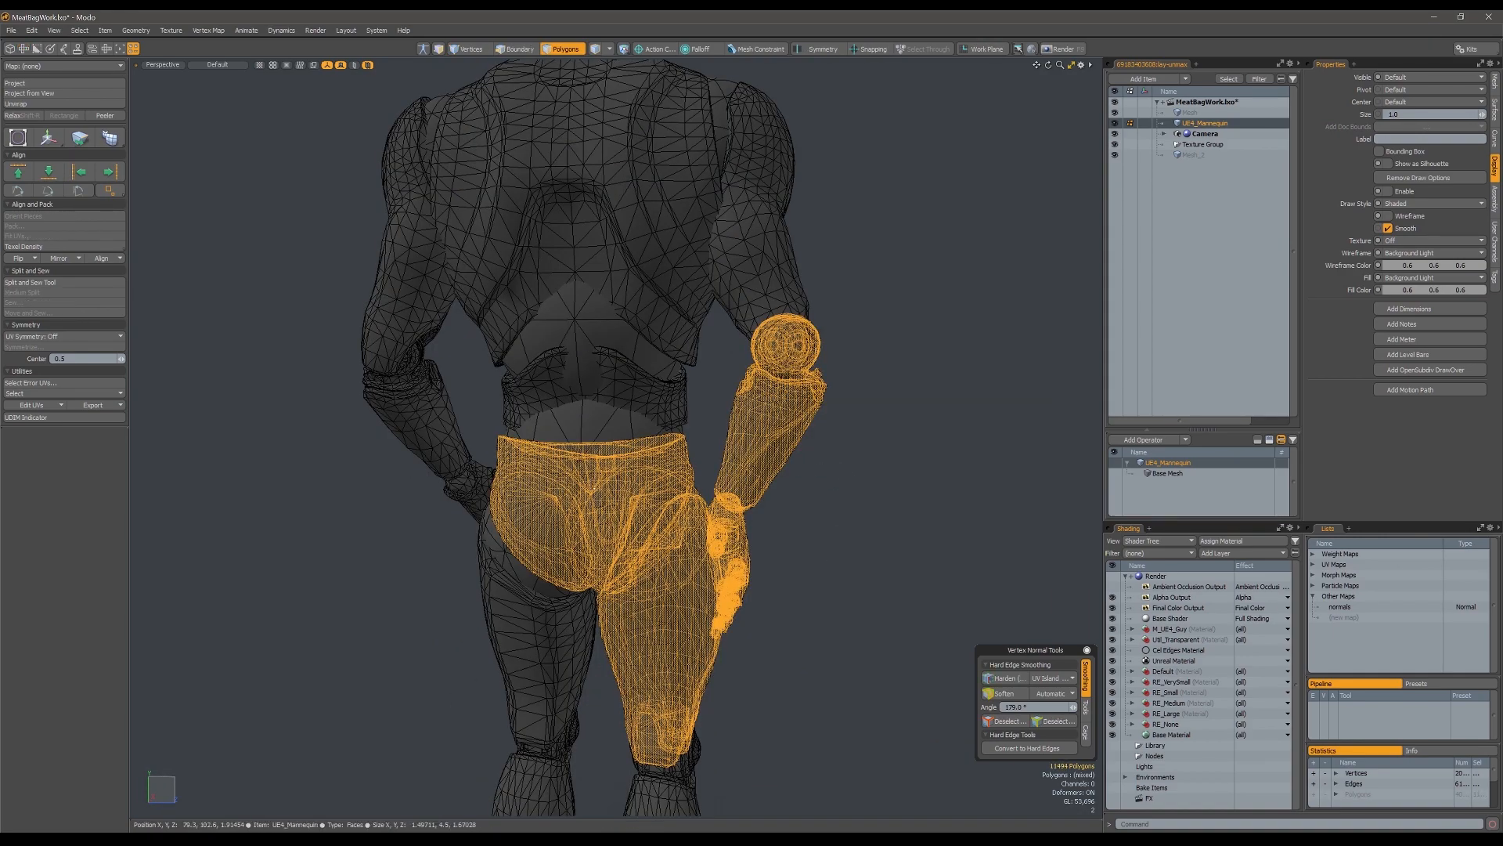
{"action": "double_click", "coordinate": [620, 480], "text": "ctrl"}
{"action": "double_click", "coordinate": [658, 580], "text": "ctrl"}
{"action": "mouse_move", "coordinate": [673, 540]}
{"action": "left_mouse_down", "text": "alt"}
{"action": "mouse_move", "coordinate": [689, 537]}
{"action": "mouse_move", "coordinate": [646, 545]}
{"action": "left_mouse_up", "text": "alt"}
{"action": "double_click", "coordinate": [696, 520], "text": "ctrl"}
{"action": "scroll", "coordinate": [646, 546], "scroll_direction": "down", "scroll_amount": 3}
{"action": "left_click_drag", "start_coordinate": [630, 391], "coordinate": [642, 442], "text": "alt"}
Step: Narrow the selection to the right hand and rotate it about 18.5° around Y
{"action": "key", "text": "e"}
{"action": "key", "text": "q"}
{"action": "double_click", "coordinate": [496, 440], "text": "ctrl"}
{"action": "left_click_drag", "start_coordinate": [489, 470], "coordinate": [623, 301], "text": "alt"}
{"action": "key", "text": "e"}
{"action": "left_click_drag", "start_coordinate": [660, 543], "coordinate": [656, 523]}
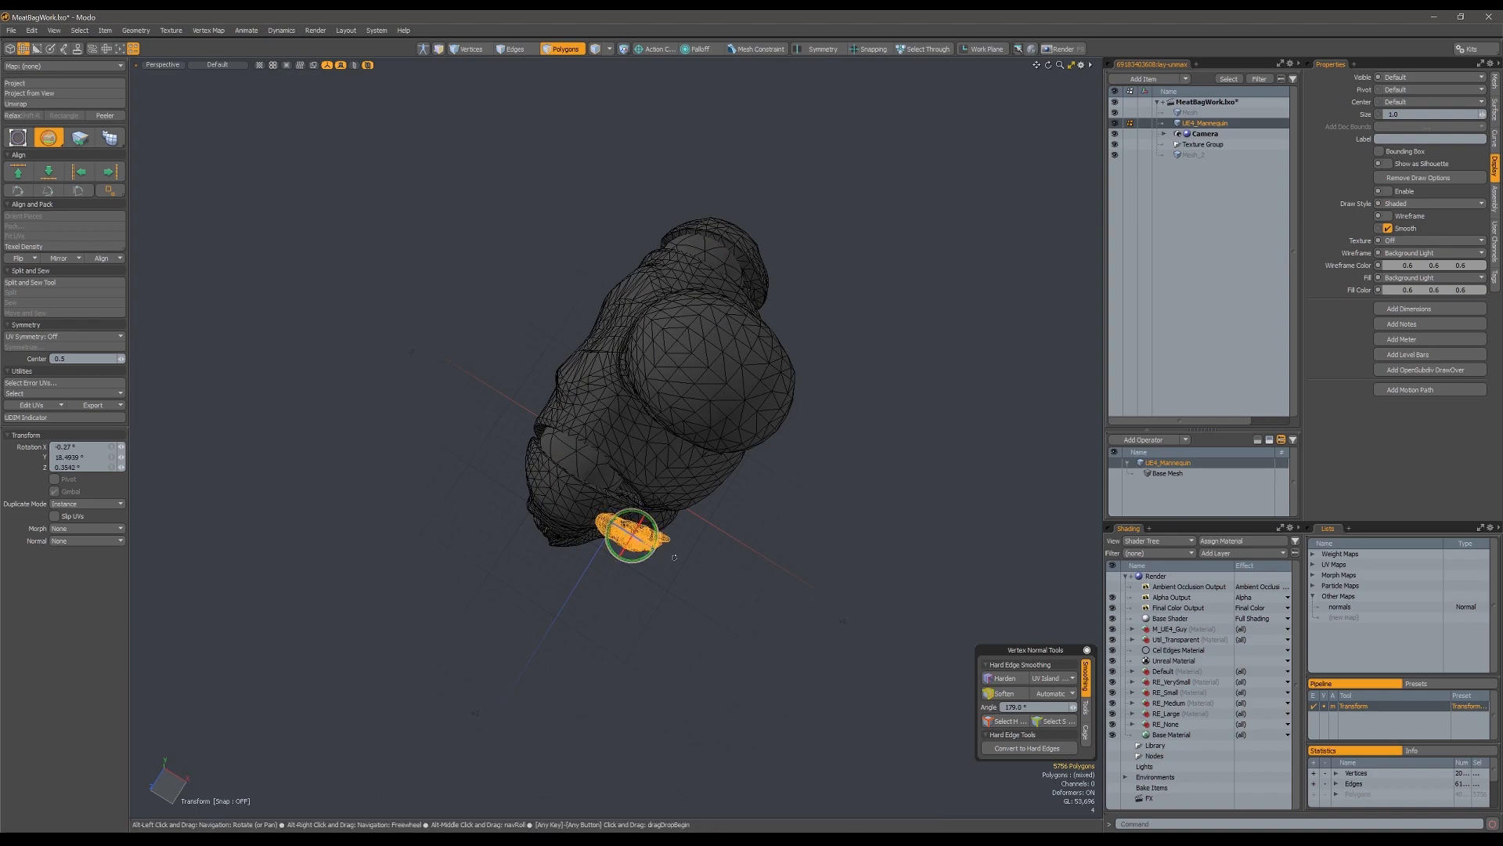
Step: Move the rotated hand into place beside the hip and clear the selection
{"action": "left_click_drag", "start_coordinate": [689, 266], "coordinate": [752, 369], "text": "alt"}
{"action": "key", "text": "w"}
{"action": "left_click_drag", "start_coordinate": [714, 462], "coordinate": [787, 518], "text": "alt"}
{"action": "key", "text": "Escape"}
{"action": "key", "text": "Escape"}
{"action": "left_click_drag", "start_coordinate": [896, 530], "coordinate": [772, 513], "text": "alt"}
{"action": "left_click_drag", "start_coordinate": [771, 512], "coordinate": [689, 541], "text": "ctrl+alt"}
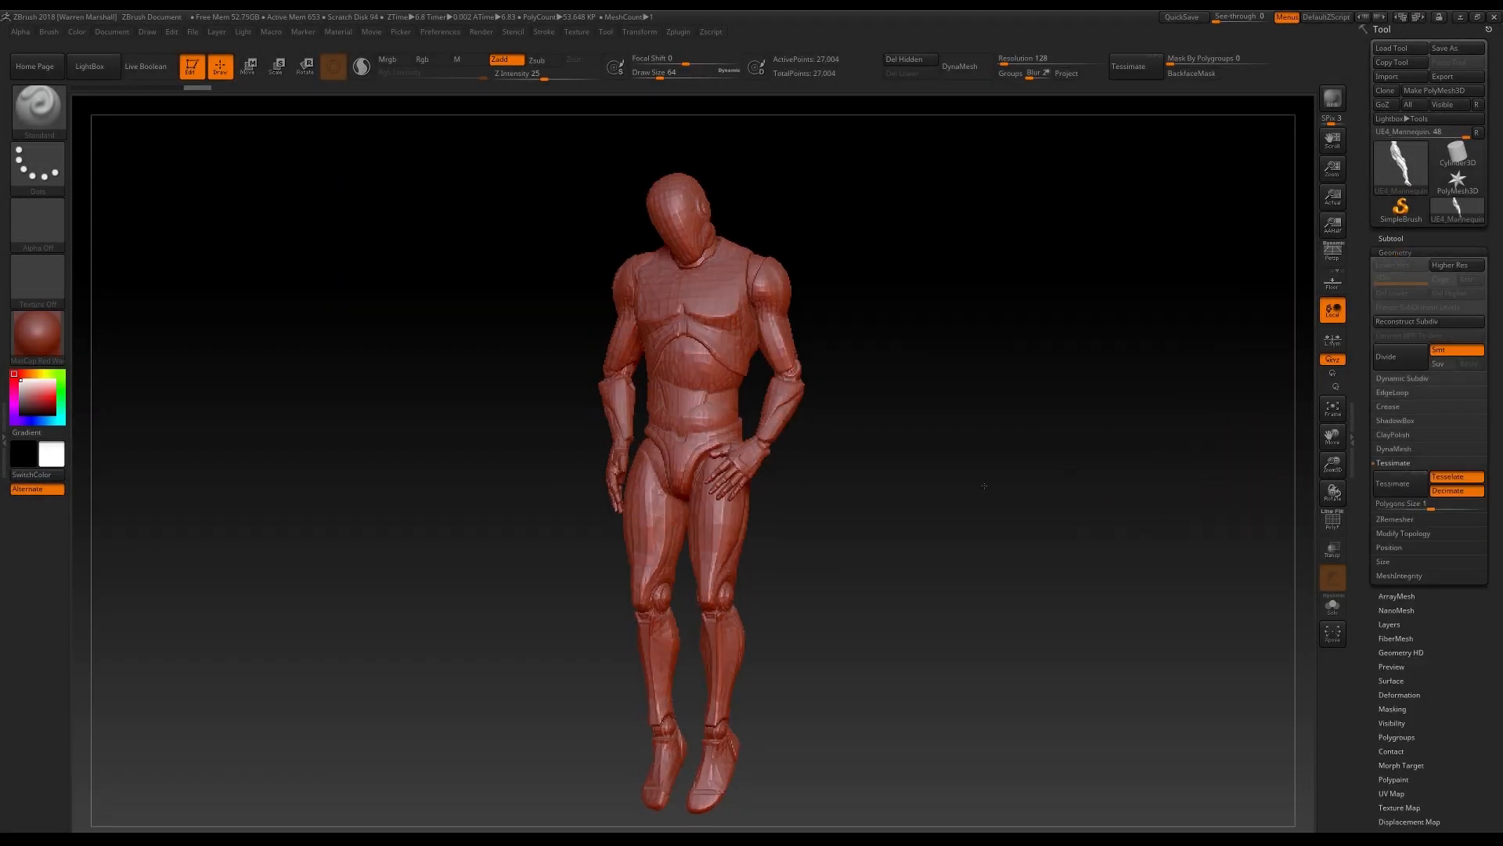
Step: Switch to ZBrush, give the mannequin a glossy grey clay material, and run DynaMesh with Project at resolution 128
{"action": "left_click", "coordinate": [38, 333]}
{"action": "left_click", "coordinate": [505, 506]}
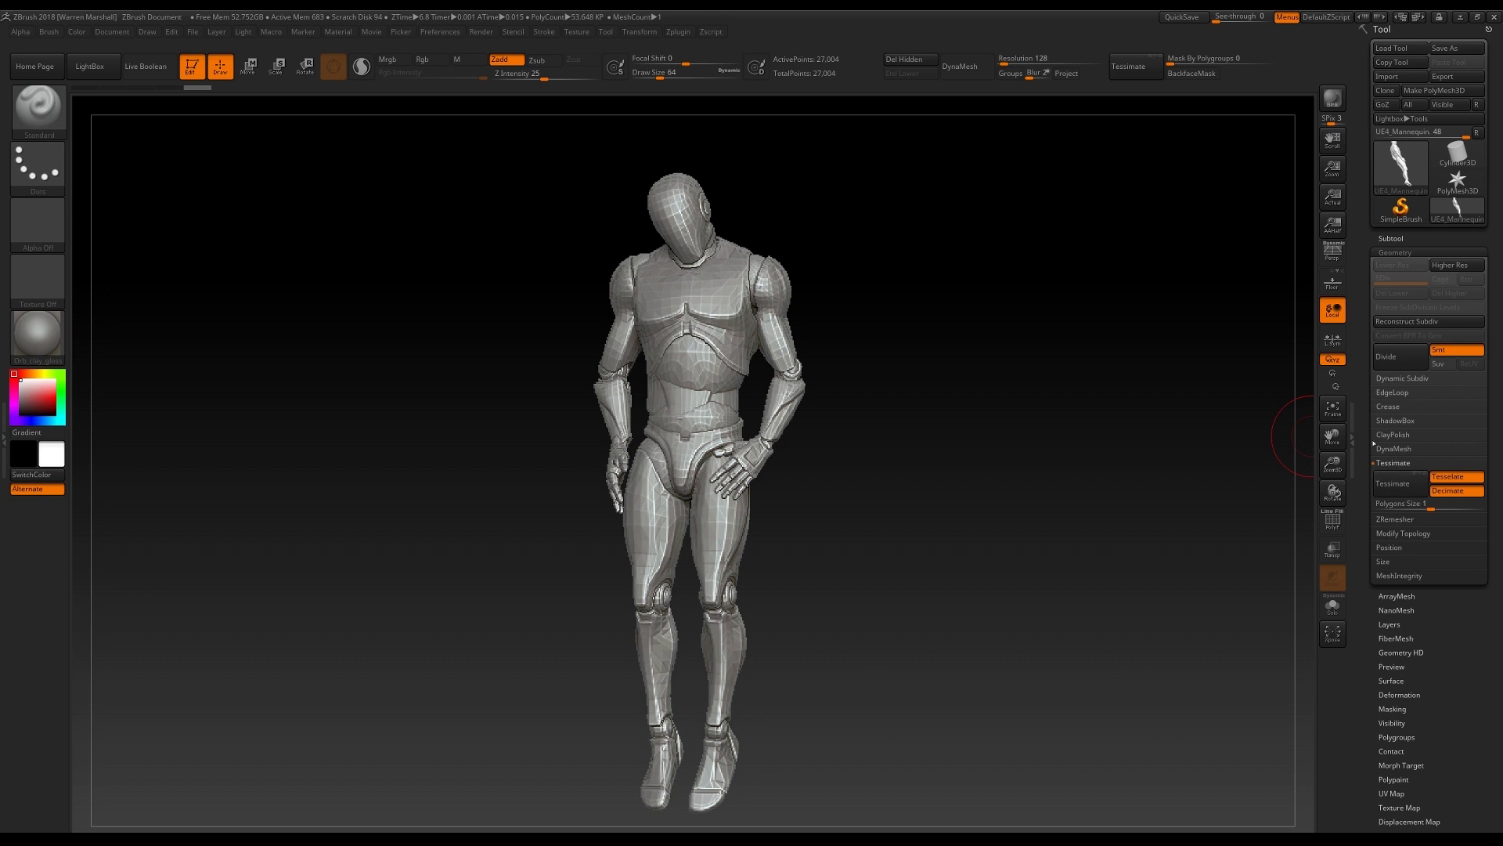
{"action": "left_click", "coordinate": [1394, 450]}
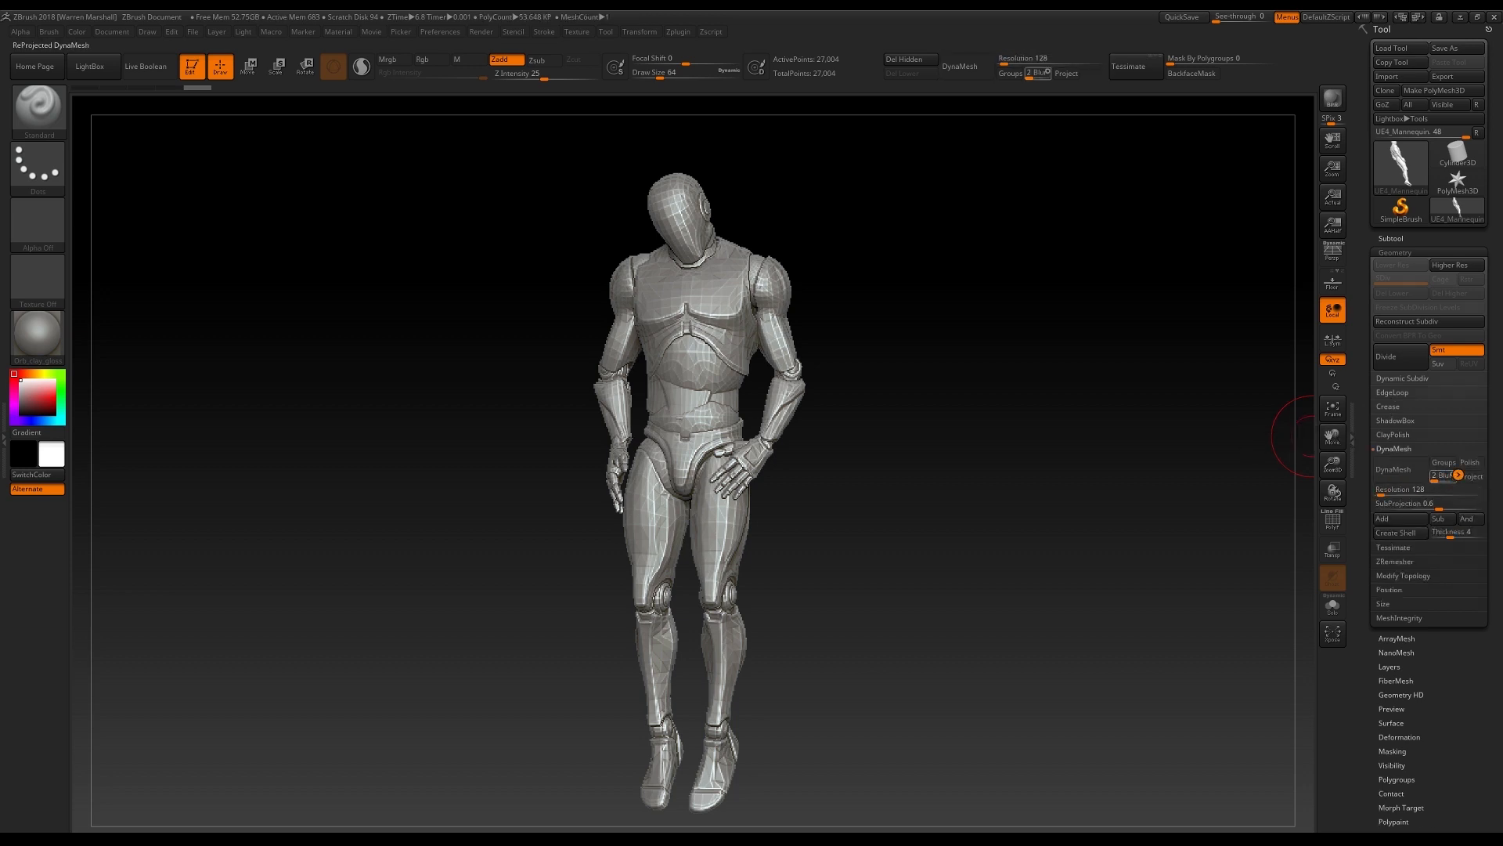
{"action": "left_click", "coordinate": [1406, 470]}
{"action": "key", "text": "ctrl+z"}
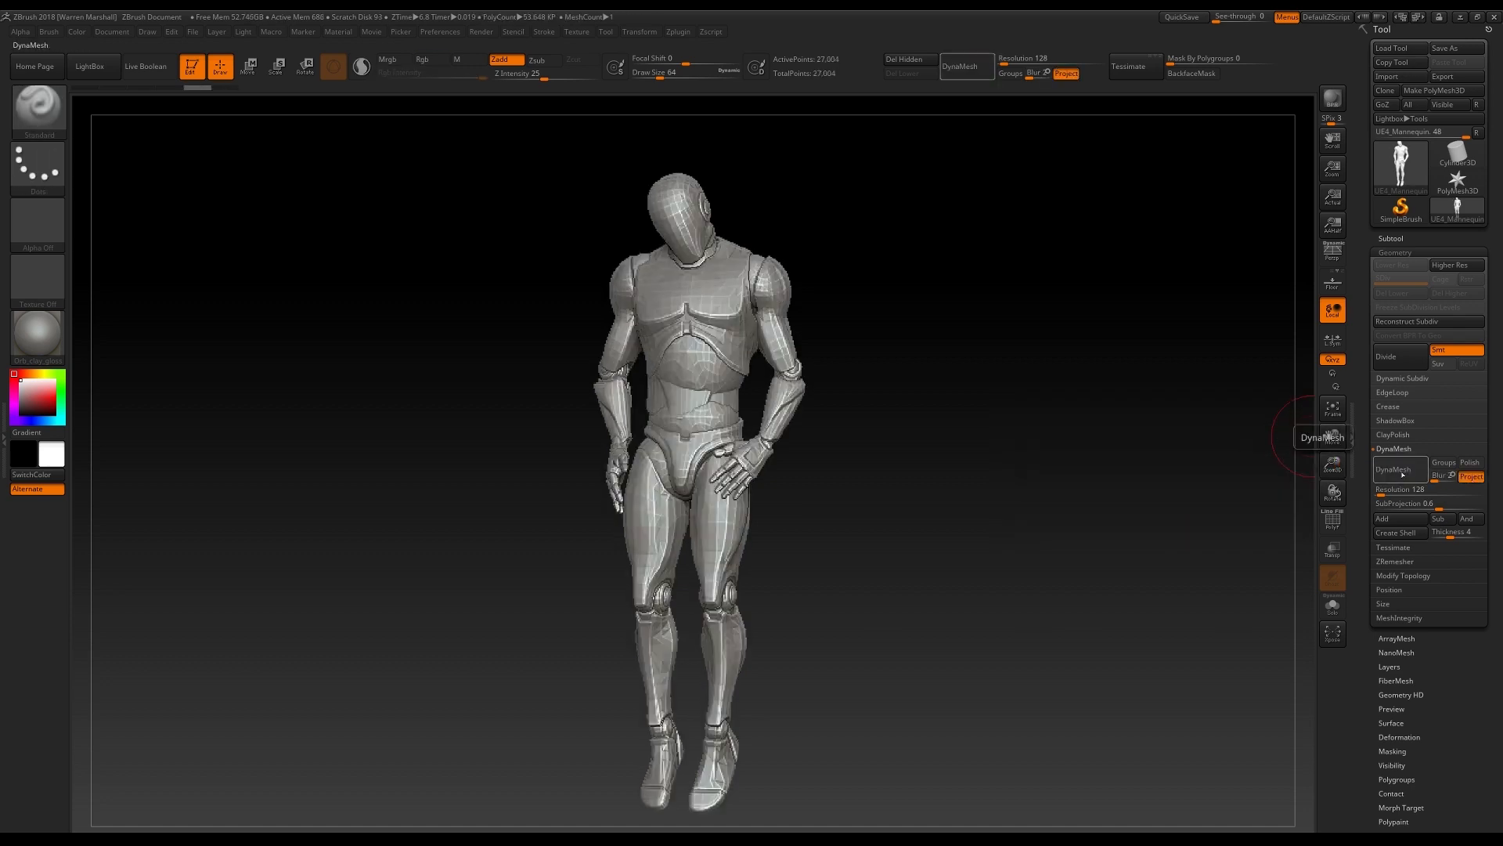
{"action": "left_click", "coordinate": [1400, 470]}
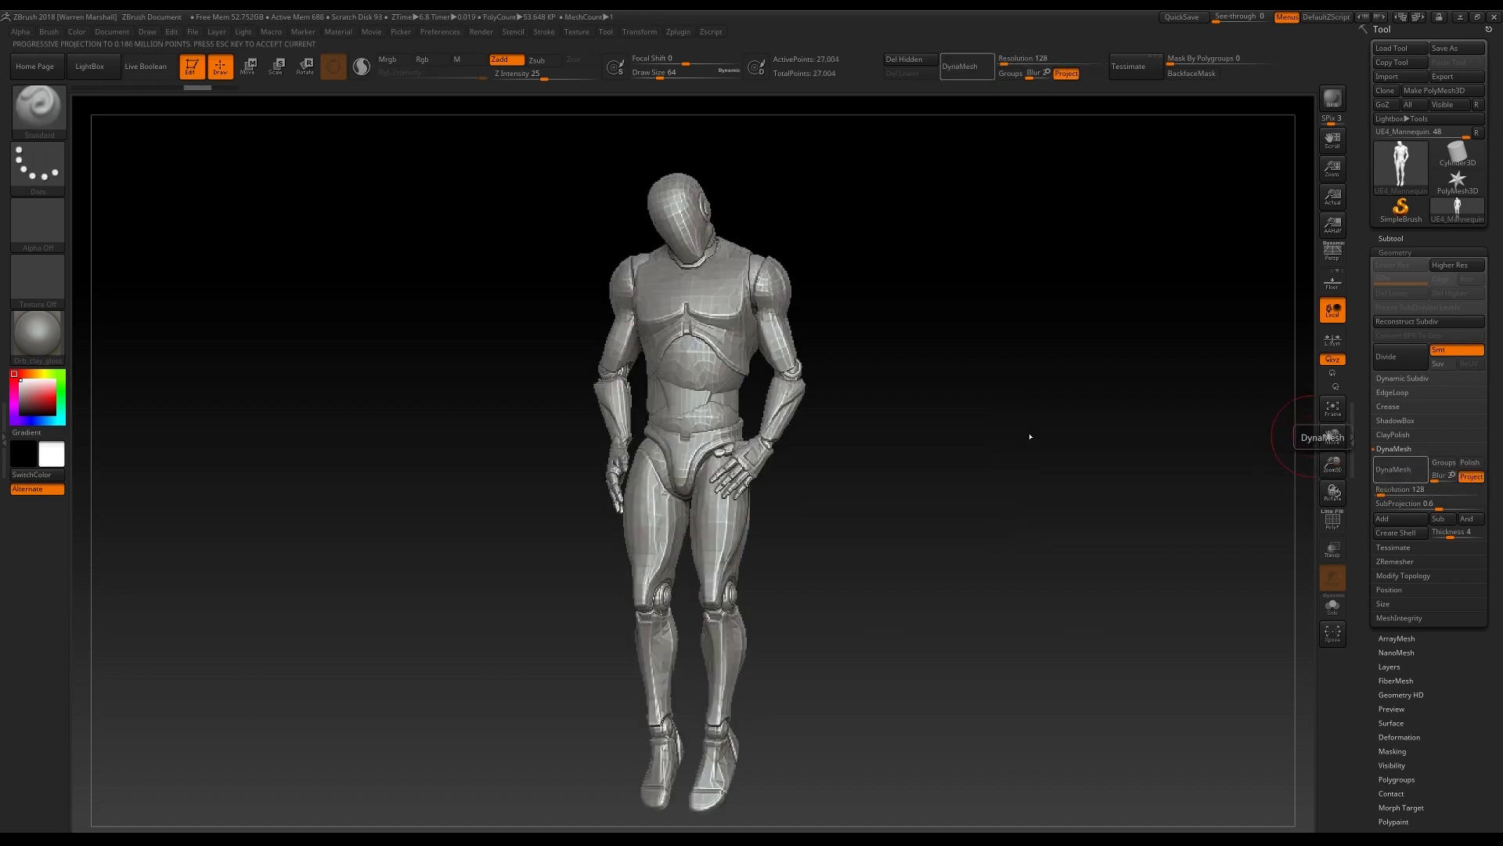
Step: Inspect the remeshed legs with the wireframe toggled, and turn on perspective and Y-axis rotation for the view
{"action": "left_click_drag", "start_coordinate": [846, 370], "coordinate": [975, 515]}
{"action": "key", "text": "shift+f"}
{"action": "key", "text": "shift+f"}
{"action": "left_click_drag", "start_coordinate": [940, 392], "coordinate": [936, 438]}
{"action": "left_click_drag", "start_coordinate": [936, 627], "coordinate": [1010, 501], "text": "alt"}
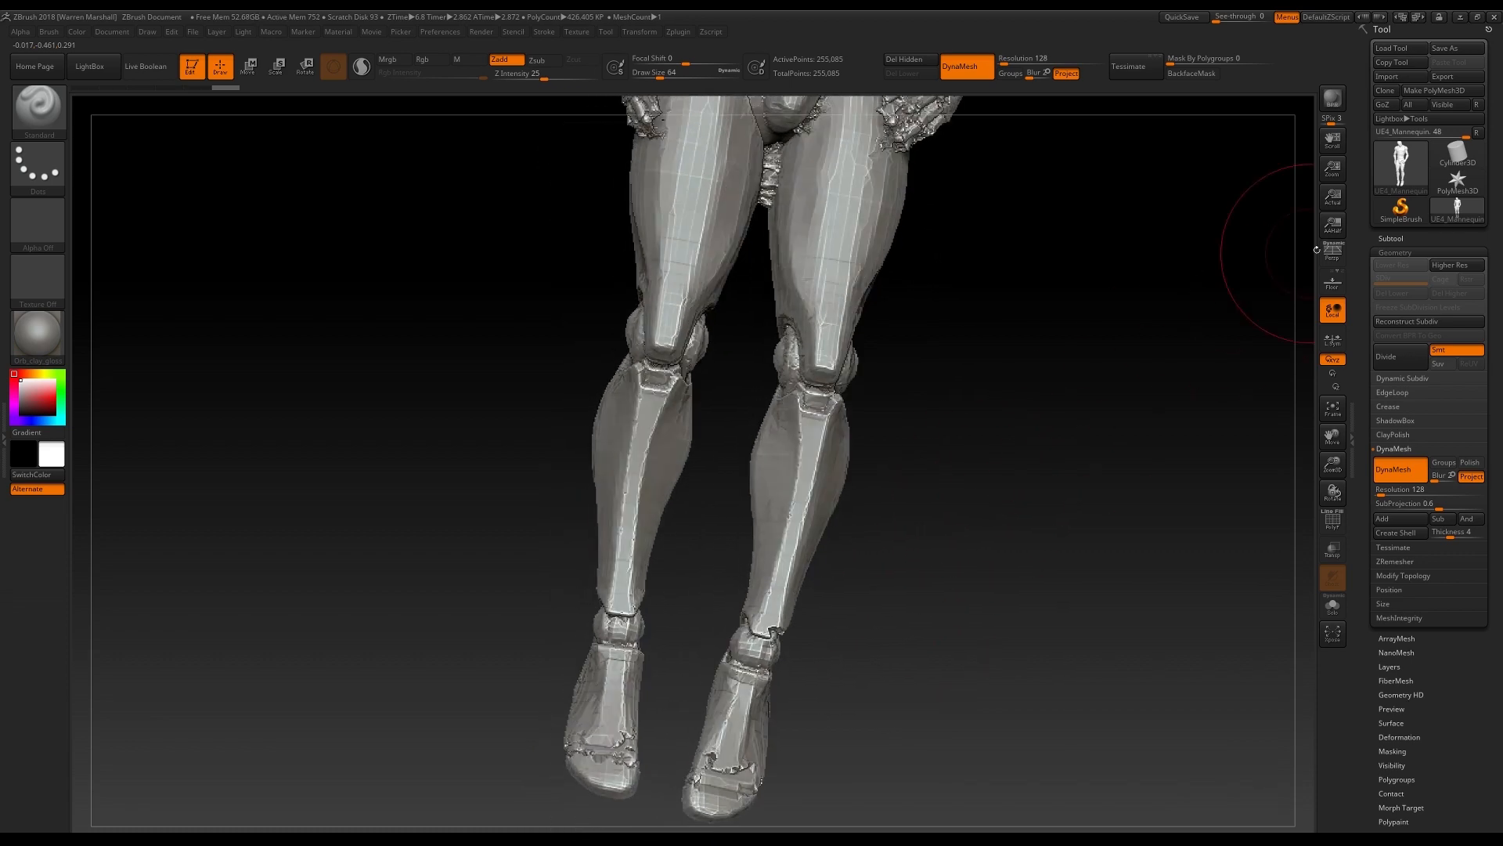
{"action": "left_click", "coordinate": [1331, 253]}
{"action": "left_click", "coordinate": [1332, 373]}
{"action": "mouse_move", "coordinate": [1166, 404]}
{"action": "left_mouse_down"}
{"action": "mouse_move", "coordinate": [997, 446]}
{"action": "mouse_move", "coordinate": [1026, 443]}
{"action": "left_mouse_up"}
Step: Sculpt around the knee joint with the FormSoft brush at draw size 17 to soften the gaps
{"action": "key", "text": "s"}
{"action": "mouse_move", "coordinate": [943, 410]}
{"action": "left_mouse_down"}
{"action": "mouse_move", "coordinate": [966, 453]}
{"action": "mouse_move", "coordinate": [996, 390]}
{"action": "left_mouse_up"}
{"action": "key", "text": "b"}
{"action": "key", "text": "f"}
{"action": "key", "text": "s"}
{"action": "key", "text": "s"}
{"action": "left_click_drag", "start_coordinate": [996, 392], "coordinate": [971, 443]}
{"action": "left_click_drag", "start_coordinate": [858, 384], "coordinate": [830, 398]}
{"action": "left_click_drag", "start_coordinate": [1018, 376], "coordinate": [918, 300]}
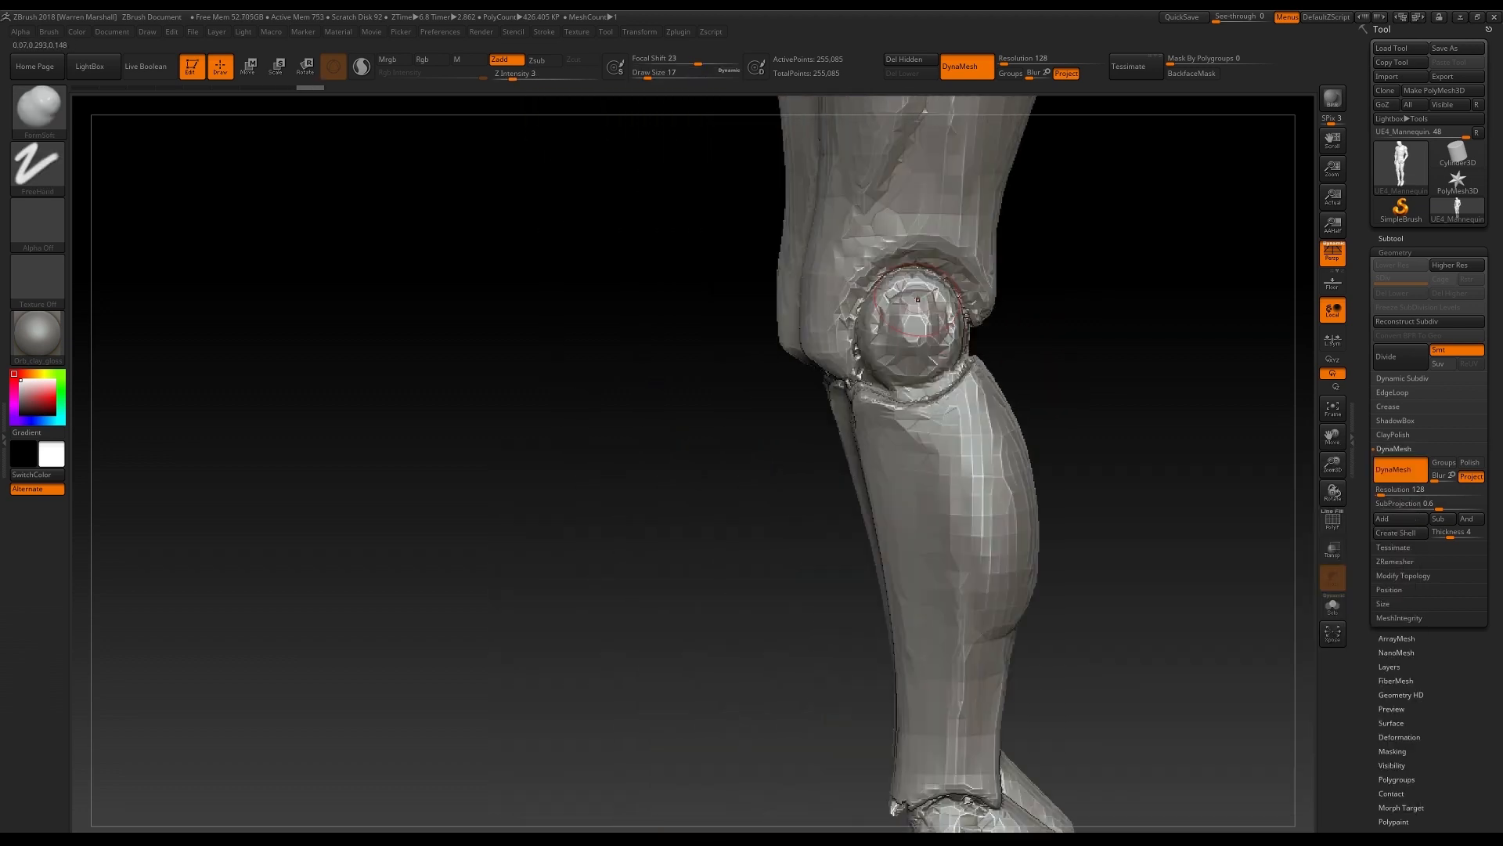
{"action": "left_click_drag", "start_coordinate": [886, 302], "coordinate": [878, 319]}
{"action": "left_click_drag", "start_coordinate": [1004, 313], "coordinate": [1051, 314]}
{"action": "left_click_drag", "start_coordinate": [900, 268], "coordinate": [871, 294]}
Step: Turn off DynaMesh projection and remesh the mannequin at a resolution of 500
{"action": "left_click", "coordinate": [1470, 476]}
{"action": "left_click_drag", "start_coordinate": [1177, 383], "coordinate": [1104, 428], "text": "ctrl"}
{"action": "key", "text": "ctrl+z"}
{"action": "left_click", "coordinate": [1412, 490]}
{"action": "type", "text": "500"}
{"action": "key", "text": "Tab"}
{"action": "mouse_move", "coordinate": [1113, 397]}
{"action": "left_mouse_down", "text": "ctrl"}
{"action": "mouse_move", "coordinate": [1125, 500]}
{"action": "mouse_move", "coordinate": [1127, 404]}
{"action": "left_mouse_up", "text": "ctrl"}
{"action": "left_click_drag", "start_coordinate": [872, 391], "coordinate": [872, 379]}
{"action": "left_click_drag", "start_coordinate": [978, 392], "coordinate": [1014, 368], "text": "shift"}
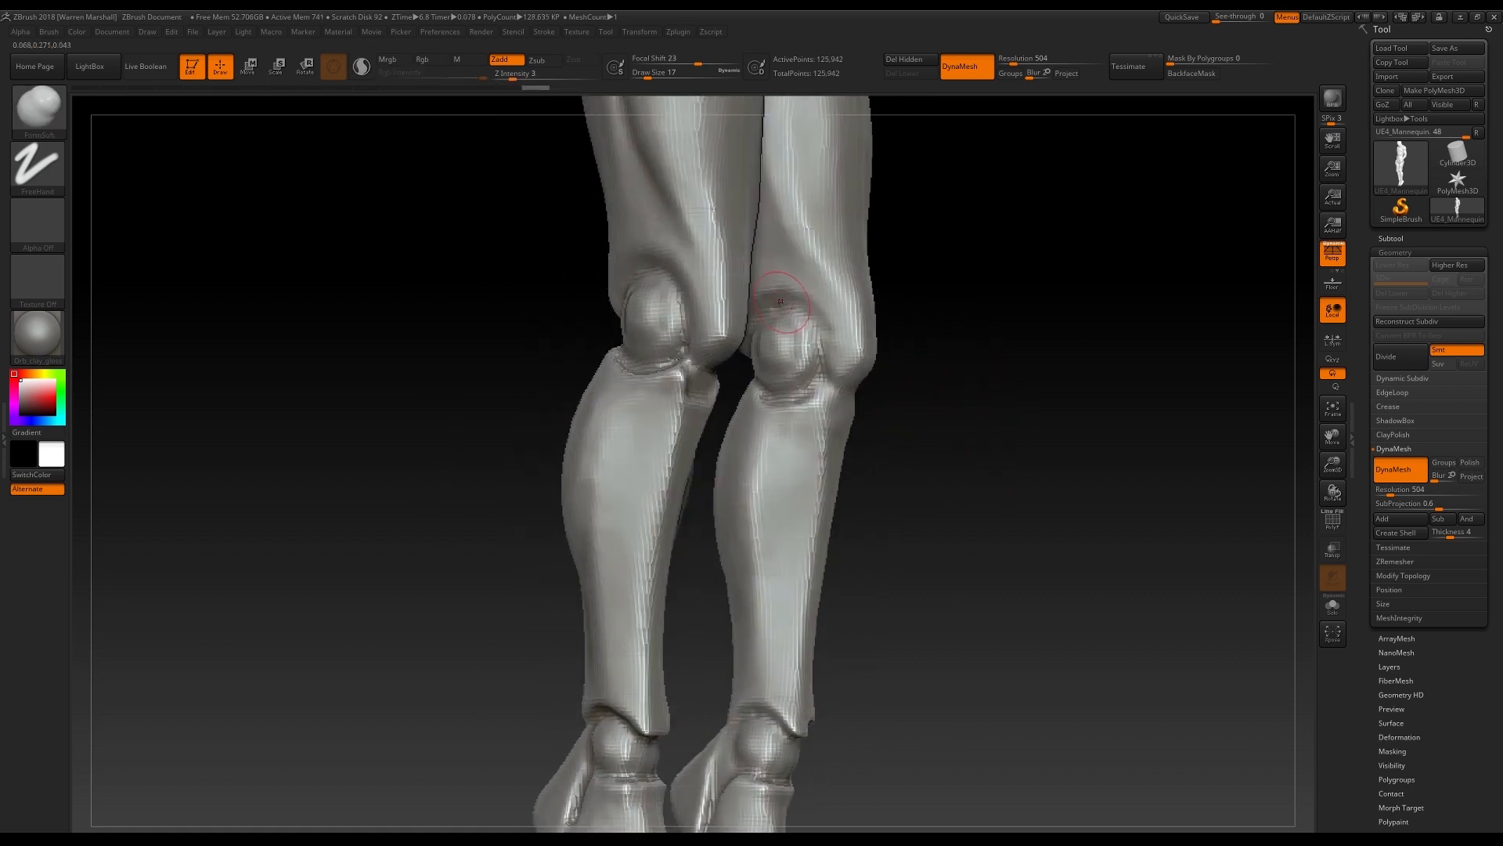
Step: Choose the ClayBuildup brush with the soft round Alpha 01 at draw size 25, and start building up the knee
{"action": "key", "text": "b"}
{"action": "key", "text": "c"}
{"action": "key", "text": "b"}
{"action": "left_click", "coordinate": [35, 227]}
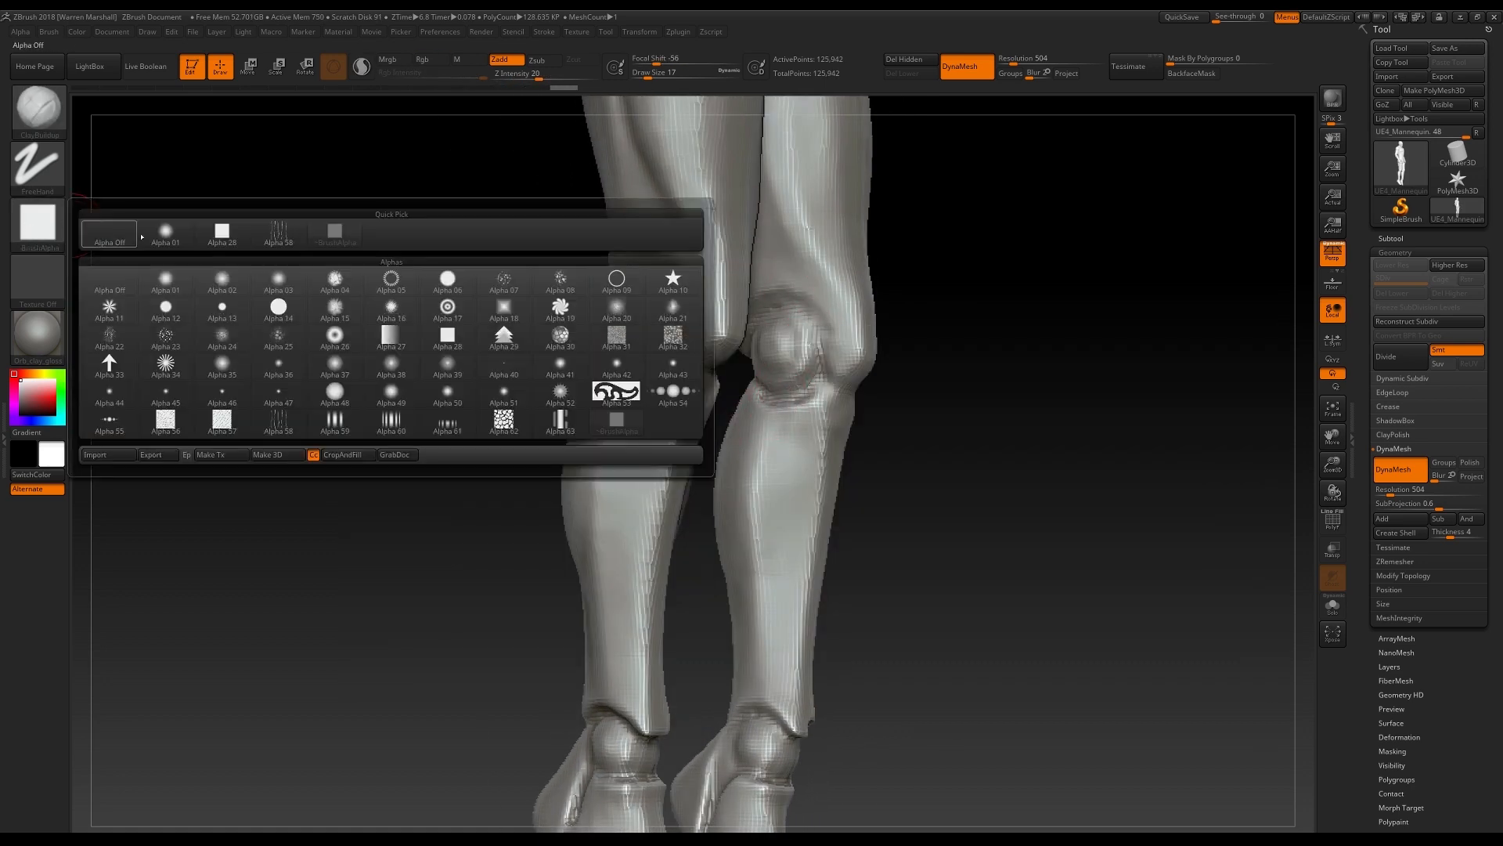
{"action": "left_click", "coordinate": [230, 238]}
{"action": "left_click_drag", "start_coordinate": [909, 290], "coordinate": [814, 313]}
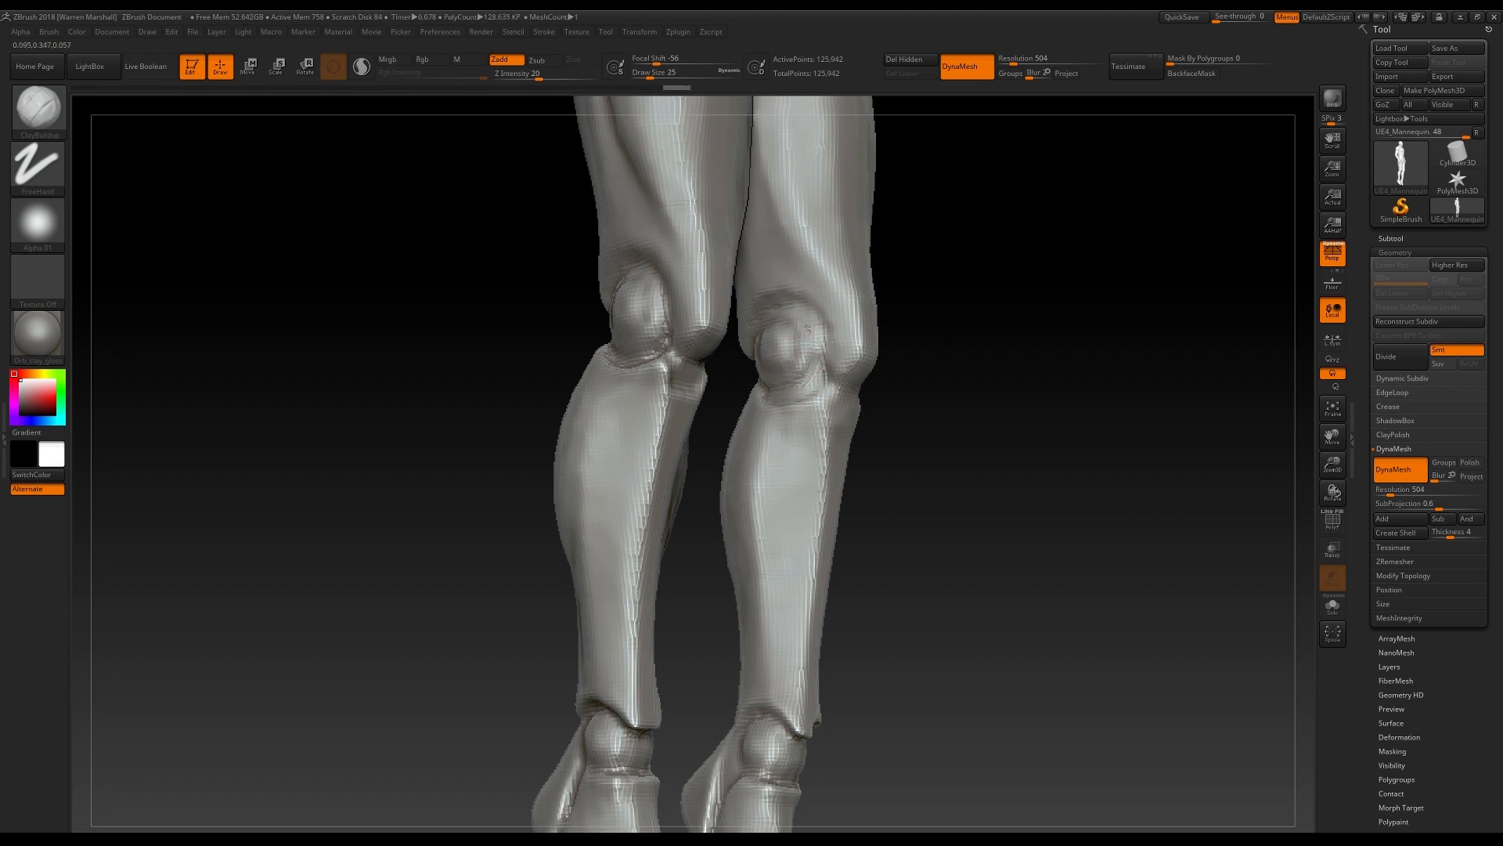
Step: Fill in the gaps around both knee joints with clay strokes from several angles, and remesh the model
{"action": "mouse_move", "coordinate": [908, 345]}
{"action": "left_mouse_down"}
{"action": "mouse_move", "coordinate": [899, 352]}
{"action": "mouse_move", "coordinate": [939, 338]}
{"action": "mouse_move", "coordinate": [906, 329]}
{"action": "left_mouse_up"}
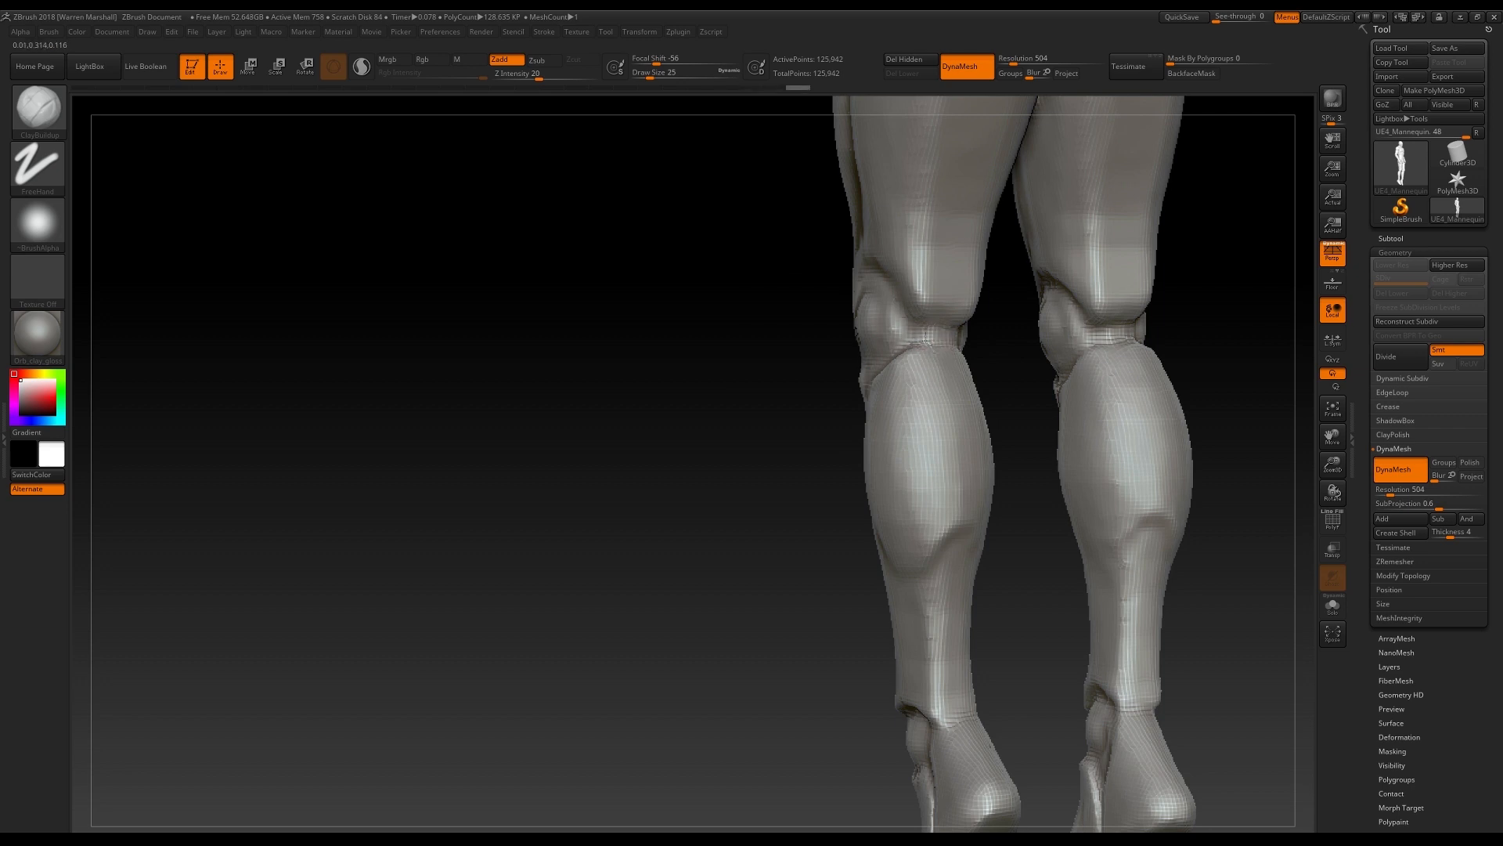
{"action": "left_click_drag", "start_coordinate": [1158, 332], "coordinate": [878, 295]}
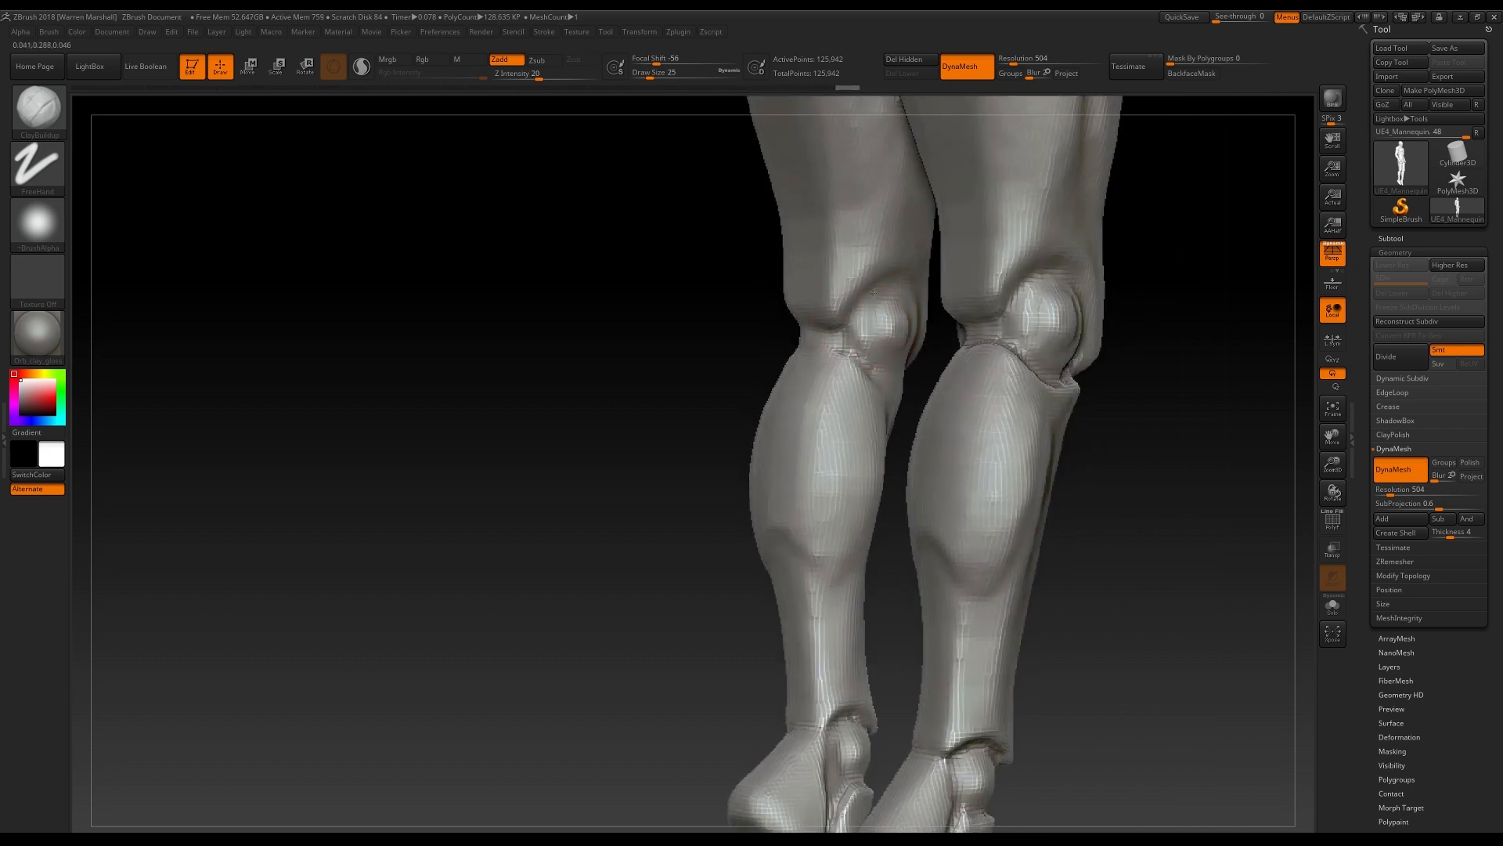
{"action": "left_click_drag", "start_coordinate": [803, 350], "coordinate": [820, 306]}
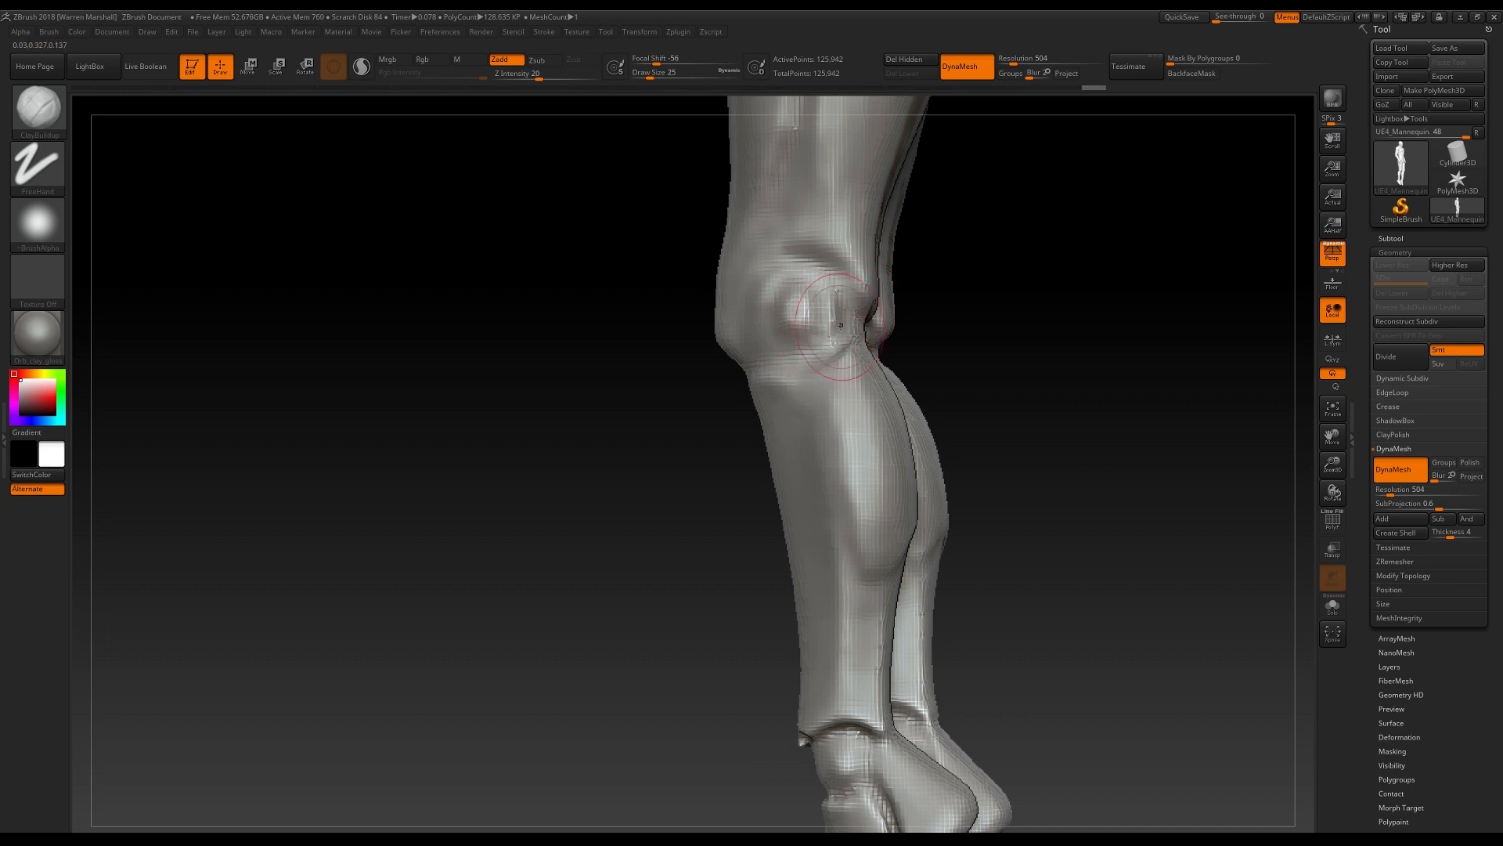
{"action": "left_click_drag", "start_coordinate": [952, 310], "coordinate": [862, 311]}
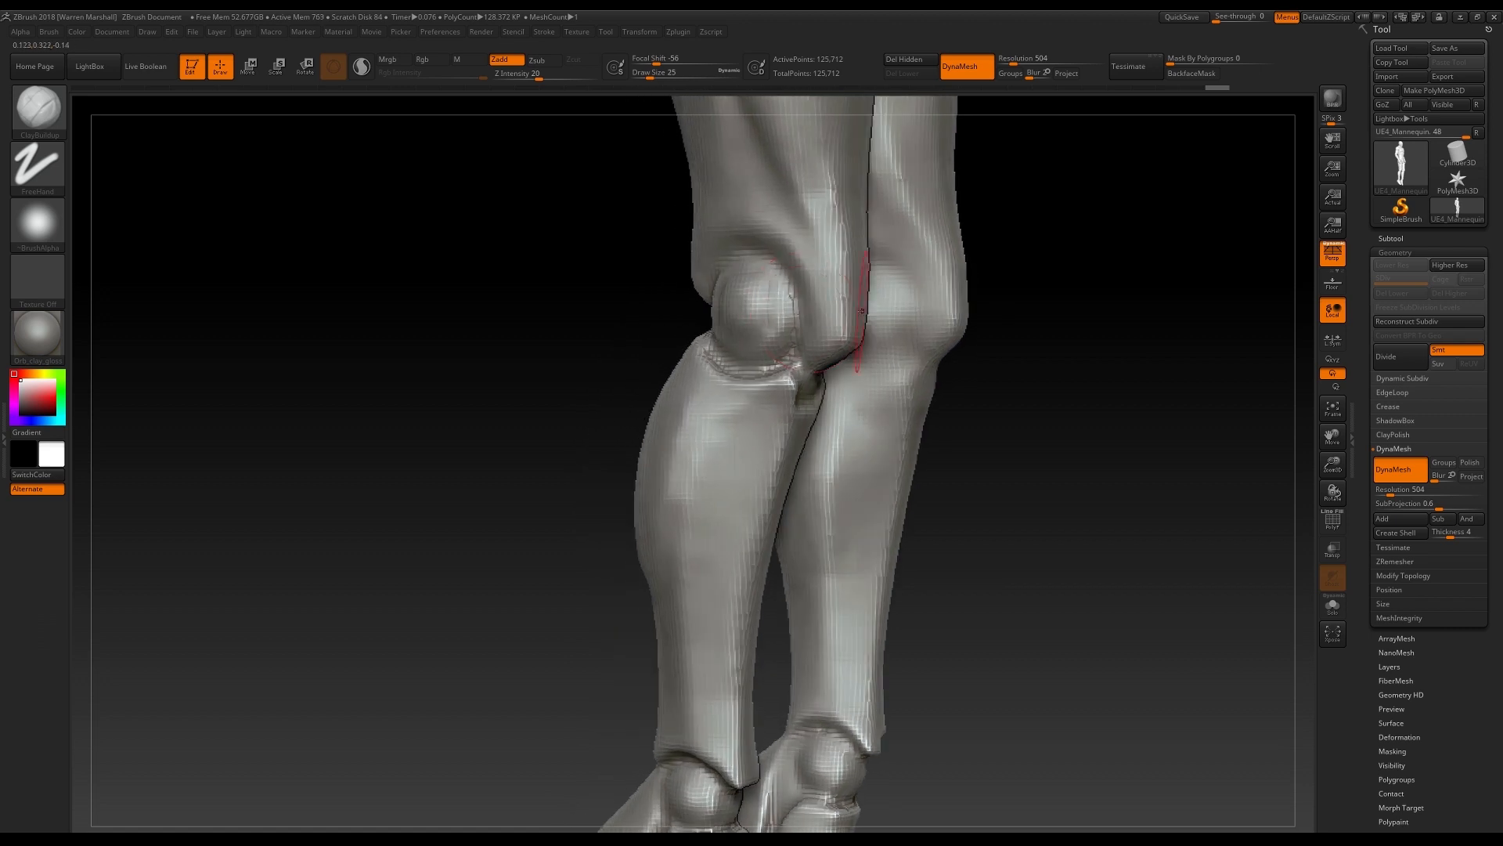
{"action": "mouse_move", "coordinate": [749, 254]}
{"action": "left_mouse_down"}
{"action": "mouse_move", "coordinate": [795, 371]}
{"action": "mouse_move", "coordinate": [775, 355]}
{"action": "left_mouse_up"}
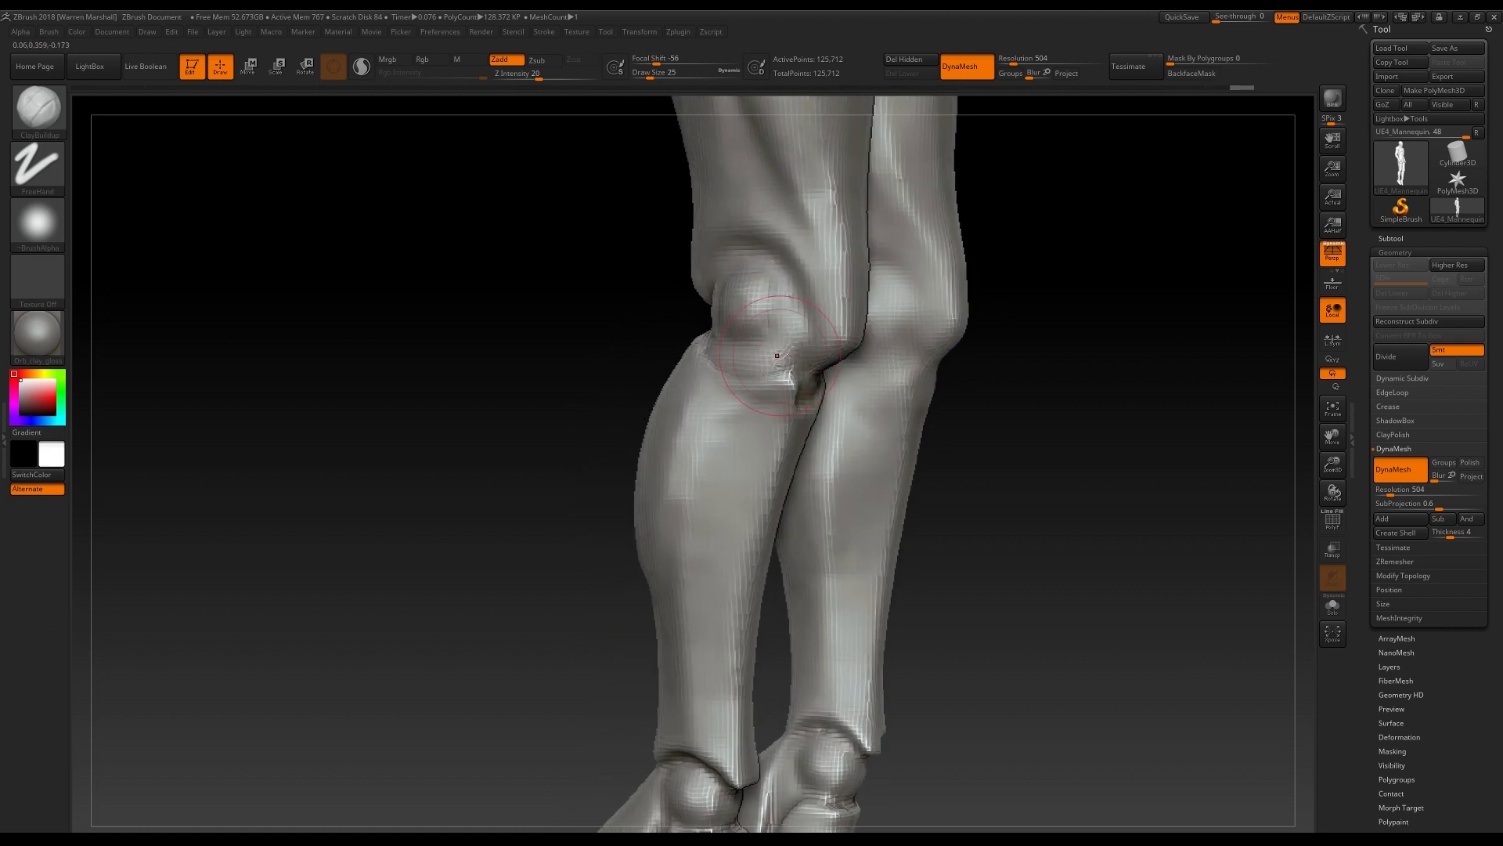
{"action": "right_click_drag", "start_coordinate": [776, 355], "coordinate": [721, 326]}
{"action": "left_click_drag", "start_coordinate": [722, 326], "coordinate": [728, 354]}
{"action": "right_click_drag", "start_coordinate": [733, 348], "coordinate": [799, 350]}
{"action": "mouse_move", "coordinate": [686, 321]}
{"action": "left_mouse_down"}
{"action": "mouse_move", "coordinate": [611, 226]}
{"action": "mouse_move", "coordinate": [686, 227]}
{"action": "mouse_move", "coordinate": [649, 333]}
{"action": "mouse_move", "coordinate": [611, 321]}
{"action": "left_mouse_up"}
{"action": "left_click_drag", "start_coordinate": [529, 310], "coordinate": [460, 446], "text": "ctrl"}
Step: Build up clay across the seam between the pelvis and the right thigh
{"action": "mouse_move", "coordinate": [460, 446]}
{"action": "right_mouse_down"}
{"action": "mouse_move", "coordinate": [1039, 400]}
{"action": "mouse_move", "coordinate": [1012, 254]}
{"action": "mouse_move", "coordinate": [966, 393]}
{"action": "mouse_move", "coordinate": [969, 489]}
{"action": "right_mouse_up"}
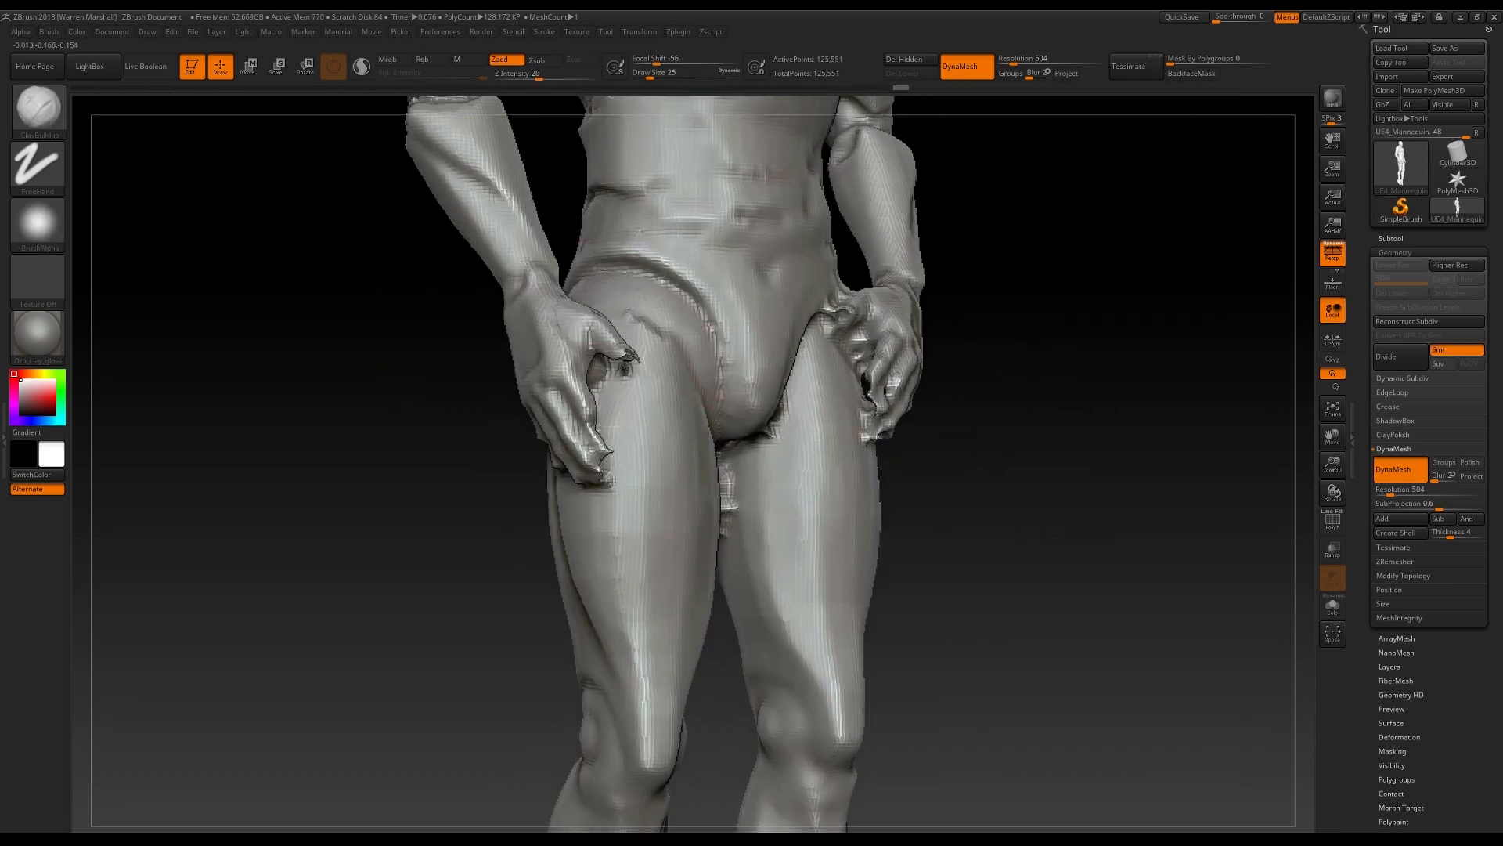
{"action": "right_click_drag", "start_coordinate": [712, 334], "coordinate": [618, 264]}
{"action": "left_click_drag", "start_coordinate": [595, 268], "coordinate": [532, 344]}
{"action": "left_click_drag", "start_coordinate": [599, 270], "coordinate": [533, 344]}
{"action": "left_click_drag", "start_coordinate": [587, 281], "coordinate": [515, 379]}
{"action": "right_click_drag", "start_coordinate": [501, 337], "coordinate": [615, 324]}
{"action": "right_click_drag", "start_coordinate": [541, 121], "coordinate": [579, 286], "text": "alt"}
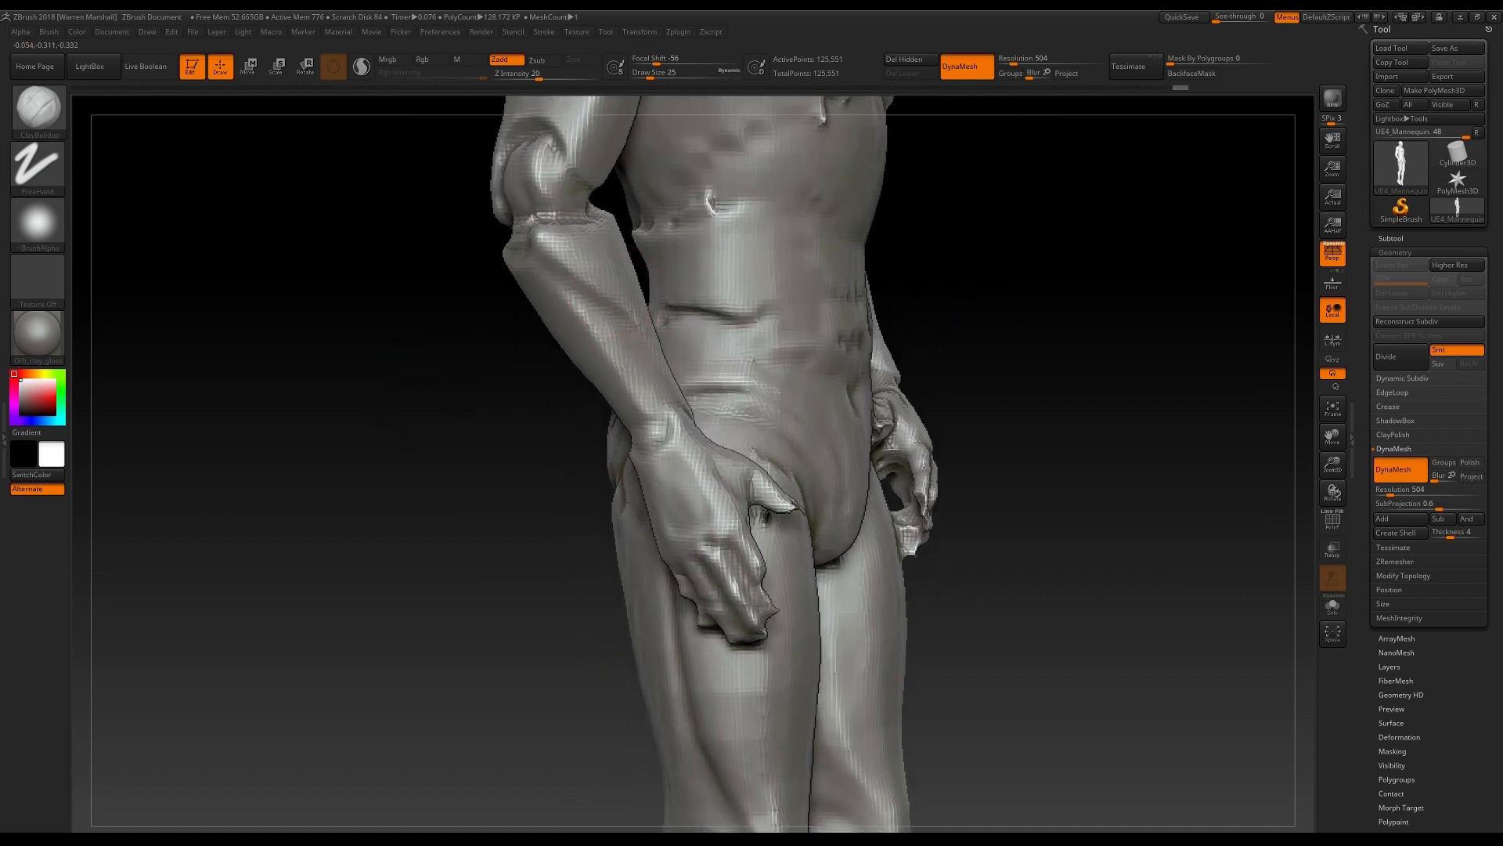
Step: Smooth the horizontal creases on the mannequin's abdomen and waist
{"action": "left_click_drag", "start_coordinate": [693, 320], "coordinate": [730, 301], "text": "shift"}
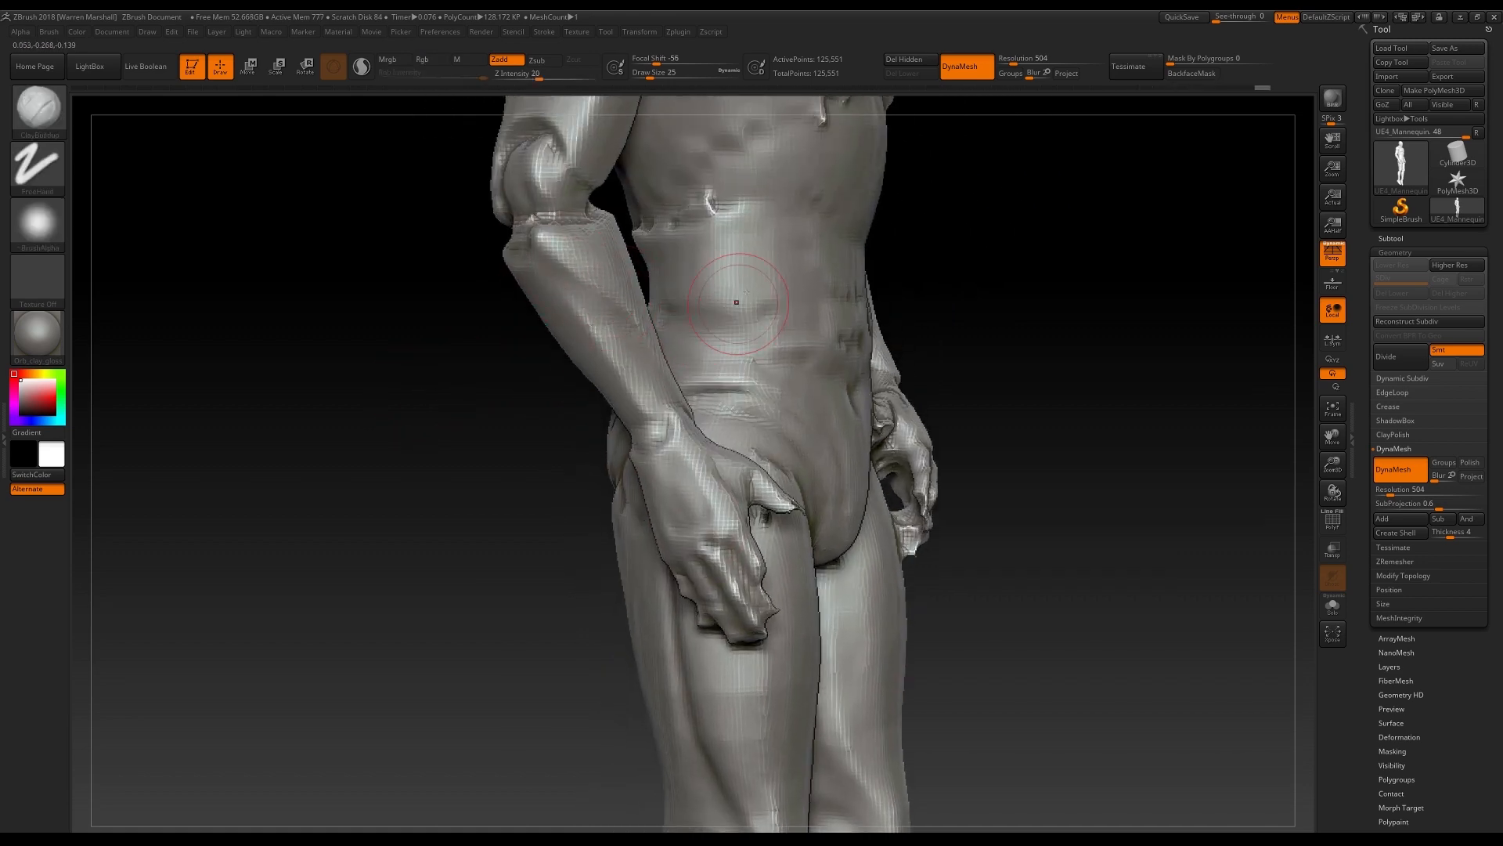
{"action": "right_click_drag", "start_coordinate": [730, 301], "coordinate": [619, 302]}
{"action": "left_click_drag", "start_coordinate": [893, 328], "coordinate": [869, 345], "text": "shift"}
{"action": "right_click_drag", "start_coordinate": [651, 305], "coordinate": [807, 383], "text": "alt"}
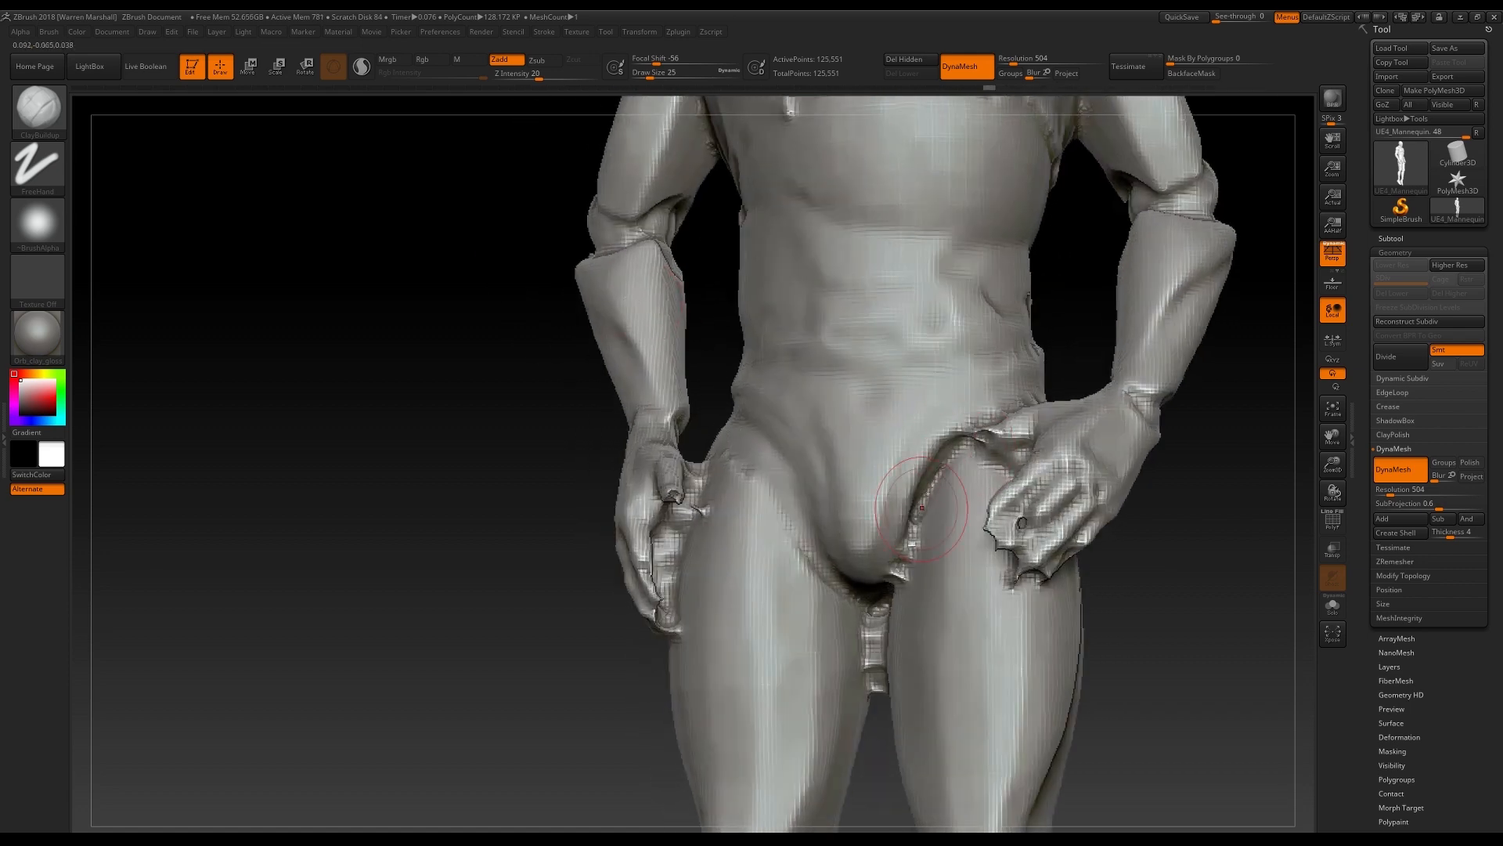
Step: Fill in the groin seams between the pelvis and thighs with clay strokes, and remesh the model
{"action": "left_click_drag", "start_coordinate": [909, 538], "coordinate": [935, 489]}
{"action": "mouse_move", "coordinate": [1182, 480]}
{"action": "right_mouse_down", "text": "alt"}
{"action": "mouse_move", "coordinate": [1088, 435]}
{"action": "mouse_move", "coordinate": [971, 411]}
{"action": "right_mouse_up", "text": "alt"}
{"action": "right_click_drag", "start_coordinate": [804, 500], "coordinate": [866, 504]}
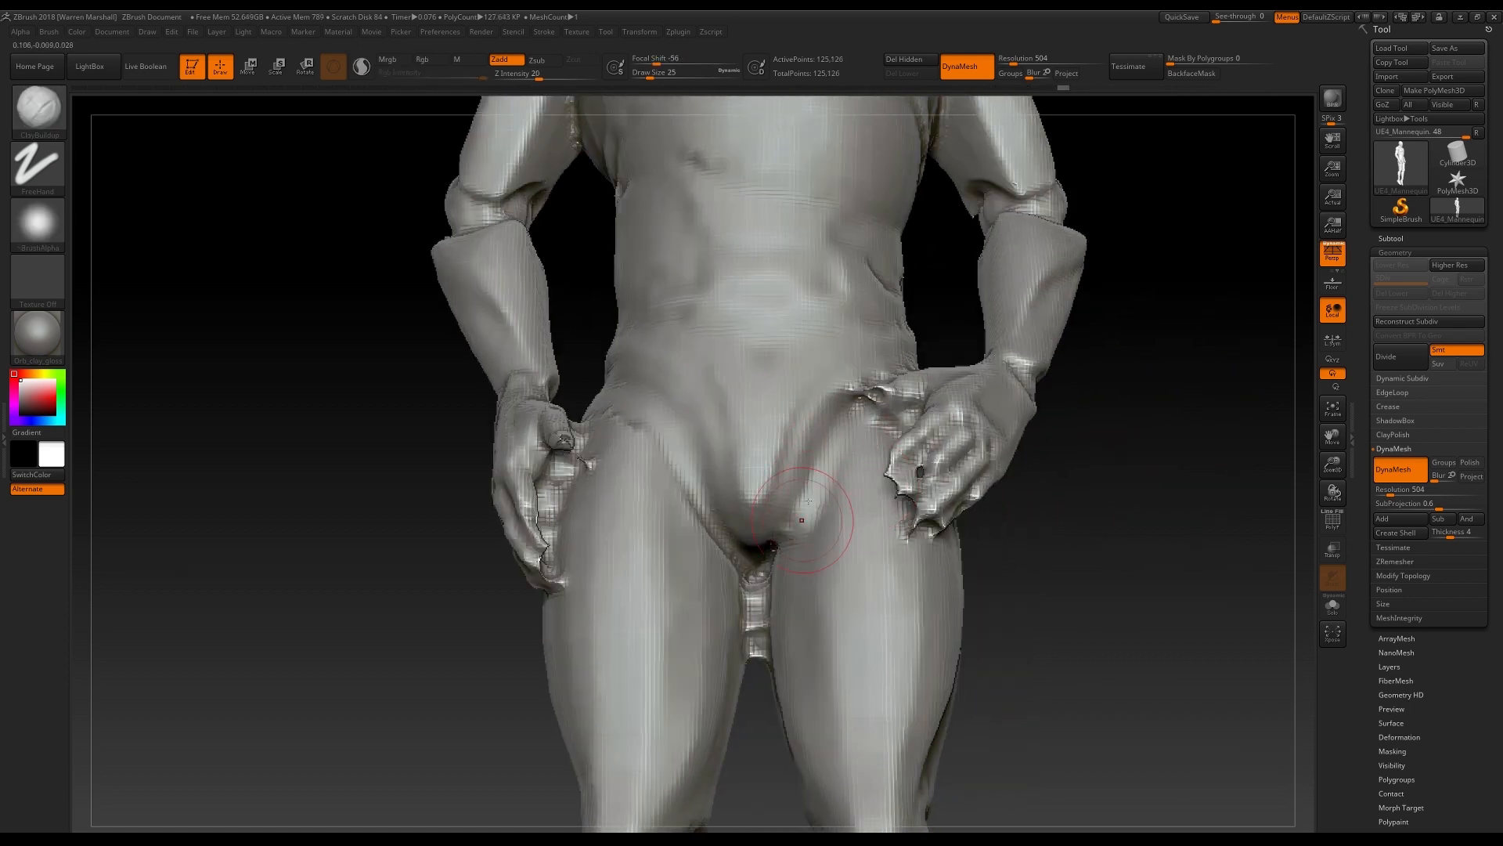
{"action": "right_click_drag", "start_coordinate": [654, 433], "coordinate": [744, 554]}
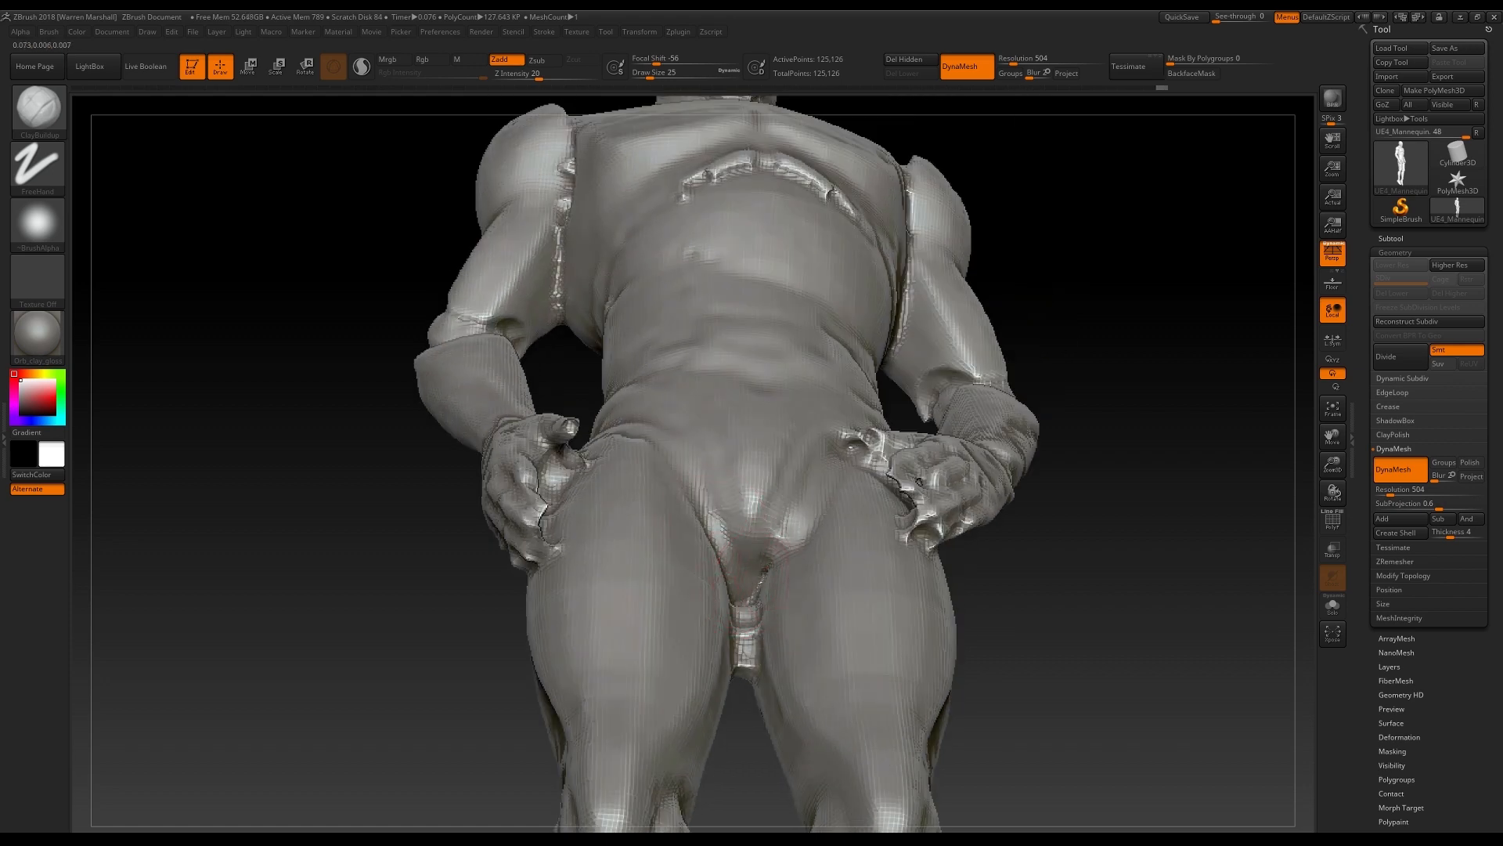
{"action": "right_click_drag", "start_coordinate": [744, 554], "coordinate": [679, 501]}
Step: Fill in and smooth the left elbow joint all around so the upper arm blends into the forearm
{"action": "right_click_drag", "start_coordinate": [1098, 400], "coordinate": [936, 397]}
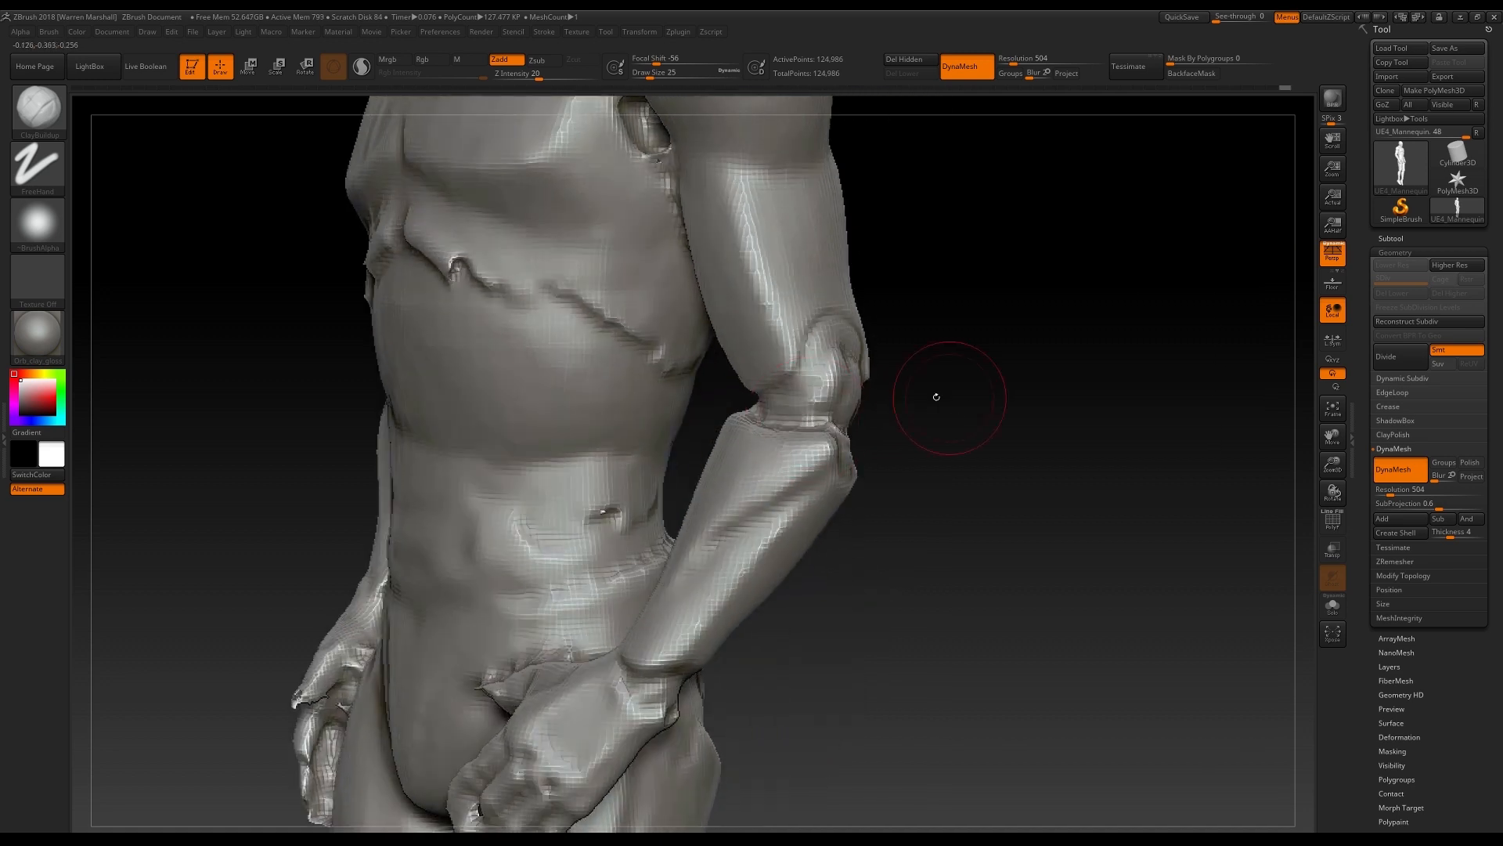
{"action": "right_click_drag", "start_coordinate": [797, 384], "coordinate": [894, 410]}
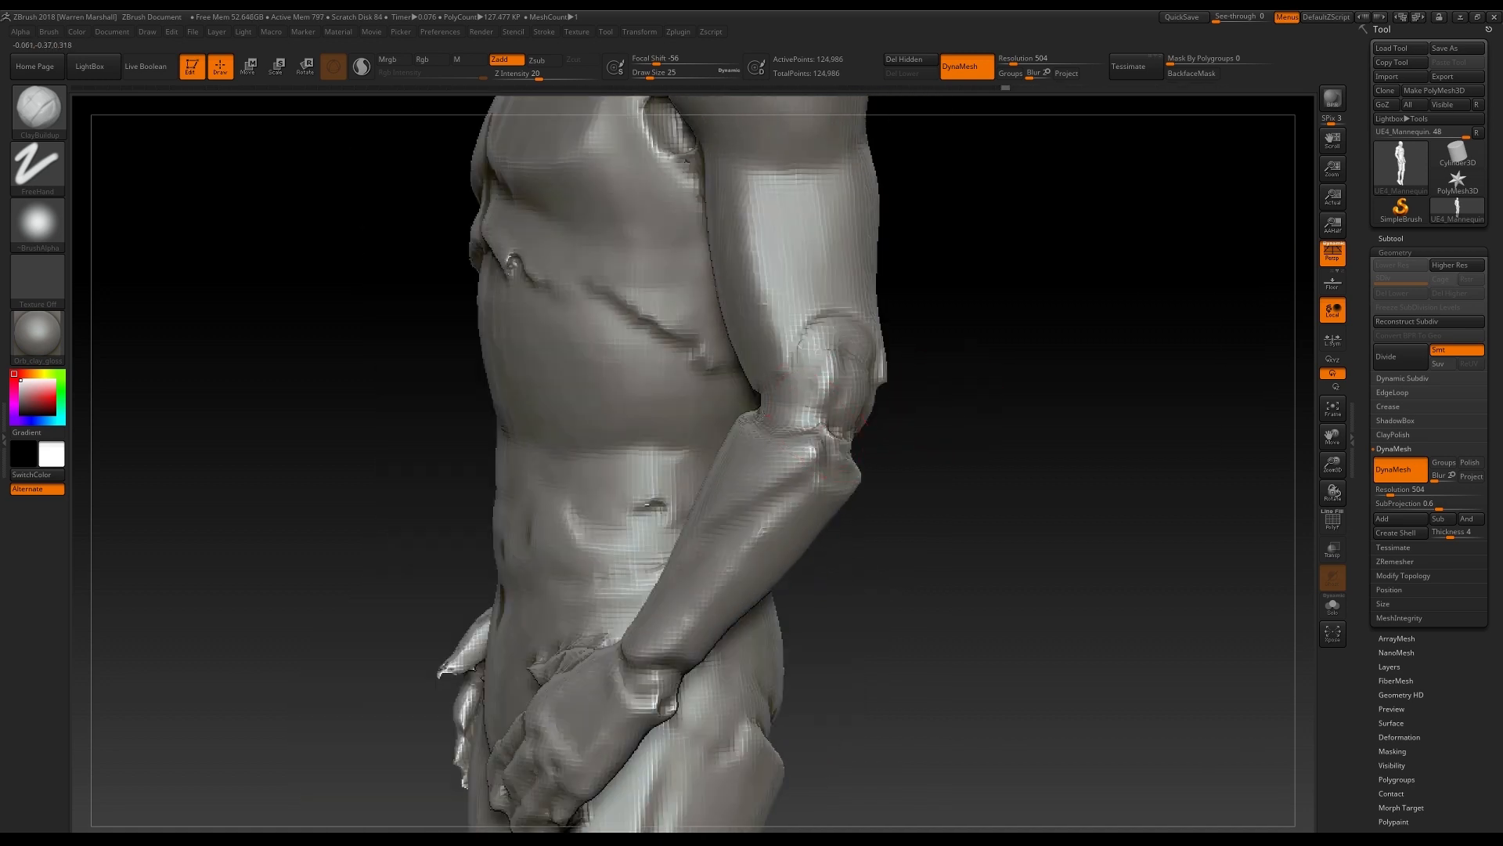
{"action": "right_click_drag", "start_coordinate": [856, 471], "coordinate": [923, 470]}
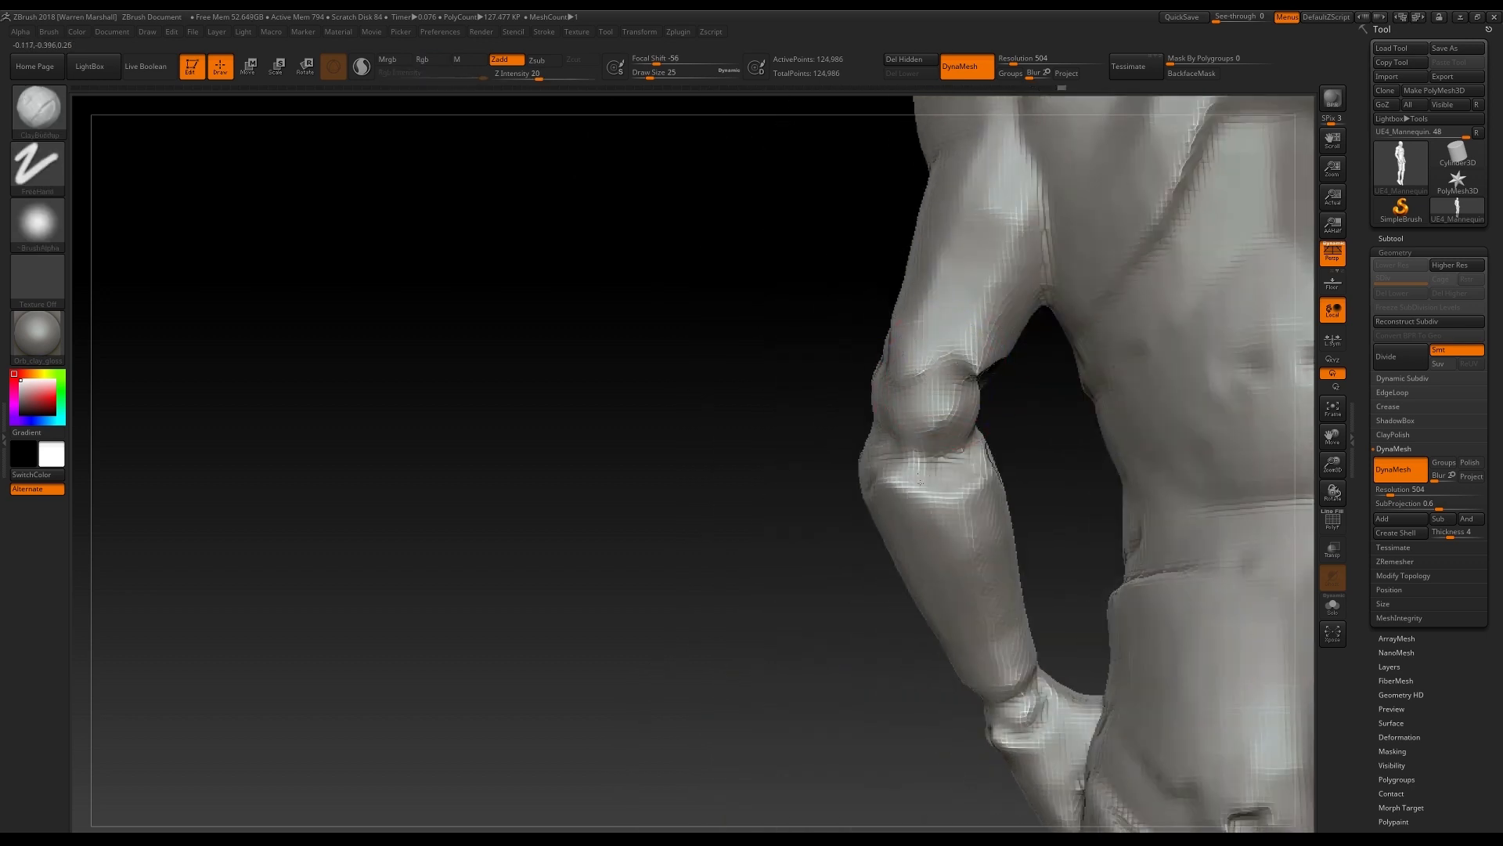
{"action": "right_click_drag", "start_coordinate": [792, 363], "coordinate": [865, 362]}
{"action": "mouse_move", "coordinate": [829, 438]}
{"action": "left_mouse_down"}
{"action": "mouse_move", "coordinate": [895, 367]}
{"action": "mouse_move", "coordinate": [853, 390]}
{"action": "left_mouse_up"}
{"action": "mouse_move", "coordinate": [854, 389]}
{"action": "right_mouse_down"}
{"action": "mouse_move", "coordinate": [797, 389]}
{"action": "mouse_move", "coordinate": [816, 396]}
{"action": "right_mouse_up"}
{"action": "right_click_drag", "start_coordinate": [979, 426], "coordinate": [853, 345]}
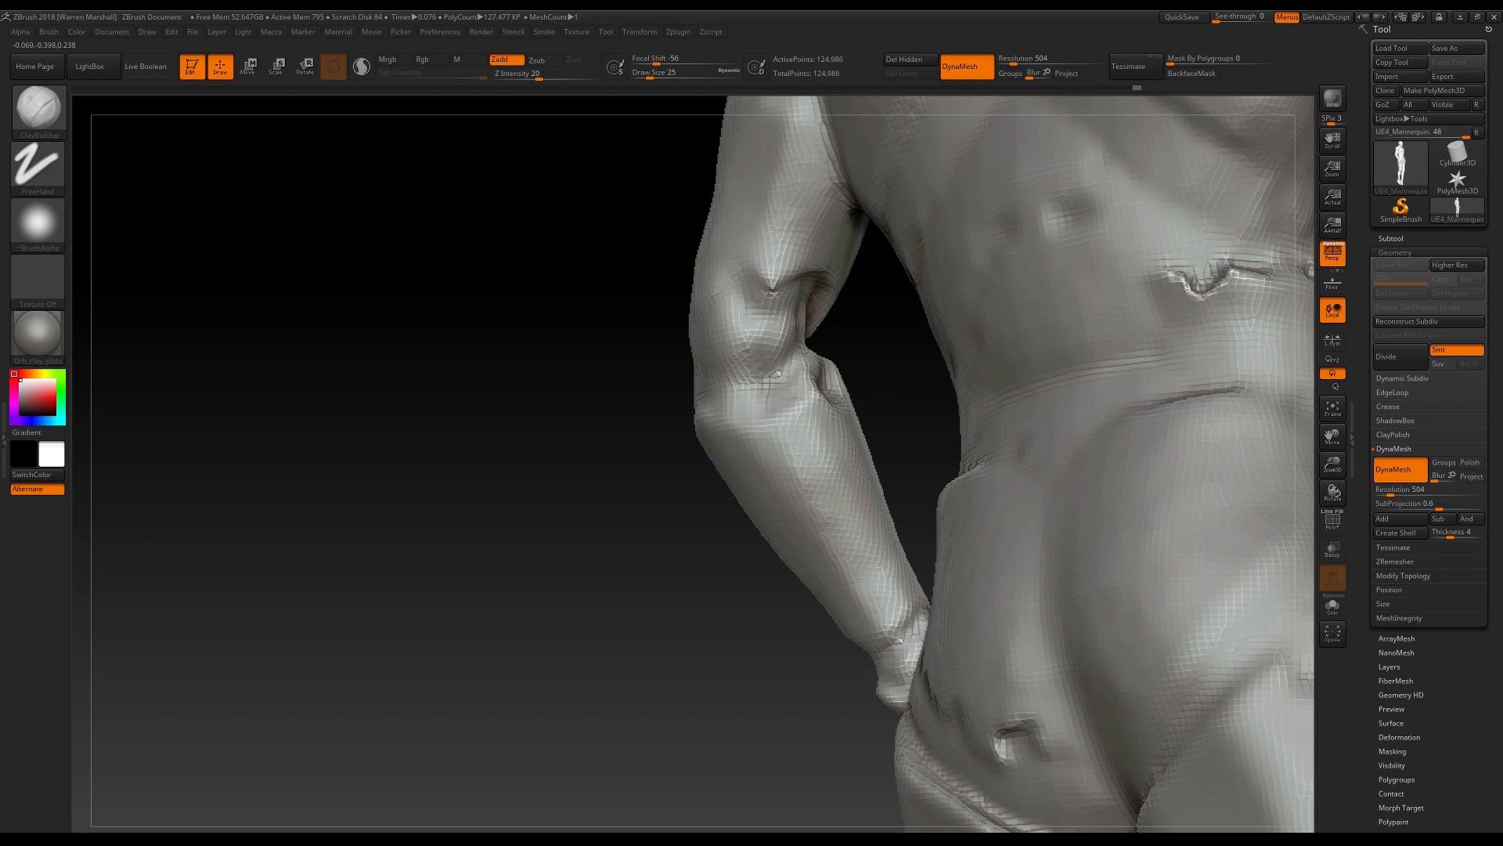
{"action": "right_click_drag", "start_coordinate": [841, 326], "coordinate": [799, 285]}
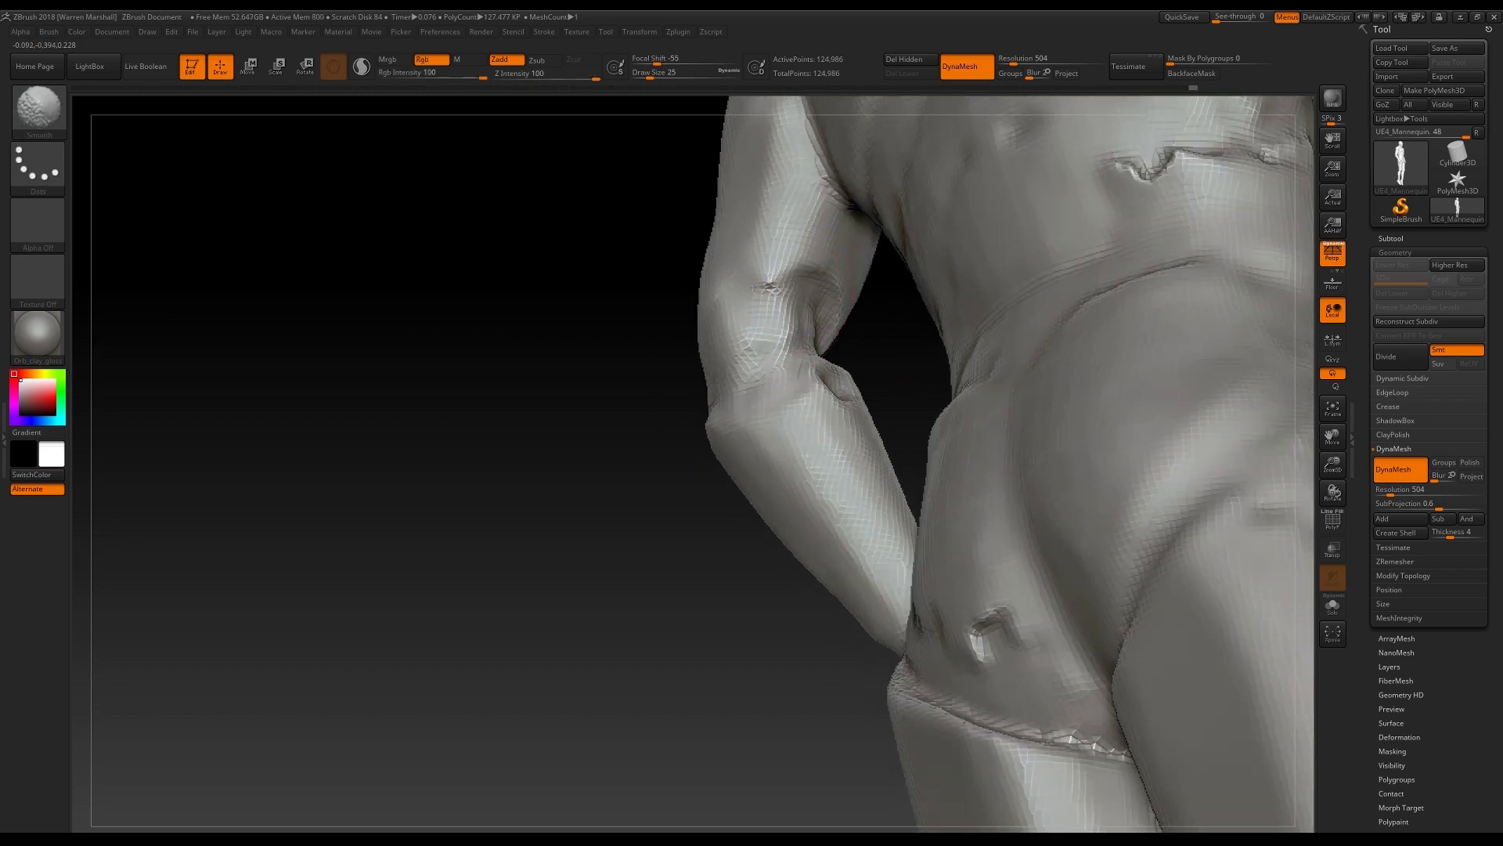
{"action": "right_click_drag", "start_coordinate": [674, 477], "coordinate": [978, 365]}
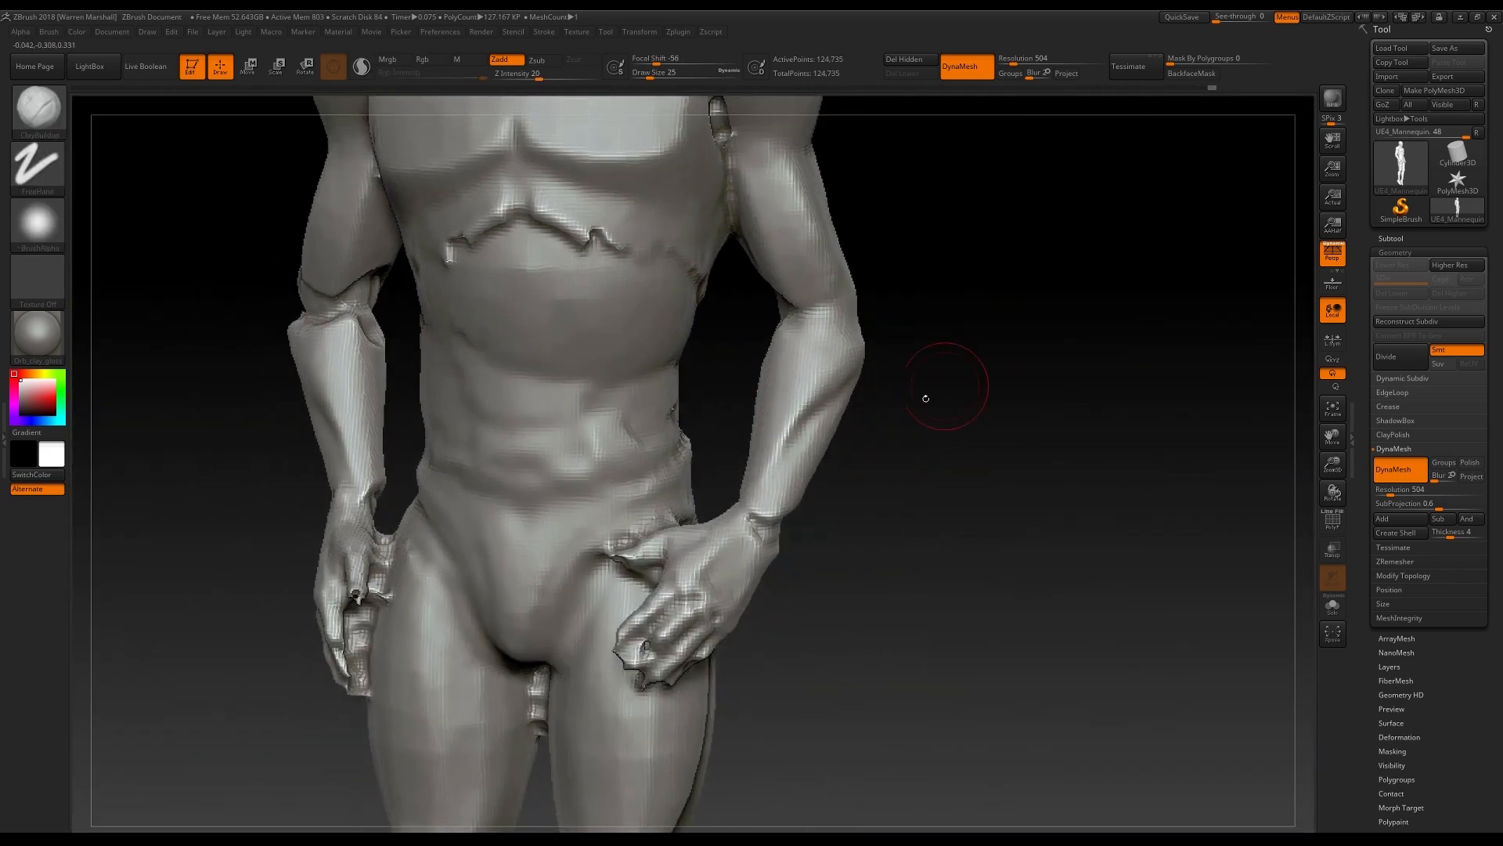
Step: Smooth the seams along the lower edge of the rib cage and under the right armpit
{"action": "right_click_drag", "start_coordinate": [906, 470], "coordinate": [770, 520]}
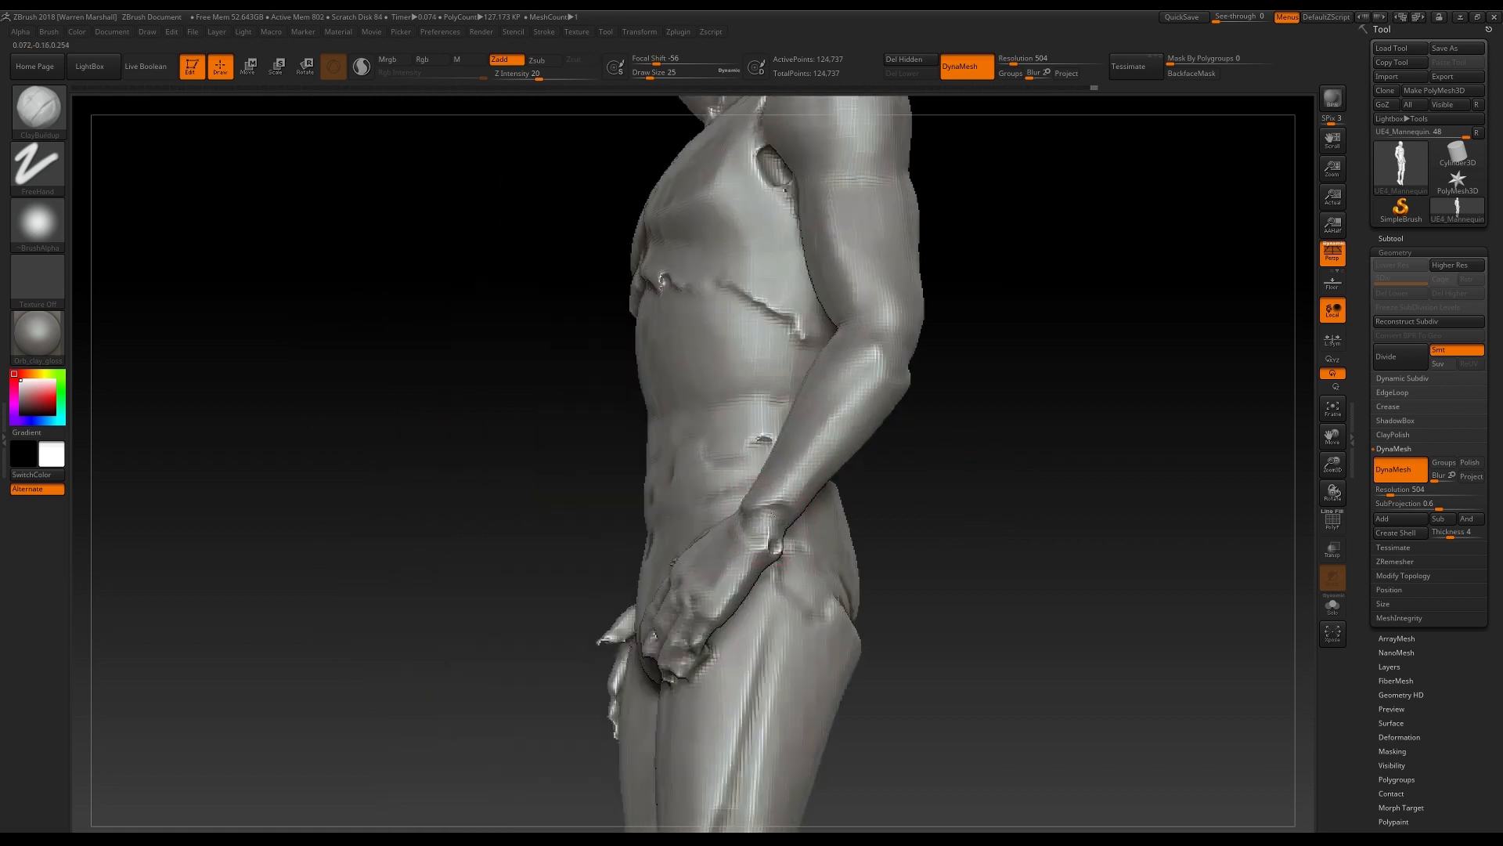
{"action": "left_click_drag", "start_coordinate": [765, 336], "coordinate": [729, 292], "text": "shift"}
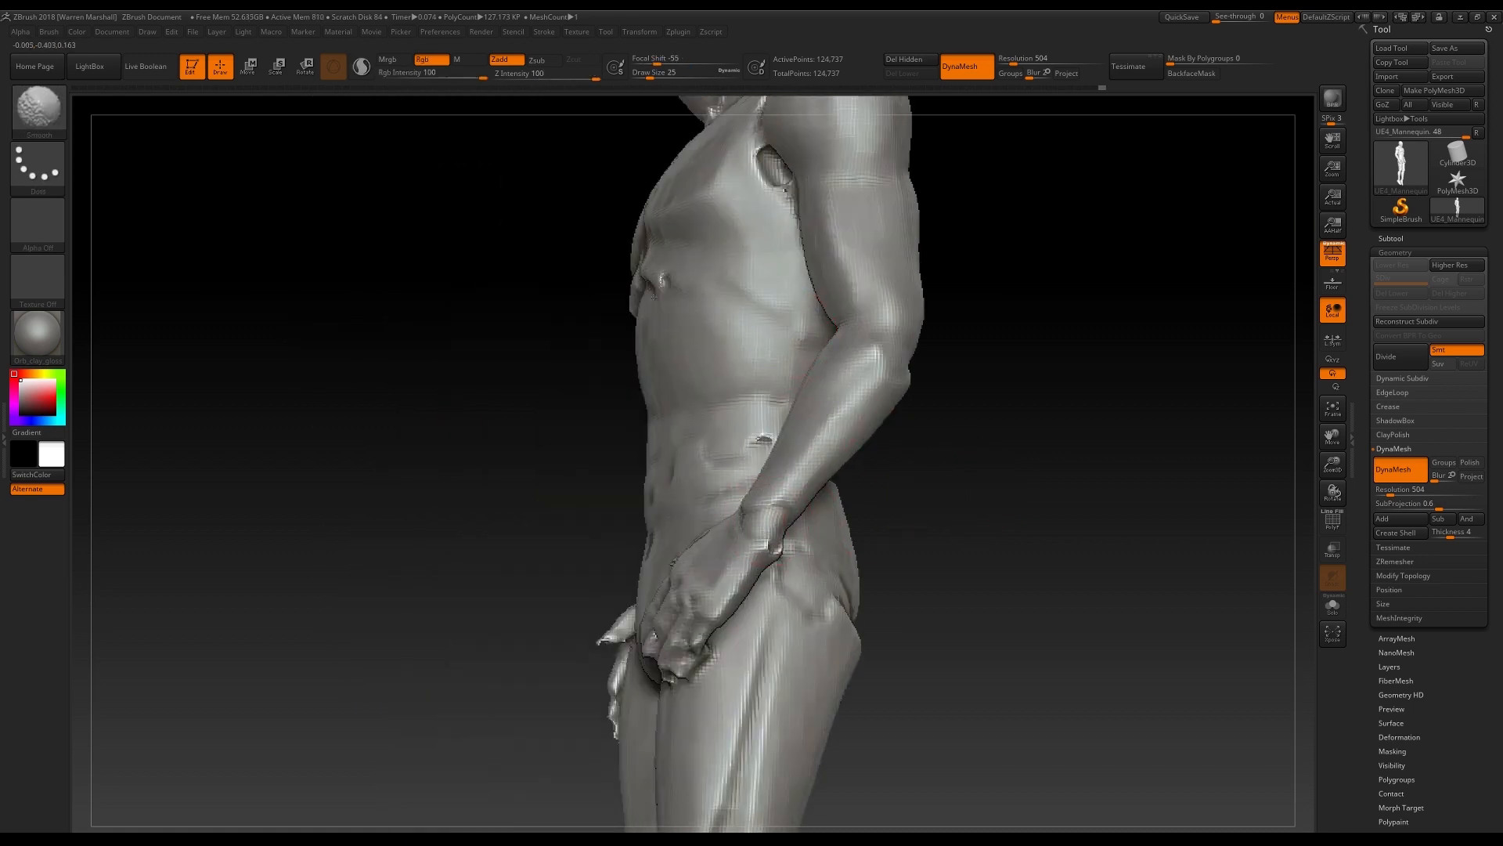
{"action": "right_click_drag", "start_coordinate": [501, 314], "coordinate": [621, 285]}
{"action": "left_click_drag", "start_coordinate": [621, 285], "coordinate": [596, 235], "text": "shift"}
{"action": "right_click_drag", "start_coordinate": [597, 235], "coordinate": [970, 344]}
{"action": "left_click_drag", "start_coordinate": [660, 255], "coordinate": [659, 222], "text": "shift"}
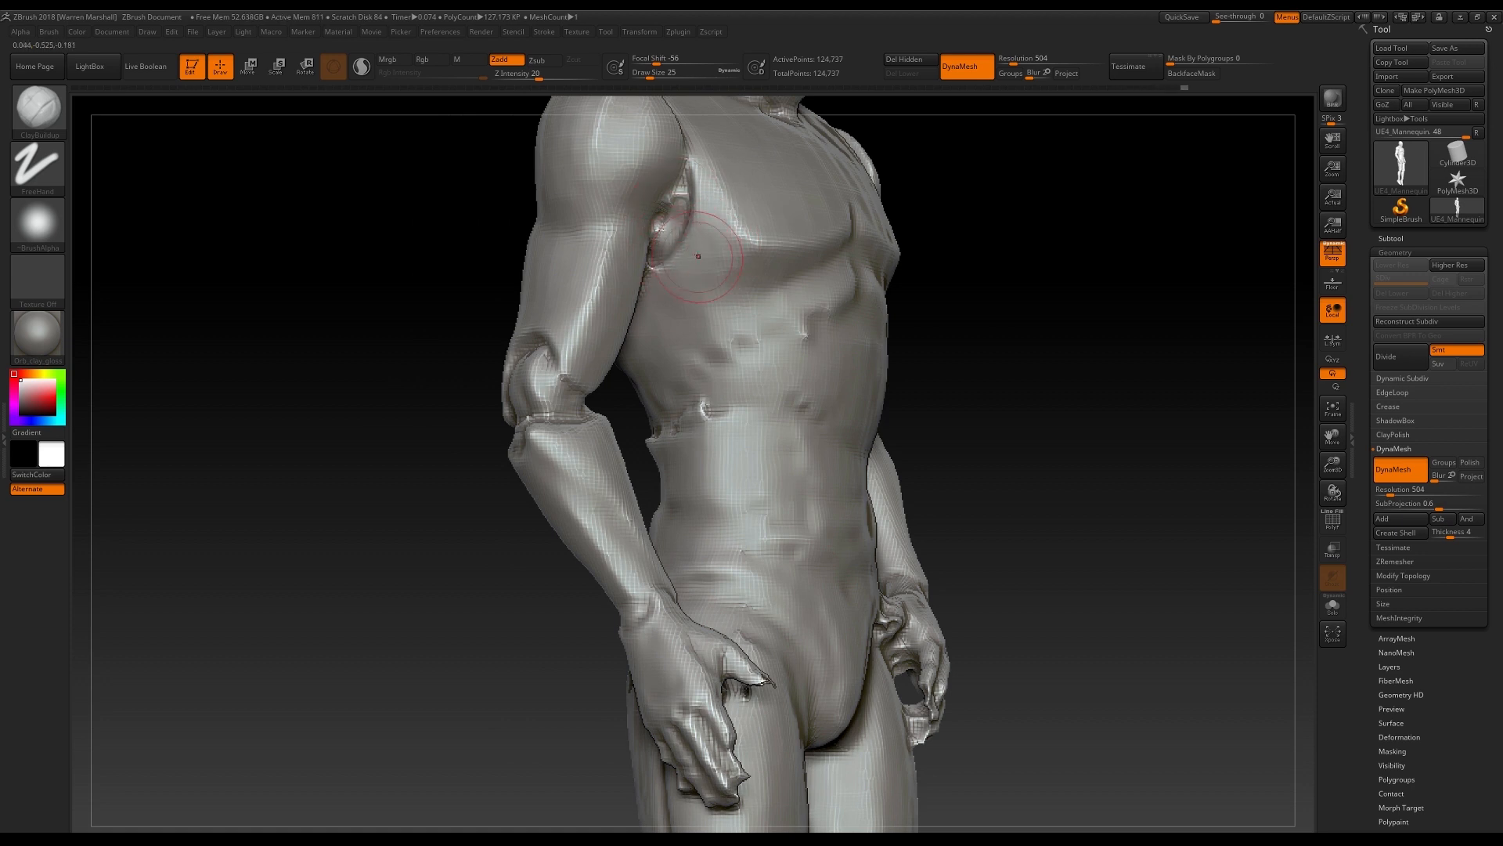
{"action": "right_click_drag", "start_coordinate": [686, 257], "coordinate": [642, 249]}
{"action": "left_click_drag", "start_coordinate": [708, 242], "coordinate": [675, 245], "text": "shift"}
{"action": "right_click_drag", "start_coordinate": [675, 244], "coordinate": [712, 250]}
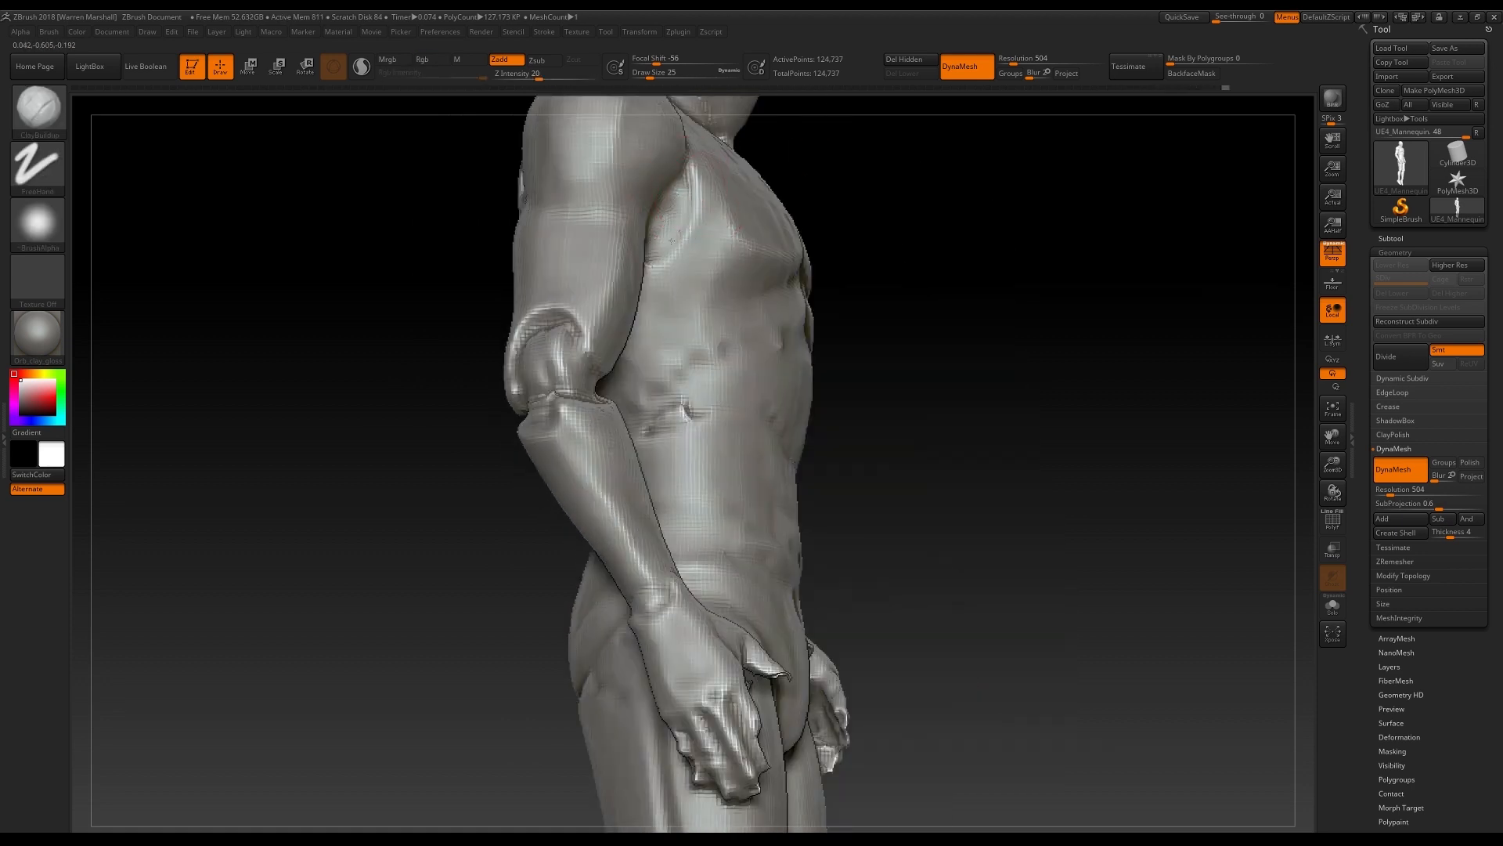
Step: Smooth the right elbow joint from the side and back to blend the upper arm into the forearm
{"action": "left_click_drag", "start_coordinate": [553, 352], "coordinate": [572, 329], "text": "shift"}
{"action": "right_click_drag", "start_coordinate": [572, 329], "coordinate": [736, 341]}
{"action": "left_click_drag", "start_coordinate": [541, 380], "coordinate": [544, 415], "text": "shift"}
{"action": "right_click_drag", "start_coordinate": [604, 333], "coordinate": [650, 336]}
{"action": "left_click_drag", "start_coordinate": [524, 389], "coordinate": [482, 419], "text": "shift"}
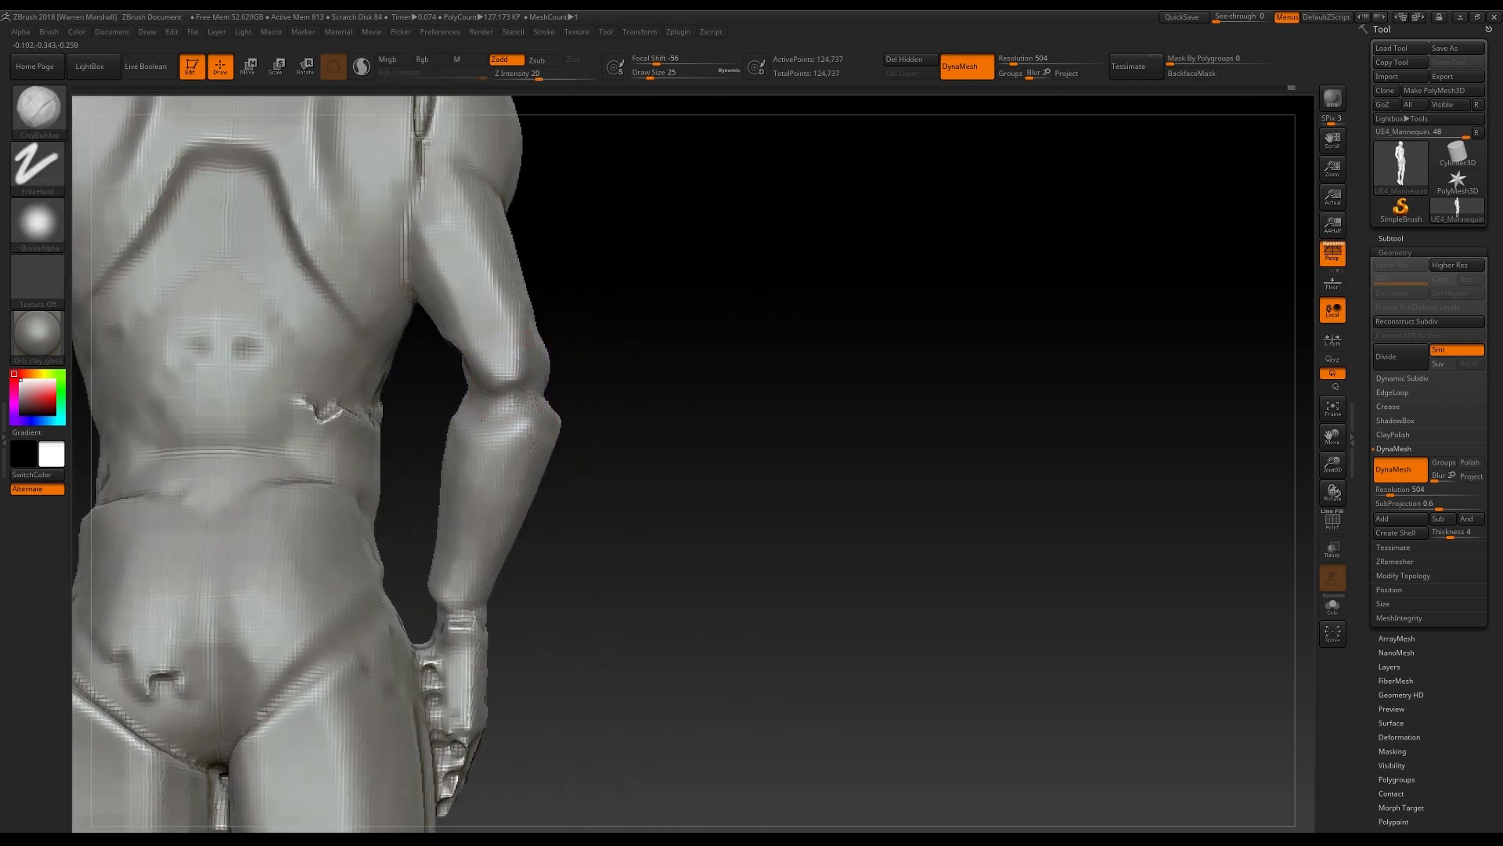
Step: Smooth the ragged seams on the lower back and buttocks, and remesh the model
{"action": "left_click_drag", "start_coordinate": [308, 404], "coordinate": [345, 412], "text": "shift"}
{"action": "right_click_drag", "start_coordinate": [217, 628], "coordinate": [329, 544], "text": "alt"}
{"action": "left_click_drag", "start_coordinate": [330, 545], "coordinate": [228, 540], "text": "shift"}
{"action": "mouse_move", "coordinate": [462, 540]}
{"action": "left_mouse_down"}
{"action": "mouse_move", "coordinate": [403, 619]}
{"action": "mouse_move", "coordinate": [438, 559]}
{"action": "left_mouse_up"}
{"action": "mouse_move", "coordinate": [267, 642]}
{"action": "left_mouse_down"}
{"action": "mouse_move", "coordinate": [199, 599]}
{"action": "mouse_move", "coordinate": [266, 662]}
{"action": "left_mouse_up"}
{"action": "left_click_drag", "start_coordinate": [735, 512], "coordinate": [787, 620], "text": "ctrl"}
{"action": "right_click_drag", "start_coordinate": [787, 620], "coordinate": [909, 478]}
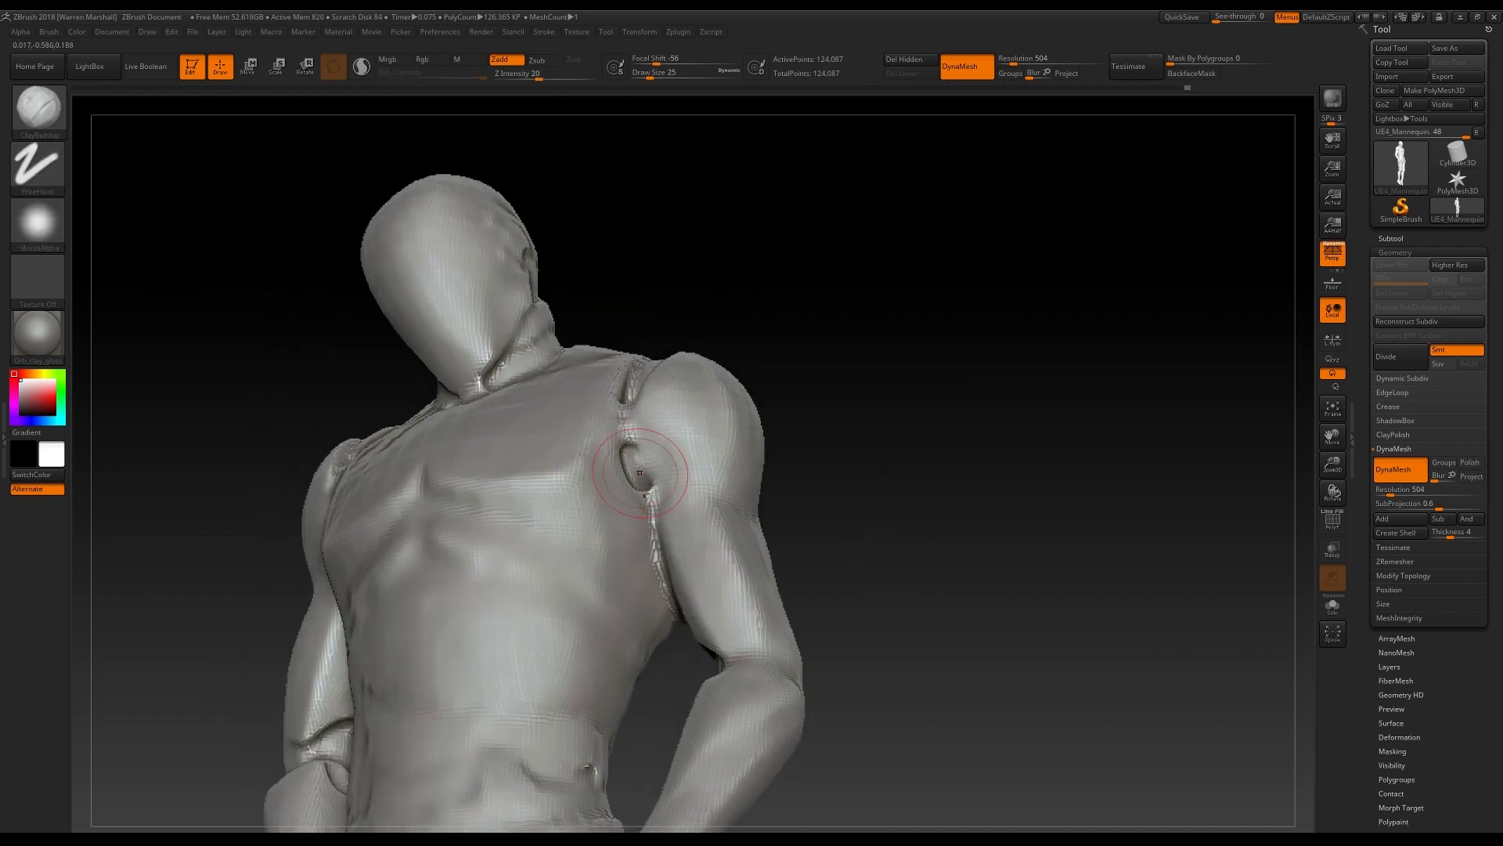
Step: Fill in and smooth the seam across the front and top of the left shoulder, and remesh the model
{"action": "left_click_drag", "start_coordinate": [864, 493], "coordinate": [831, 378], "text": "ctrl"}
{"action": "right_click_drag", "start_coordinate": [819, 339], "coordinate": [869, 384]}
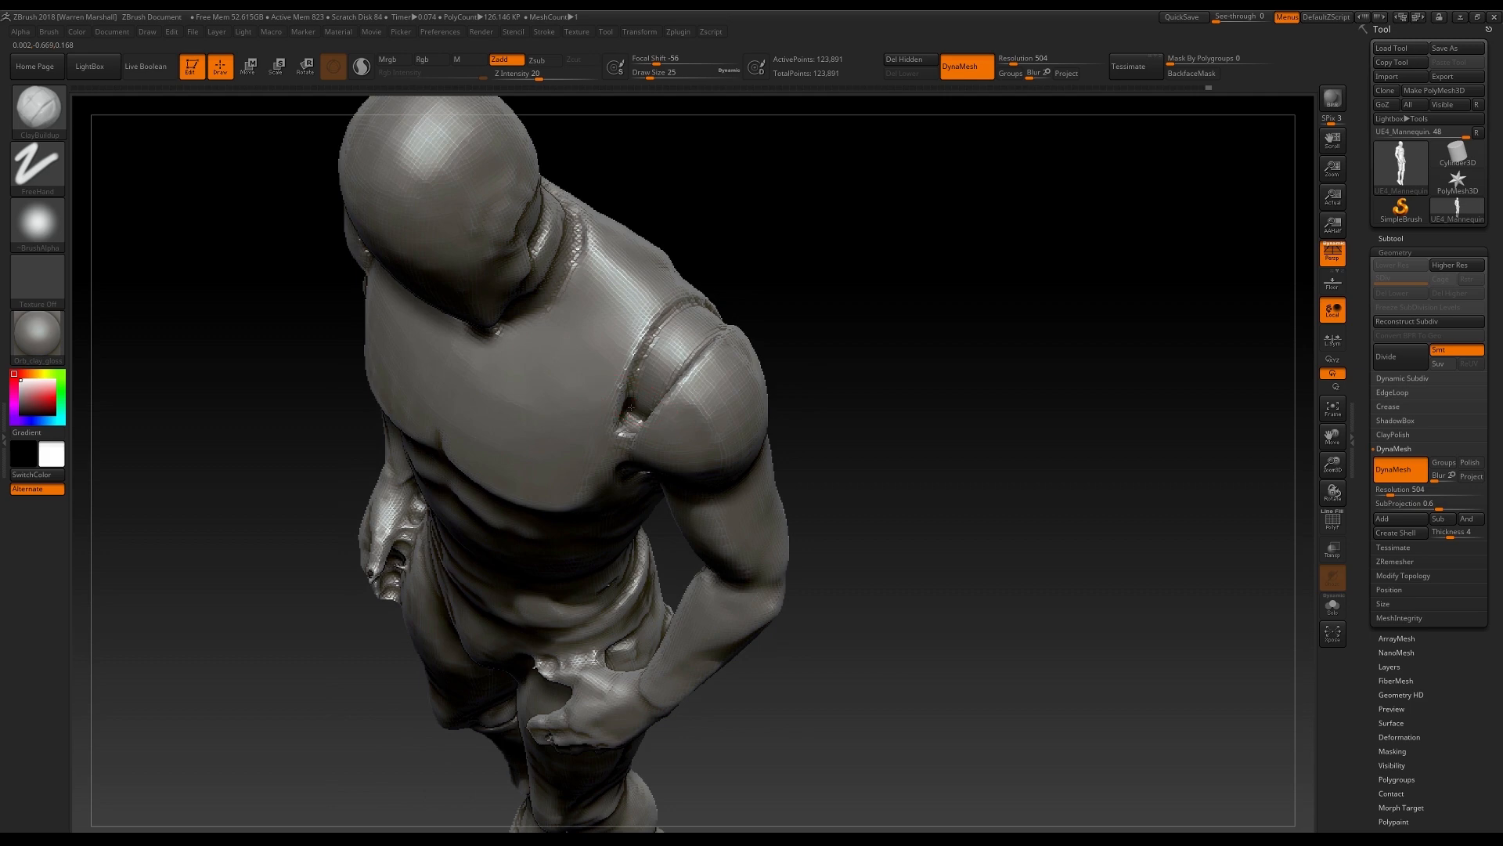
{"action": "mouse_move", "coordinate": [632, 385]}
{"action": "left_mouse_down"}
{"action": "mouse_move", "coordinate": [644, 404]}
{"action": "mouse_move", "coordinate": [675, 374]}
{"action": "left_mouse_up"}
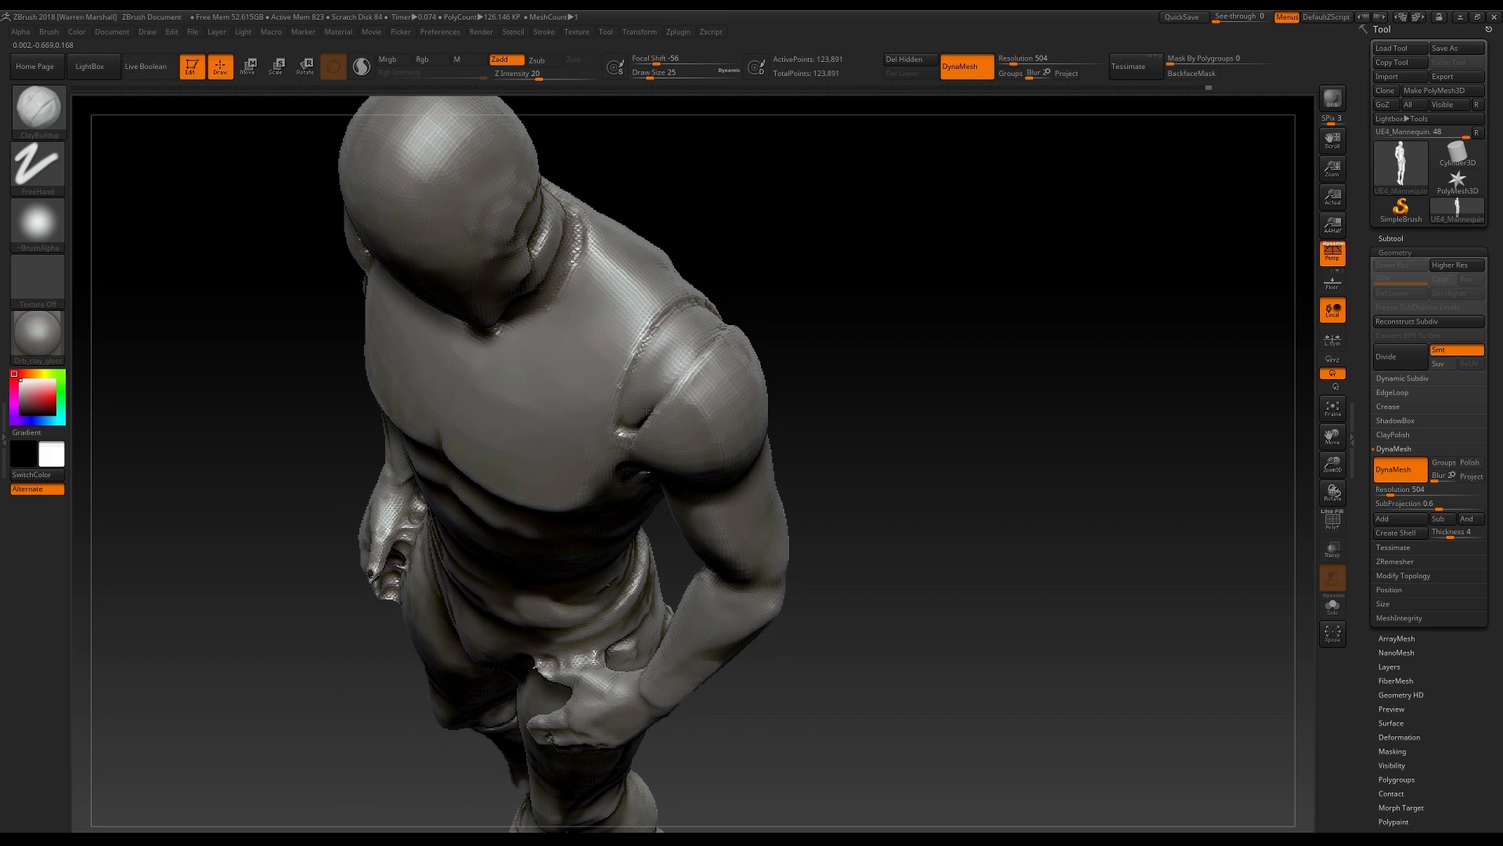
{"action": "left_click_drag", "start_coordinate": [636, 429], "coordinate": [678, 329]}
{"action": "right_click_drag", "start_coordinate": [822, 442], "coordinate": [892, 408]}
{"action": "left_click_drag", "start_coordinate": [641, 389], "coordinate": [708, 374], "text": "shift"}
{"action": "left_click_drag", "start_coordinate": [846, 375], "coordinate": [869, 438], "text": "ctrl"}
{"action": "mouse_move", "coordinate": [869, 438]}
{"action": "right_mouse_down"}
{"action": "mouse_move", "coordinate": [921, 413]}
{"action": "mouse_move", "coordinate": [665, 529]}
{"action": "right_mouse_up"}
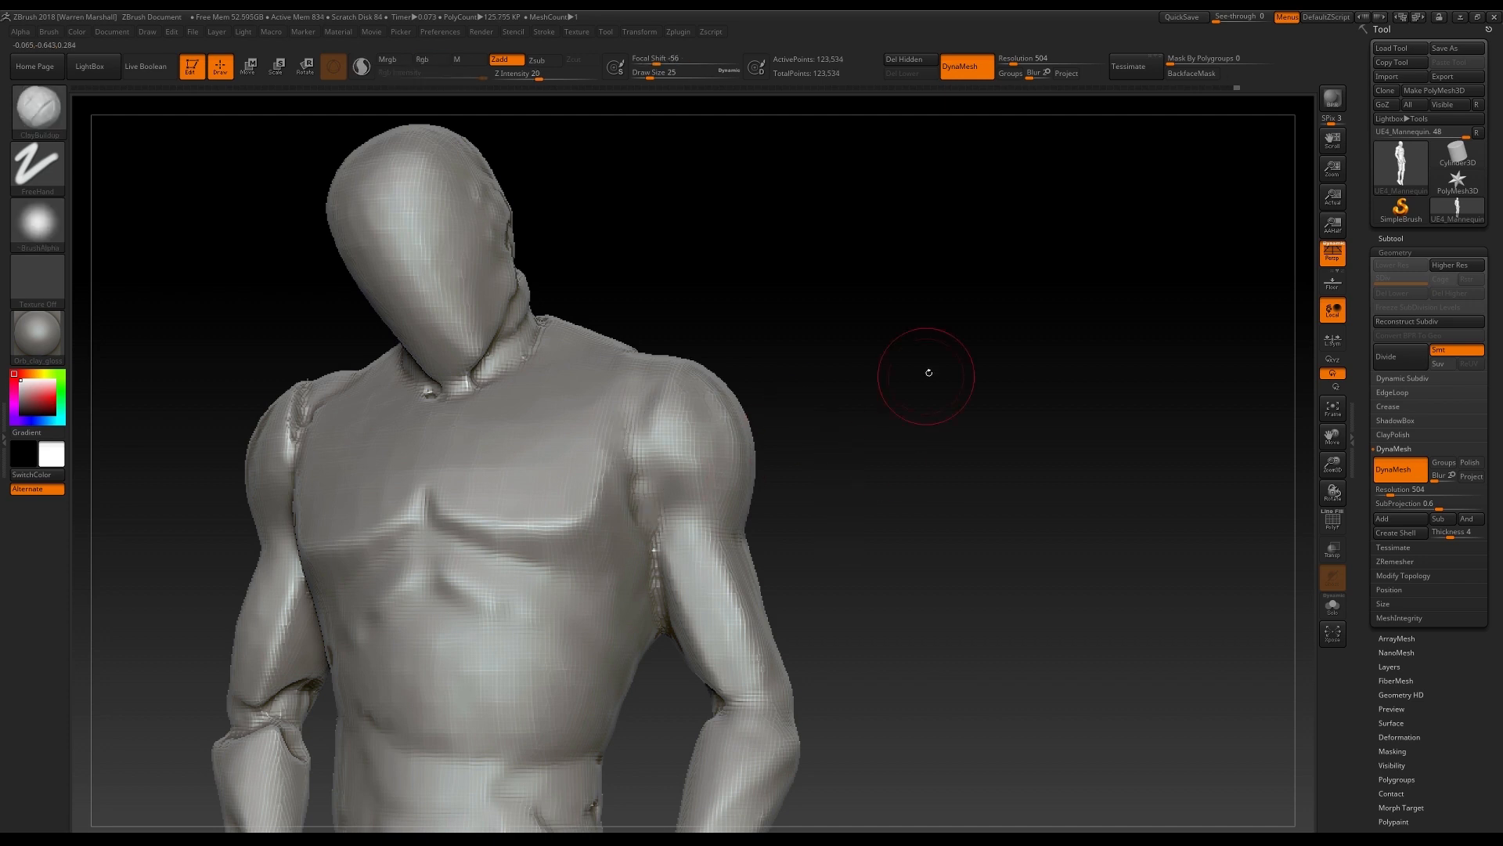
Step: Smooth the seam between the left upper arm and chest down to the armpit, and remesh the model
{"action": "right_click_drag", "start_coordinate": [918, 394], "coordinate": [810, 435]}
{"action": "mouse_move", "coordinate": [675, 558]}
{"action": "left_mouse_down", "text": "shift"}
{"action": "mouse_move", "coordinate": [652, 450]}
{"action": "mouse_move", "coordinate": [683, 470]}
{"action": "mouse_move", "coordinate": [697, 517]}
{"action": "left_mouse_up", "text": "shift"}
{"action": "mouse_move", "coordinate": [693, 376]}
{"action": "right_mouse_down"}
{"action": "mouse_move", "coordinate": [966, 318]}
{"action": "mouse_move", "coordinate": [772, 529]}
{"action": "right_mouse_up"}
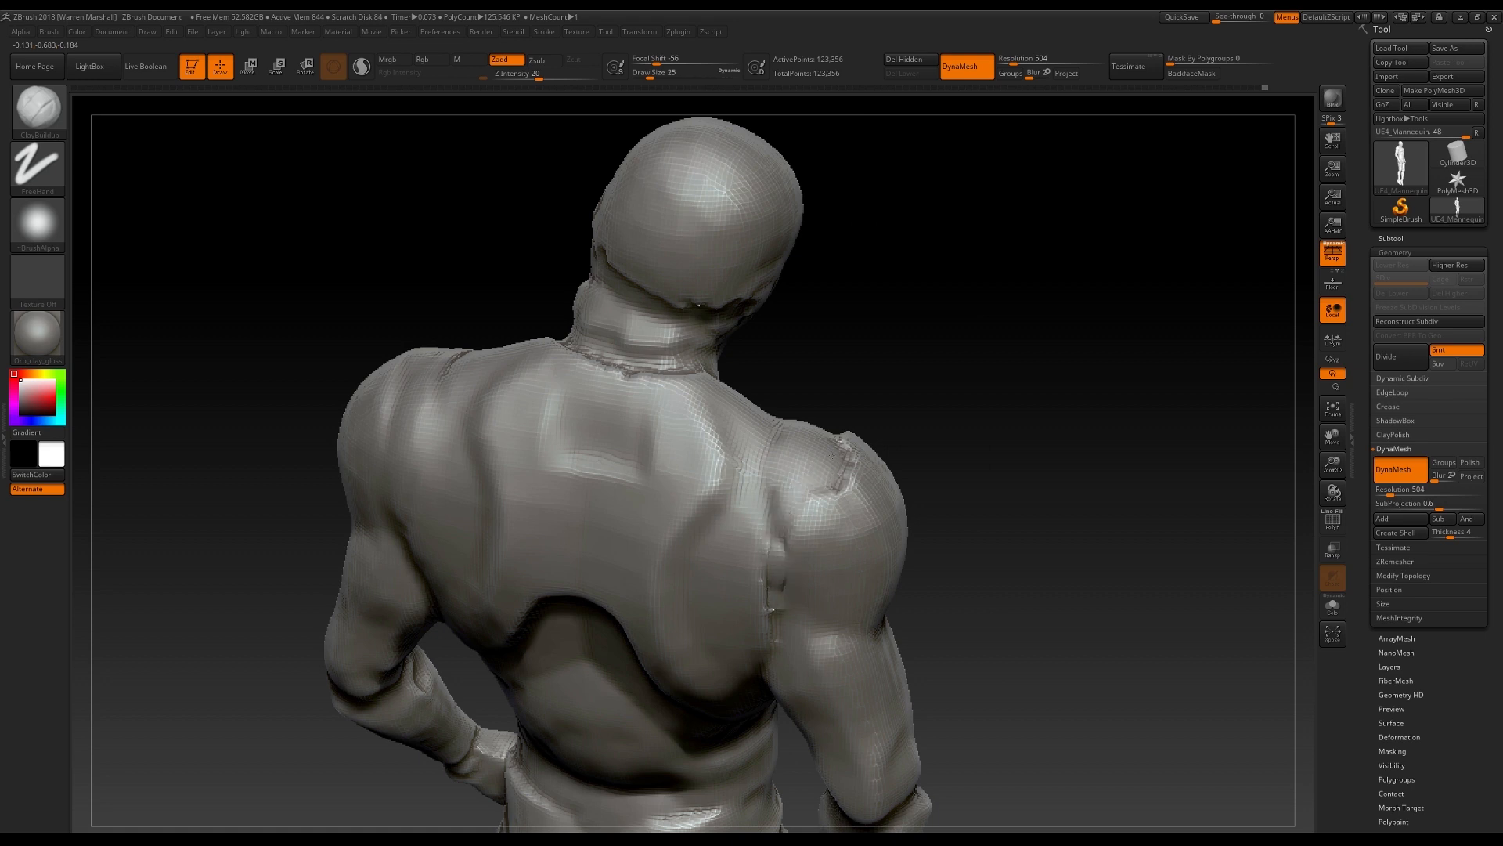
{"action": "left_click_drag", "start_coordinate": [964, 410], "coordinate": [986, 523], "text": "ctrl"}
{"action": "right_click_drag", "start_coordinate": [1010, 462], "coordinate": [654, 453]}
Step: Smooth the seams across the upper back, build up the right shoulder joint with clay strokes, and remesh the model
{"action": "mouse_move", "coordinate": [487, 576]}
{"action": "left_mouse_down", "text": "shift"}
{"action": "mouse_move", "coordinate": [552, 446]}
{"action": "mouse_move", "coordinate": [764, 573]}
{"action": "left_mouse_up", "text": "shift"}
{"action": "right_click_drag", "start_coordinate": [593, 426], "coordinate": [637, 339]}
{"action": "left_click_drag", "start_coordinate": [530, 285], "coordinate": [498, 459], "text": "shift"}
{"action": "left_click_drag", "start_coordinate": [755, 276], "coordinate": [717, 415], "text": "shift"}
{"action": "right_click_drag", "start_coordinate": [973, 298], "coordinate": [769, 398]}
{"action": "left_click_drag", "start_coordinate": [483, 465], "coordinate": [528, 494]}
{"action": "left_click_drag", "start_coordinate": [552, 444], "coordinate": [509, 478]}
{"action": "right_click_drag", "start_coordinate": [407, 470], "coordinate": [466, 478]}
{"action": "mouse_move", "coordinate": [369, 586]}
{"action": "right_mouse_down"}
{"action": "mouse_move", "coordinate": [420, 448]}
{"action": "mouse_move", "coordinate": [526, 448]}
{"action": "mouse_move", "coordinate": [491, 444]}
{"action": "mouse_move", "coordinate": [510, 407]}
{"action": "mouse_move", "coordinate": [521, 475]}
{"action": "mouse_move", "coordinate": [1008, 425]}
{"action": "right_mouse_up"}
{"action": "left_click_drag", "start_coordinate": [1055, 409], "coordinate": [1027, 476]}
{"action": "left_click_drag", "start_coordinate": [1198, 403], "coordinate": [1214, 426], "text": "ctrl"}
Step: Fill in and smooth the front and top of the right shoulder so it blends into the chest, and remesh the model
{"action": "right_click_drag", "start_coordinate": [1215, 426], "coordinate": [951, 385], "text": "alt"}
{"action": "left_click_drag", "start_coordinate": [901, 427], "coordinate": [1127, 435]}
{"action": "left_click_drag", "start_coordinate": [671, 384], "coordinate": [638, 462], "text": "shift"}
{"action": "mouse_move", "coordinate": [783, 478]}
{"action": "left_mouse_down"}
{"action": "mouse_move", "coordinate": [831, 480]}
{"action": "mouse_move", "coordinate": [906, 363]}
{"action": "mouse_move", "coordinate": [900, 480]}
{"action": "mouse_move", "coordinate": [988, 462]}
{"action": "mouse_move", "coordinate": [1087, 483]}
{"action": "mouse_move", "coordinate": [1084, 521]}
{"action": "left_mouse_up"}
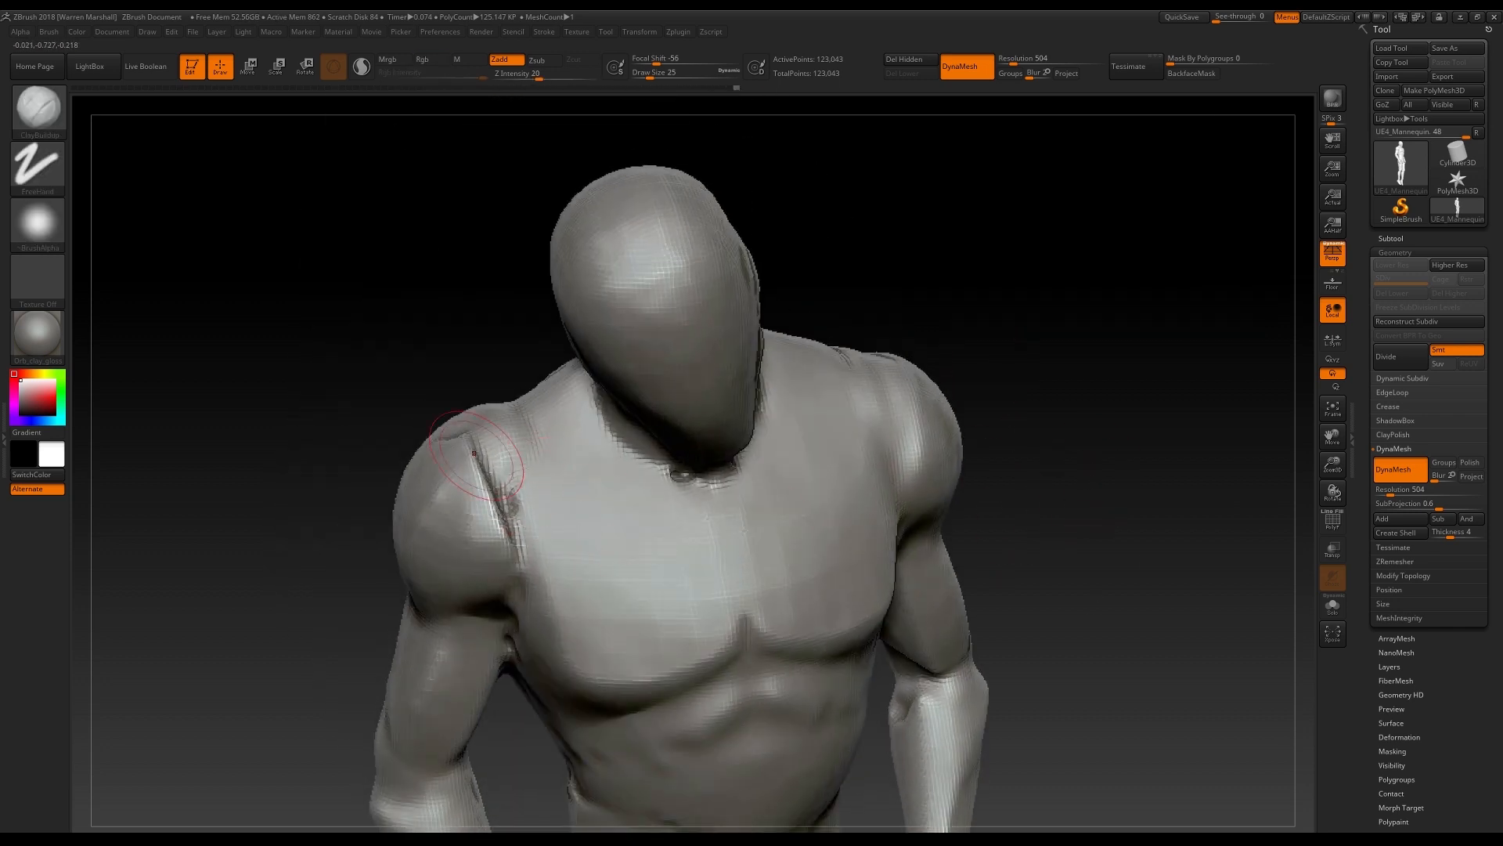
{"action": "left_click_drag", "start_coordinate": [329, 439], "coordinate": [479, 431]}
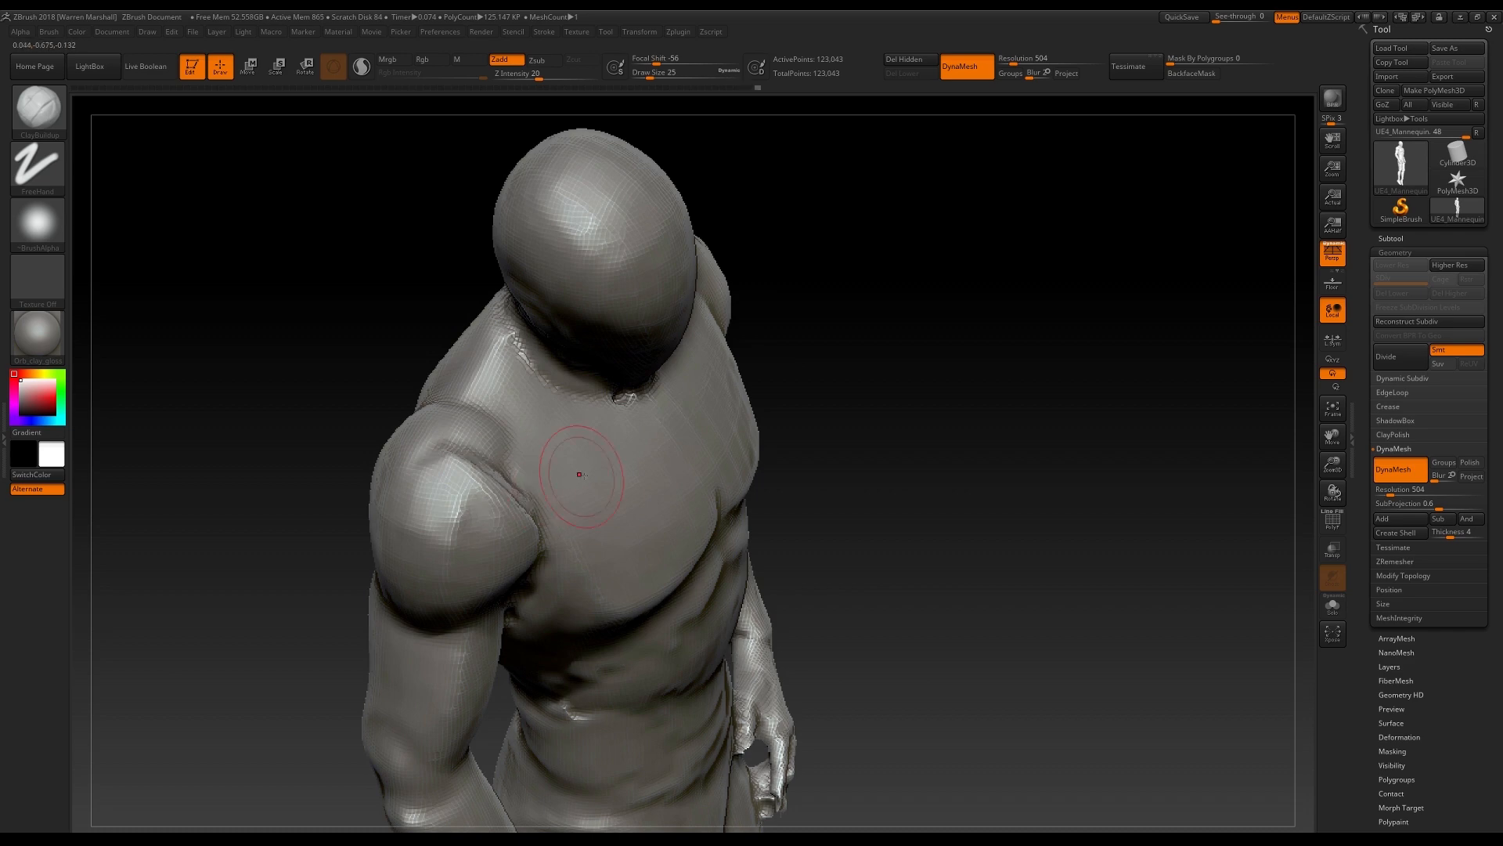
{"action": "right_click_drag", "start_coordinate": [545, 485], "coordinate": [482, 421]}
{"action": "left_click_drag", "start_coordinate": [329, 355], "coordinate": [357, 470], "text": "ctrl"}
{"action": "left_click_drag", "start_coordinate": [487, 322], "coordinate": [486, 285]}
{"action": "left_click_drag", "start_coordinate": [889, 342], "coordinate": [736, 249]}
{"action": "mouse_move", "coordinate": [940, 285]}
{"action": "left_mouse_down"}
{"action": "mouse_move", "coordinate": [877, 285]}
{"action": "mouse_move", "coordinate": [987, 295]}
{"action": "mouse_move", "coordinate": [877, 295]}
{"action": "left_mouse_up"}
{"action": "left_click_drag", "start_coordinate": [1018, 321], "coordinate": [979, 341]}
{"action": "left_click_drag", "start_coordinate": [1104, 359], "coordinate": [1104, 433], "text": "ctrl"}
Step: Smooth the seams across the soles of both feet
{"action": "left_click_drag", "start_coordinate": [1104, 433], "coordinate": [834, 468], "text": "alt"}
{"action": "left_click_drag", "start_coordinate": [834, 467], "coordinate": [705, 454], "text": "alt"}
{"action": "left_click_drag", "start_coordinate": [851, 697], "coordinate": [562, 546], "text": "alt"}
{"action": "mouse_move", "coordinate": [705, 502]}
{"action": "left_mouse_down"}
{"action": "mouse_move", "coordinate": [548, 540]}
{"action": "mouse_move", "coordinate": [525, 520]}
{"action": "left_mouse_up"}
{"action": "left_click_drag", "start_coordinate": [650, 486], "coordinate": [721, 433]}
{"action": "left_click_drag", "start_coordinate": [540, 533], "coordinate": [513, 550], "text": "shift"}
{"action": "left_click_drag", "start_coordinate": [705, 485], "coordinate": [537, 445]}
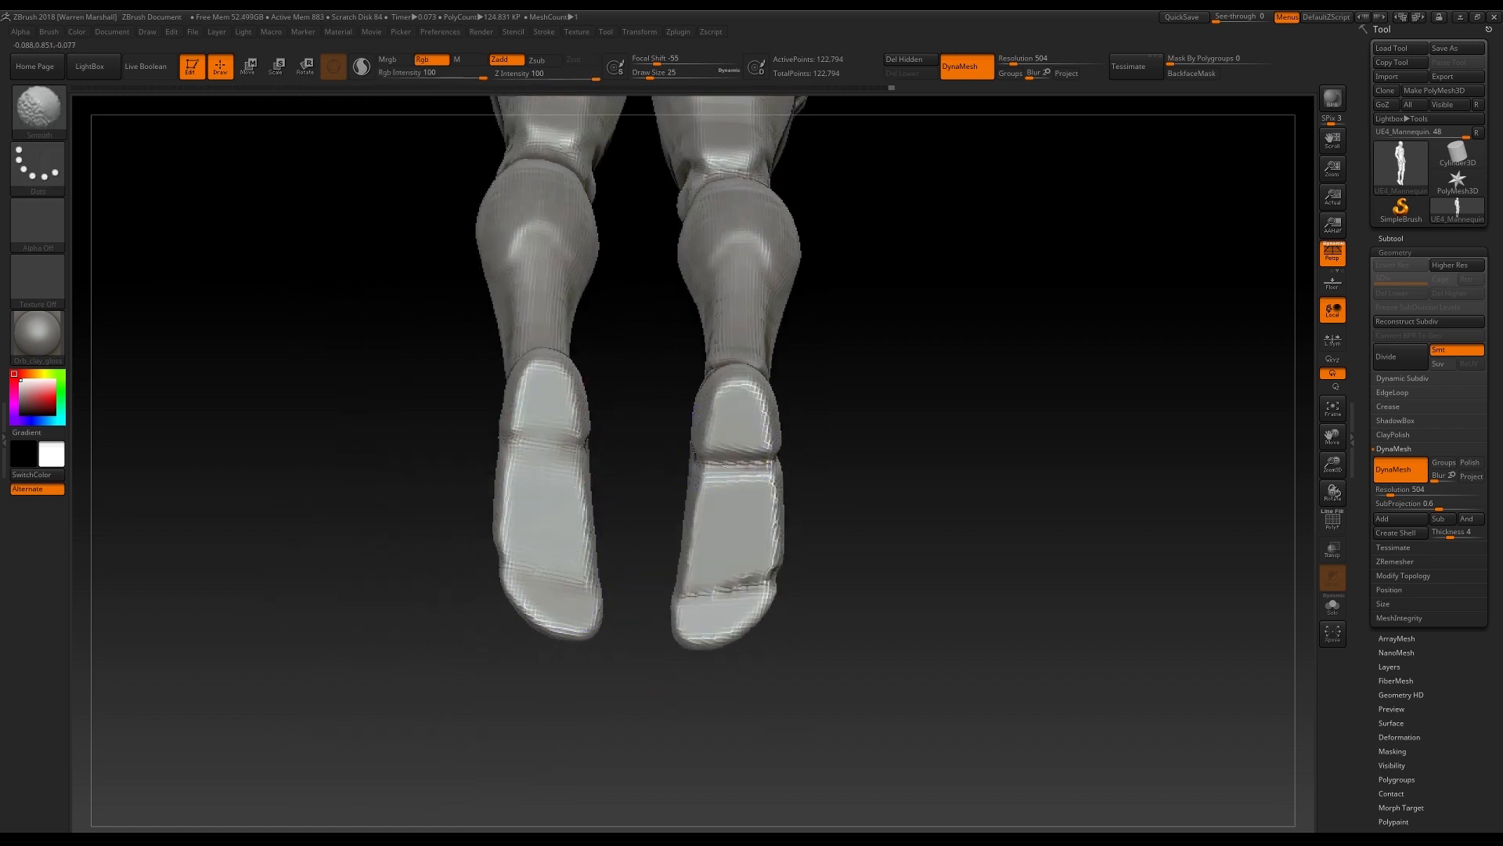
{"action": "left_click_drag", "start_coordinate": [690, 613], "coordinate": [771, 572], "text": "shift"}
Step: Fill in and smooth both ankle joints and the heel gaps so the shins blend into the feet
{"action": "left_click_drag", "start_coordinate": [845, 344], "coordinate": [639, 411]}
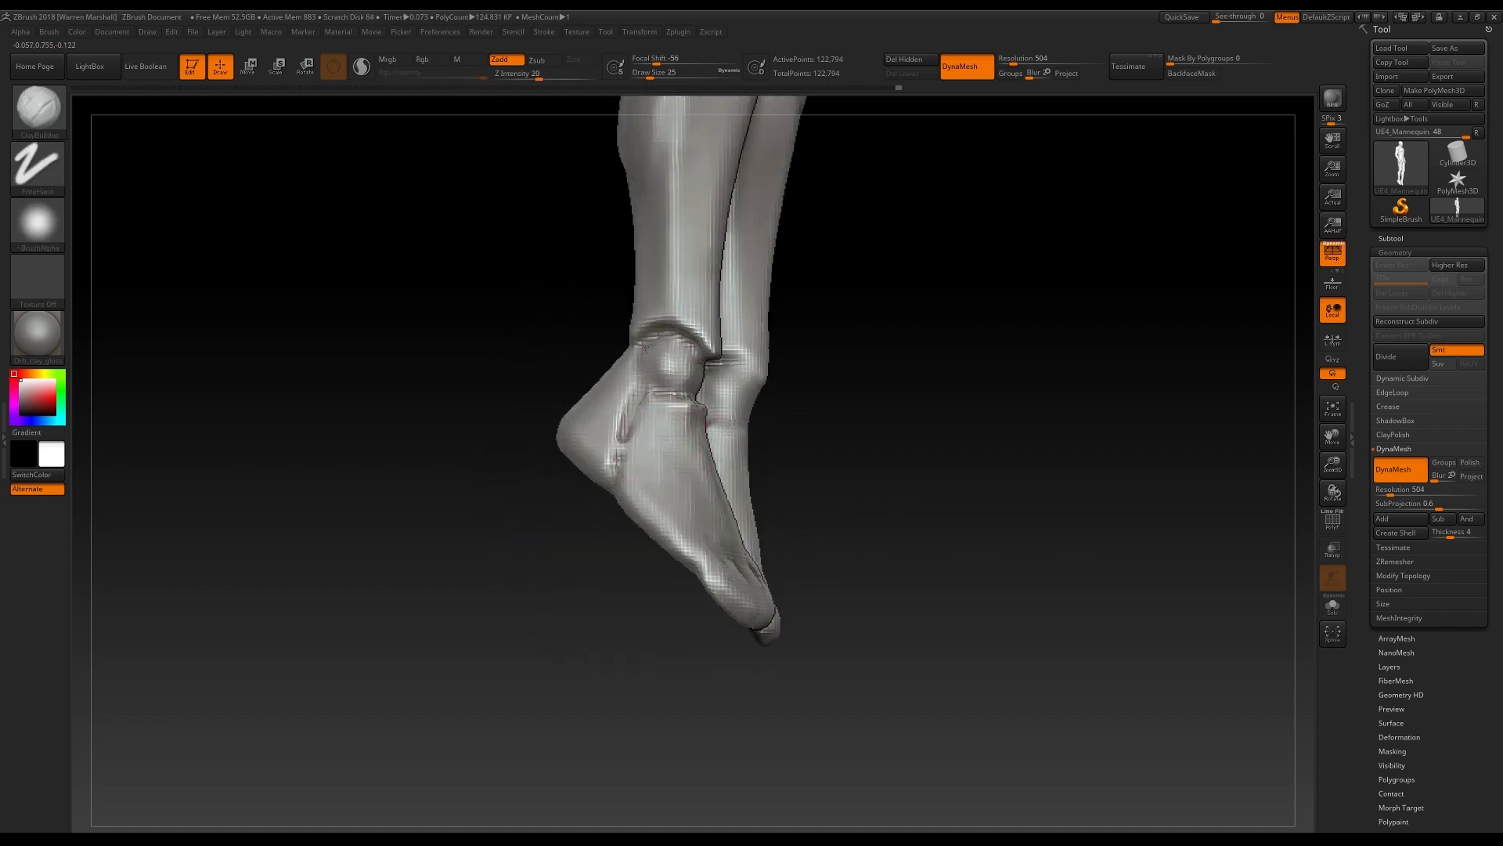
{"action": "right_click_drag", "start_coordinate": [632, 385], "coordinate": [478, 388]}
{"action": "right_click_drag", "start_coordinate": [657, 328], "coordinate": [668, 388], "text": "ctrl"}
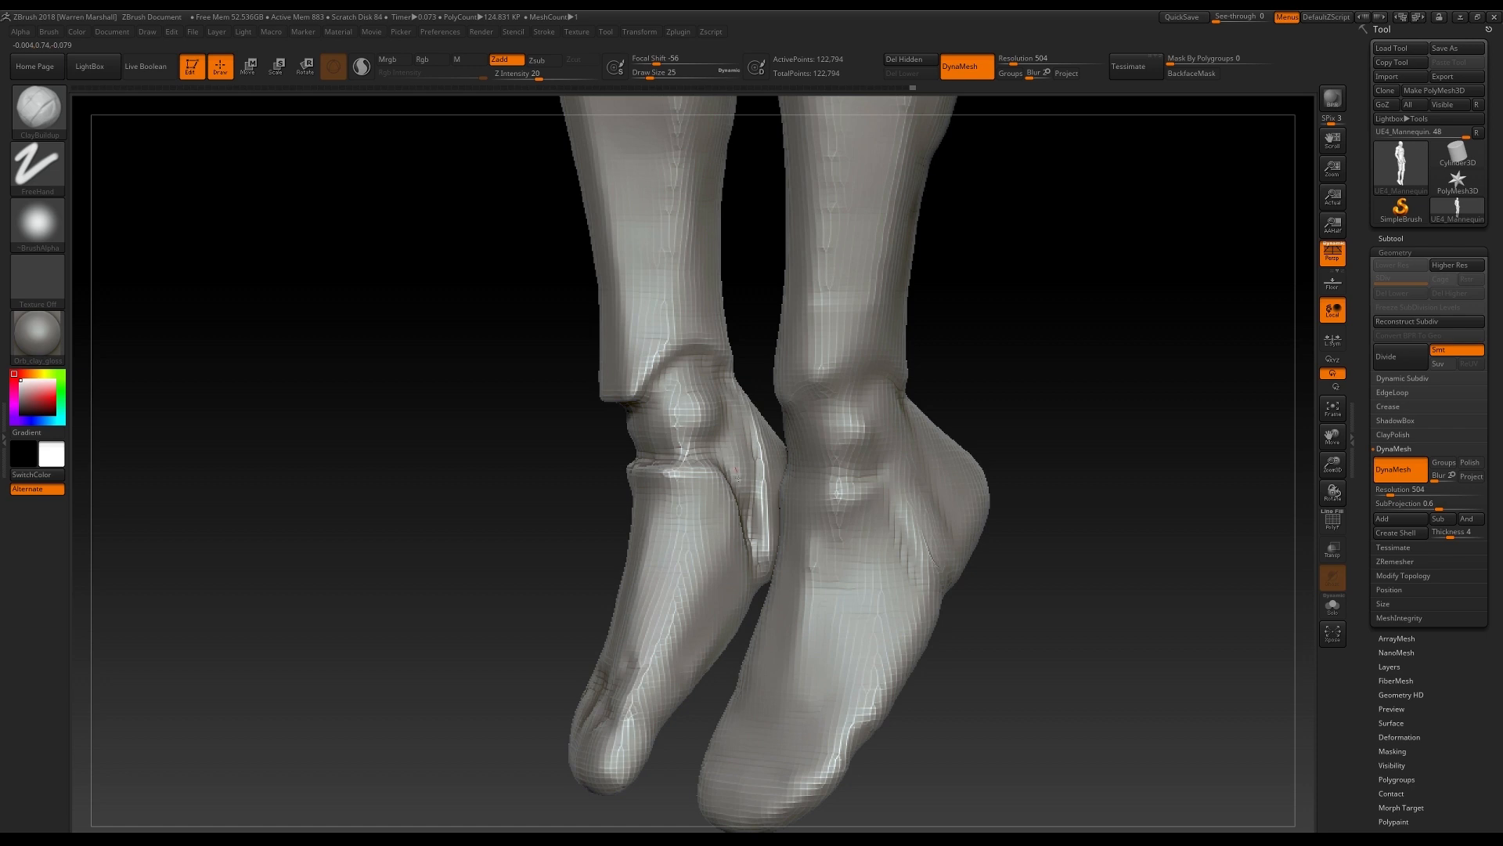
{"action": "mouse_move", "coordinate": [737, 476]}
{"action": "left_mouse_down"}
{"action": "mouse_move", "coordinate": [717, 415]}
{"action": "mouse_move", "coordinate": [732, 517]}
{"action": "left_mouse_up"}
{"action": "left_click_drag", "start_coordinate": [517, 486], "coordinate": [610, 487]}
{"action": "left_click_drag", "start_coordinate": [617, 409], "coordinate": [602, 374], "text": "shift"}
{"action": "right_click_drag", "start_coordinate": [642, 403], "coordinate": [877, 462]}
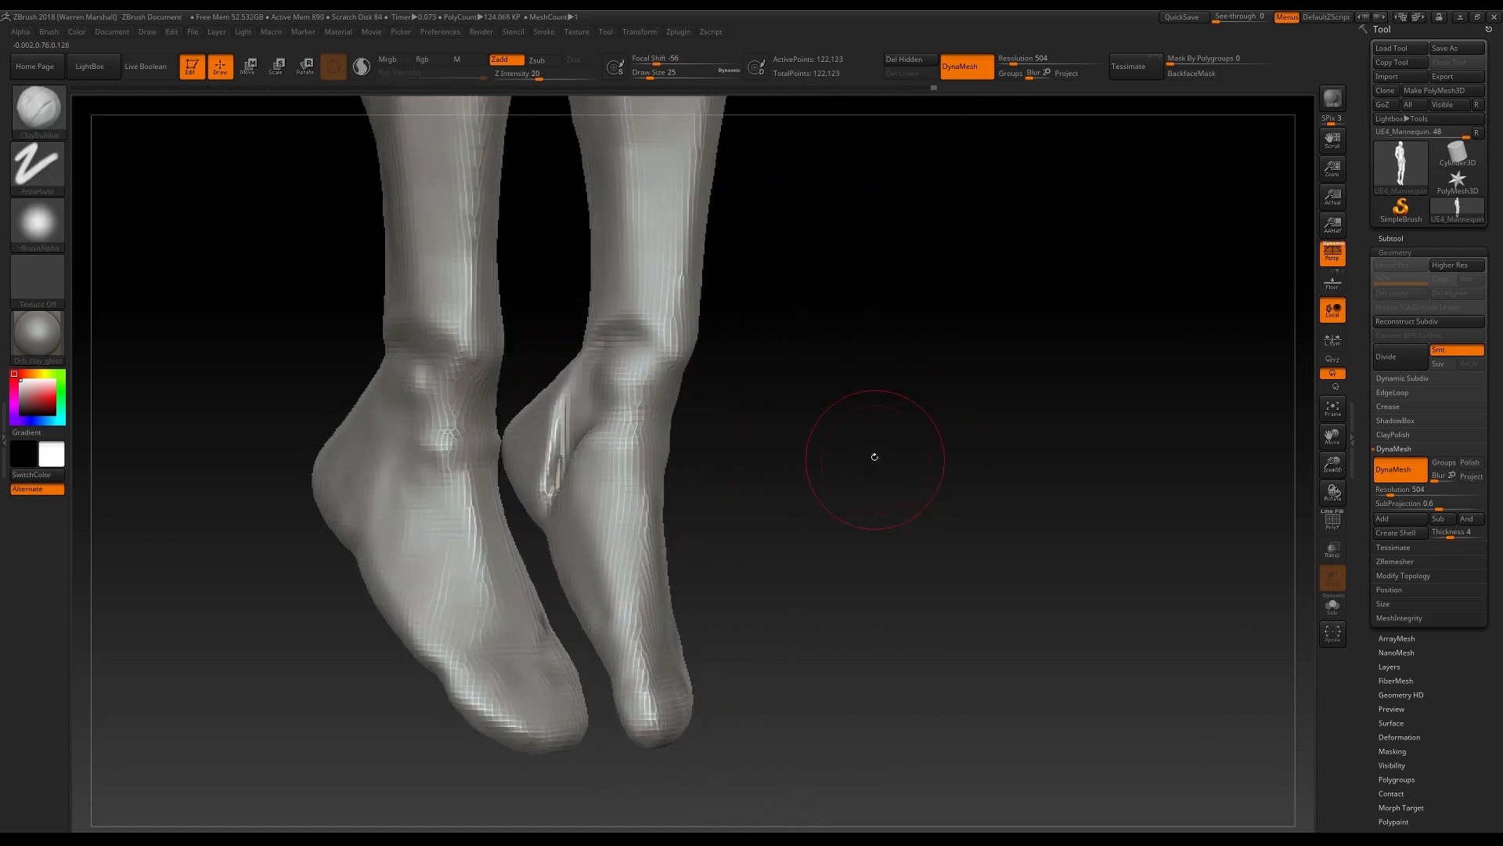
{"action": "left_click_drag", "start_coordinate": [558, 477], "coordinate": [586, 407]}
{"action": "right_click_drag", "start_coordinate": [586, 407], "coordinate": [593, 438]}
{"action": "mouse_move", "coordinate": [746, 430]}
{"action": "right_mouse_down", "text": "ctrl"}
{"action": "mouse_move", "coordinate": [775, 449]}
{"action": "mouse_move", "coordinate": [783, 548]}
{"action": "mouse_move", "coordinate": [877, 549]}
{"action": "right_mouse_up", "text": "ctrl"}
Step: Smooth the outer right thigh beside the hand and the side of the right knee
{"action": "left_click_drag", "start_coordinate": [636, 337], "coordinate": [627, 288]}
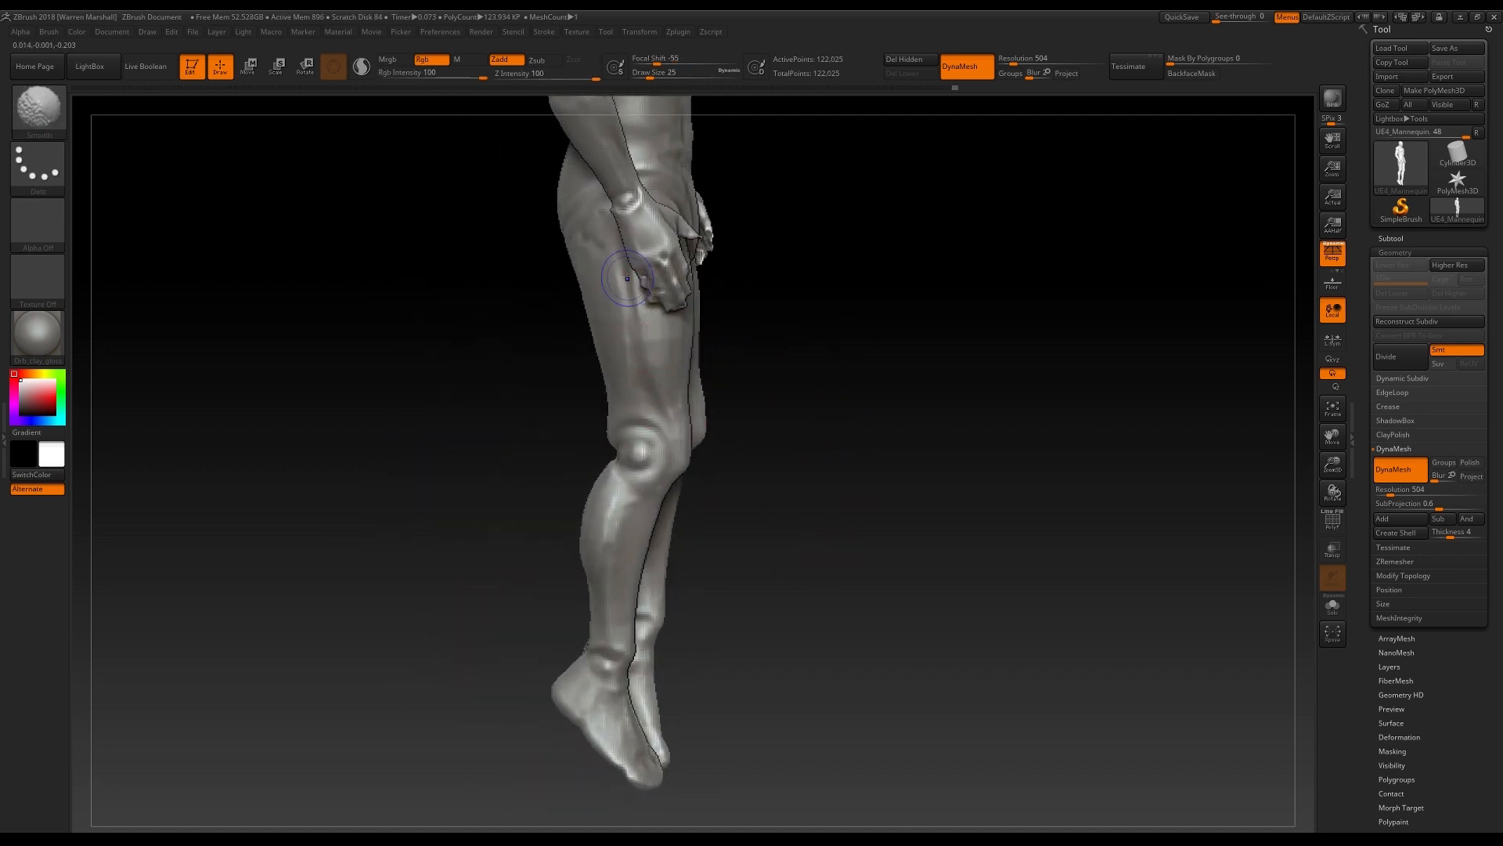
{"action": "right_click_drag", "start_coordinate": [738, 473], "coordinate": [783, 475]}
{"action": "right_click_drag", "start_coordinate": [783, 474], "coordinate": [763, 423], "text": "ctrl"}
{"action": "left_click_drag", "start_coordinate": [638, 530], "coordinate": [646, 498], "text": "shift"}
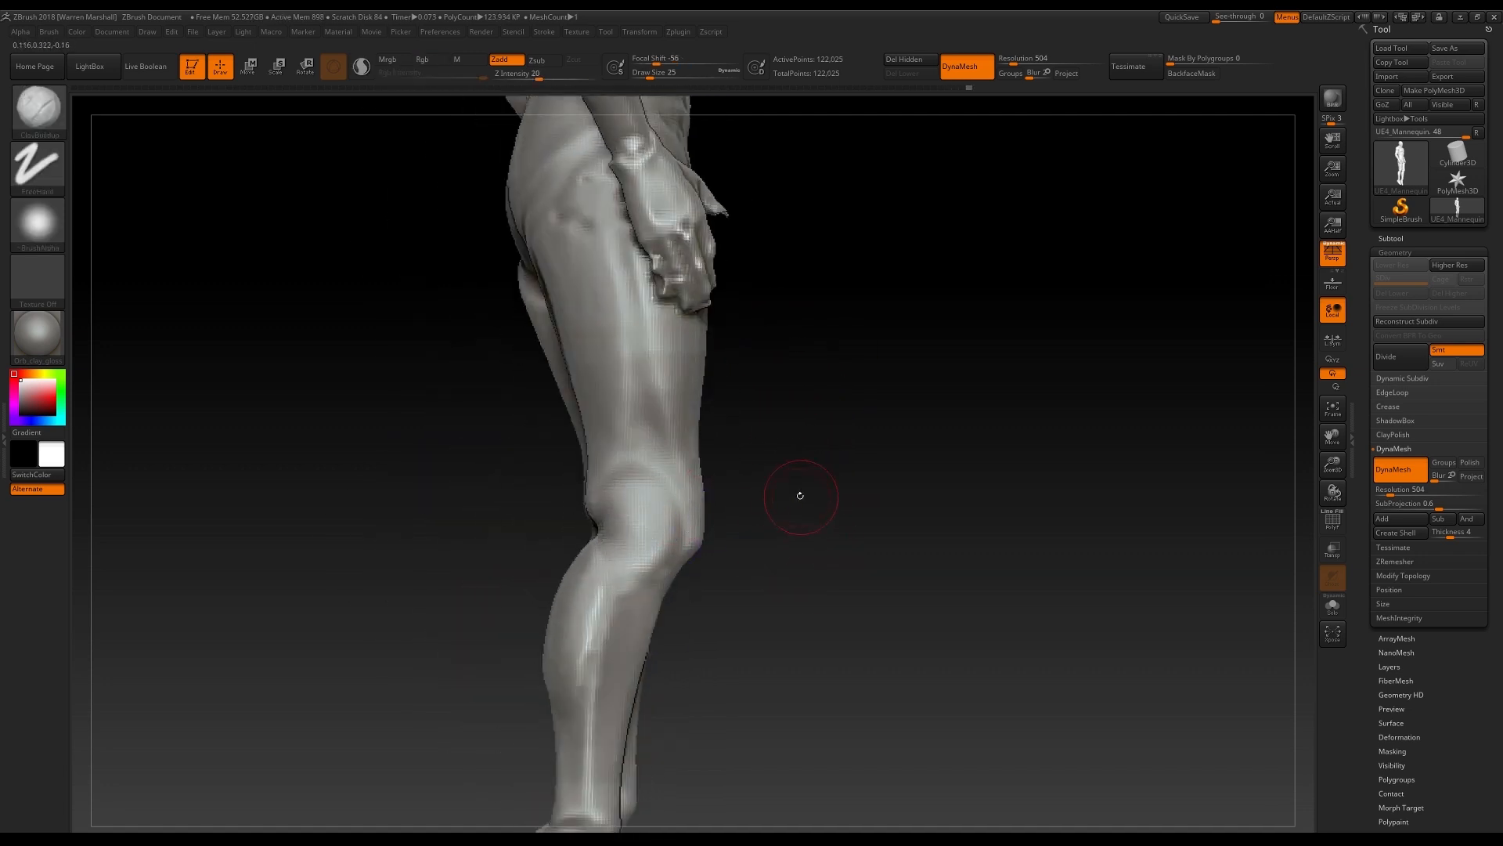
{"action": "right_click_drag", "start_coordinate": [800, 498], "coordinate": [776, 490]}
{"action": "right_click_drag", "start_coordinate": [744, 548], "coordinate": [778, 602], "text": "ctrl"}
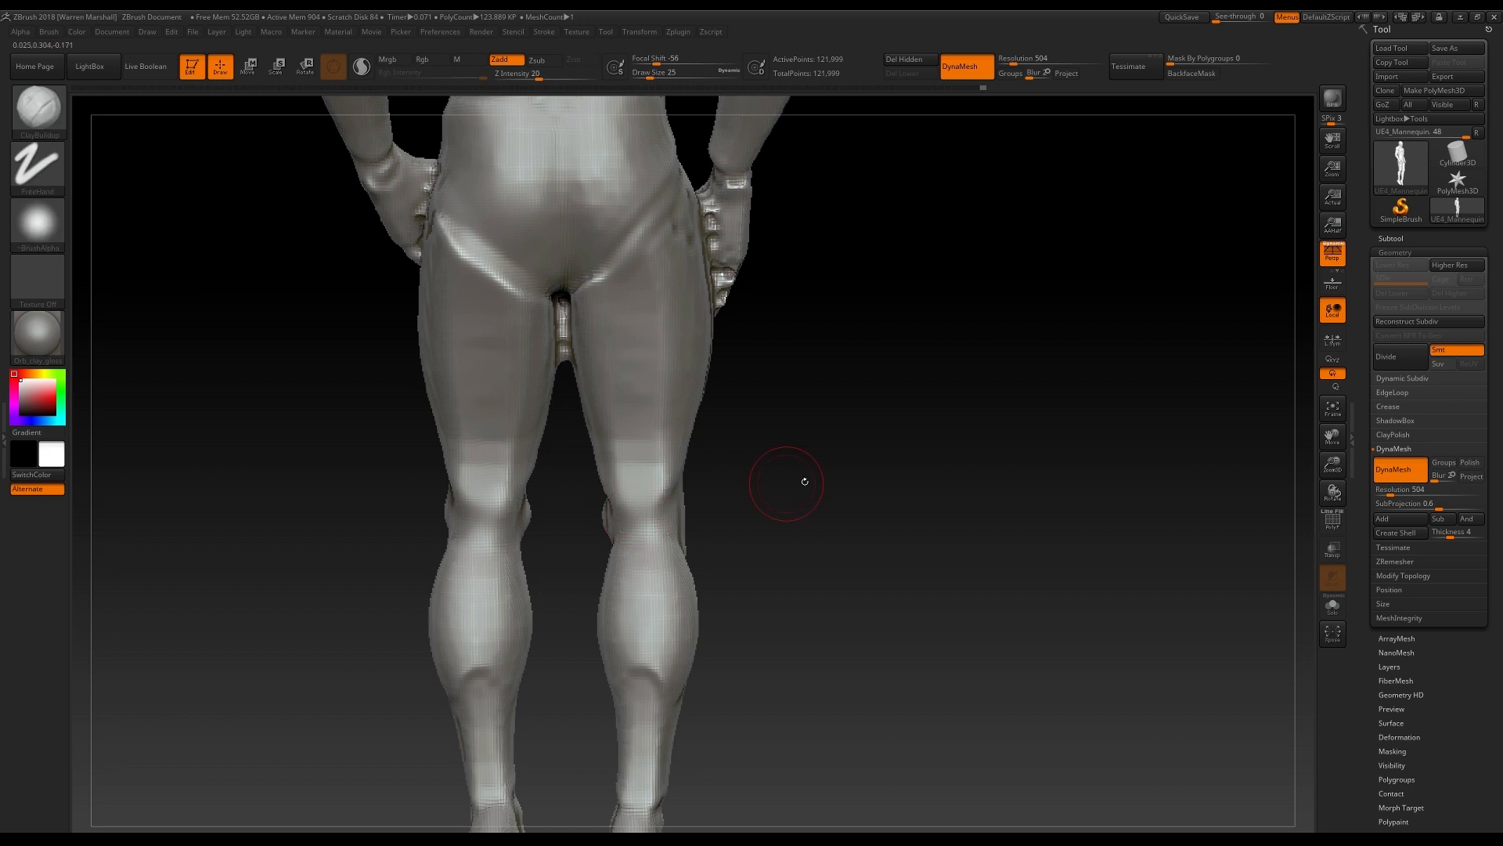
Step: Blend the knee joints and the inner crease of the left elbow into the limbs, and remesh the model
{"action": "right_click_drag", "start_coordinate": [759, 490], "coordinate": [581, 521]}
{"action": "right_click_drag", "start_coordinate": [756, 574], "coordinate": [556, 498]}
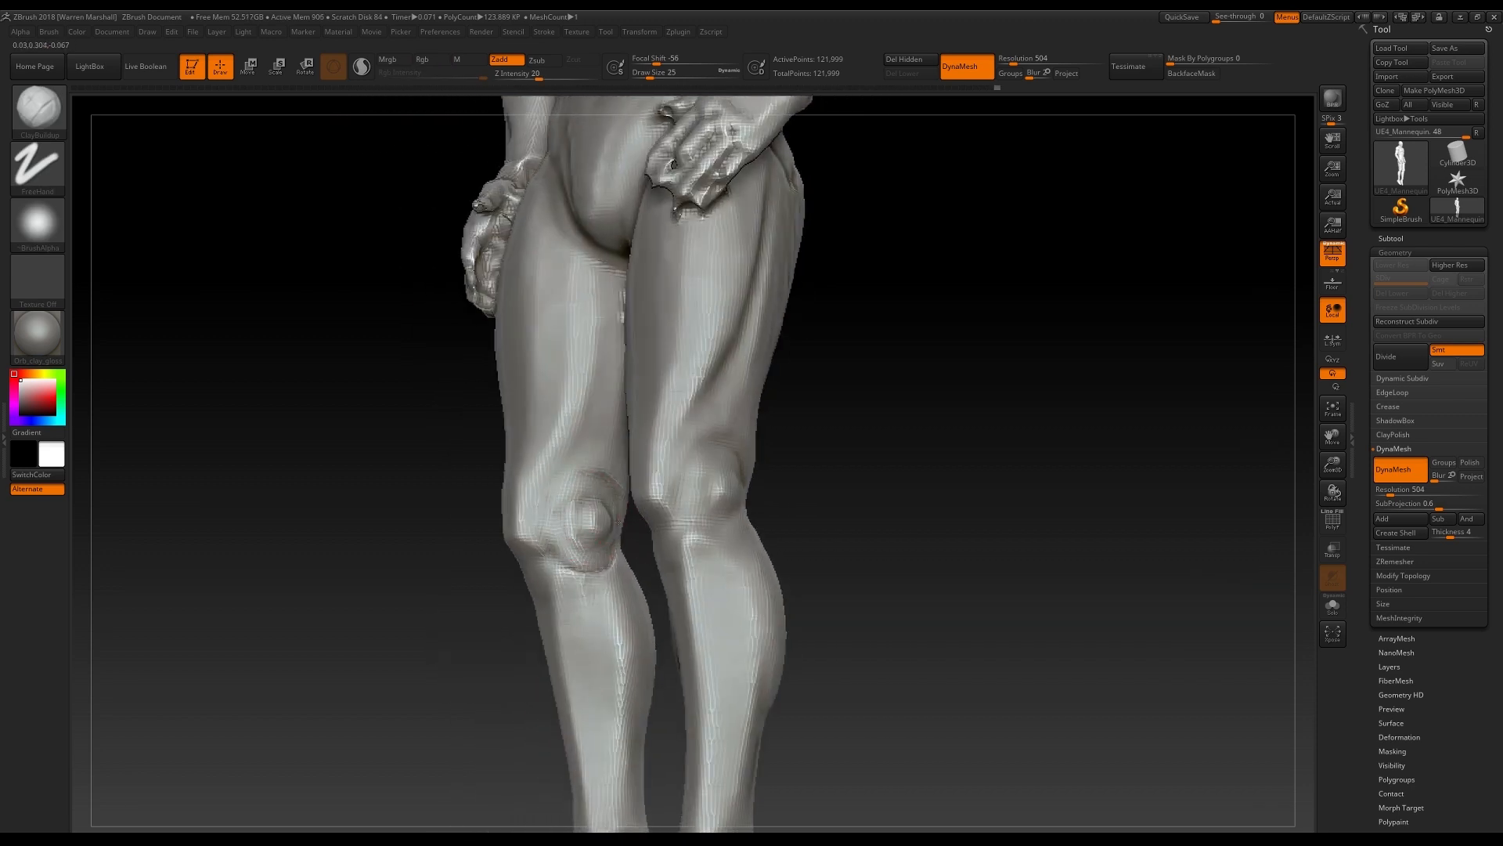
{"action": "right_click_drag", "start_coordinate": [587, 521], "coordinate": [736, 513]}
{"action": "right_click_drag", "start_coordinate": [917, 497], "coordinate": [779, 486]}
{"action": "key", "text": "shift"}
{"action": "mouse_move", "coordinate": [749, 434]}
{"action": "right_mouse_down"}
{"action": "mouse_move", "coordinate": [906, 369]}
{"action": "mouse_move", "coordinate": [923, 440]}
{"action": "mouse_move", "coordinate": [677, 401]}
{"action": "mouse_move", "coordinate": [856, 460]}
{"action": "mouse_move", "coordinate": [761, 432]}
{"action": "mouse_move", "coordinate": [765, 352]}
{"action": "mouse_move", "coordinate": [842, 524]}
{"action": "mouse_move", "coordinate": [739, 429]}
{"action": "mouse_move", "coordinate": [807, 424]}
{"action": "mouse_move", "coordinate": [761, 393]}
{"action": "right_mouse_up"}
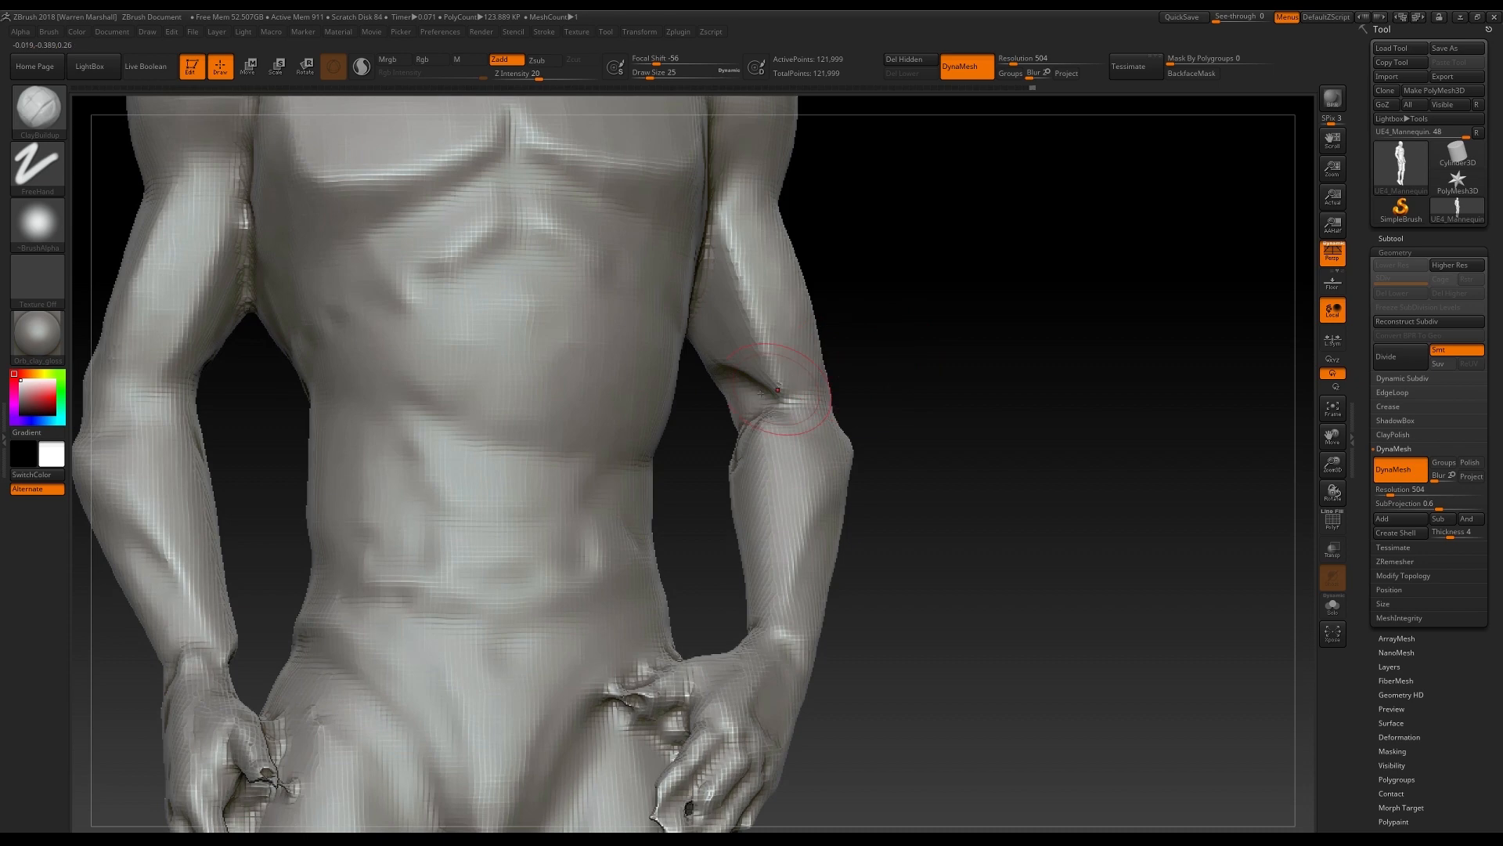
{"action": "left_click_drag", "start_coordinate": [954, 337], "coordinate": [987, 426], "text": "ctrl"}
Step: Smooth the backs of the ankles and the heels on both feet
{"action": "mouse_move", "coordinate": [940, 442]}
{"action": "right_mouse_down", "text": "ctrl"}
{"action": "mouse_move", "coordinate": [866, 369]}
{"action": "mouse_move", "coordinate": [778, 376]}
{"action": "mouse_move", "coordinate": [902, 405]}
{"action": "mouse_move", "coordinate": [827, 517]}
{"action": "mouse_move", "coordinate": [859, 510]}
{"action": "right_mouse_up", "text": "ctrl"}
{"action": "left_click_drag", "start_coordinate": [556, 493], "coordinate": [587, 520], "text": "shift"}
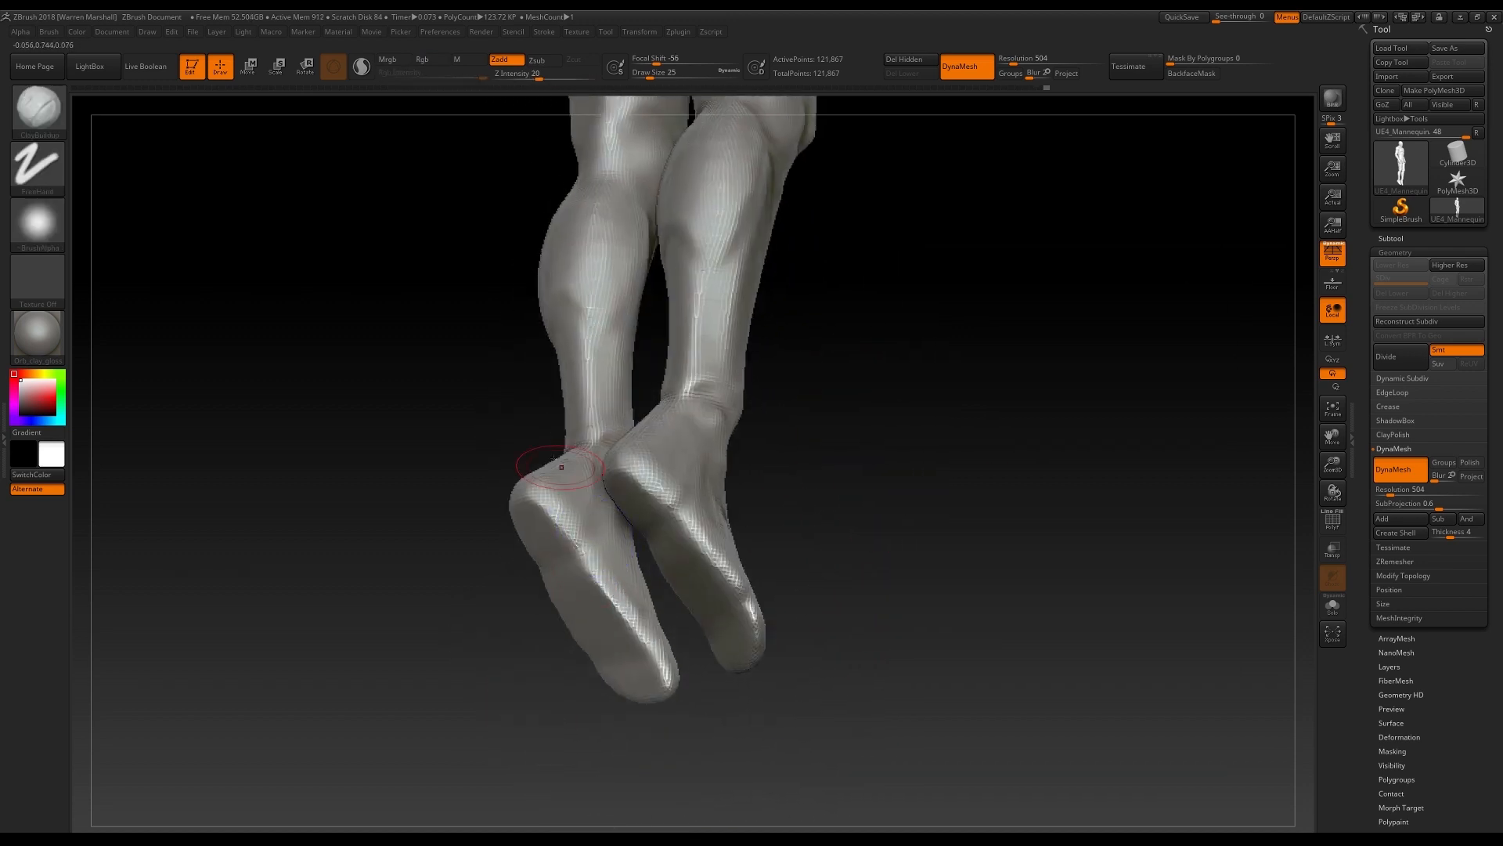
{"action": "right_click_drag", "start_coordinate": [587, 520], "coordinate": [603, 444]}
{"action": "right_click_drag", "start_coordinate": [727, 577], "coordinate": [859, 574]}
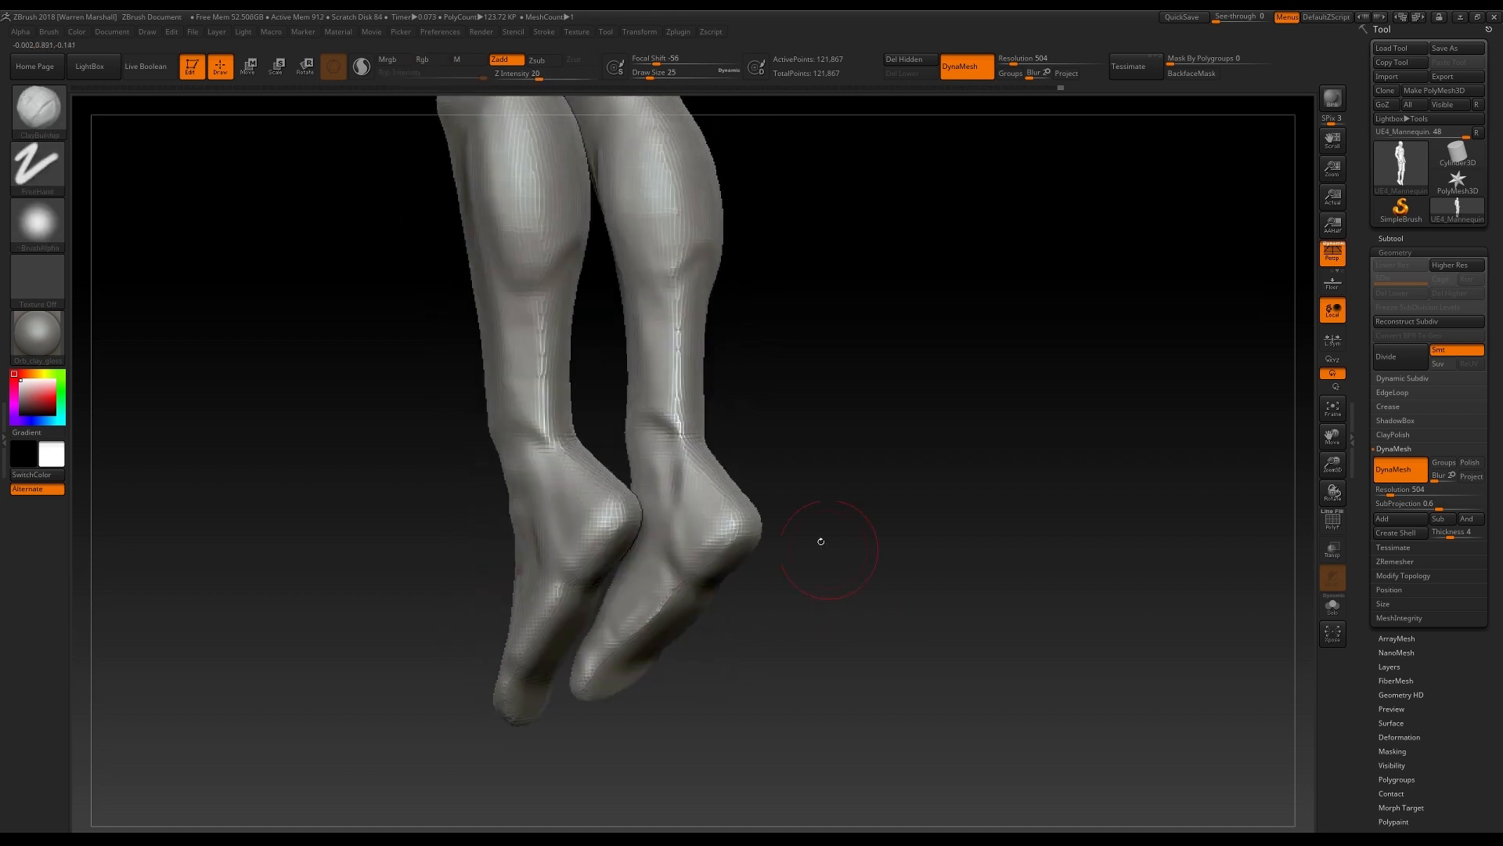
{"action": "left_click_drag", "start_coordinate": [544, 464], "coordinate": [540, 423], "text": "shift"}
{"action": "mouse_move", "coordinate": [705, 470]}
{"action": "right_mouse_down"}
{"action": "mouse_move", "coordinate": [885, 470]}
{"action": "mouse_move", "coordinate": [814, 462]}
{"action": "mouse_move", "coordinate": [863, 518]}
{"action": "mouse_move", "coordinate": [832, 480]}
{"action": "right_mouse_up"}
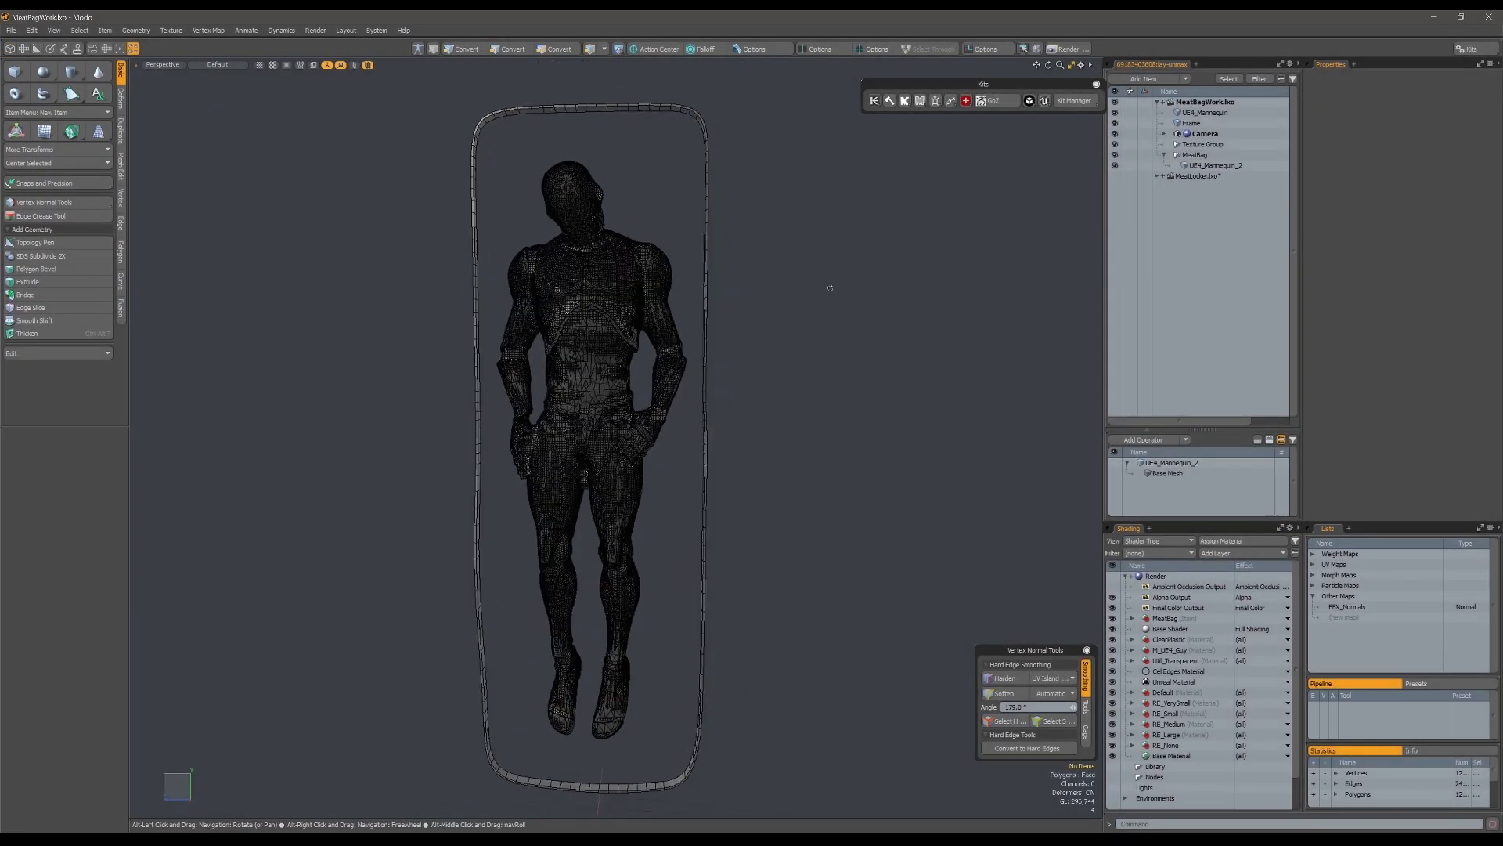
Step: Switch to Modo, move UE4_Mannequin_2 out of the MeatBag group to just below UE4_Mannequin, and delete the group
{"action": "left_click", "coordinate": [1218, 166]}
{"action": "left_click_drag", "start_coordinate": [1233, 120], "coordinate": [1233, 118]}
{"action": "left_click", "coordinate": [1196, 166]}
{"action": "key", "text": "Delete"}
Step: Rename the UE4_Mannequin_2 mesh as UE4_Mannequin_ZBrush
{"action": "double_click", "coordinate": [1205, 124]}
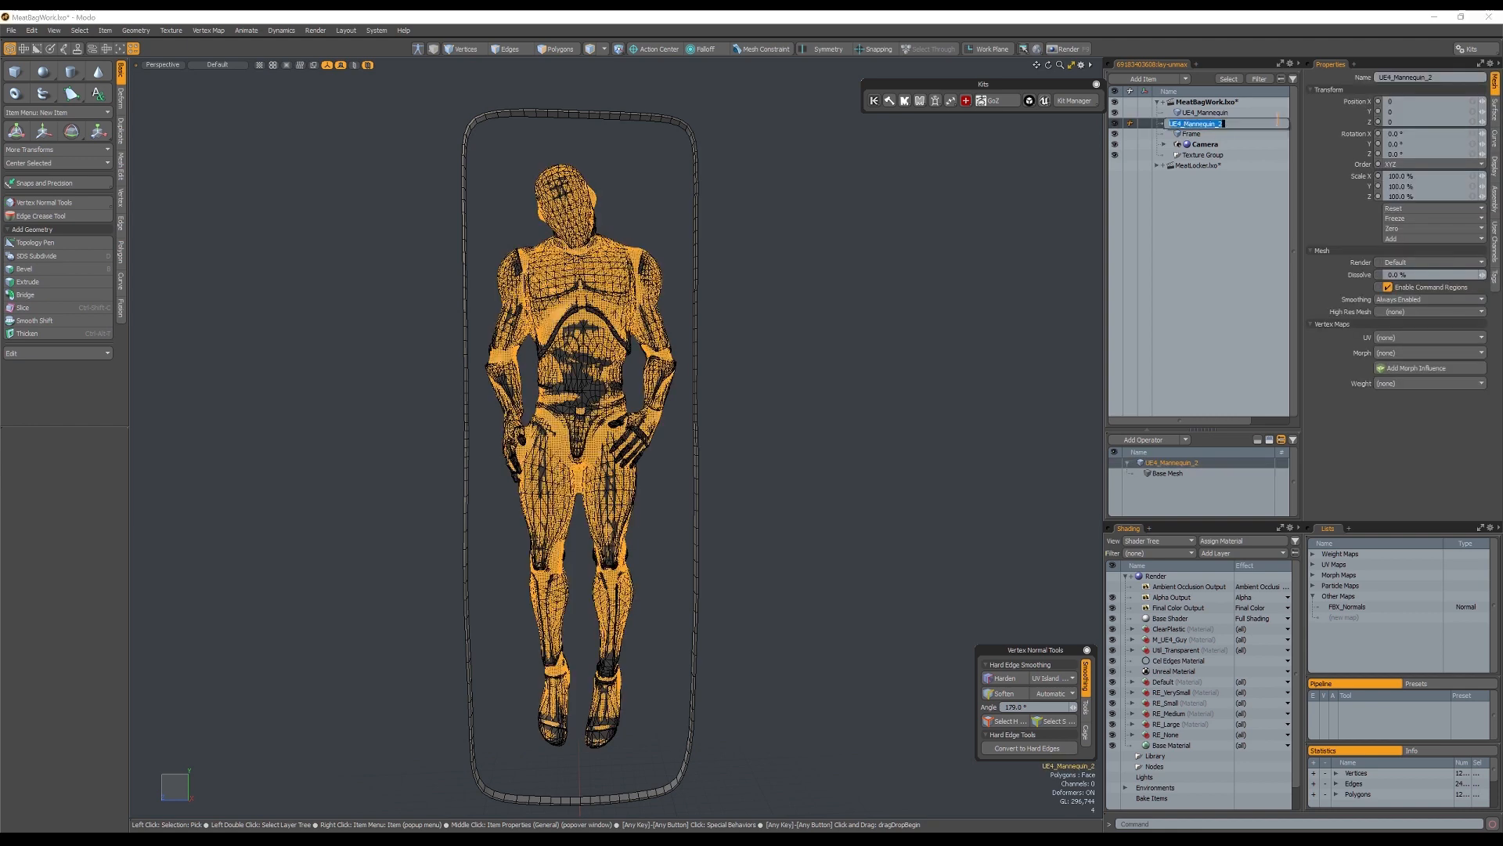
{"action": "type", "text": "UE4_Mannequin_ZZBrush"}
{"action": "key", "text": "Return"}
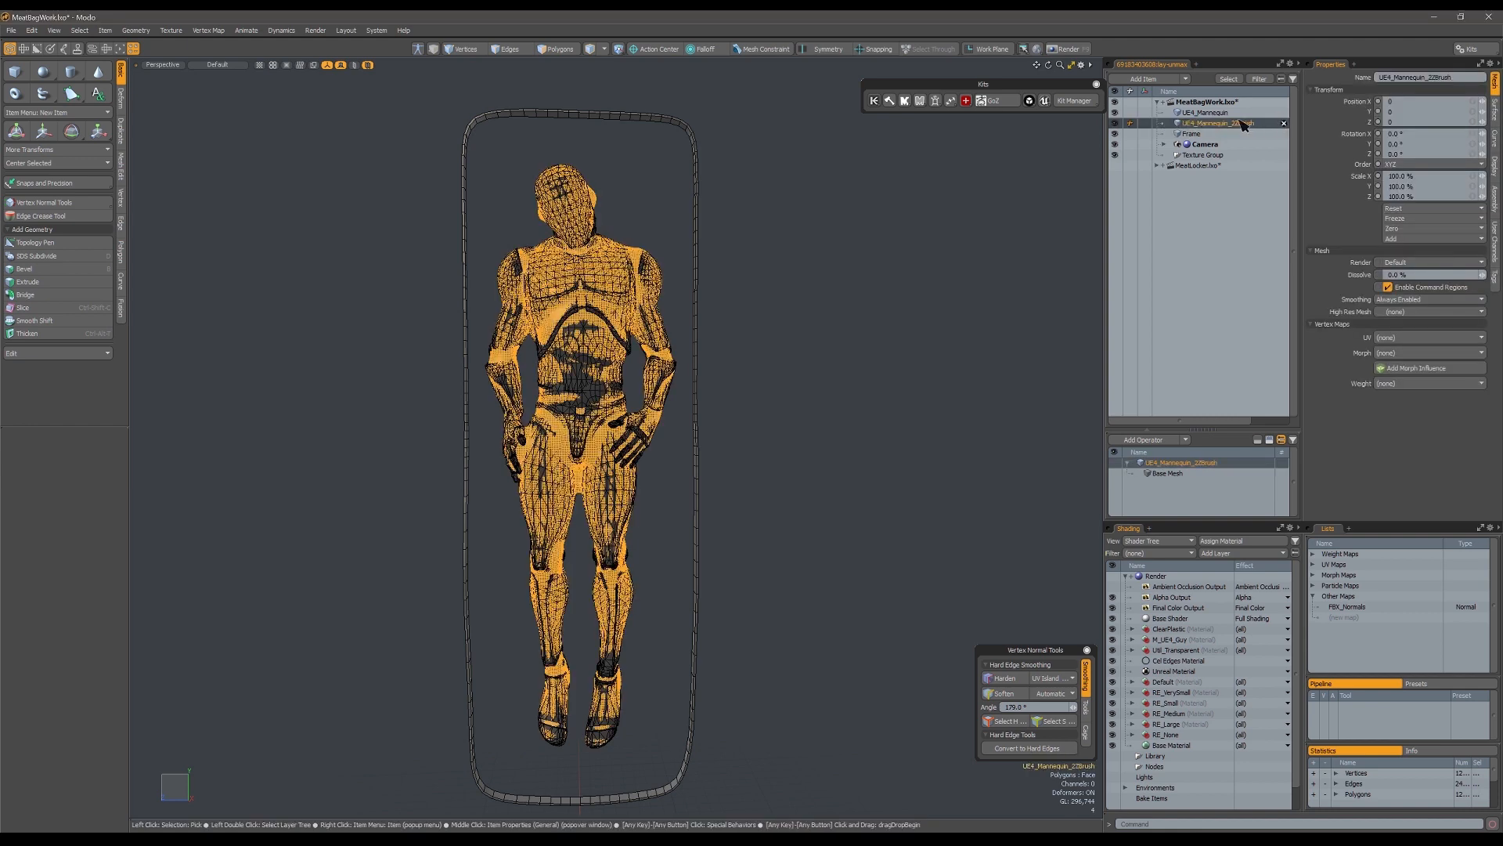
{"action": "double_click", "coordinate": [1243, 126]}
{"action": "key", "text": "BackSpace"}
{"action": "key", "text": "Return"}
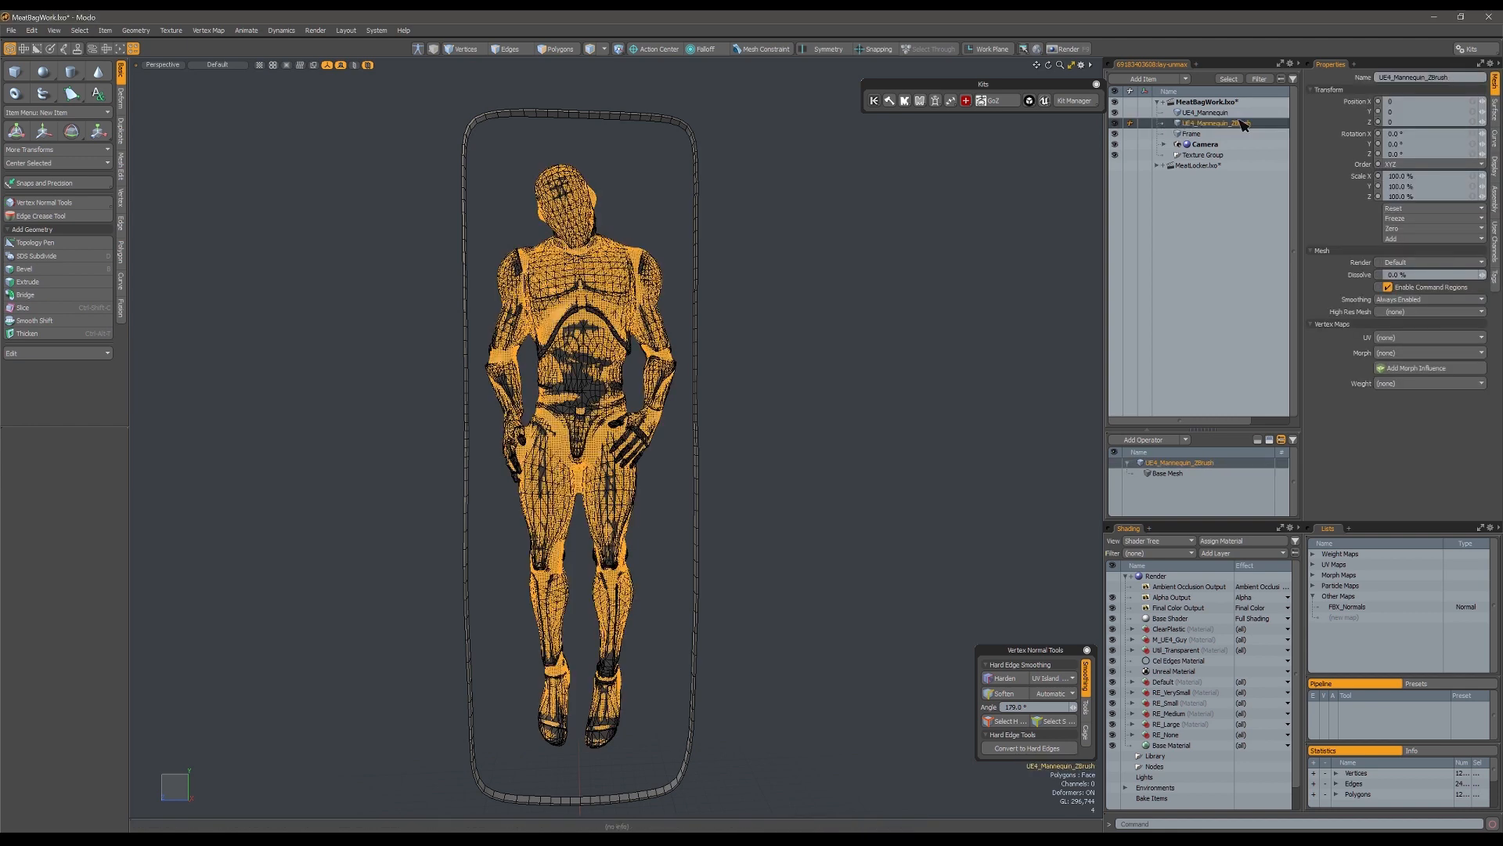
Step: Examine the sculpted UE4_Mannequin_ZBrush mesh from several angles and look through its display properties
{"action": "mouse_move", "coordinate": [737, 265]}
{"action": "left_mouse_down", "text": "alt"}
{"action": "mouse_move", "coordinate": [765, 275]}
{"action": "mouse_move", "coordinate": [749, 320]}
{"action": "left_mouse_up", "text": "alt"}
{"action": "key", "text": "5"}
{"action": "left_click", "coordinate": [762, 279]}
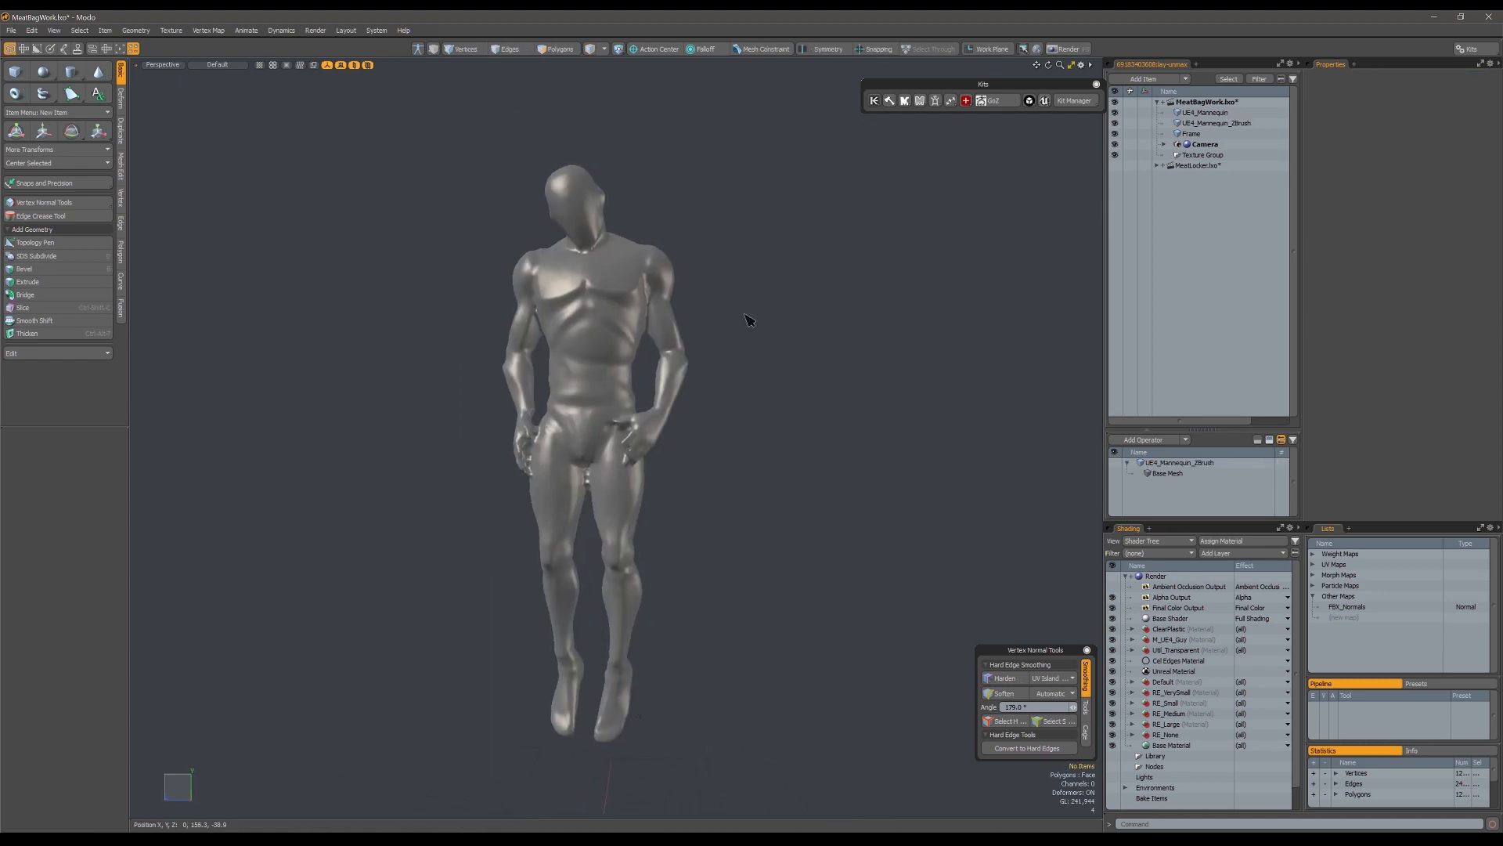
{"action": "left_click", "coordinate": [1206, 124]}
{"action": "left_click", "coordinate": [1495, 163]}
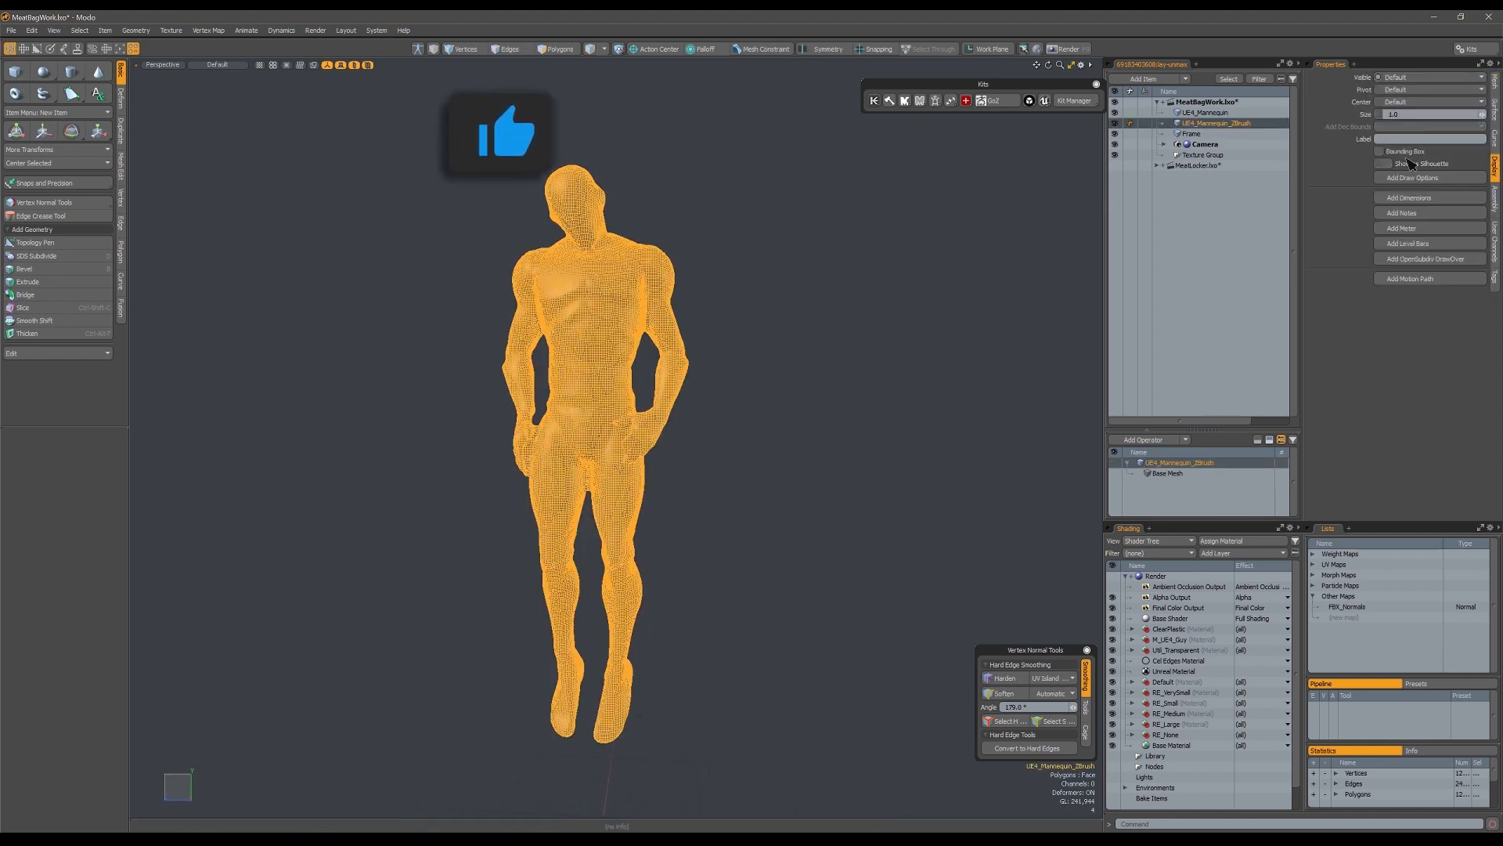
{"action": "left_click", "coordinate": [926, 308]}
{"action": "left_click_drag", "start_coordinate": [927, 309], "coordinate": [679, 414], "text": "alt"}
{"action": "left_click", "coordinate": [1216, 123]}
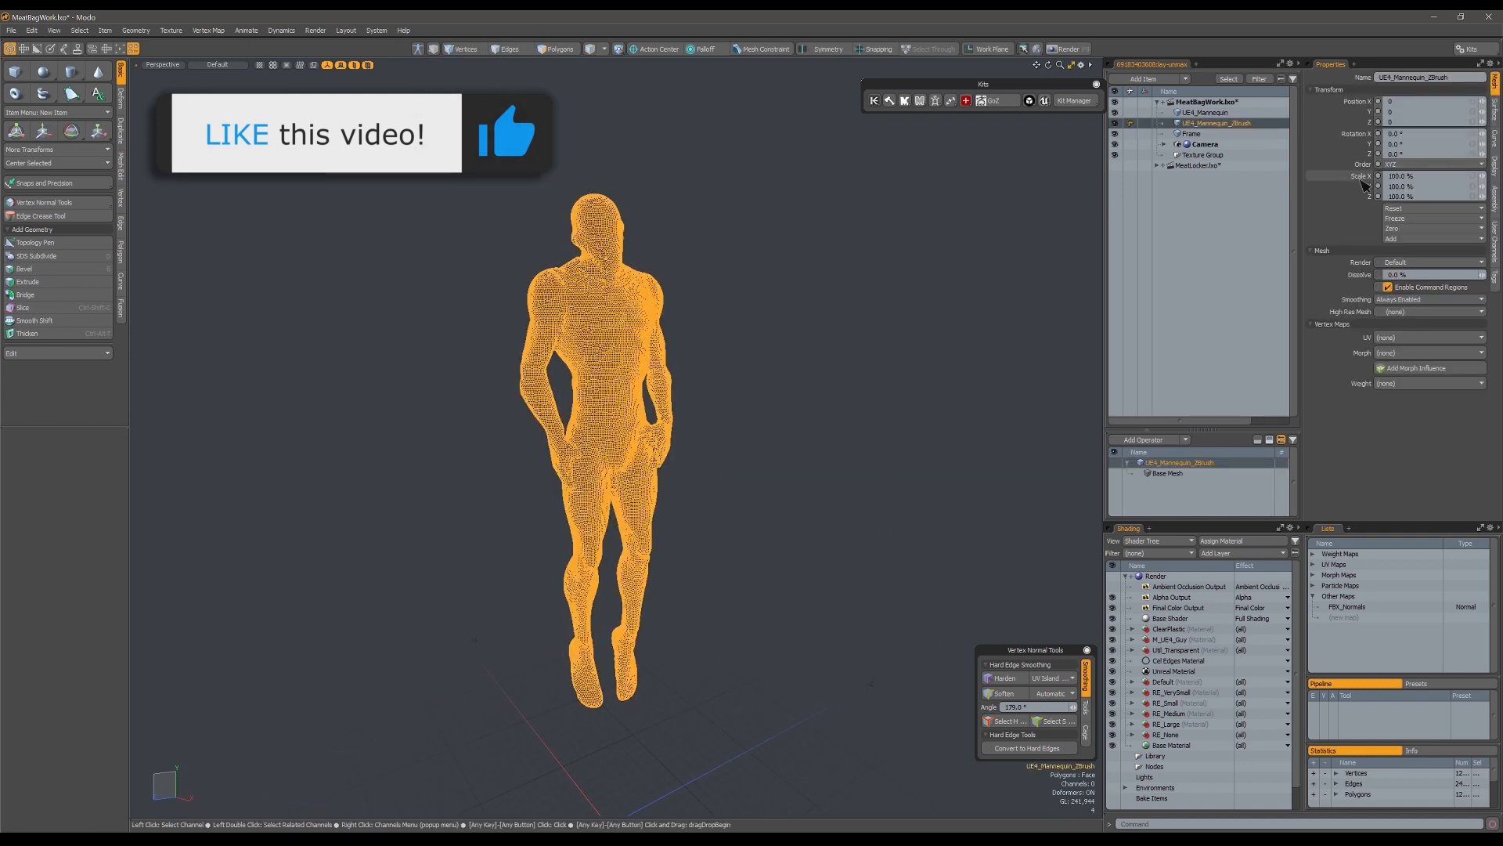
{"action": "left_click", "coordinate": [1494, 166]}
{"action": "left_click", "coordinate": [881, 329]}
{"action": "left_click_drag", "start_coordinate": [881, 329], "coordinate": [712, 375], "text": "alt"}
Step: Toggle the visibility of UE4_Mannequin and UE4_Mannequin_ZBrush to compare the two bodies inside the frame
{"action": "left_click", "coordinate": [1115, 123]}
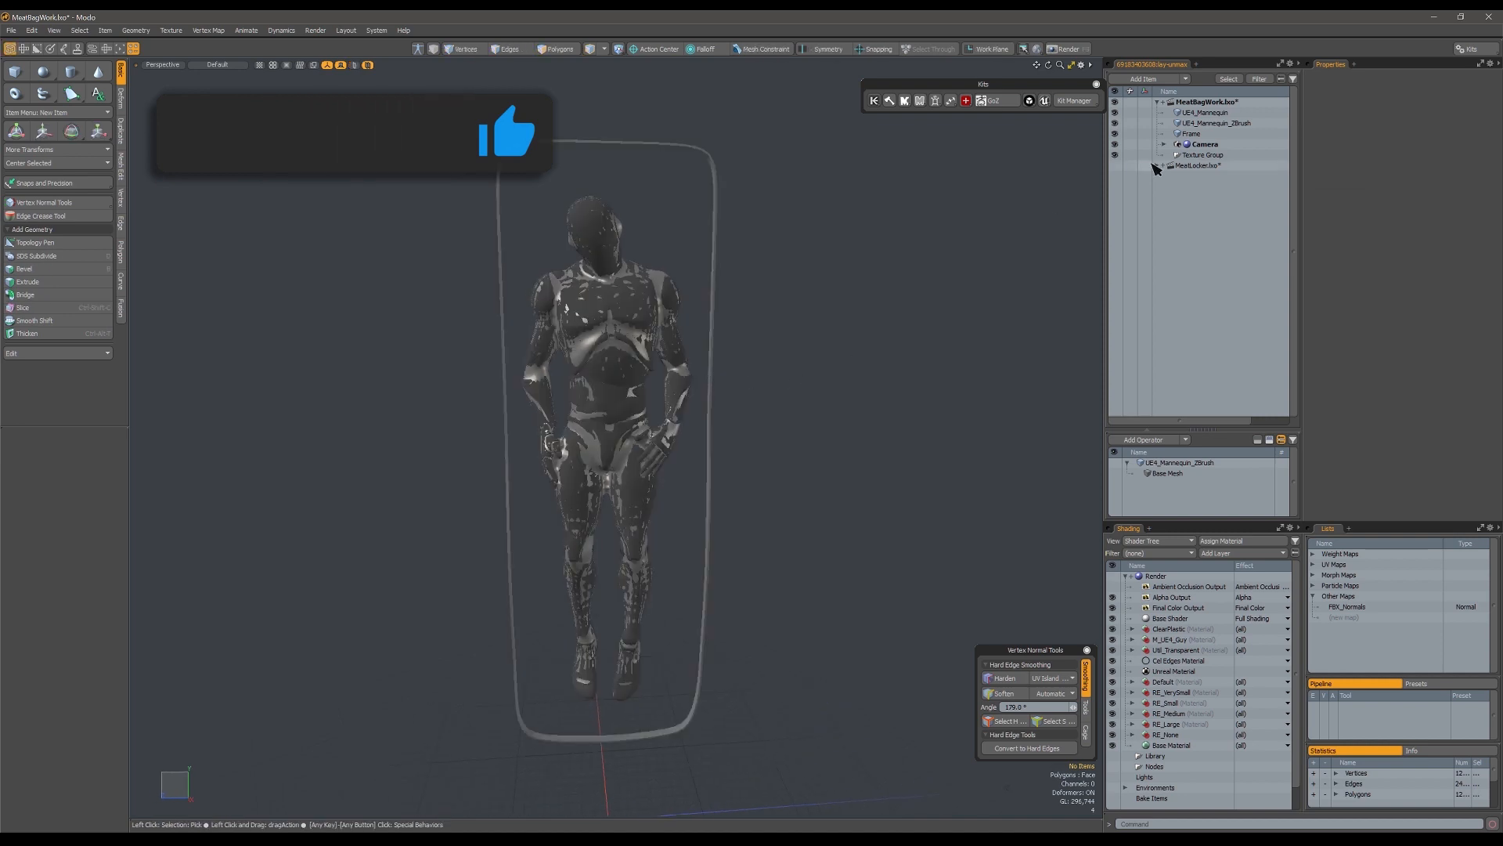
{"action": "left_click", "coordinate": [1115, 123]}
{"action": "left_click", "coordinate": [1115, 123]}
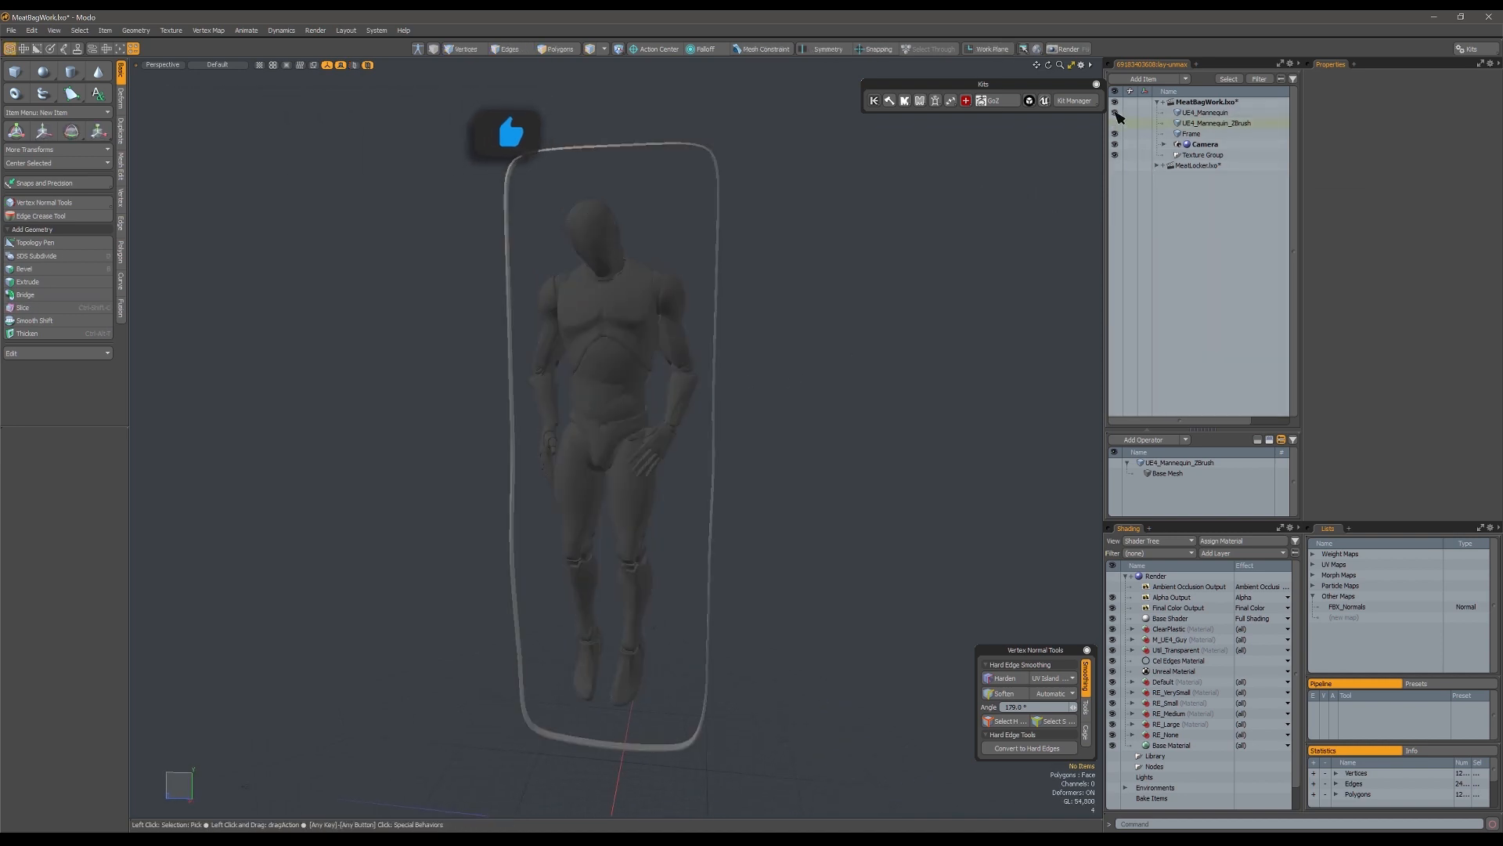
{"action": "left_click", "coordinate": [1115, 112]}
{"action": "left_click", "coordinate": [1115, 123]}
{"action": "left_click", "coordinate": [1115, 123]}
{"action": "left_click", "coordinate": [1216, 123]}
{"action": "key", "text": "shift+h"}
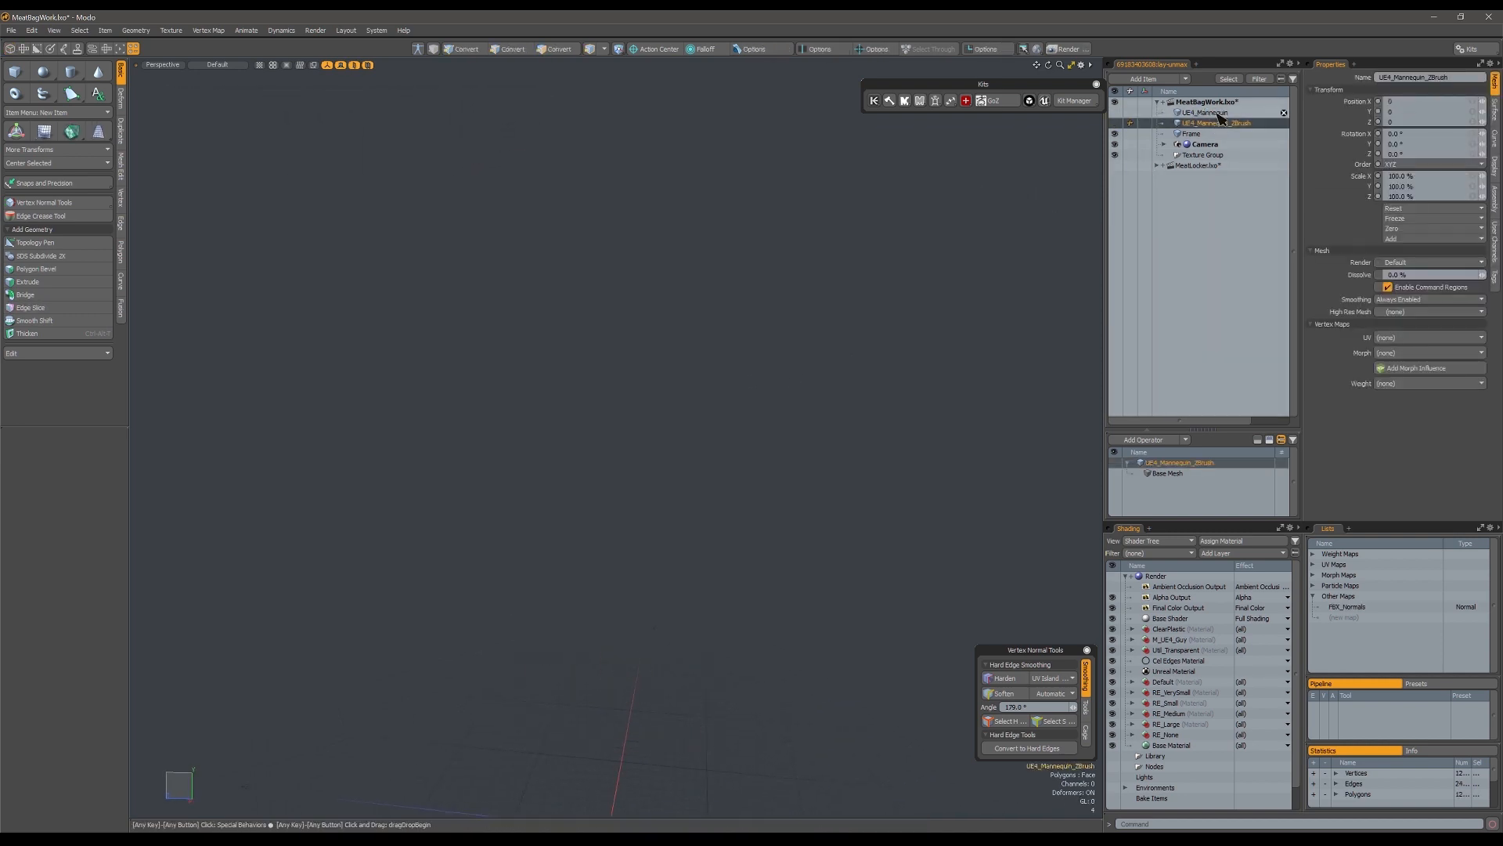
{"action": "left_click", "coordinate": [1206, 112]}
{"action": "left_click", "coordinate": [1115, 112]}
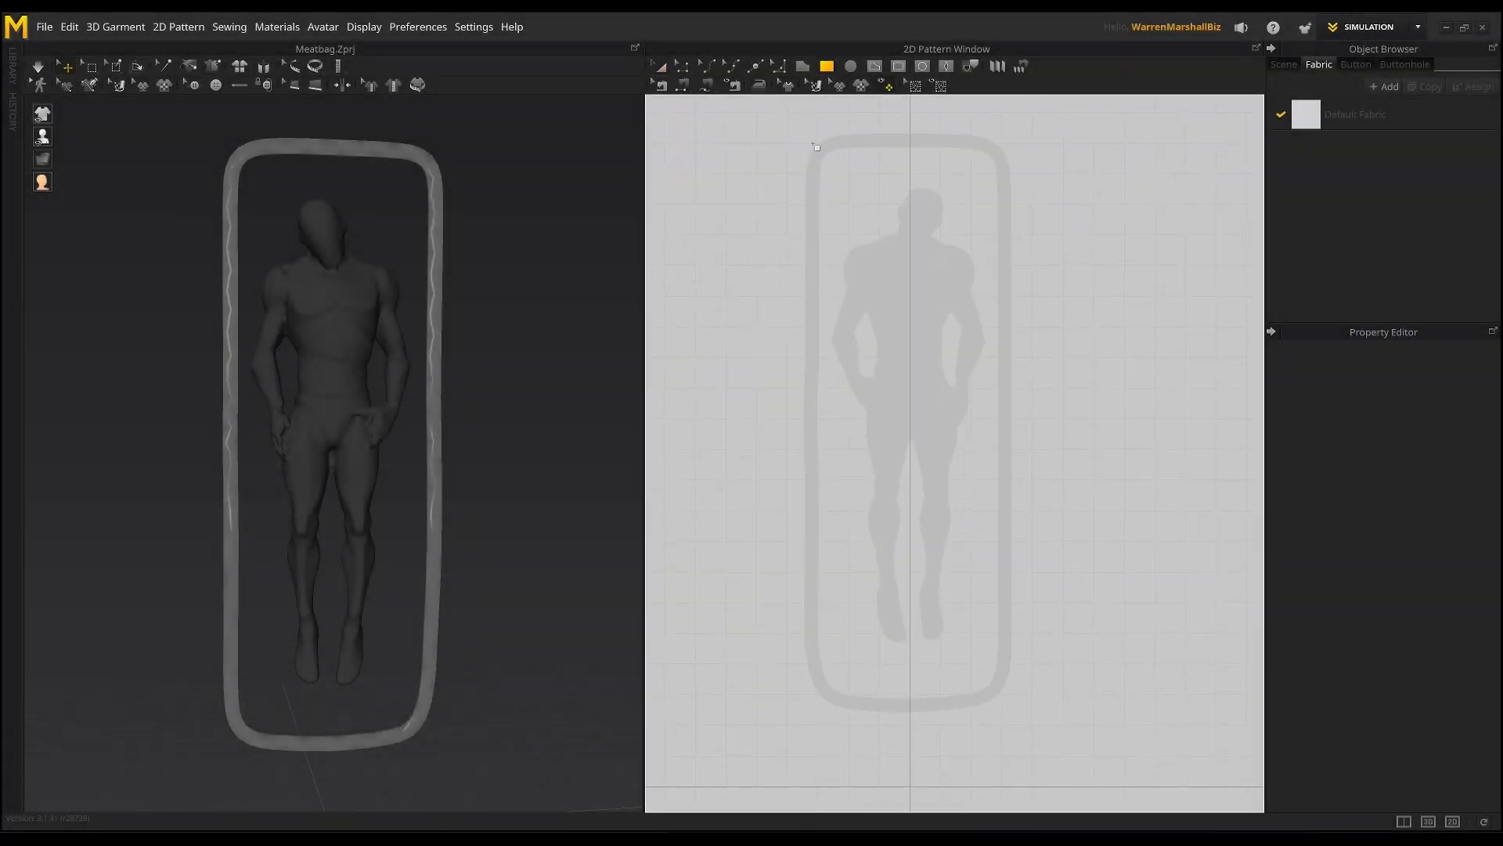
Step: Switch to Marvelous Designer and draw a rectangular pattern covering the outline of the frame
{"action": "left_click_drag", "start_coordinate": [817, 147], "coordinate": [1010, 710]}
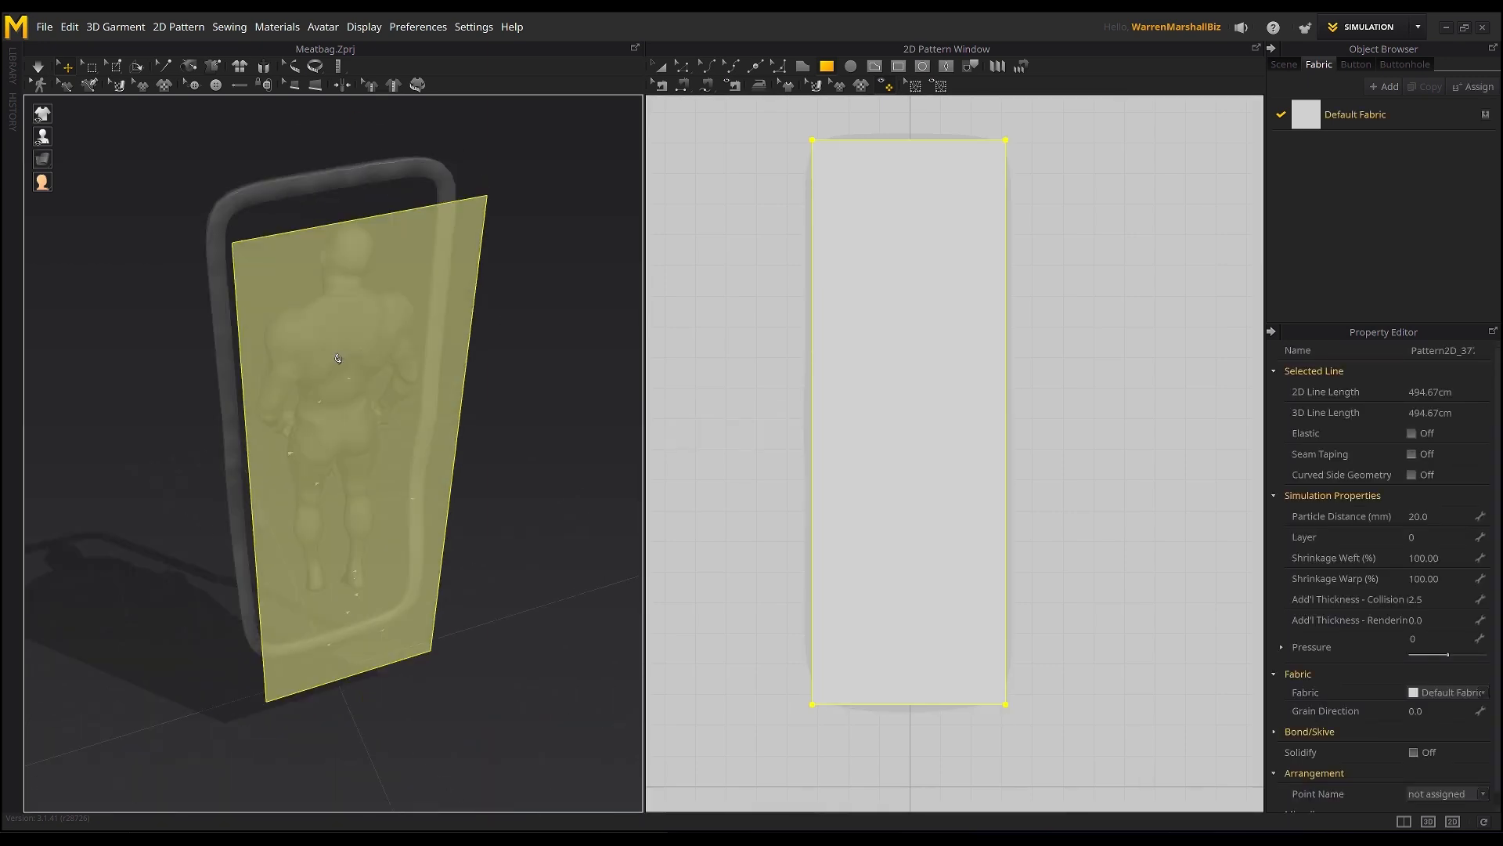
{"action": "right_click_drag", "start_coordinate": [503, 317], "coordinate": [552, 384]}
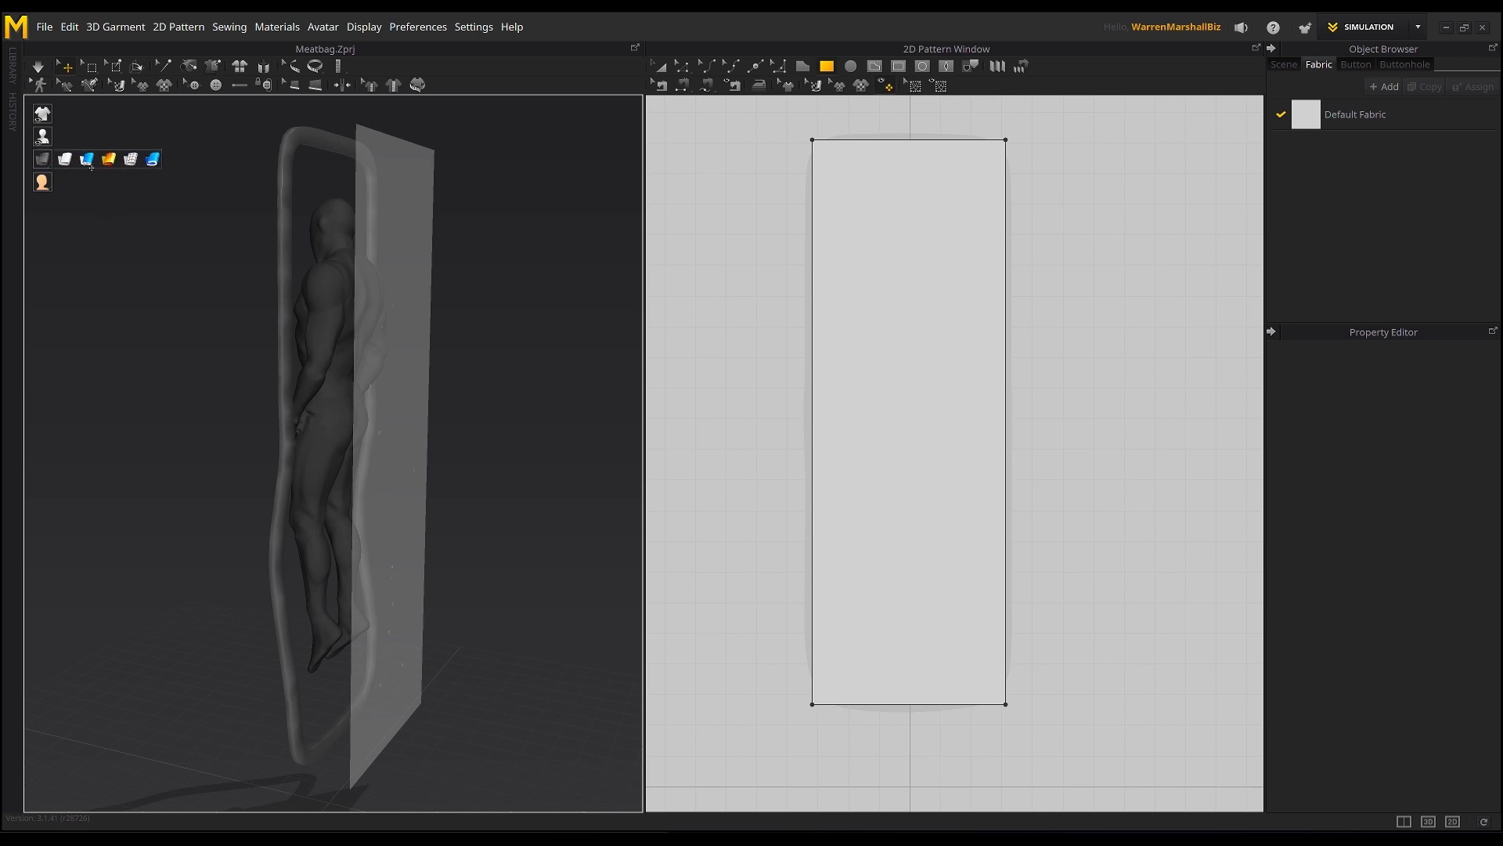
Step: Set the 3D garment's surface rendering to an opaque style, check the panel behind the body, and cancel the extra rectangle
{"action": "left_click", "coordinate": [154, 161]}
{"action": "right_click_drag", "start_coordinate": [216, 341], "coordinate": [337, 321]}
{"action": "left_click", "coordinate": [78, 159]}
{"action": "left_click", "coordinate": [397, 267]}
{"action": "right_click_drag", "start_coordinate": [450, 308], "coordinate": [412, 259]}
{"action": "left_click", "coordinate": [234, 227]}
{"action": "right_click_drag", "start_coordinate": [235, 227], "coordinate": [297, 216]}
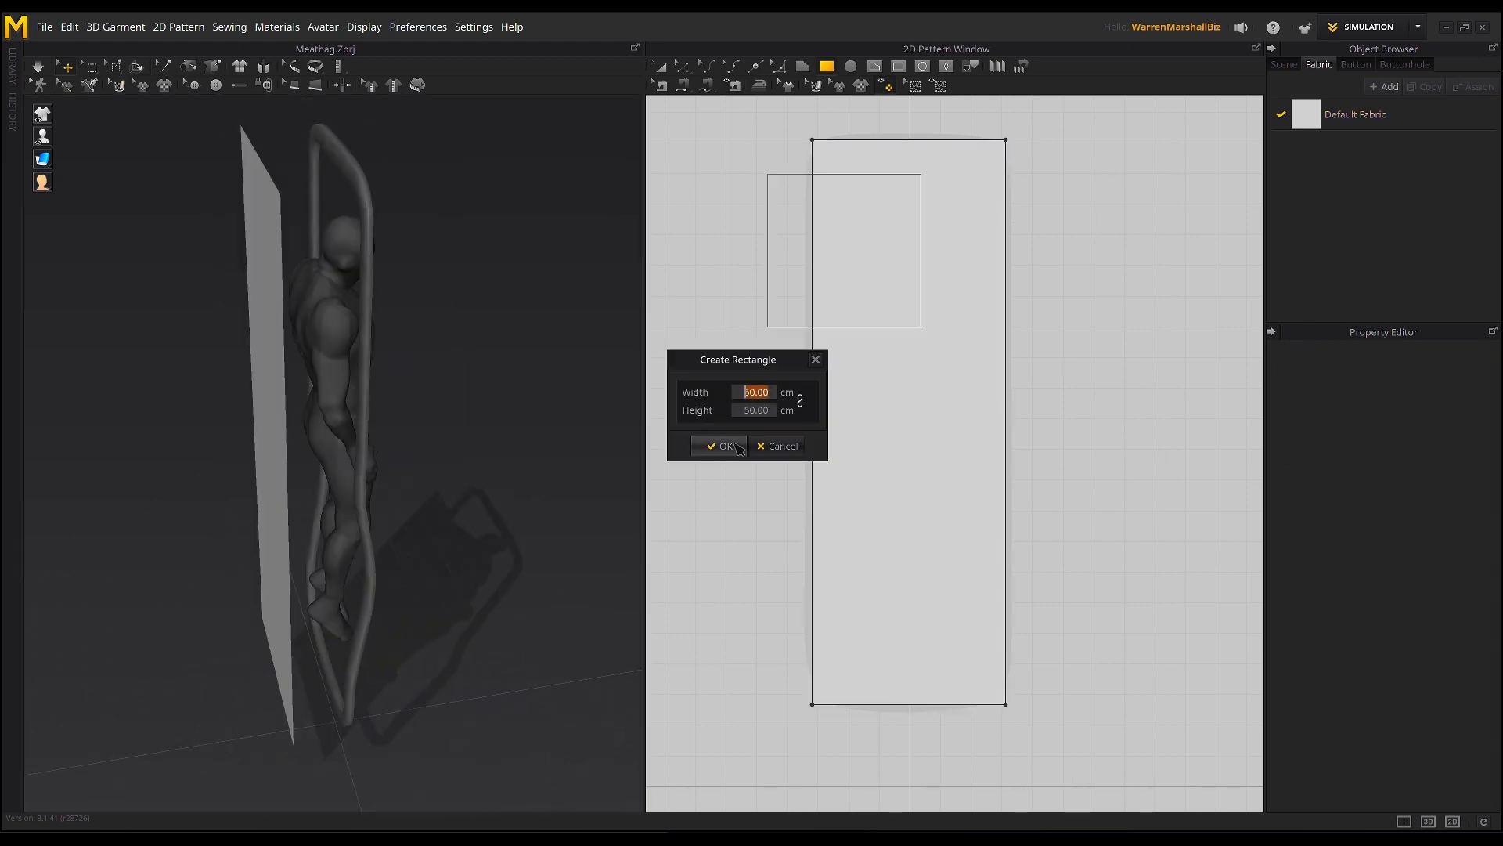
{"action": "key", "text": "Escape"}
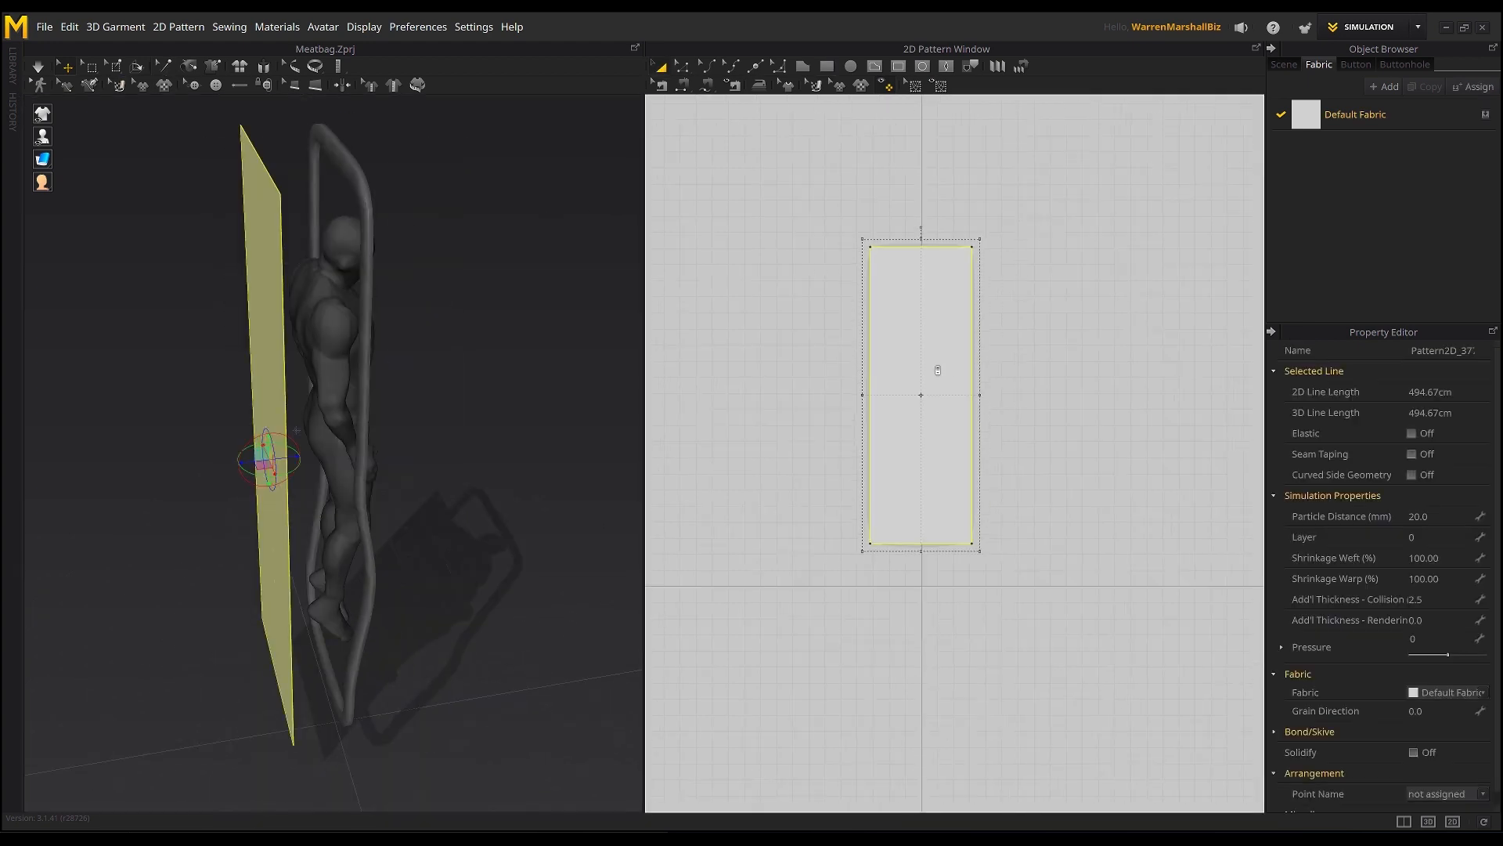
Step: Place a copy of the rectangular pattern beside the original and position it upright in front of the body, parallel to the frame
{"action": "left_click", "coordinate": [1067, 384]}
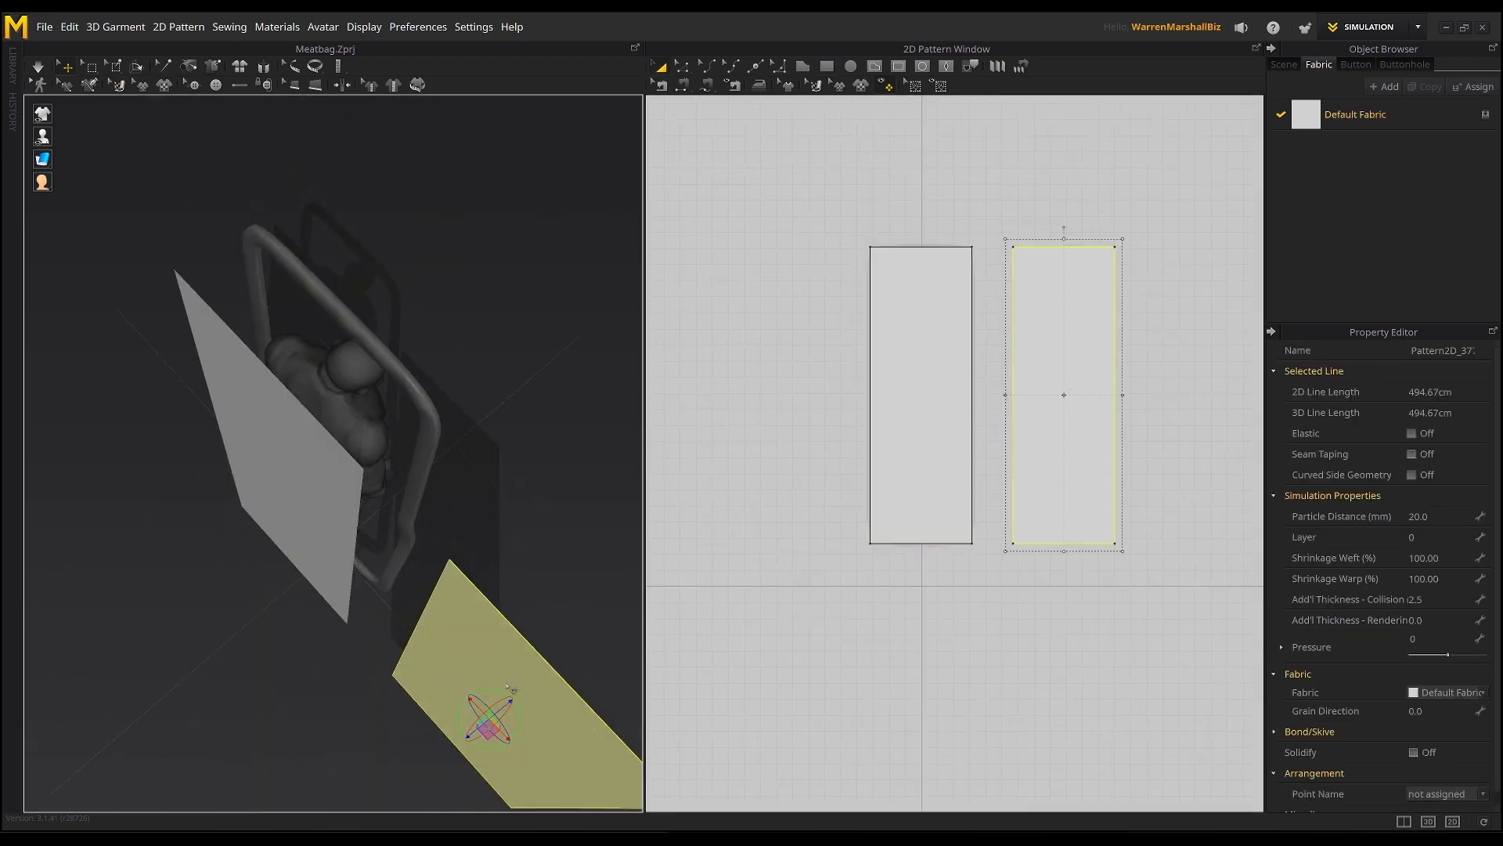
{"action": "left_click_drag", "start_coordinate": [510, 691], "coordinate": [411, 447]}
{"action": "right_click_drag", "start_coordinate": [411, 447], "coordinate": [440, 436]}
{"action": "left_click_drag", "start_coordinate": [410, 462], "coordinate": [396, 462]}
{"action": "left_click", "coordinate": [270, 317]}
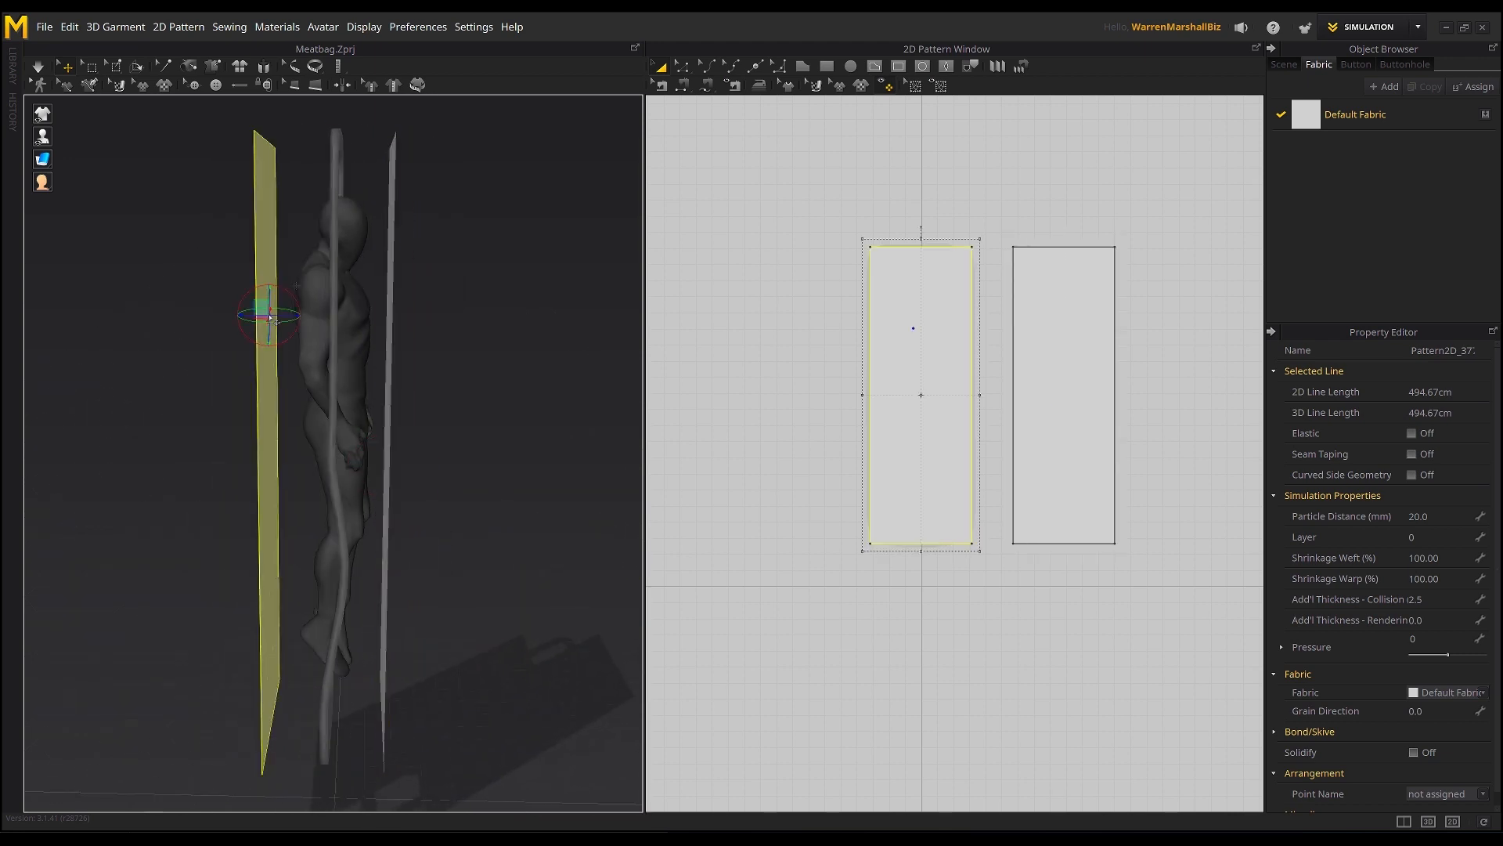
Step: Shift the front cloth panel slightly closer to the frame and deselect it
{"action": "right_click_drag", "start_coordinate": [564, 329], "coordinate": [493, 307]}
{"action": "left_click", "coordinate": [504, 333]}
{"action": "left_click", "coordinate": [366, 349]}
{"action": "left_click_drag", "start_coordinate": [388, 350], "coordinate": [378, 348]}
{"action": "right_click_drag", "start_coordinate": [383, 320], "coordinate": [560, 305]}
{"action": "left_click", "coordinate": [489, 254]}
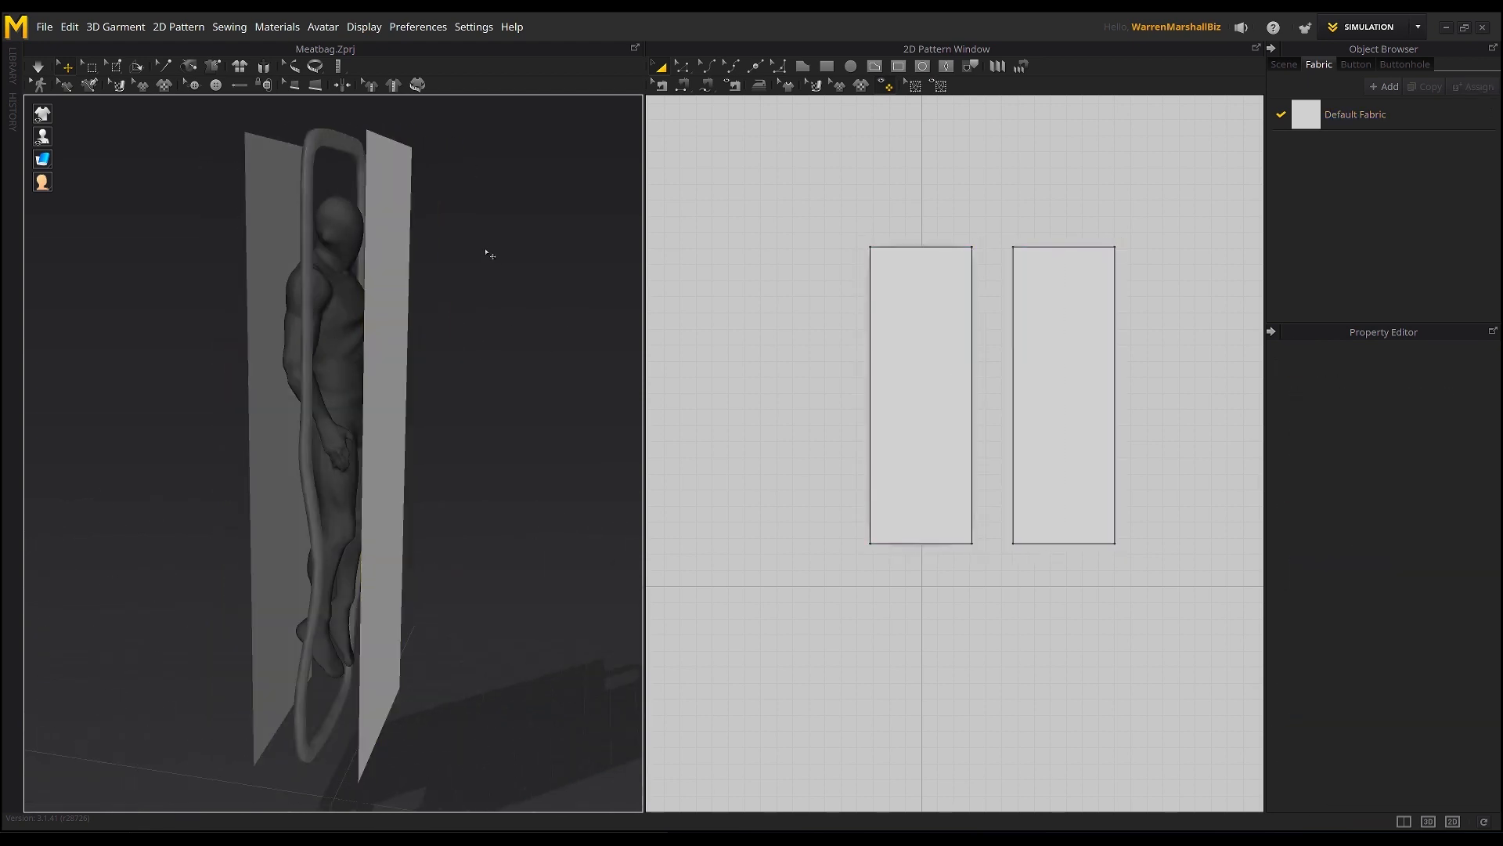
Step: Sew the four matching edge pairs of the two rectangular panels together with segment sewing, and save the project
{"action": "left_click", "coordinate": [682, 84]}
{"action": "left_click", "coordinate": [935, 247]}
{"action": "left_click", "coordinate": [1095, 247]}
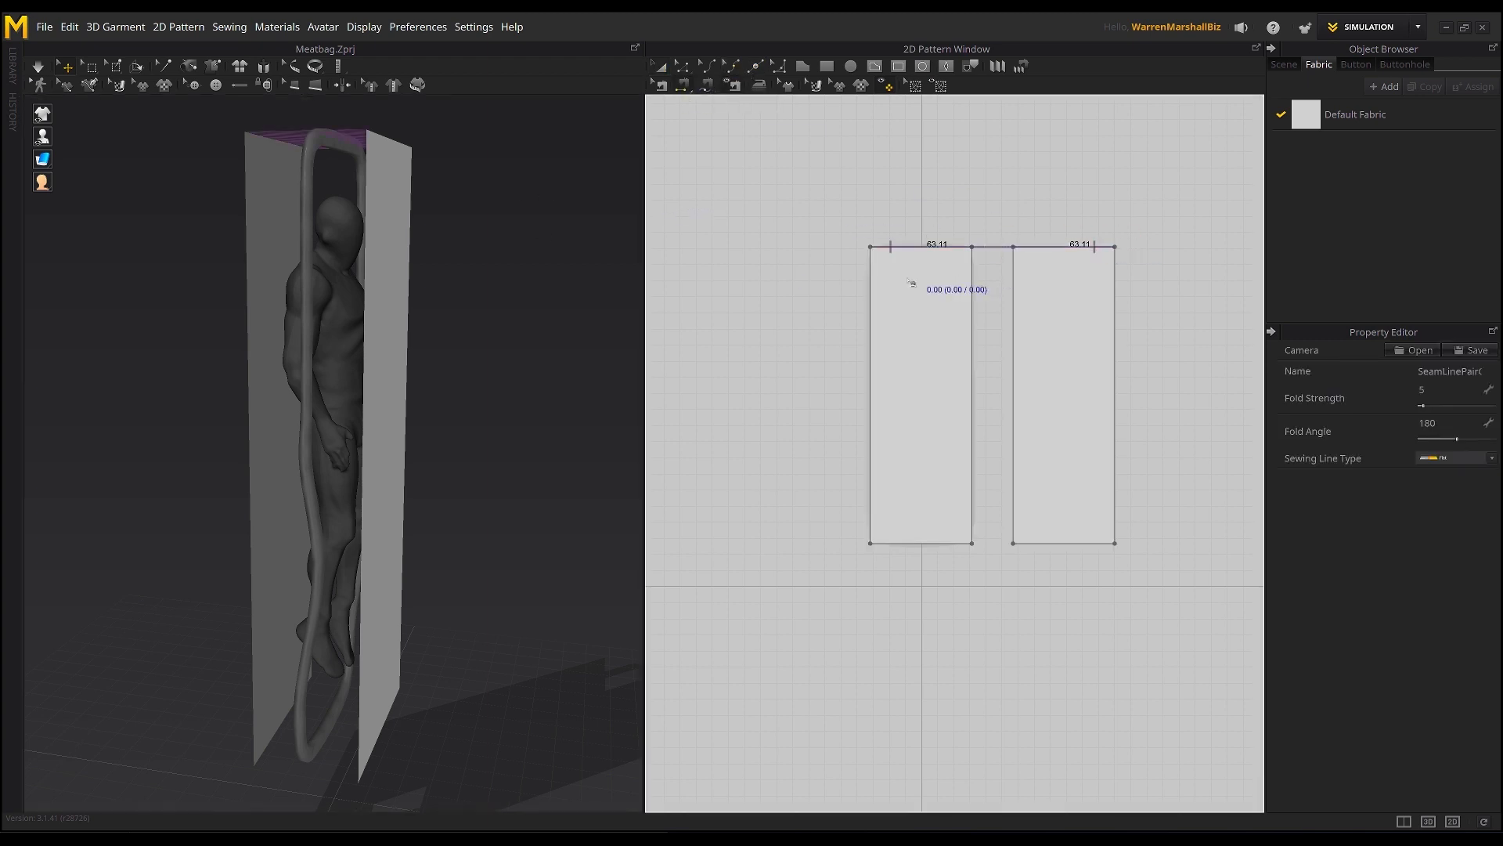
{"action": "left_click", "coordinate": [870, 305]}
{"action": "left_click", "coordinate": [1115, 304]}
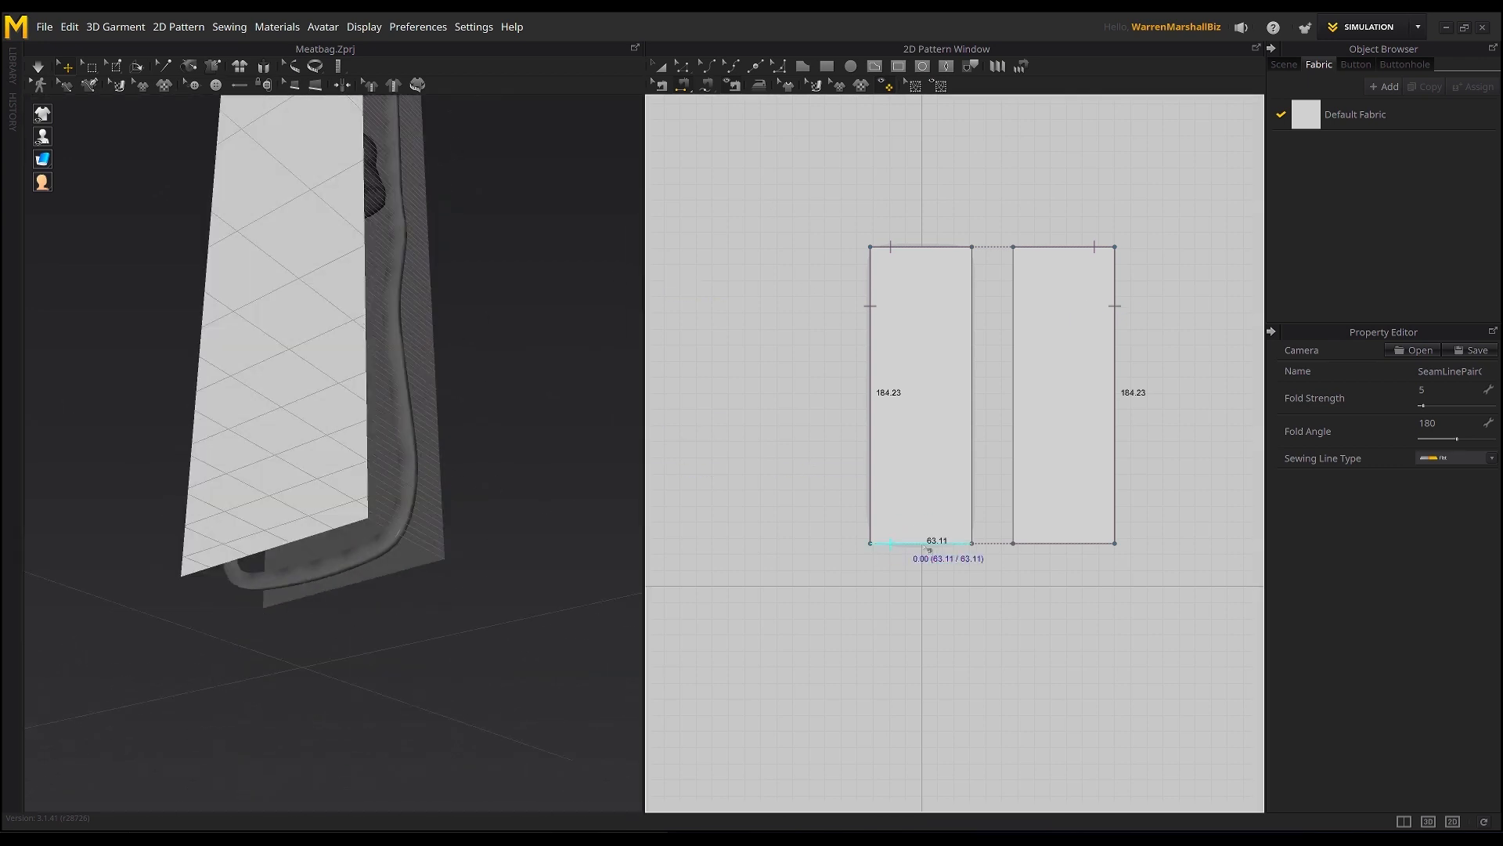
{"action": "left_click", "coordinate": [1091, 550]}
{"action": "left_click", "coordinate": [972, 484]}
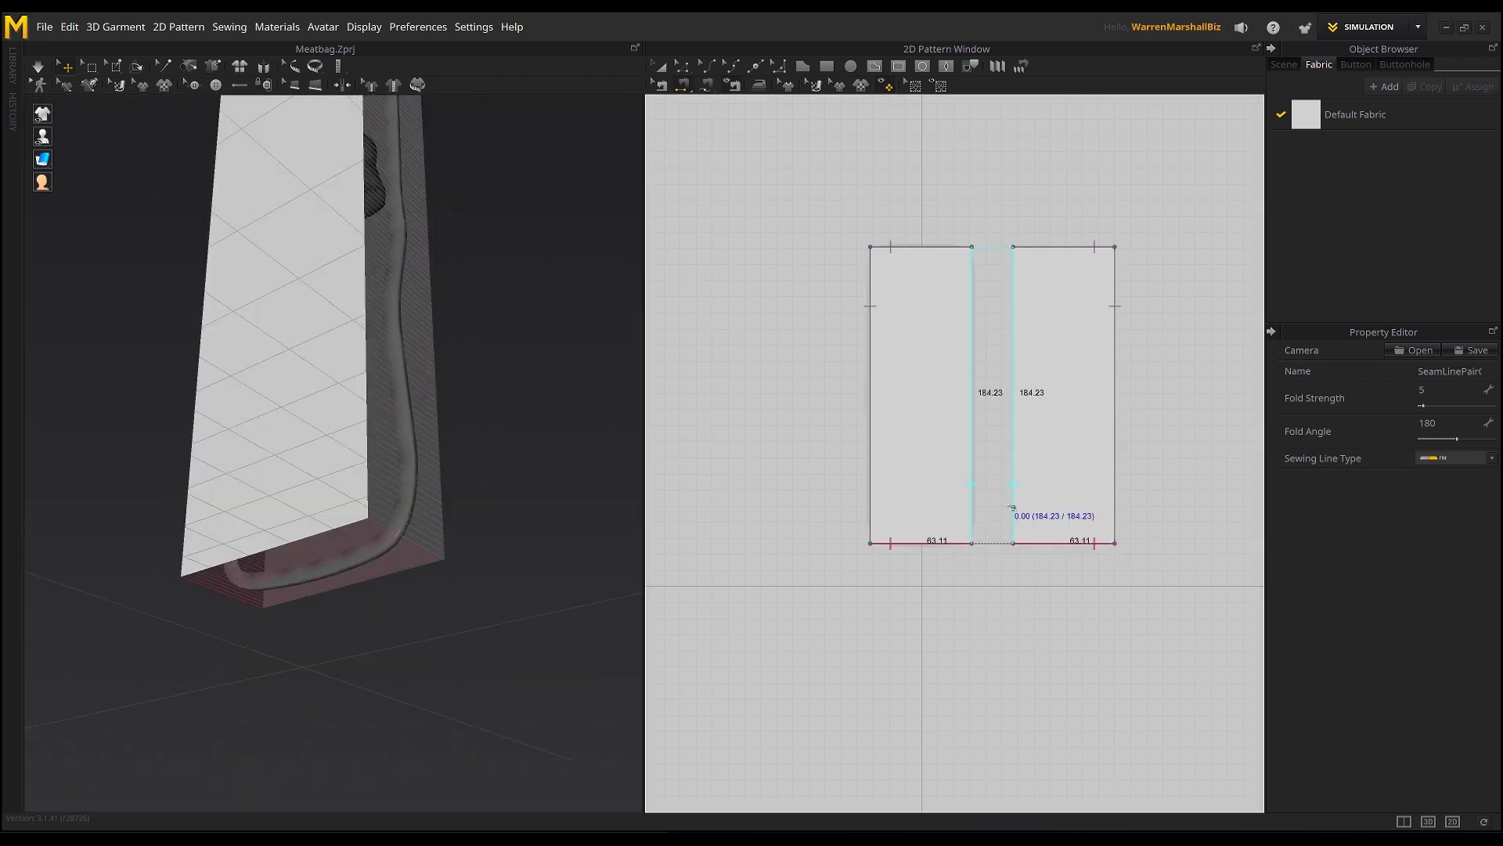
{"action": "left_click", "coordinate": [1013, 484]}
{"action": "left_click", "coordinate": [44, 27]}
{"action": "left_click", "coordinate": [47, 101]}
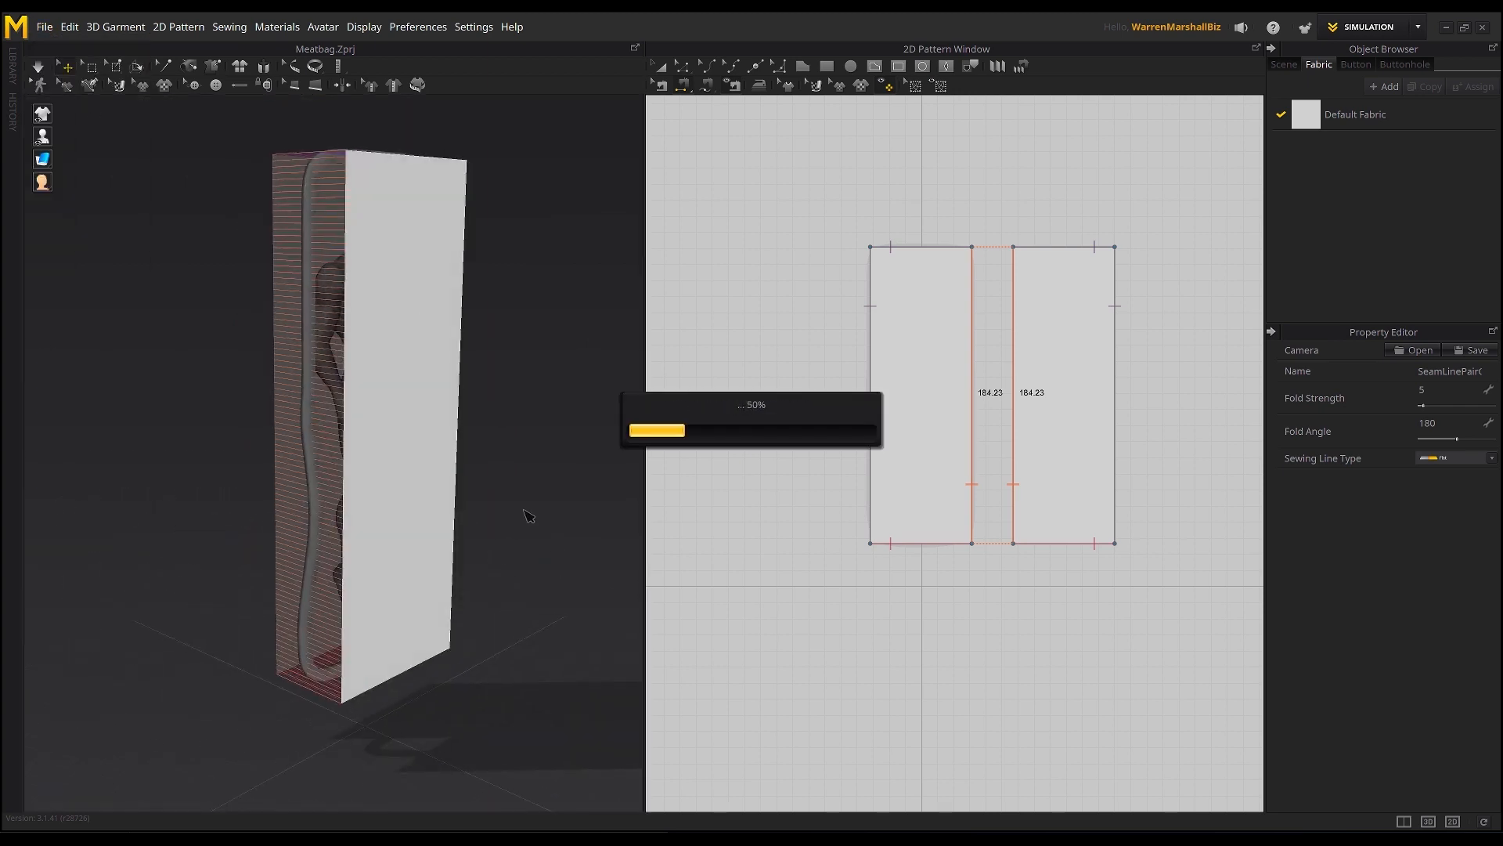
Step: Try draping the sewn panels around the body and frame with the simulation, and undo the drape
{"action": "right_click_drag", "start_coordinate": [529, 515], "coordinate": [554, 422]}
{"action": "key", "text": "space"}
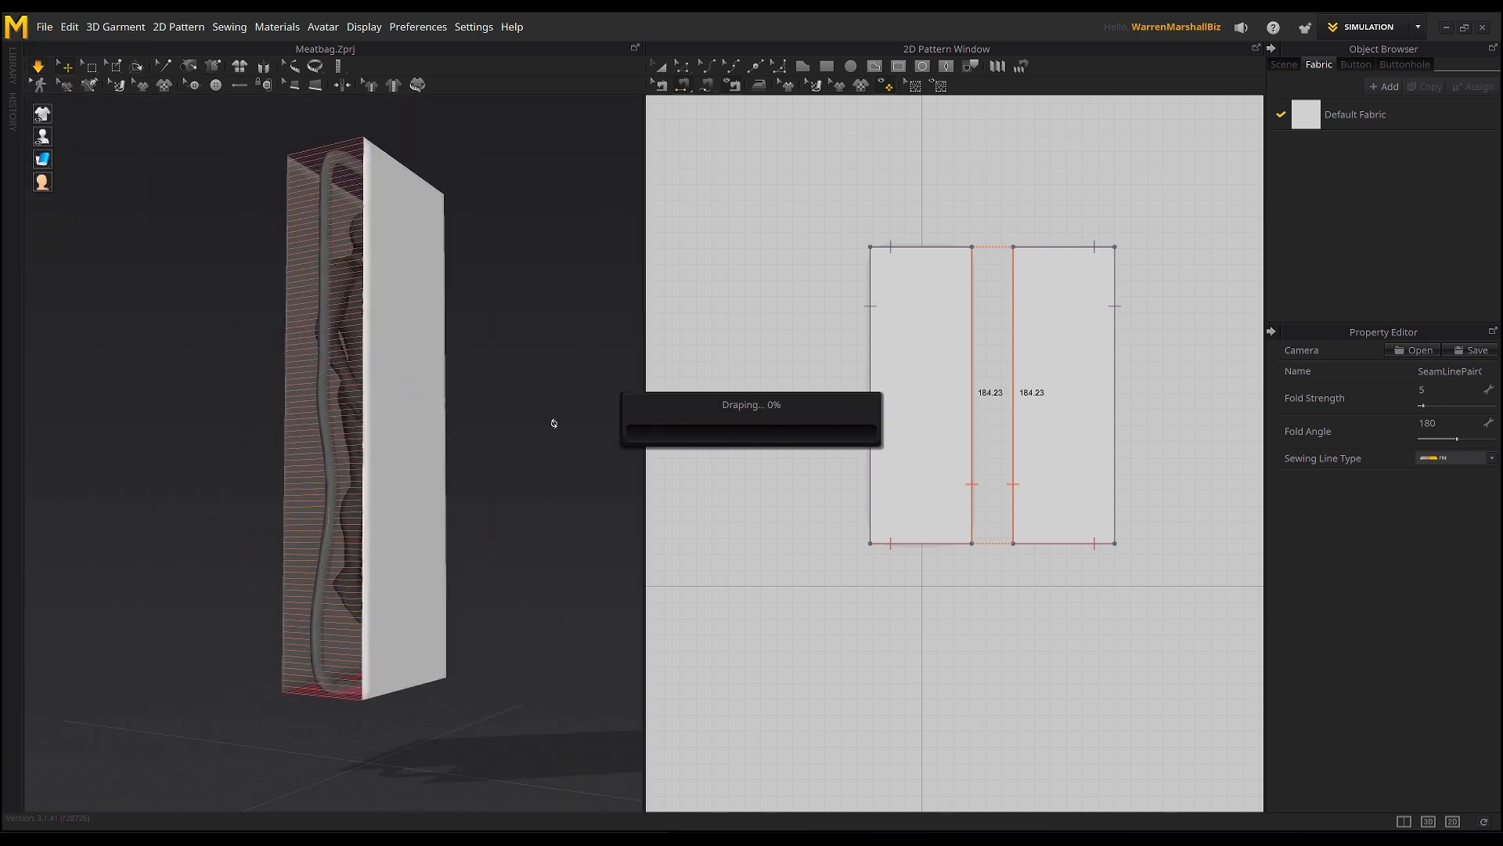
{"action": "scroll", "coordinate": [394, 217], "scroll_direction": "up", "scroll_amount": 2}
{"action": "right_click_drag", "start_coordinate": [530, 366], "coordinate": [329, 106]}
{"action": "key", "text": "ctrl+z"}
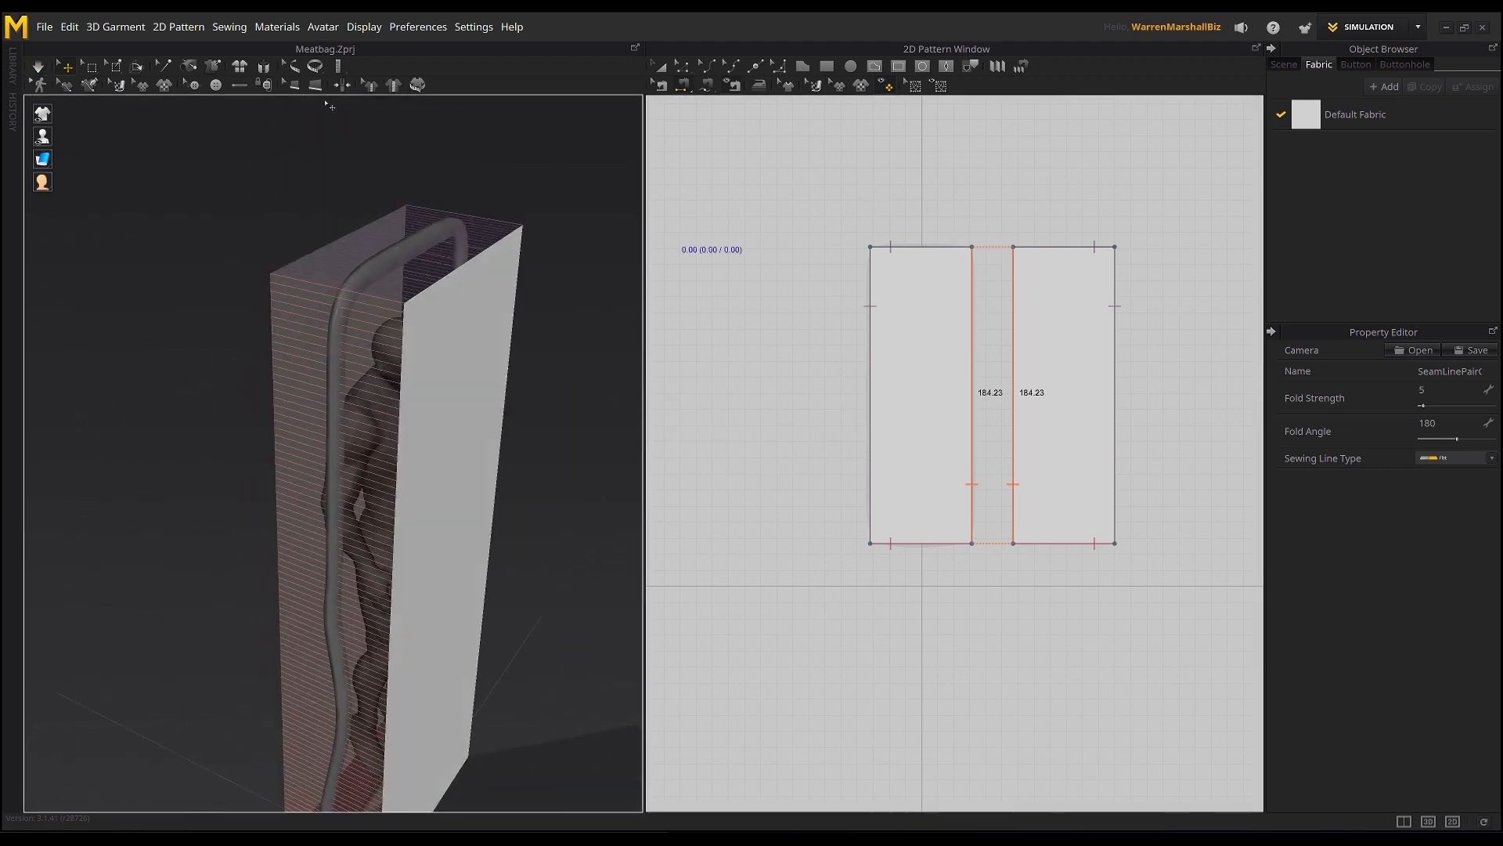
Step: Tack the upper corners of the front and back panels to the corners of the frame
{"action": "left_click", "coordinate": [194, 64]}
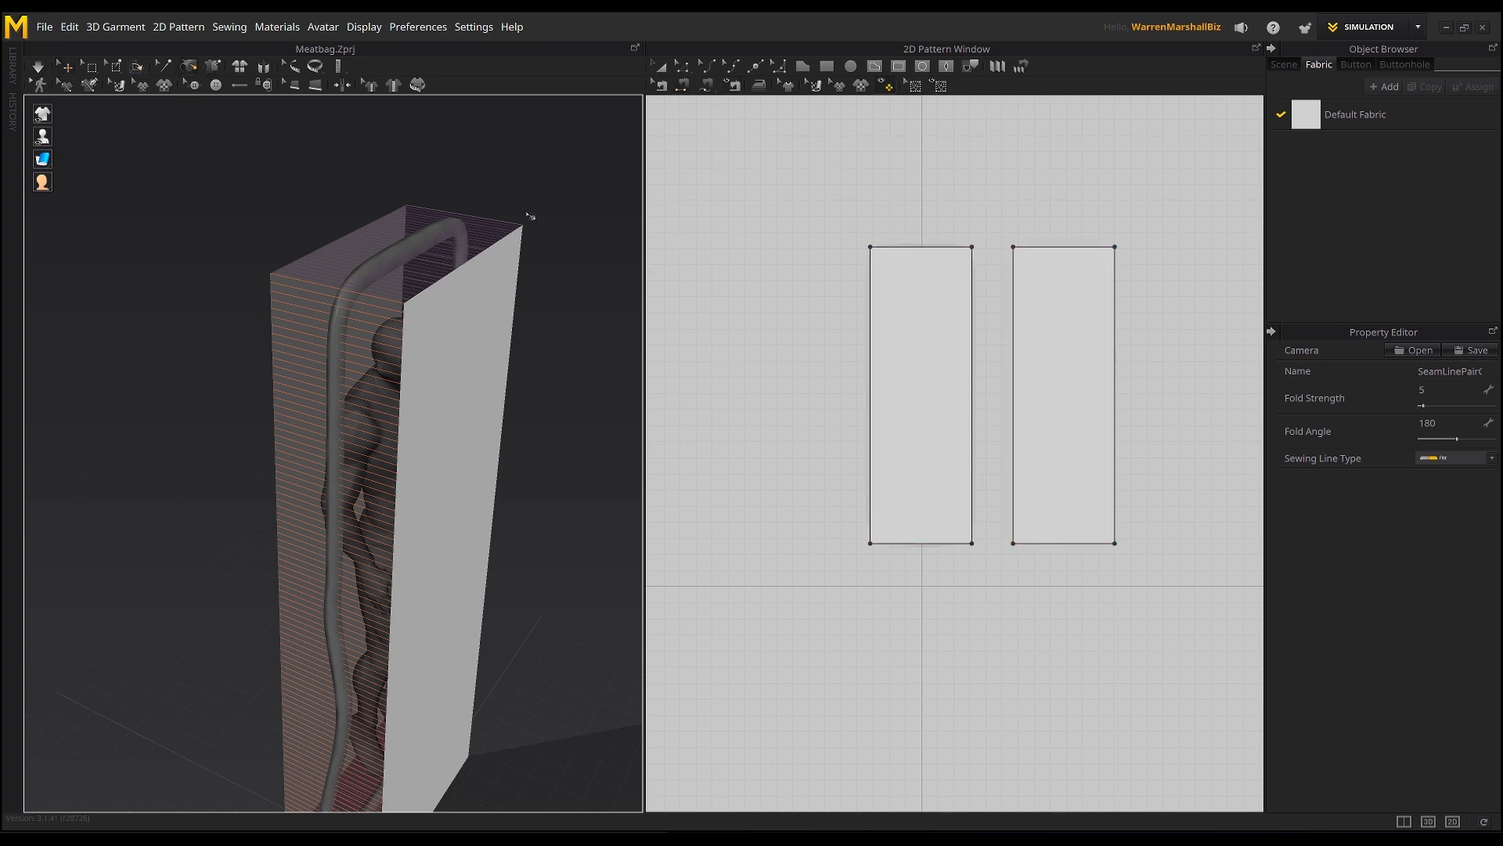
{"action": "right_click_drag", "start_coordinate": [451, 241], "coordinate": [483, 206]}
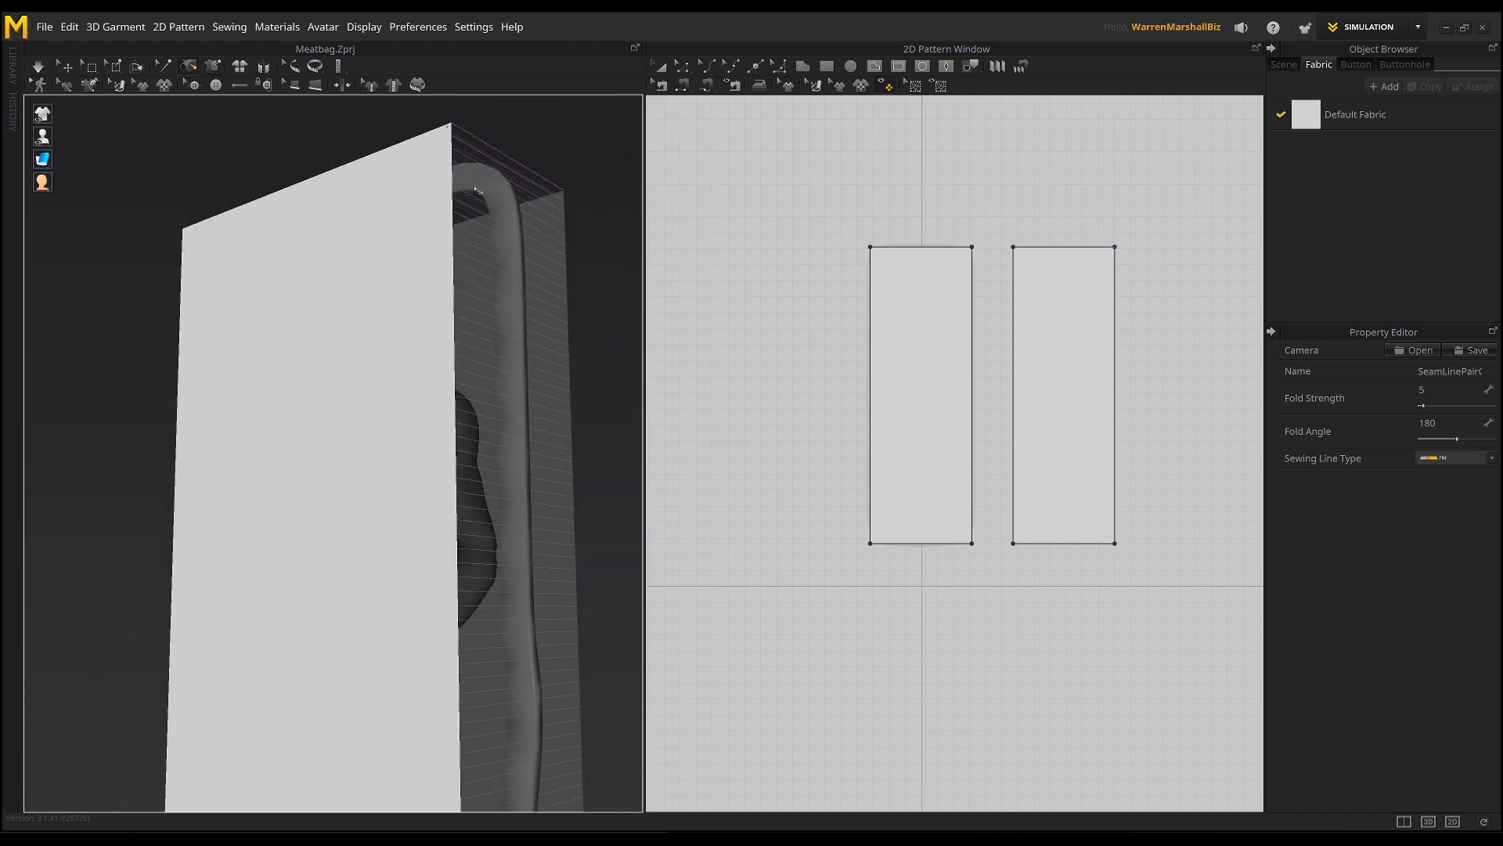
{"action": "left_click", "coordinate": [210, 67]}
{"action": "left_click", "coordinate": [453, 127]}
{"action": "left_click", "coordinate": [481, 192]}
{"action": "right_click_drag", "start_coordinate": [548, 198], "coordinate": [349, 204]}
{"action": "left_click", "coordinate": [278, 123]}
{"action": "left_click", "coordinate": [238, 179]}
{"action": "left_click", "coordinate": [498, 210]}
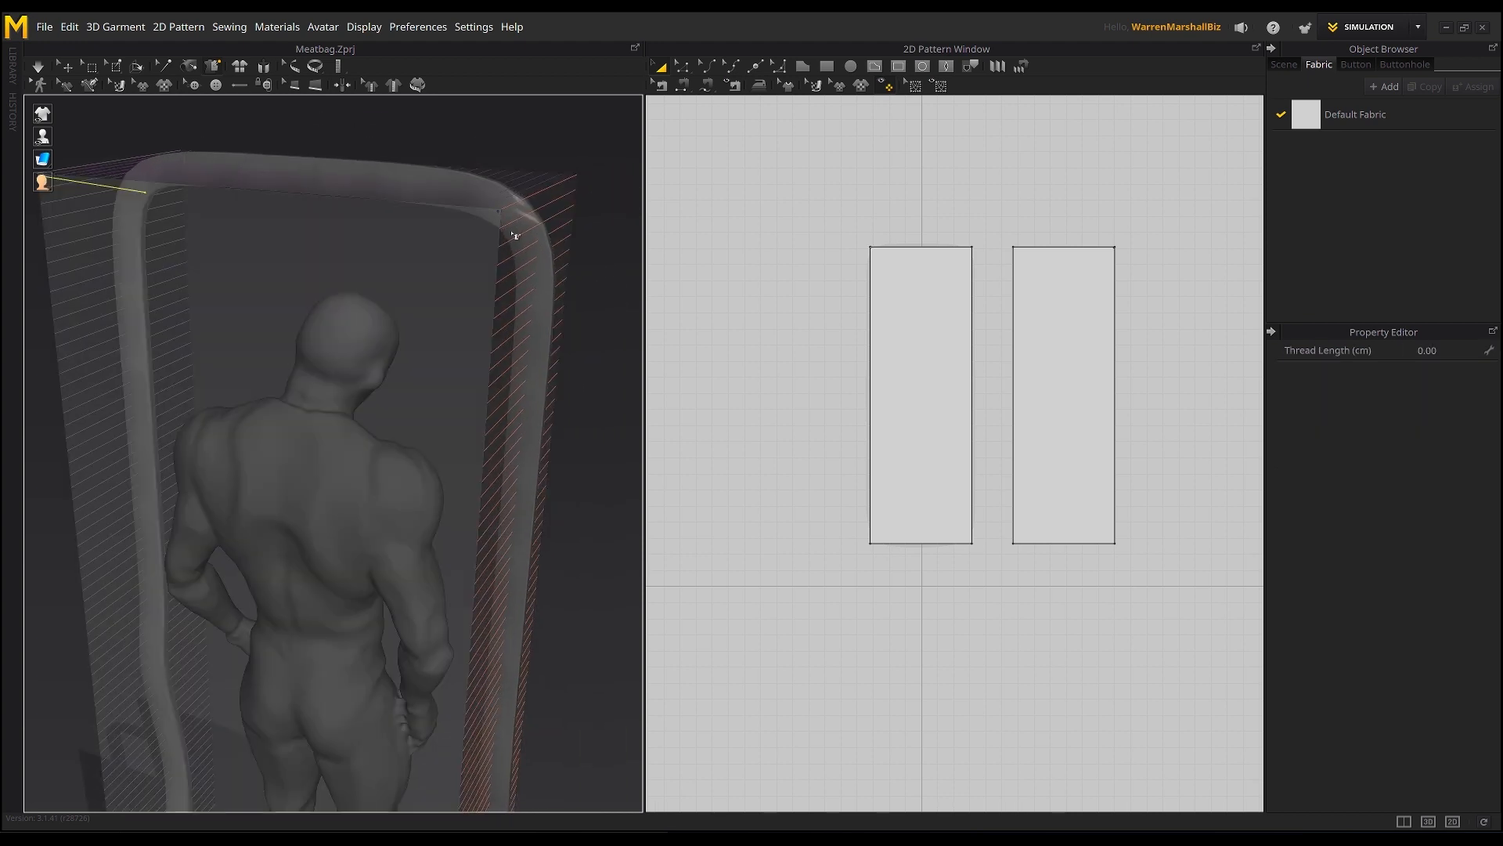
{"action": "left_click", "coordinate": [560, 272]}
{"action": "right_click_drag", "start_coordinate": [559, 273], "coordinate": [418, 242]}
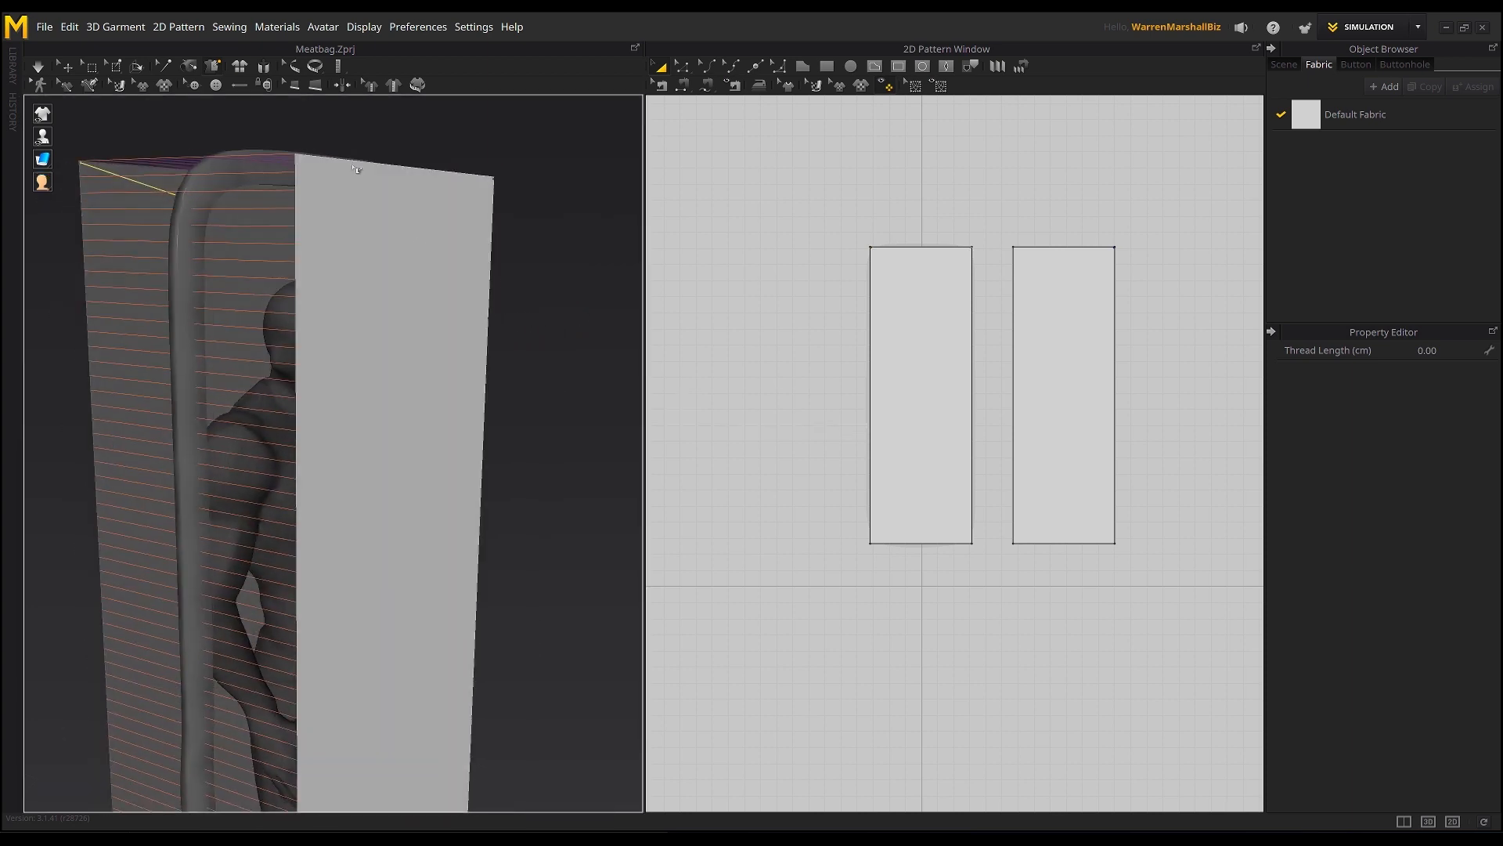
{"action": "left_click", "coordinate": [297, 157]}
{"action": "left_click", "coordinate": [213, 200]}
Step: Tack two intermediate points along each panel's upper edge to the frame's top bar, and test the drape
{"action": "right_click_drag", "start_coordinate": [213, 199], "coordinate": [392, 226]}
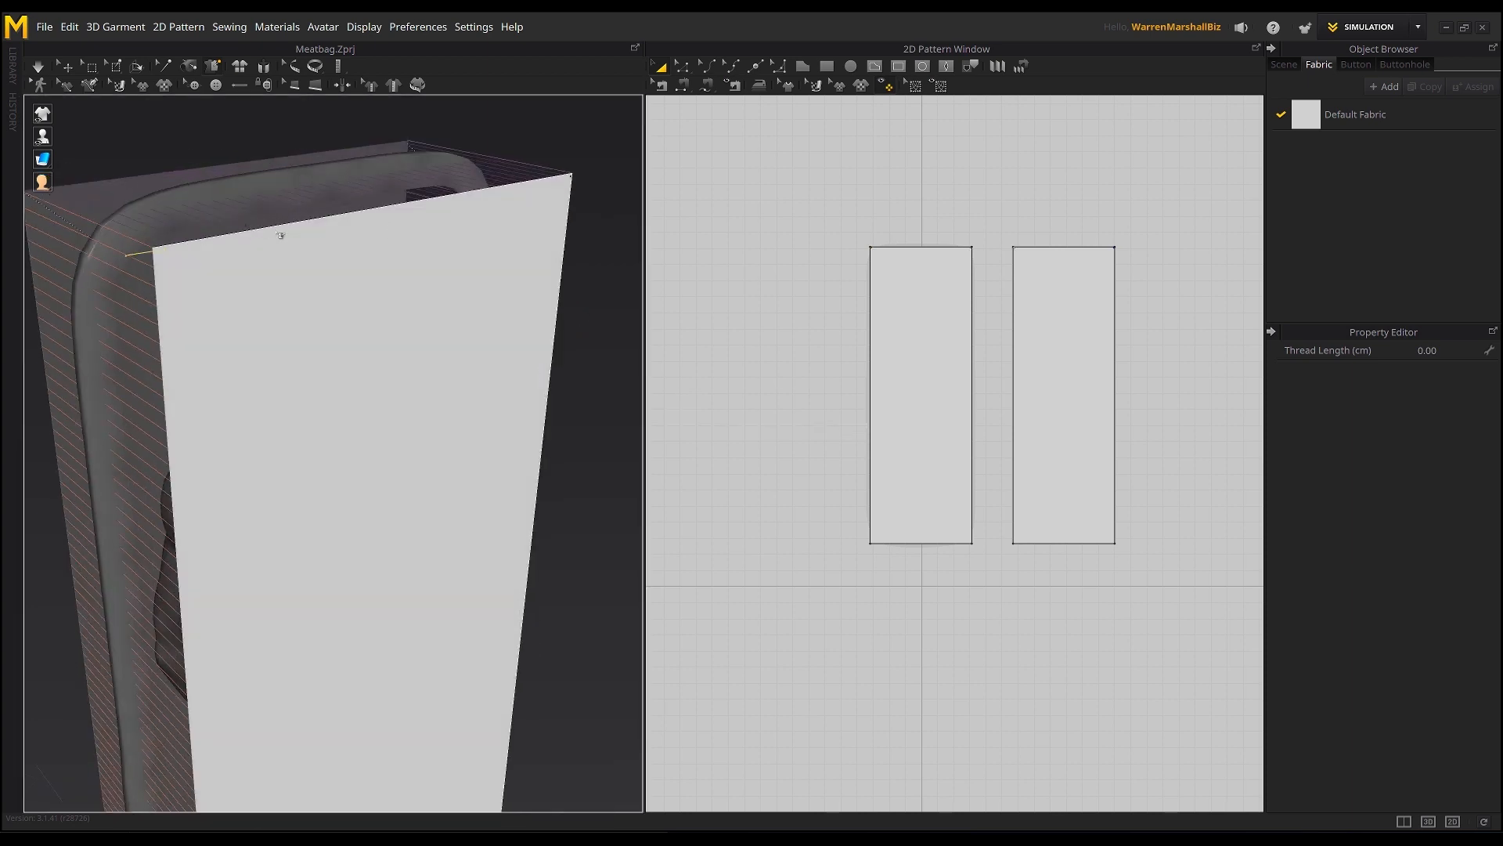
{"action": "left_click", "coordinate": [278, 230]}
{"action": "right_click_drag", "start_coordinate": [307, 199], "coordinate": [443, 310]}
{"action": "left_click", "coordinate": [192, 250]}
{"action": "left_click", "coordinate": [468, 309]}
{"action": "left_click", "coordinate": [413, 260]}
{"action": "right_click_drag", "start_coordinate": [414, 259], "coordinate": [281, 430]}
{"action": "left_click", "coordinate": [275, 425]}
{"action": "left_click", "coordinate": [295, 316]}
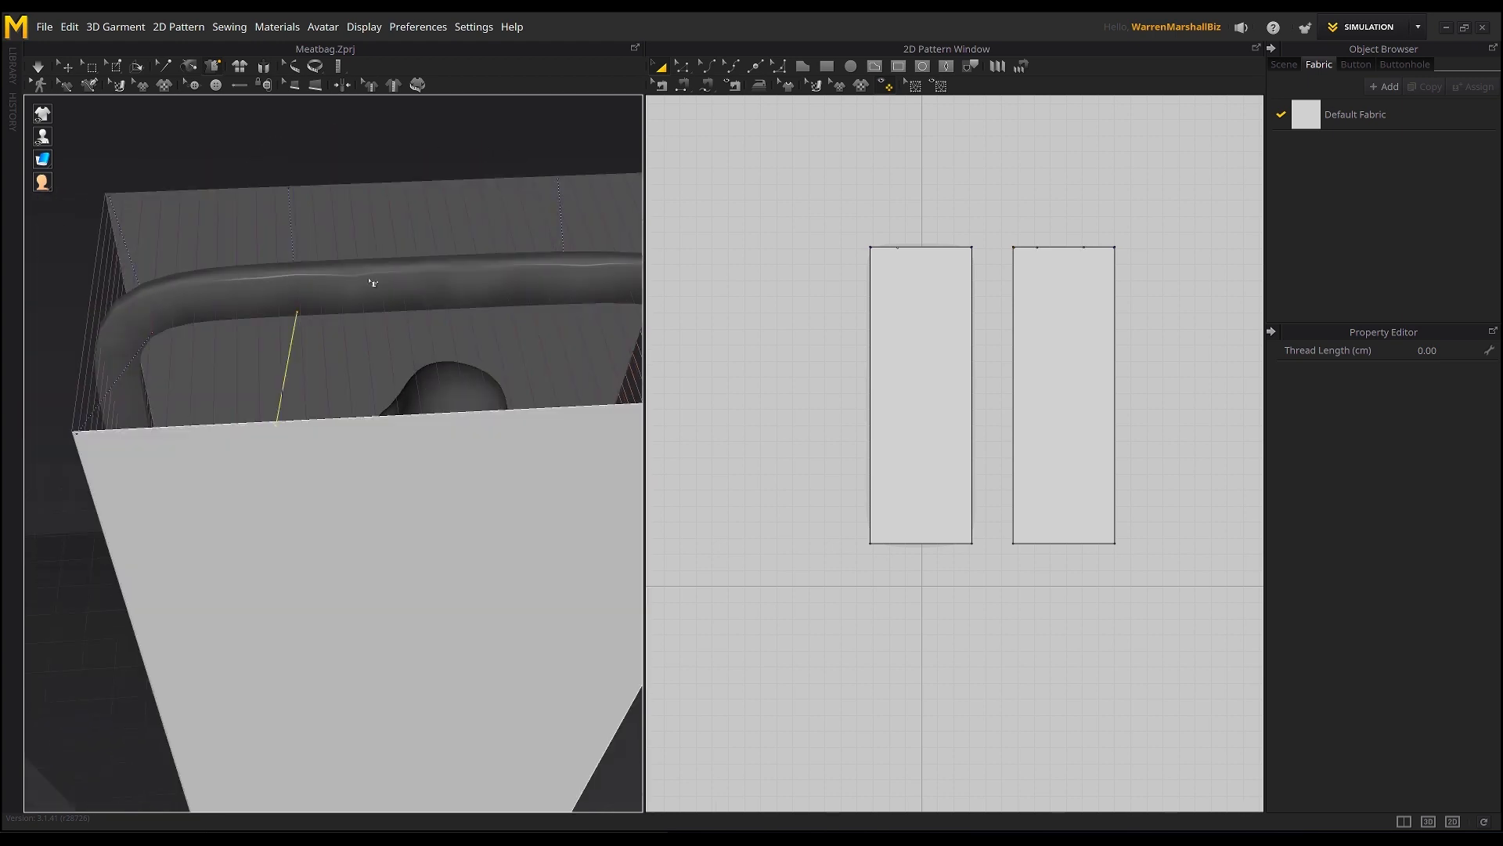
{"action": "middle_click_drag", "start_coordinate": [373, 284], "coordinate": [165, 290]}
{"action": "left_click", "coordinate": [371, 418]}
{"action": "left_click", "coordinate": [360, 312]}
{"action": "right_click_drag", "start_coordinate": [361, 312], "coordinate": [457, 249]}
{"action": "key", "text": "space"}
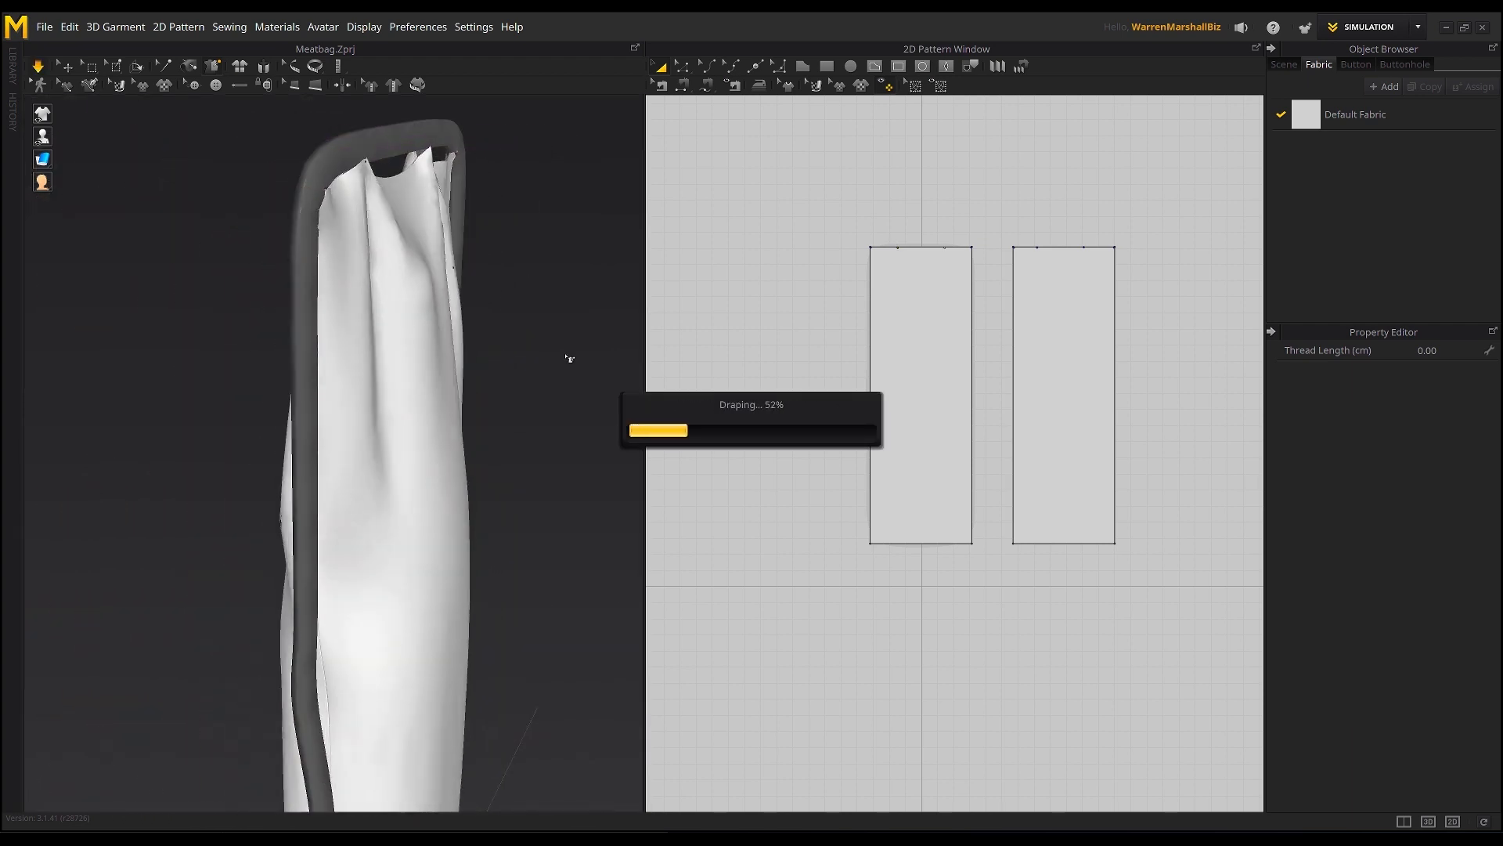
{"action": "key", "text": "ctrl+z"}
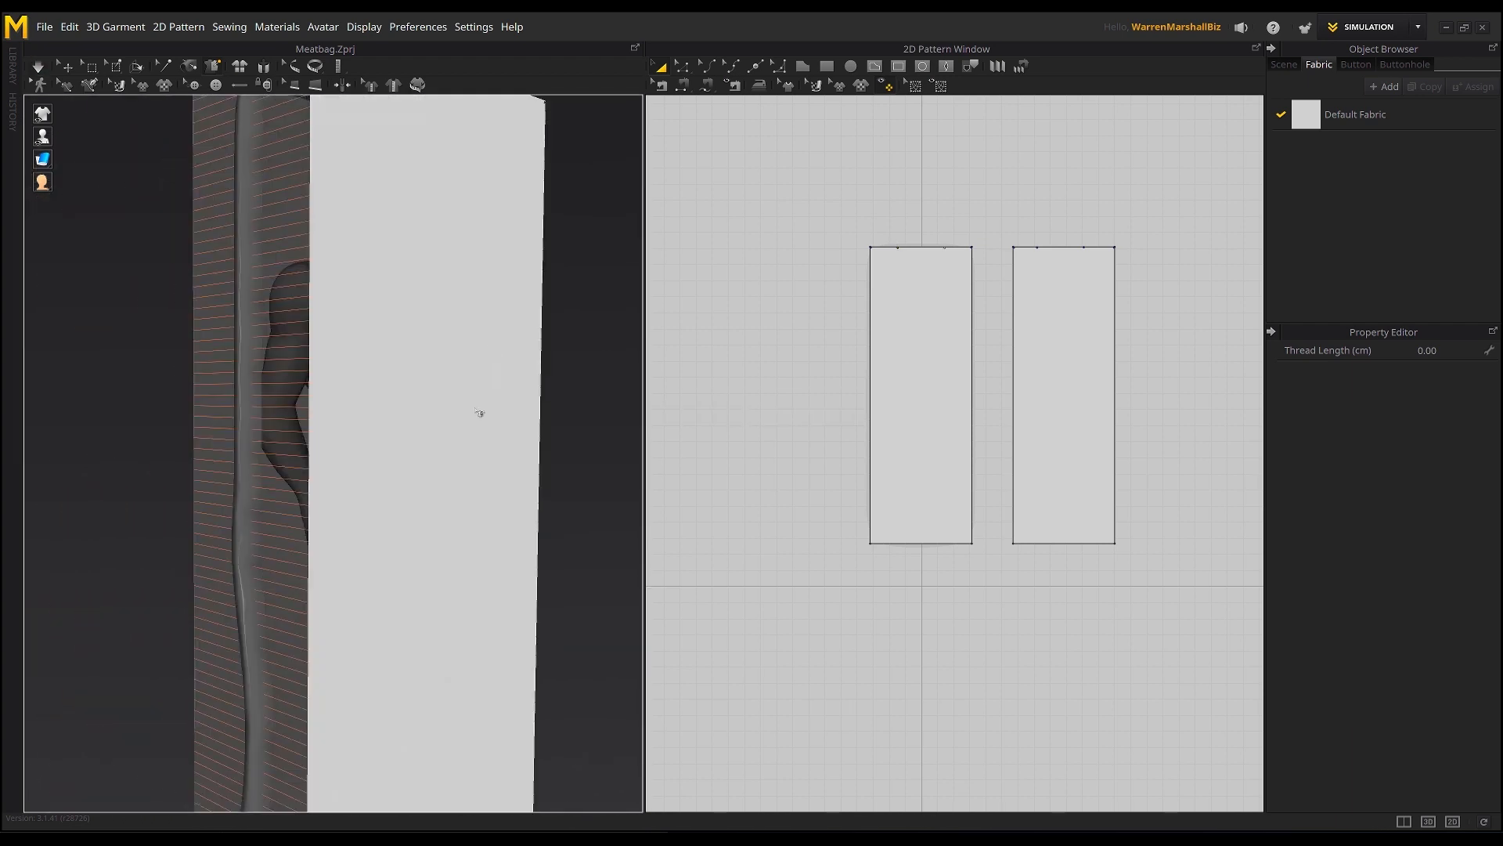
Step: Narrow both panels to about 51 cm by moving their two long edges inward, inside the frame outline
{"action": "middle_click_drag", "start_coordinate": [480, 412], "coordinate": [390, 507]}
{"action": "left_click", "coordinate": [683, 67]}
{"action": "left_click", "coordinate": [870, 366]}
{"action": "left_click", "coordinate": [1009, 251], "text": "shift"}
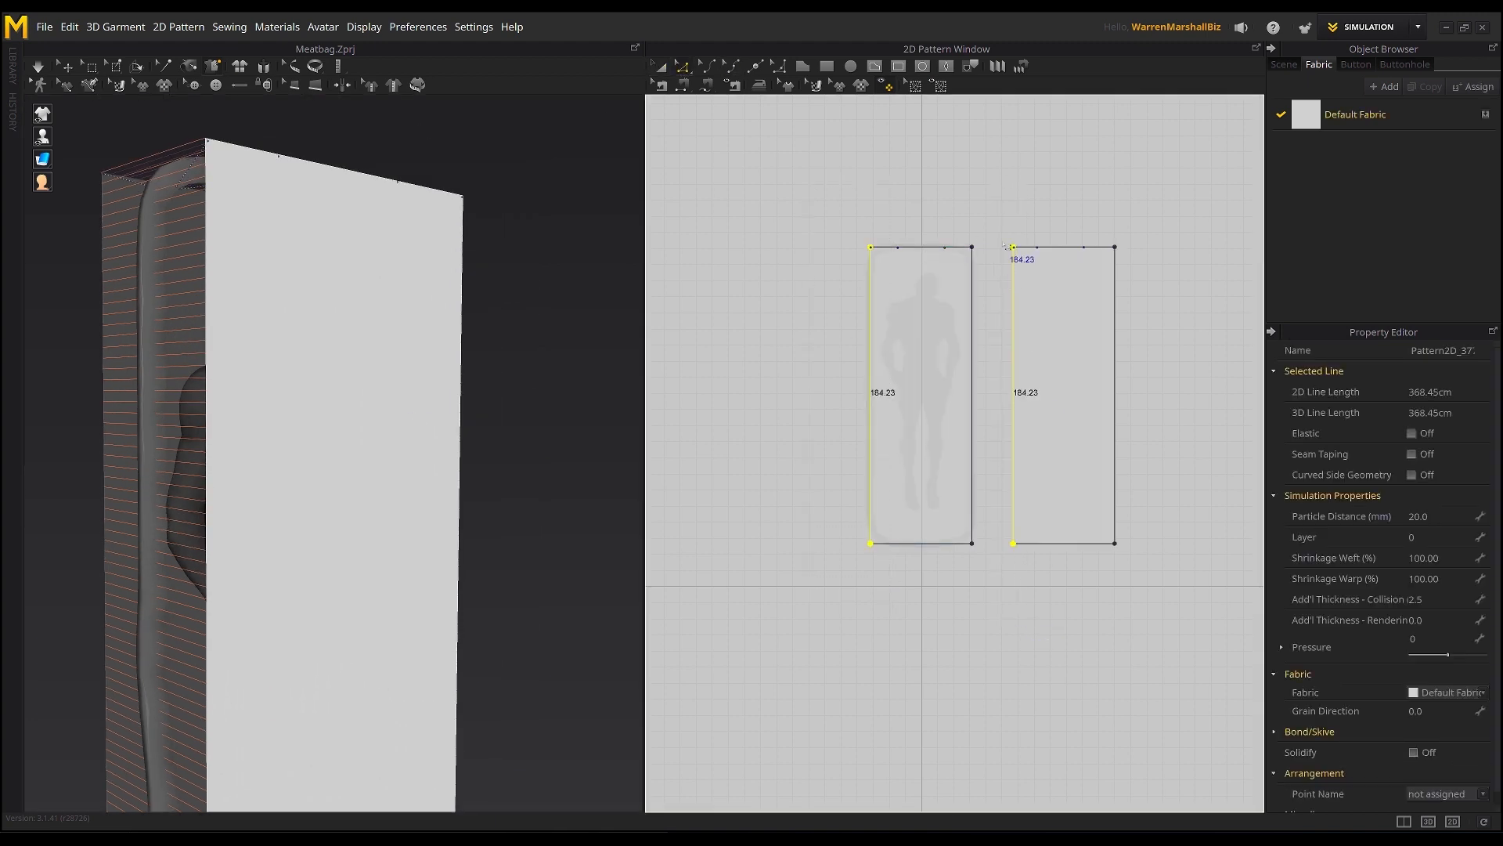
{"action": "left_click_drag", "start_coordinate": [1020, 252], "coordinate": [1025, 251]}
{"action": "right_click_drag", "start_coordinate": [470, 352], "coordinate": [572, 384]}
{"action": "left_click_drag", "start_coordinate": [954, 220], "coordinate": [987, 595]}
{"action": "left_click_drag", "start_coordinate": [1122, 253], "coordinate": [1110, 252]}
{"action": "scroll", "coordinate": [930, 264], "scroll_direction": "up", "scroll_amount": 3}
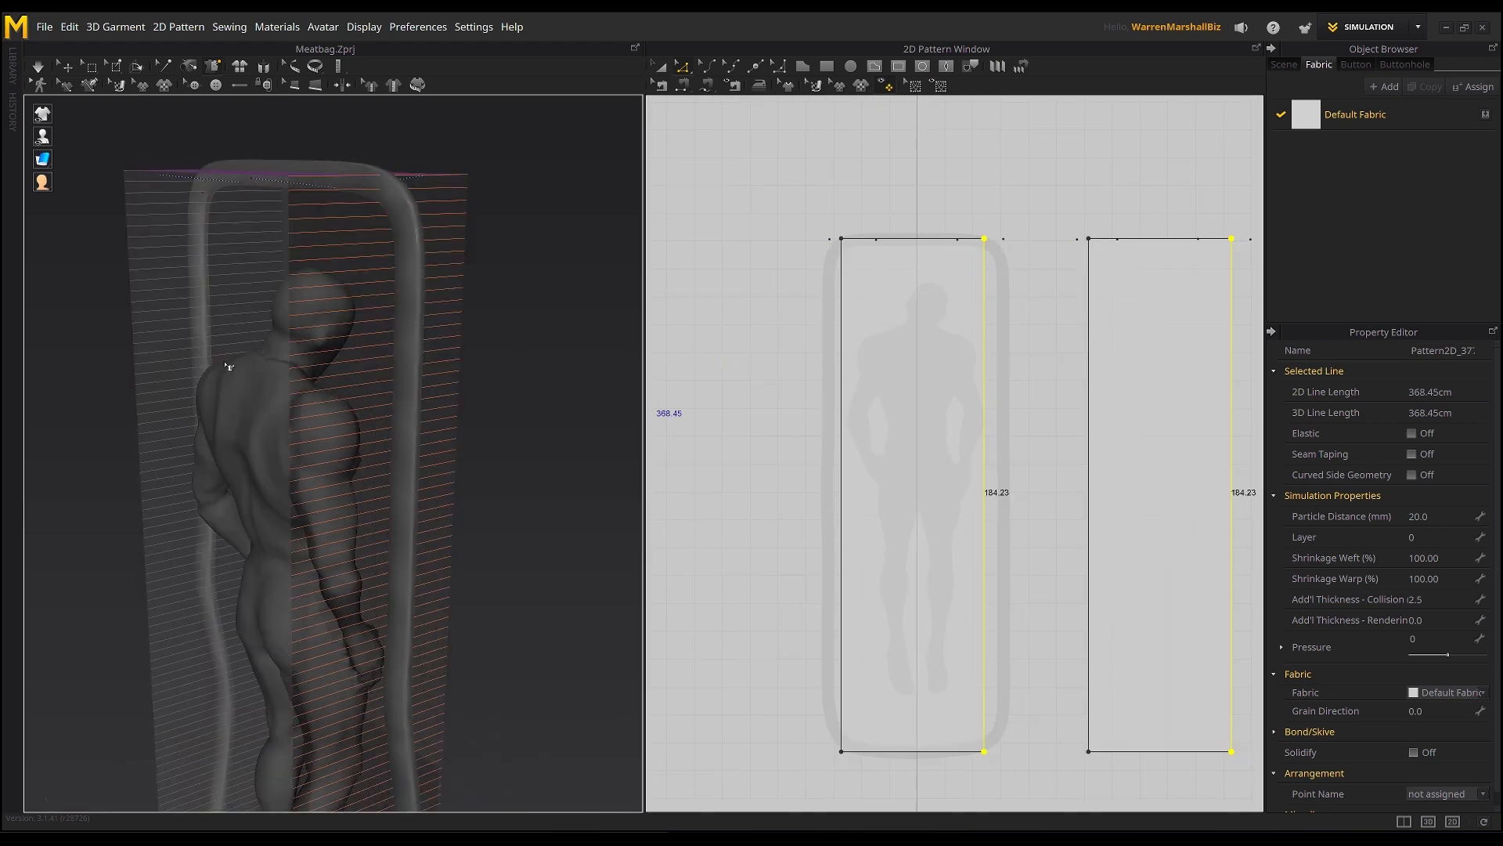
{"action": "key", "text": "a"}
{"action": "key", "text": "Delete"}
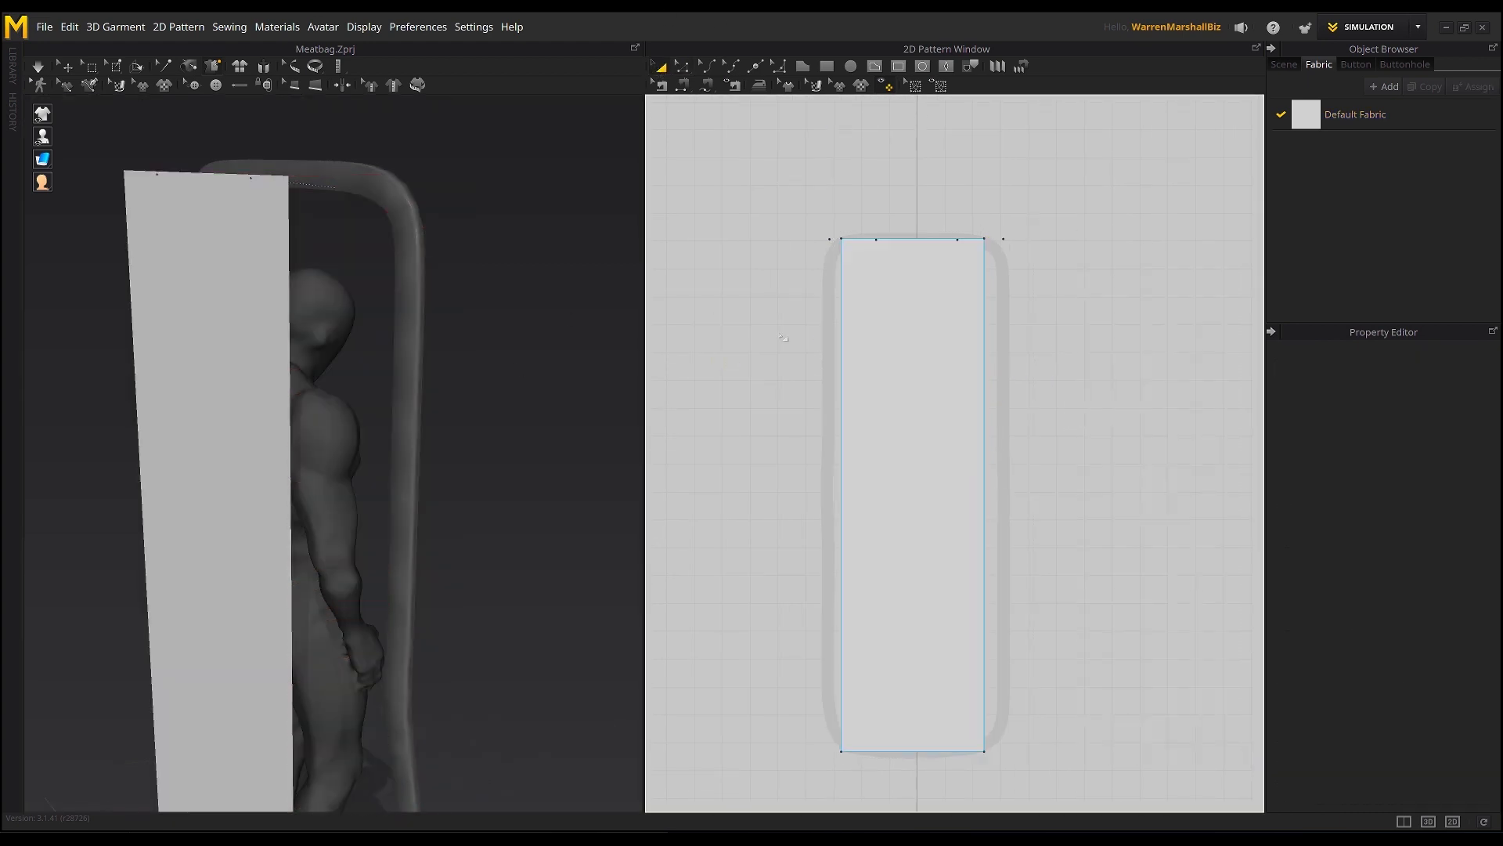
{"action": "right_click_drag", "start_coordinate": [439, 368], "coordinate": [335, 365]}
{"action": "key", "text": "ctrl+z"}
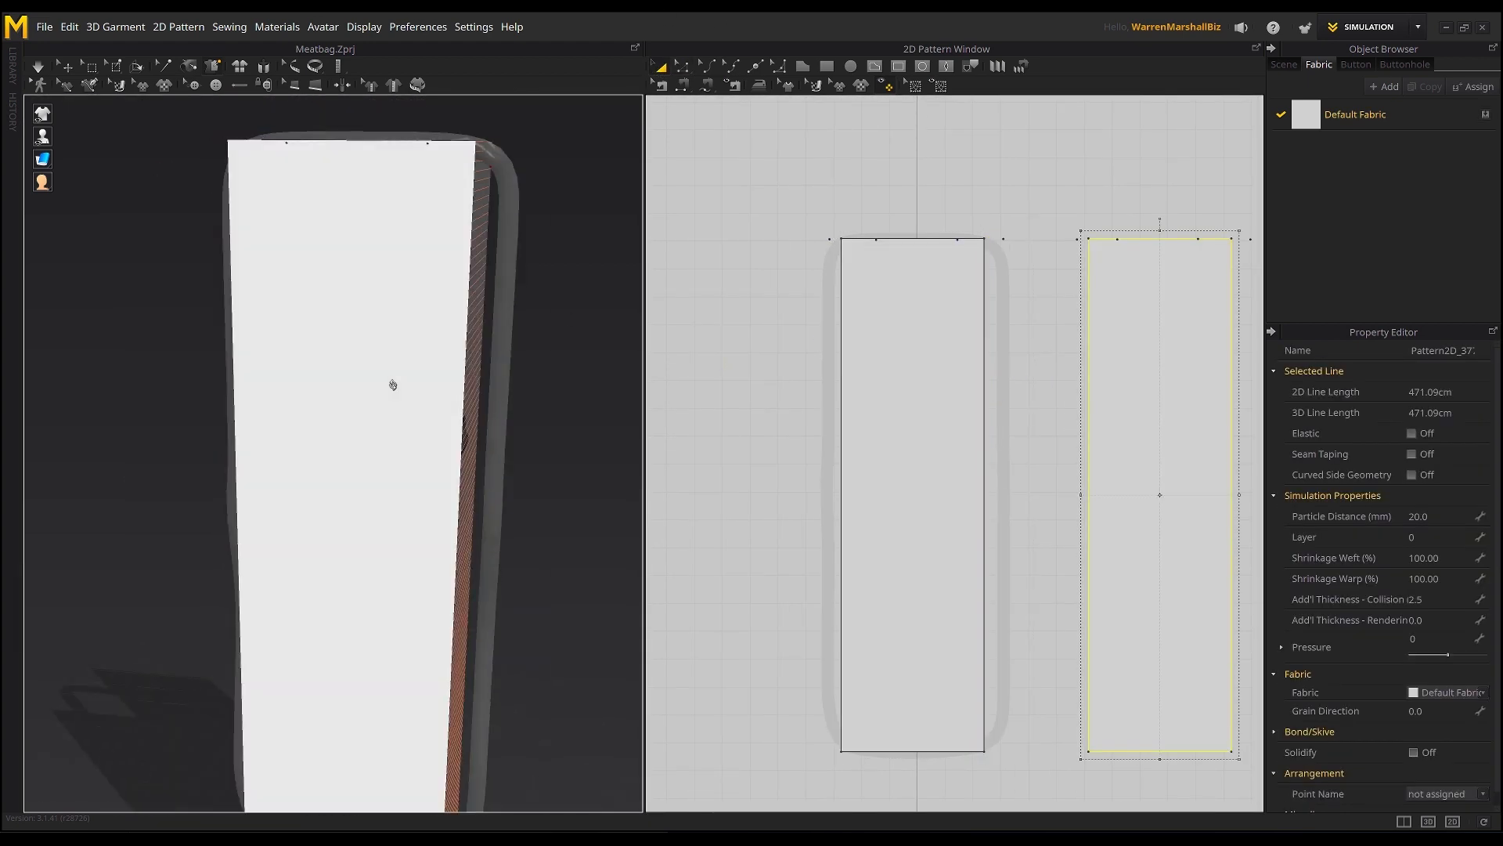
Step: Delete the back panel and centre the remaining front panel over the frame outline
{"action": "left_click", "coordinate": [863, 371]}
{"action": "key", "text": "Delete"}
{"action": "left_click_drag", "start_coordinate": [1137, 380], "coordinate": [894, 384], "text": "shift"}
Step: Shorten the panel by moving its upper and lower edges inward so that it fits inside the frame outline
{"action": "key", "text": "z"}
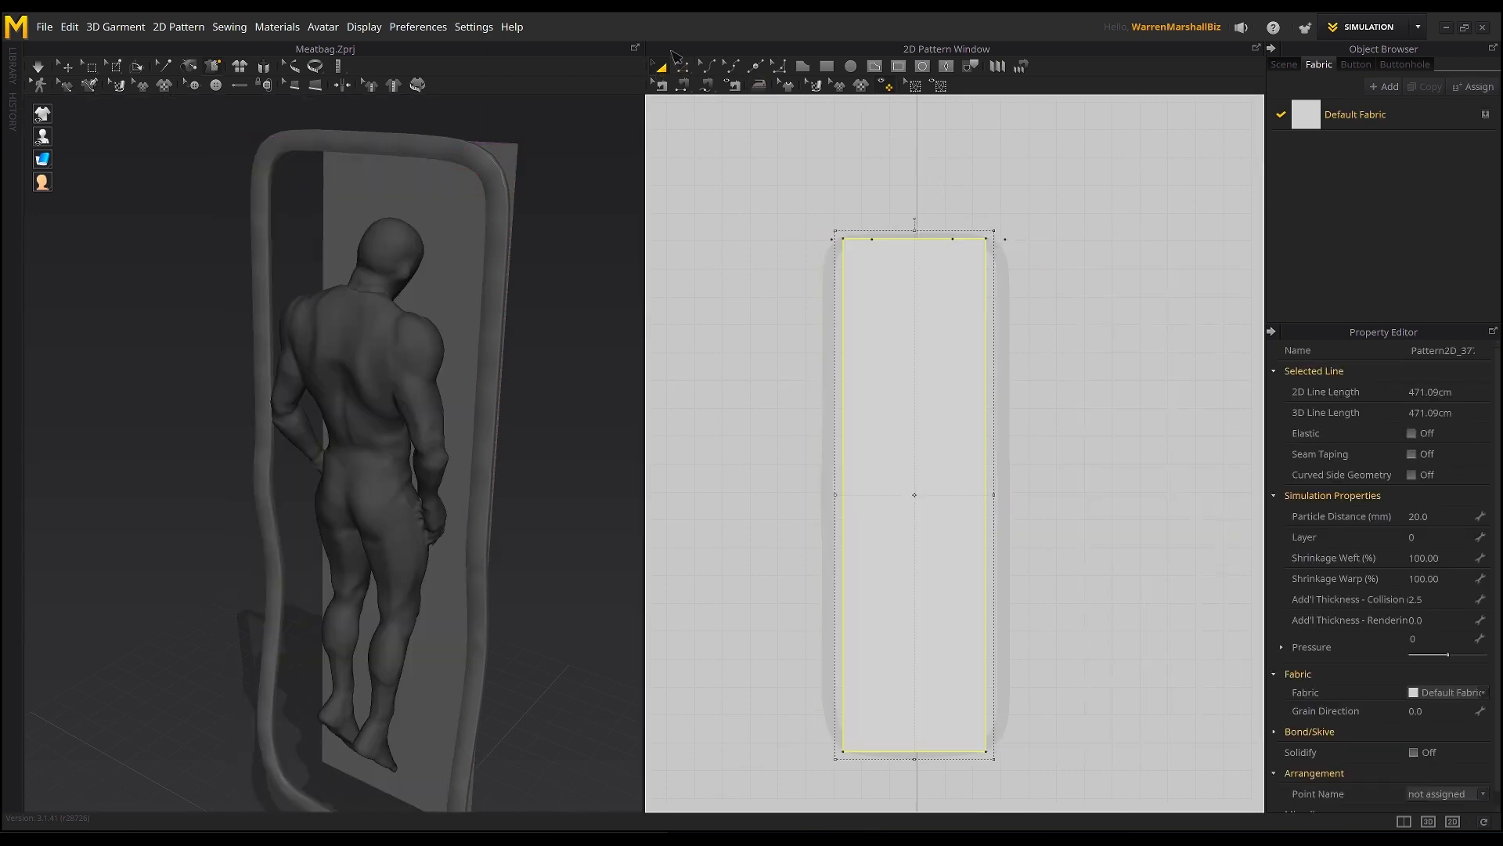
{"action": "left_click", "coordinate": [993, 248]}
{"action": "mouse_move", "coordinate": [987, 242]}
{"action": "left_mouse_down"}
{"action": "mouse_move", "coordinate": [986, 274]}
{"action": "mouse_move", "coordinate": [982, 257]}
{"action": "left_mouse_up"}
{"action": "middle_click_drag", "start_coordinate": [950, 392], "coordinate": [953, 286]}
{"action": "left_click_drag", "start_coordinate": [723, 580], "coordinate": [1015, 720]}
{"action": "left_click_drag", "start_coordinate": [992, 647], "coordinate": [989, 615]}
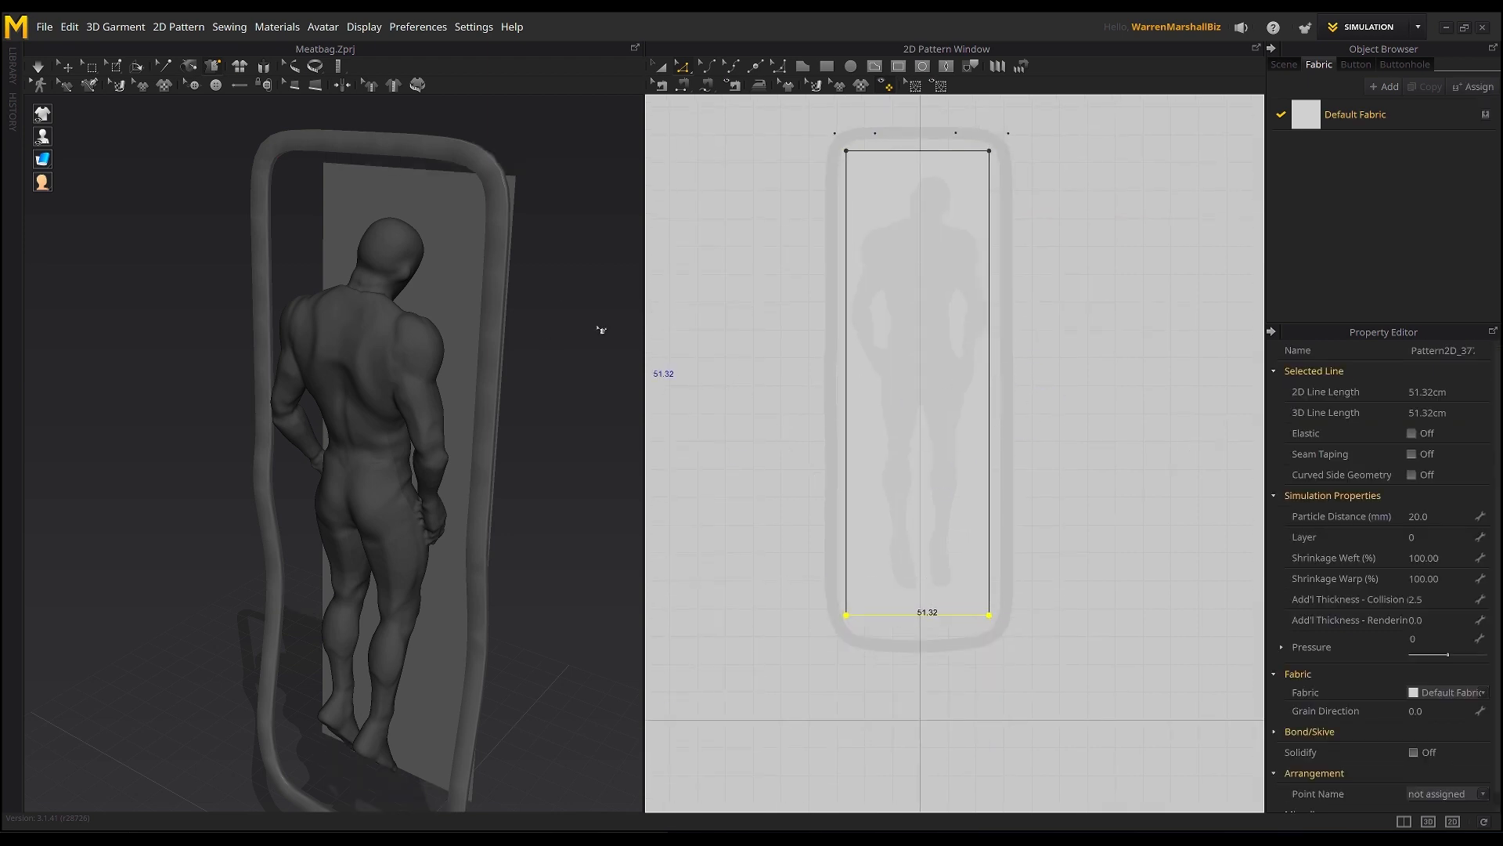
Step: Reposition the four existing tacks onto the shortened panel's upper corners and upper edge
{"action": "right_click_drag", "start_coordinate": [602, 330], "coordinate": [437, 358]}
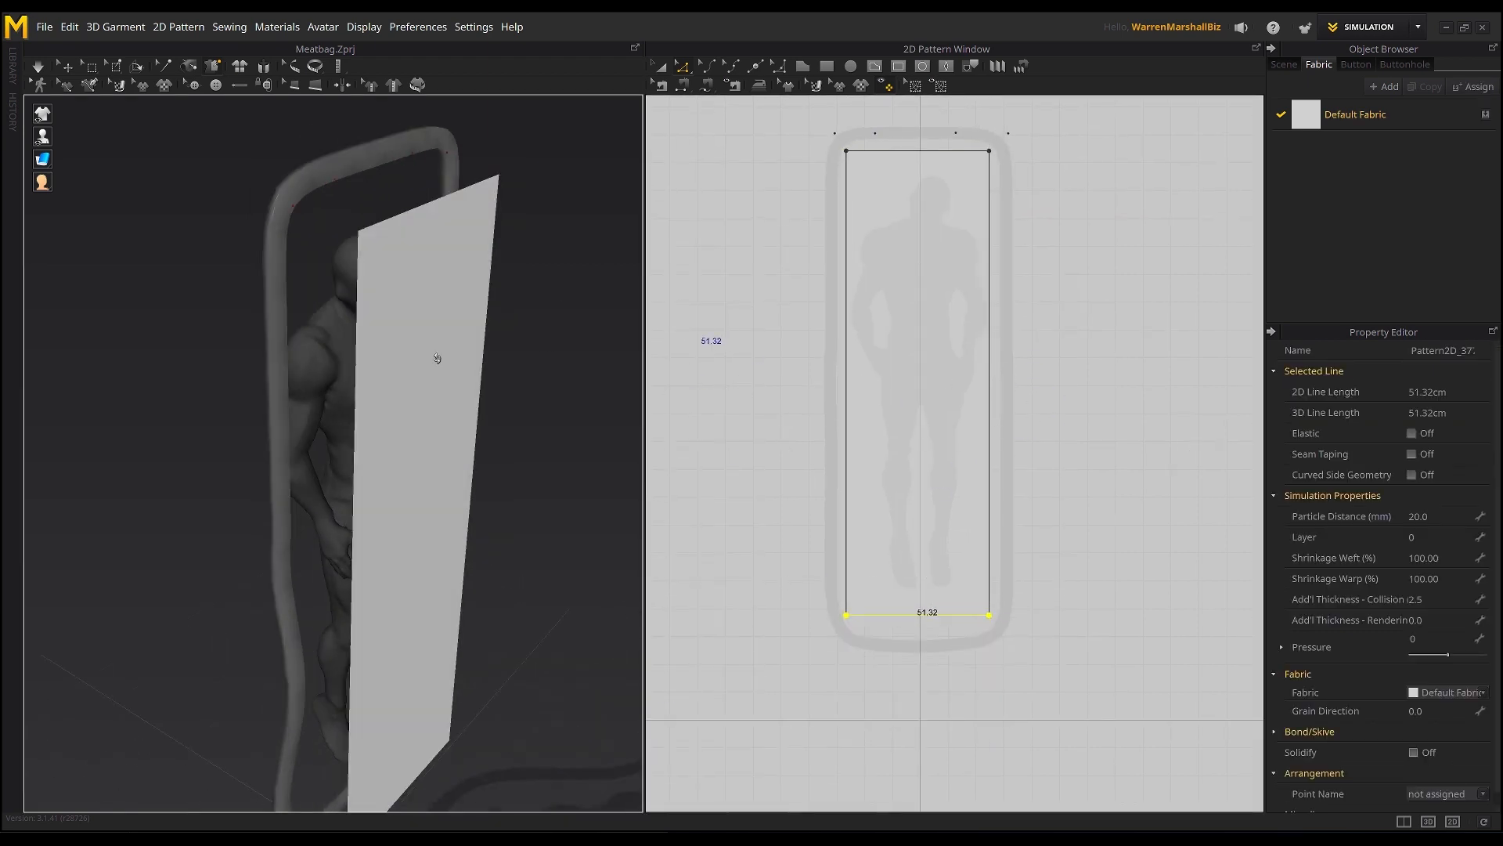
{"action": "left_click", "coordinate": [844, 139]}
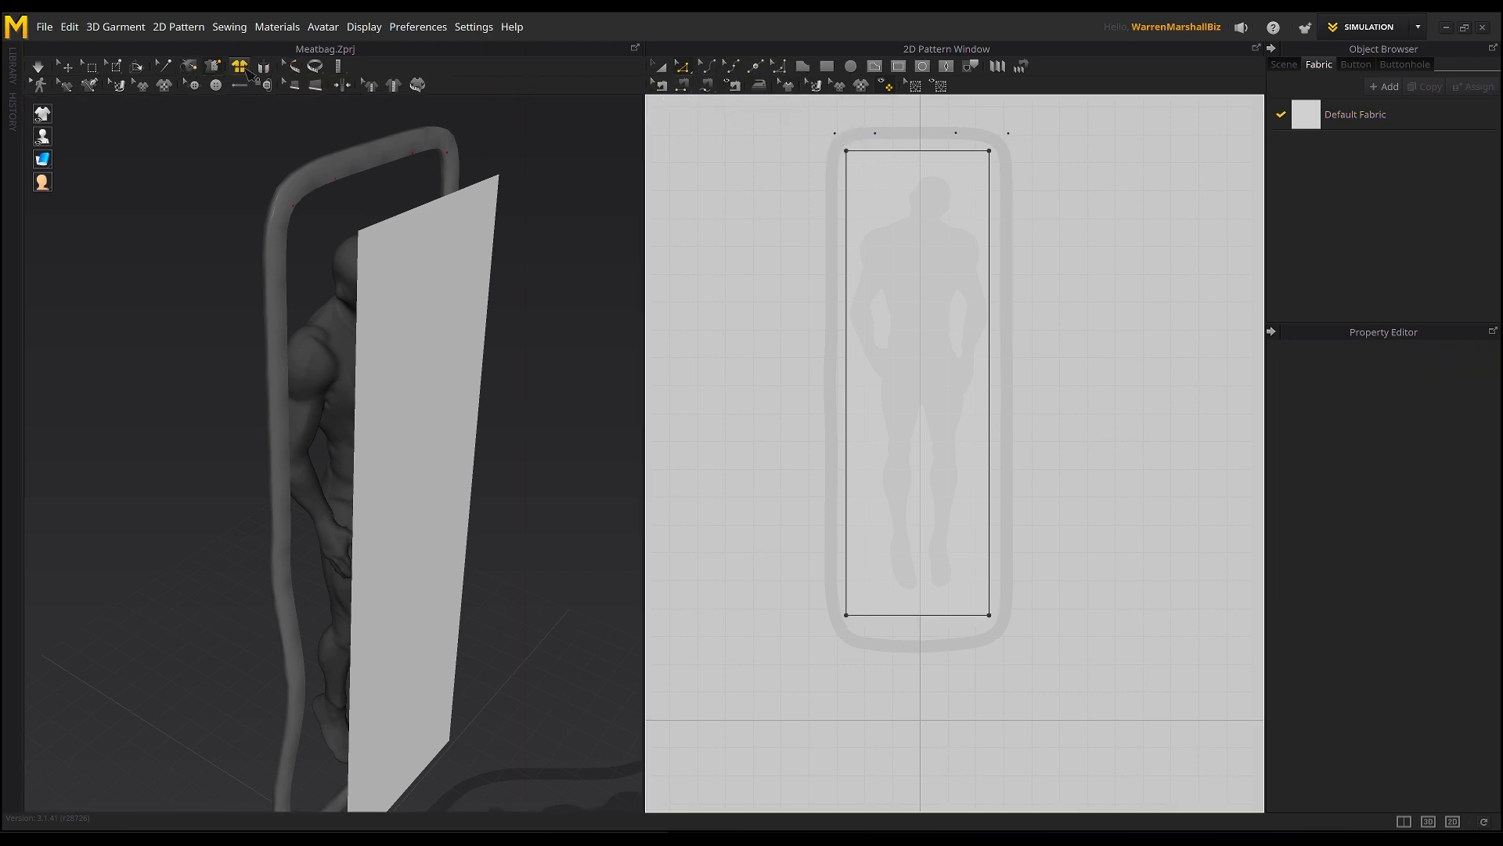
{"action": "left_click", "coordinate": [191, 67]}
{"action": "left_click", "coordinate": [848, 154]}
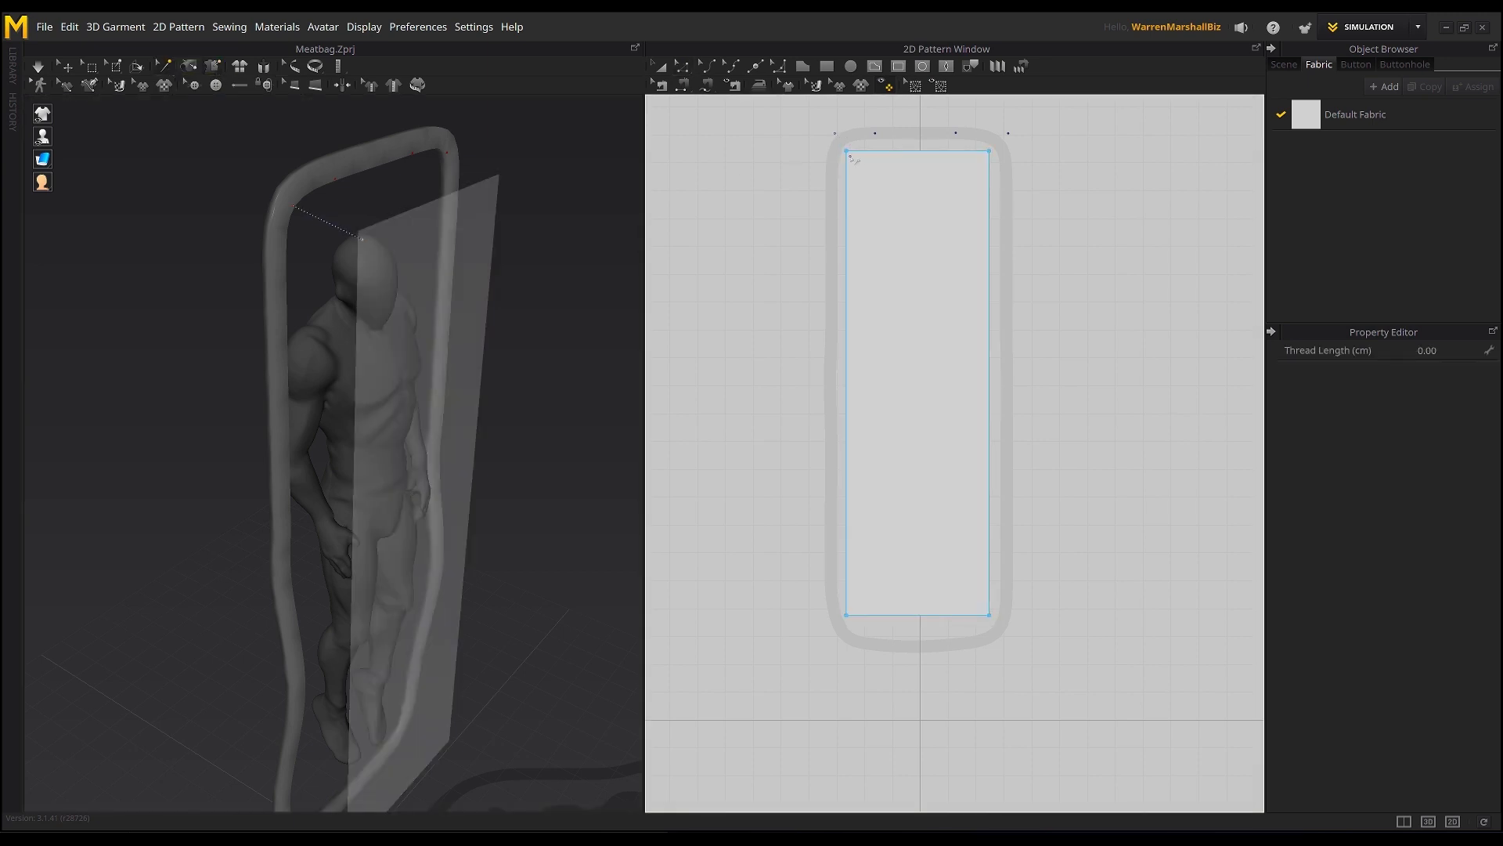
{"action": "left_click_drag", "start_coordinate": [874, 134], "coordinate": [987, 159]}
{"action": "right_click_drag", "start_coordinate": [462, 248], "coordinate": [449, 383]}
{"action": "key", "text": "space"}
{"action": "key", "text": "space"}
{"action": "left_click", "coordinate": [891, 154]}
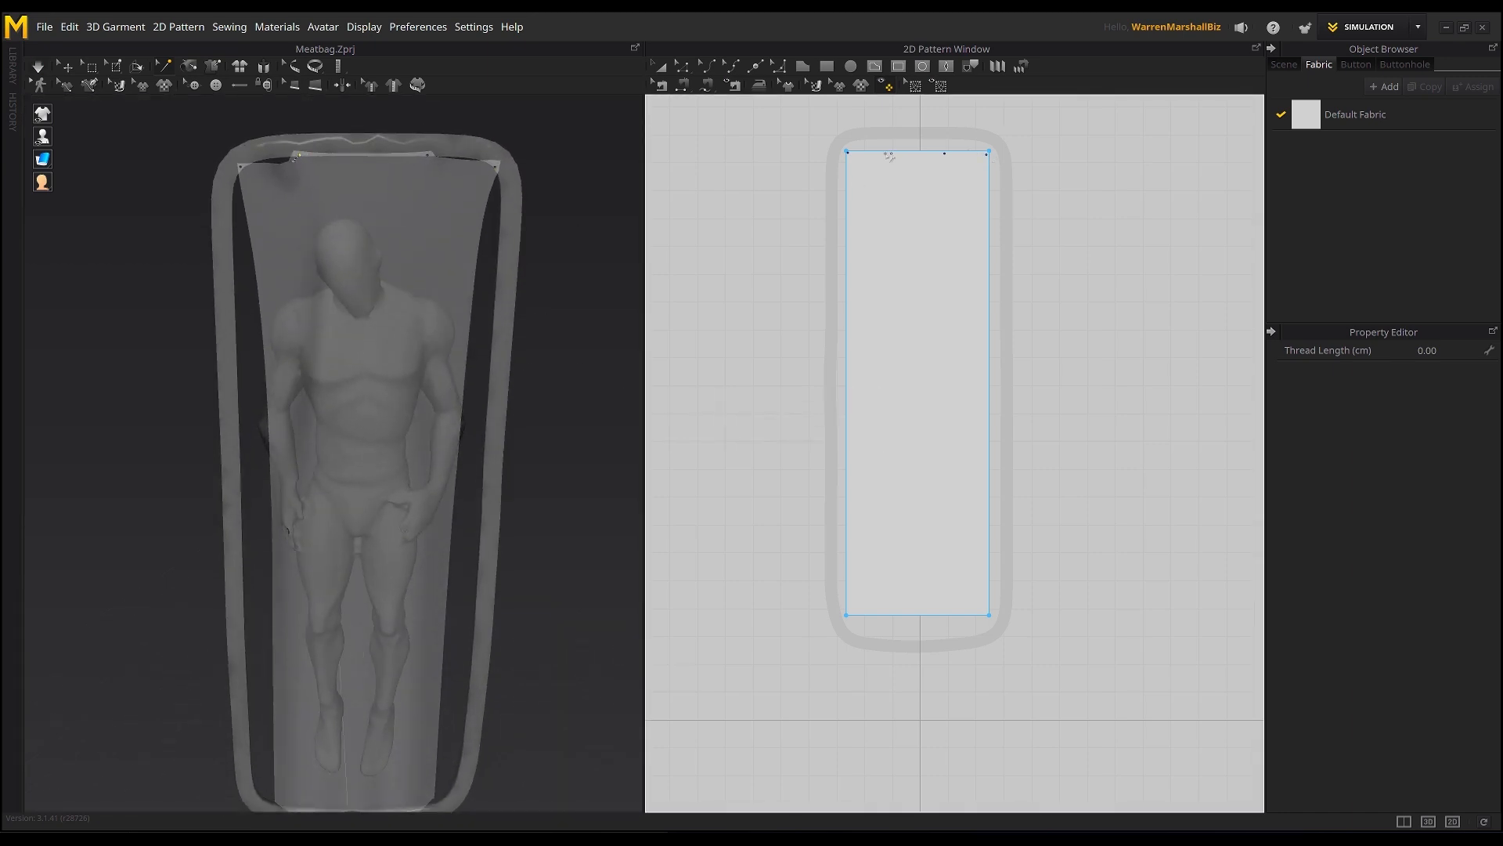
Step: Test how the panel hangs from its upper tacks in the simulation, and return it to its flat position
{"action": "key", "text": "space"}
{"action": "right_click_drag", "start_coordinate": [470, 376], "coordinate": [506, 386]}
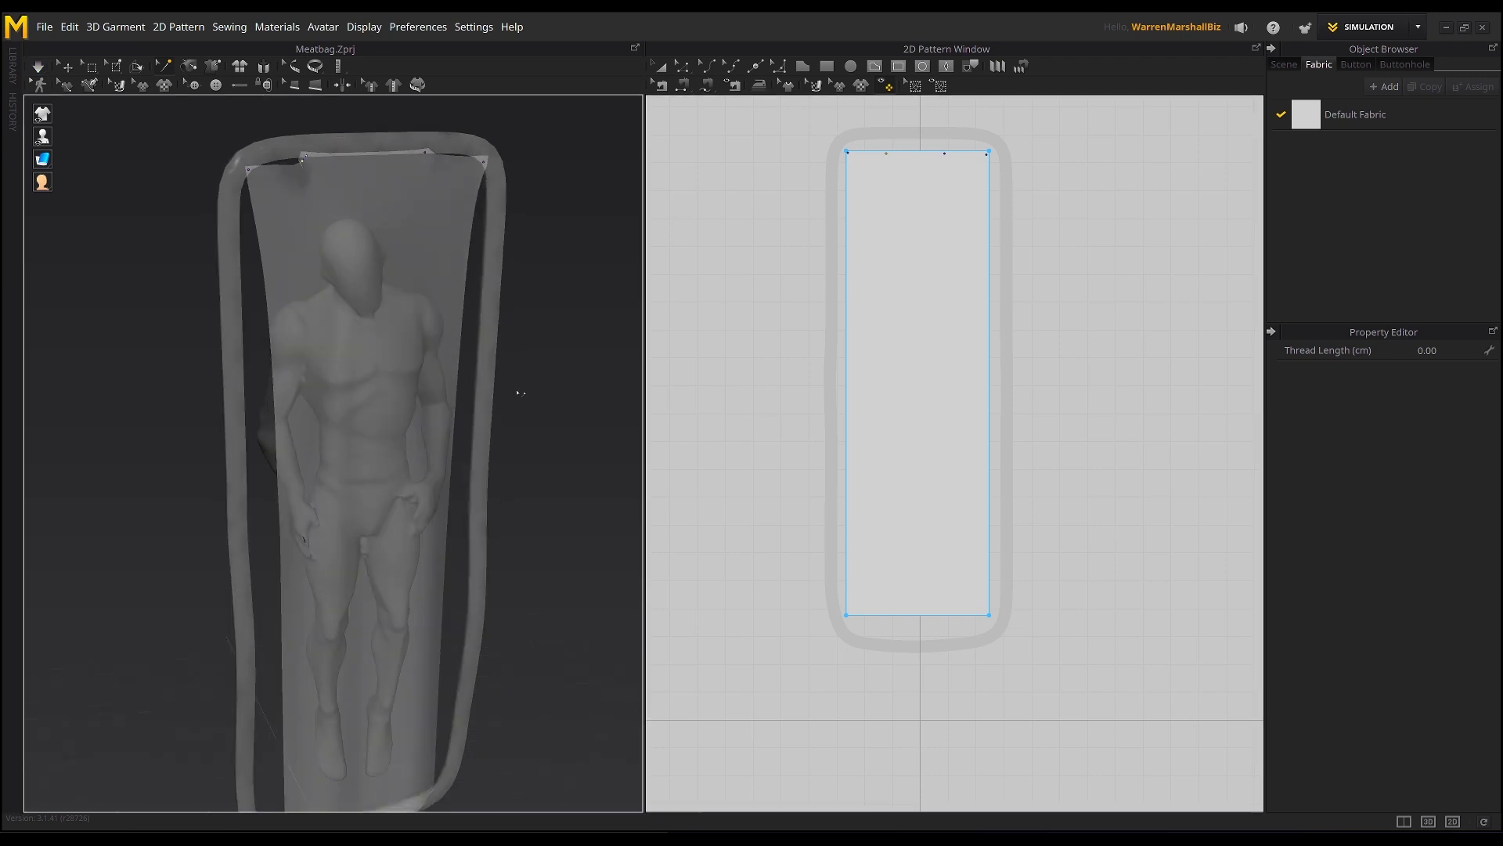
{"action": "key", "text": "space"}
{"action": "middle_click_drag", "start_coordinate": [506, 386], "coordinate": [517, 301]}
{"action": "mouse_move", "coordinate": [43, 159]}
{"action": "right_click_drag", "start_coordinate": [94, 235], "coordinate": [141, 235]}
{"action": "left_click", "coordinate": [67, 67]}
{"action": "right_click_drag", "start_coordinate": [349, 275], "coordinate": [304, 256]}
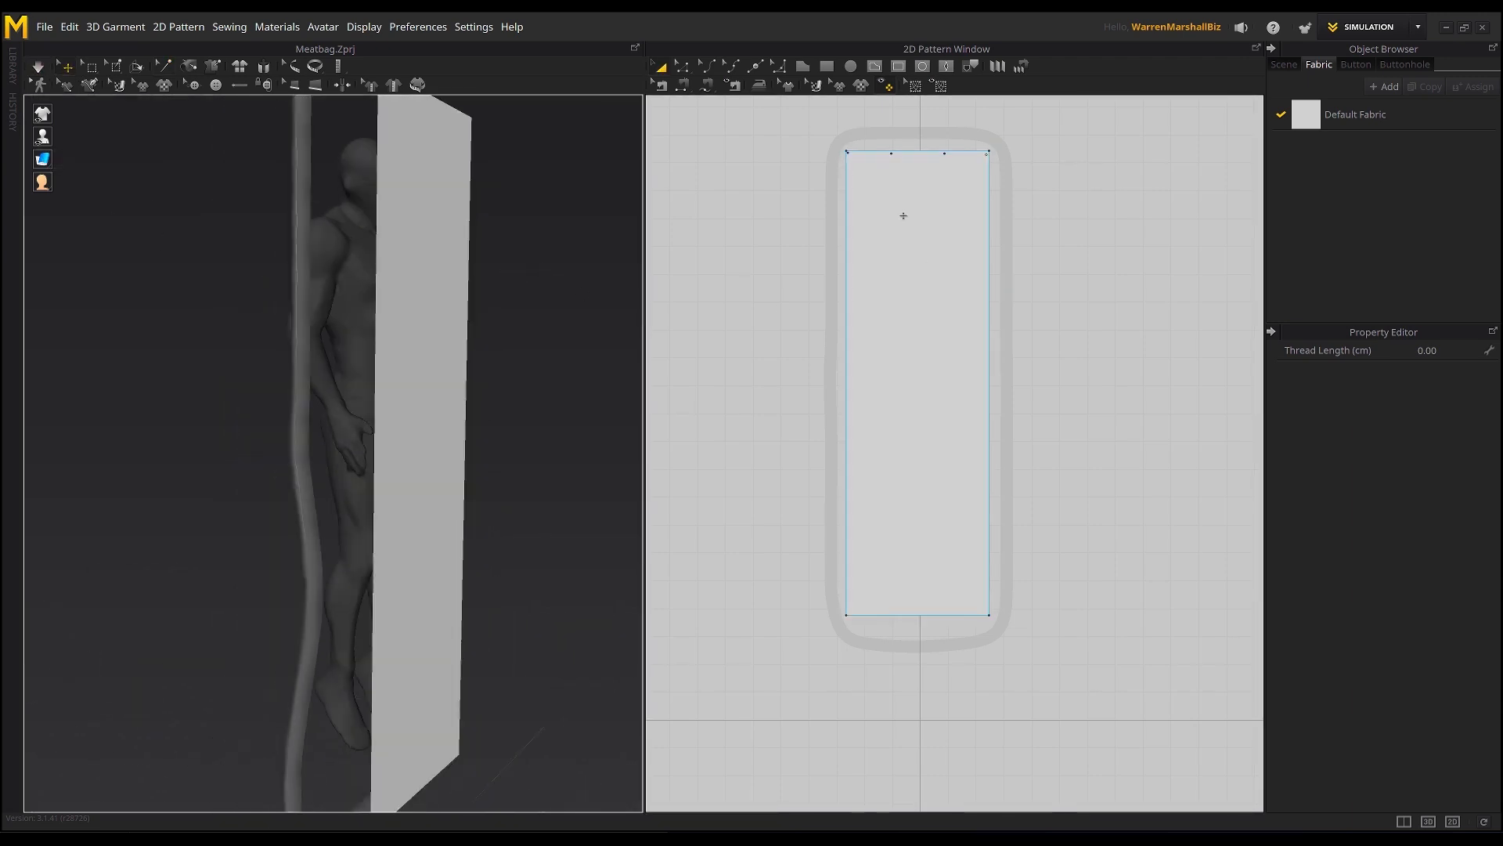
Step: Tack the panel's two lower corners to the lower corners of the frame
{"action": "left_click", "coordinate": [208, 69]}
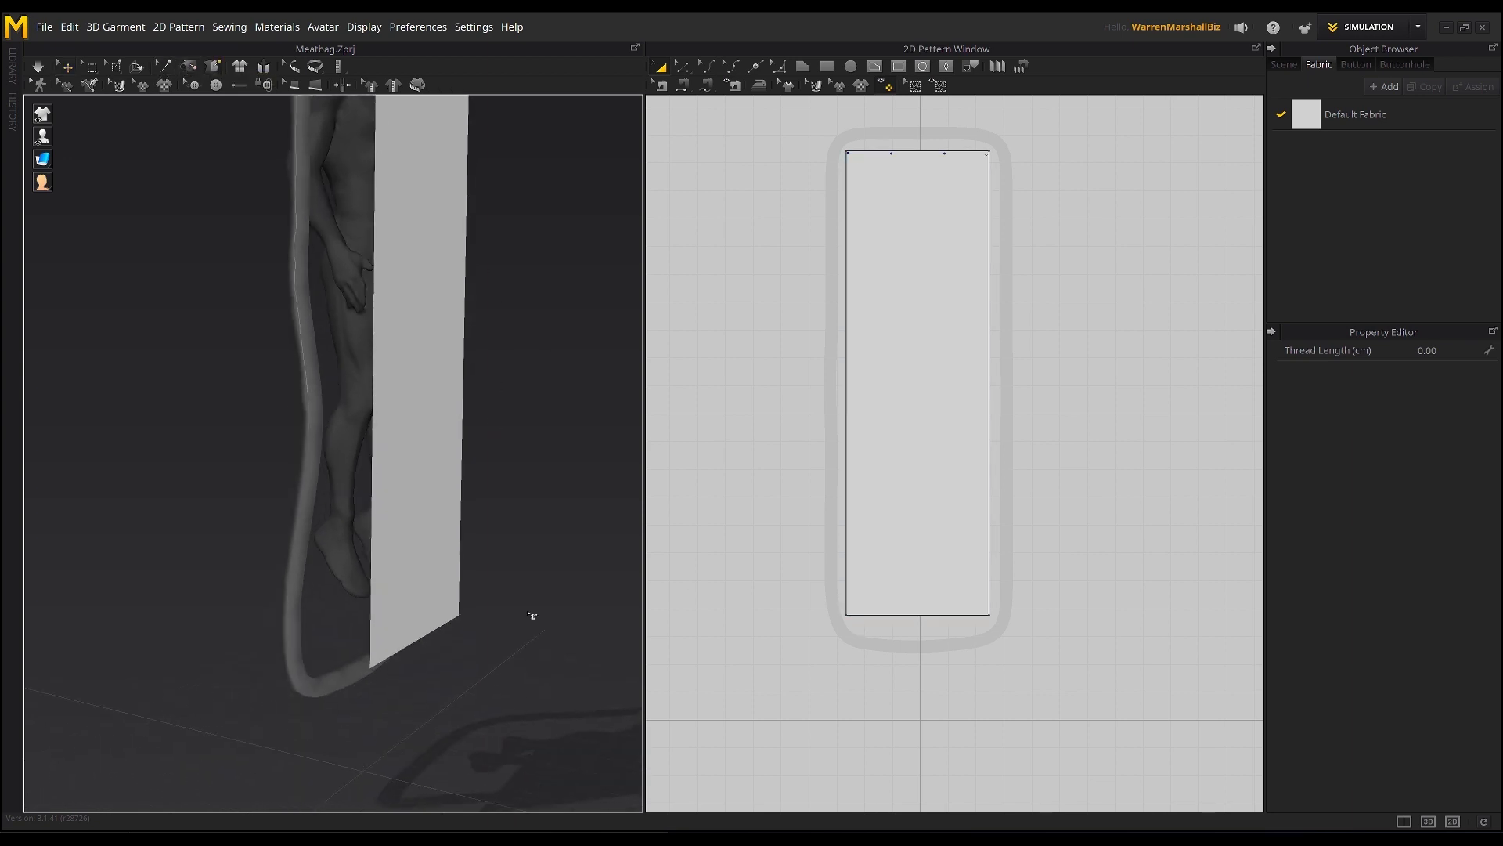
{"action": "right_click_drag", "start_coordinate": [530, 613], "coordinate": [352, 642]}
{"action": "left_click", "coordinate": [238, 614]}
{"action": "left_click", "coordinate": [351, 656]}
{"action": "left_click", "coordinate": [452, 617]}
{"action": "left_click", "coordinate": [483, 659]}
Step: Tack three intermediate points along the panel's lower edge to the frame's bottom bar
{"action": "right_click_drag", "start_coordinate": [395, 632], "coordinate": [410, 642]}
{"action": "left_click", "coordinate": [425, 627]}
{"action": "left_click", "coordinate": [426, 682]}
{"action": "left_click", "coordinate": [290, 625]}
{"action": "left_click", "coordinate": [288, 679]}
{"action": "left_click", "coordinate": [362, 626]}
{"action": "left_click", "coordinate": [369, 683]}
Step: Spread the two inner tacks along the panel's upper edge and add a centre tack to the frame's top bar
{"action": "right_click_drag", "start_coordinate": [389, 526], "coordinate": [407, 581]}
{"action": "middle_click_drag", "start_coordinate": [395, 204], "coordinate": [402, 397]}
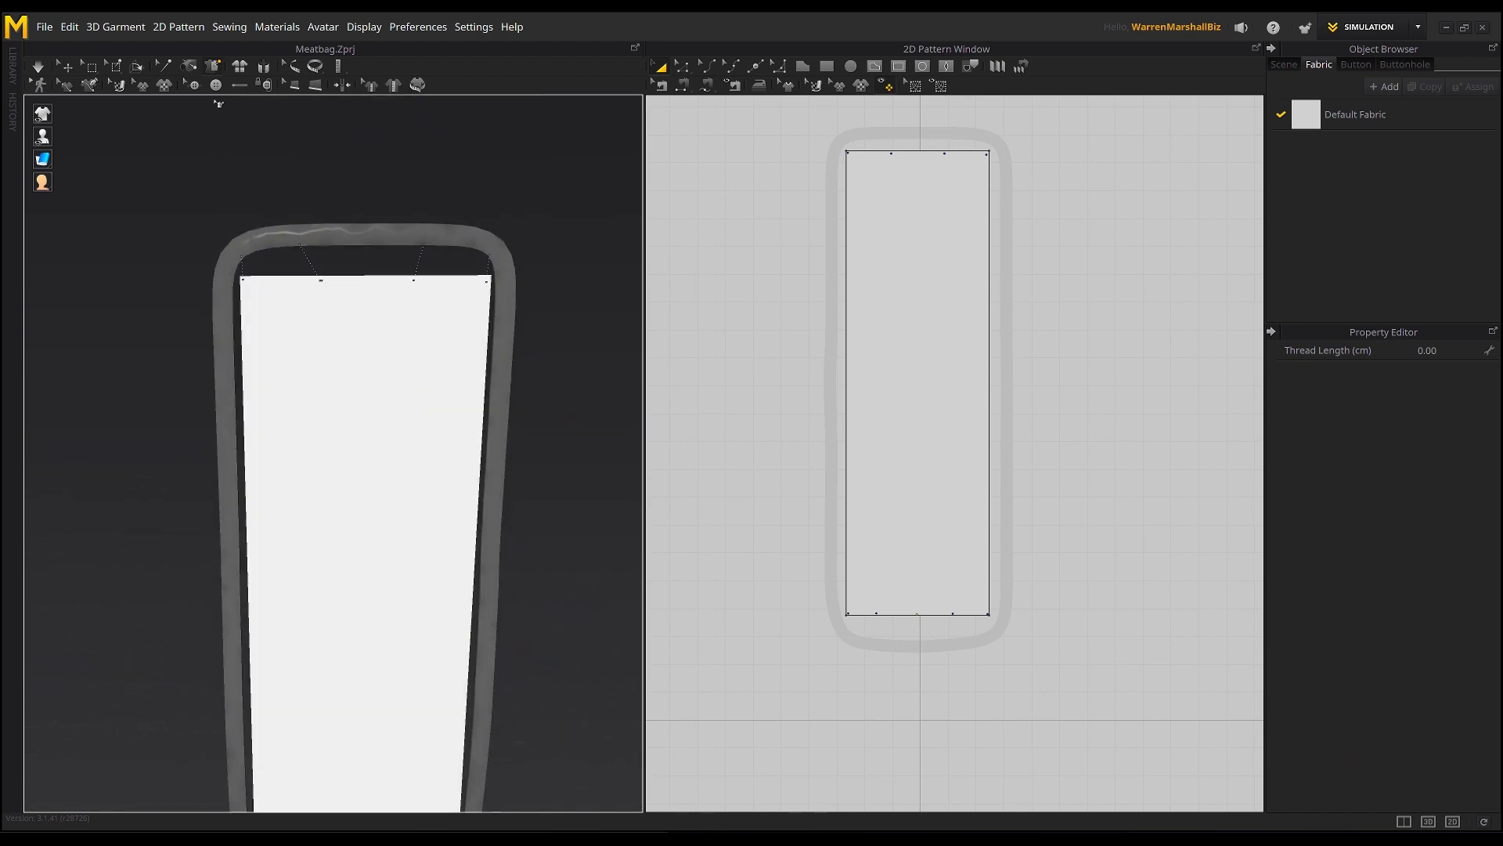
{"action": "left_click", "coordinate": [320, 283]}
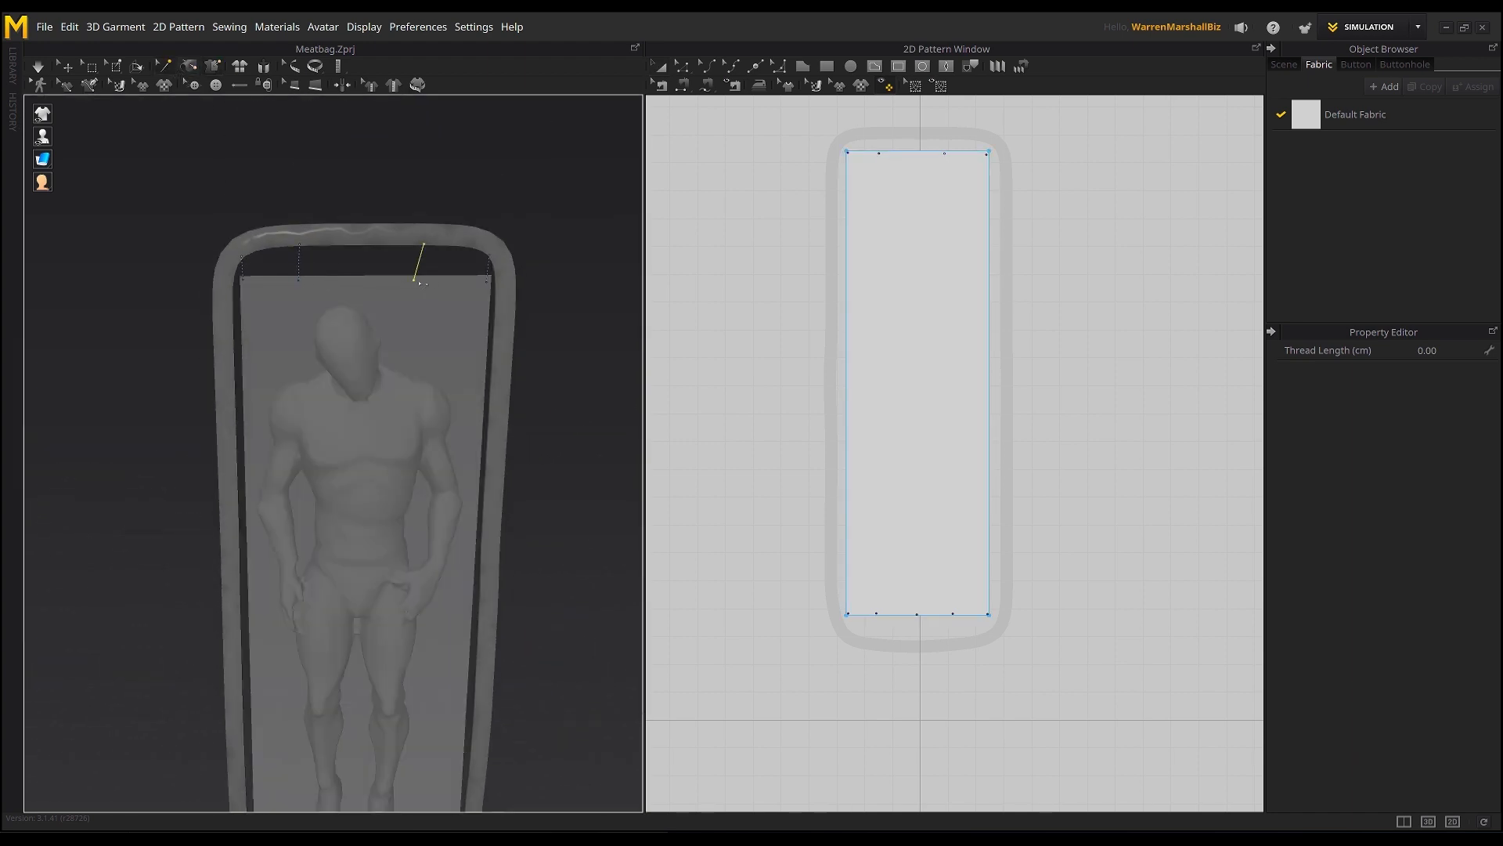
{"action": "left_click", "coordinate": [213, 67]}
{"action": "left_click", "coordinate": [363, 279]}
{"action": "left_click", "coordinate": [363, 244]}
{"action": "key", "text": "space"}
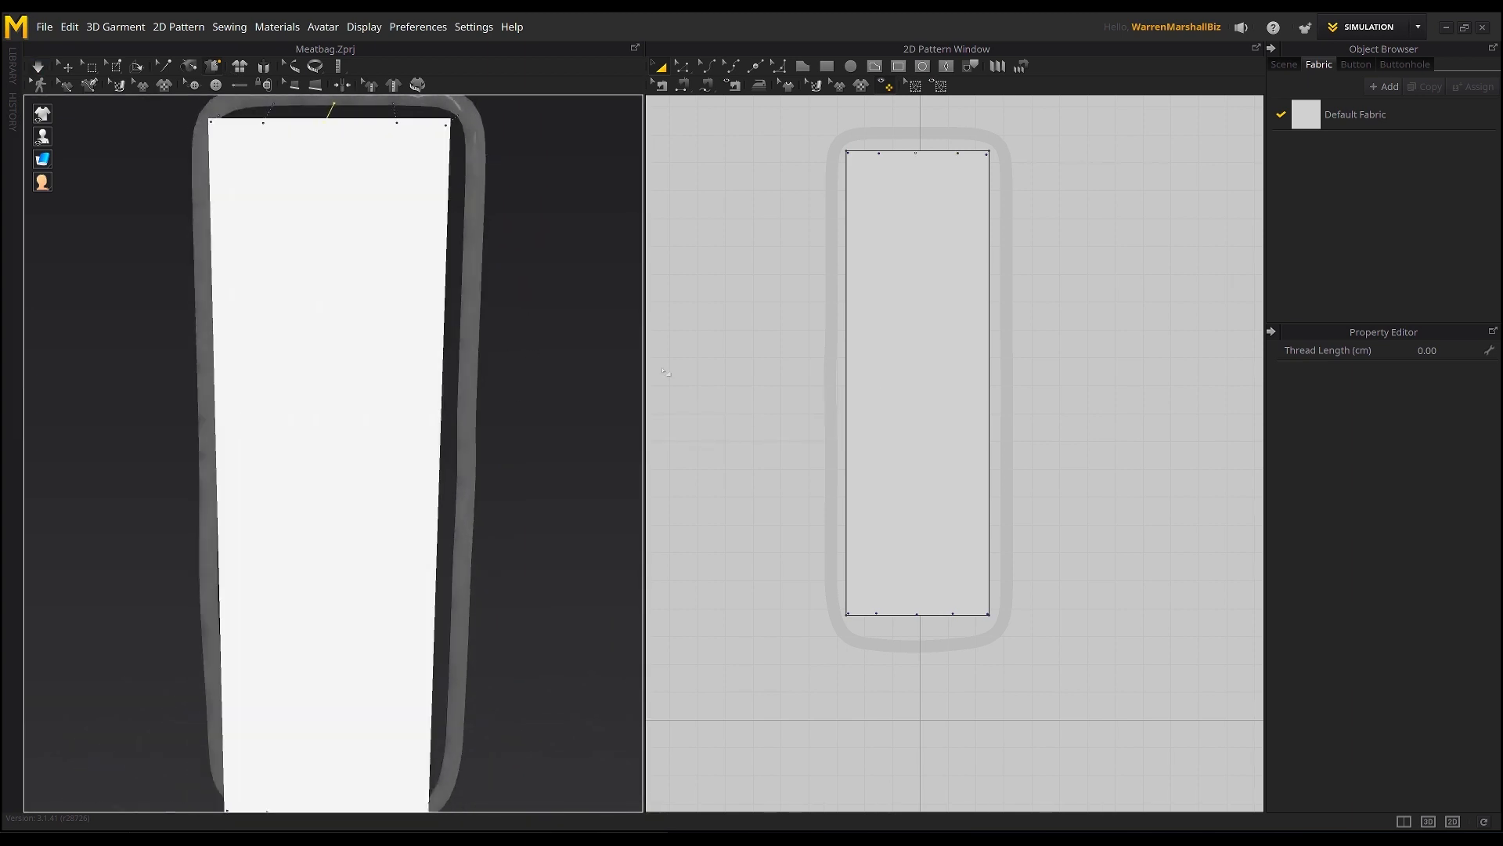
Step: Tack three points along the upper half of the panel's right edge to the adjacent side of the frame
{"action": "middle_click_drag", "start_coordinate": [437, 204], "coordinate": [432, 292]}
{"action": "left_click", "coordinate": [425, 239]}
{"action": "left_click", "coordinate": [446, 237]}
{"action": "left_click", "coordinate": [420, 283]}
{"action": "left_click", "coordinate": [447, 288]}
{"action": "middle_click_drag", "start_coordinate": [437, 388], "coordinate": [439, 295]}
{"action": "left_click", "coordinate": [421, 309]}
{"action": "left_click", "coordinate": [444, 305]}
Step: Tack three more points along the lower half of the panel's right edge to the frame
{"action": "middle_click_drag", "start_coordinate": [444, 389], "coordinate": [444, 306]}
{"action": "left_click", "coordinate": [420, 340]}
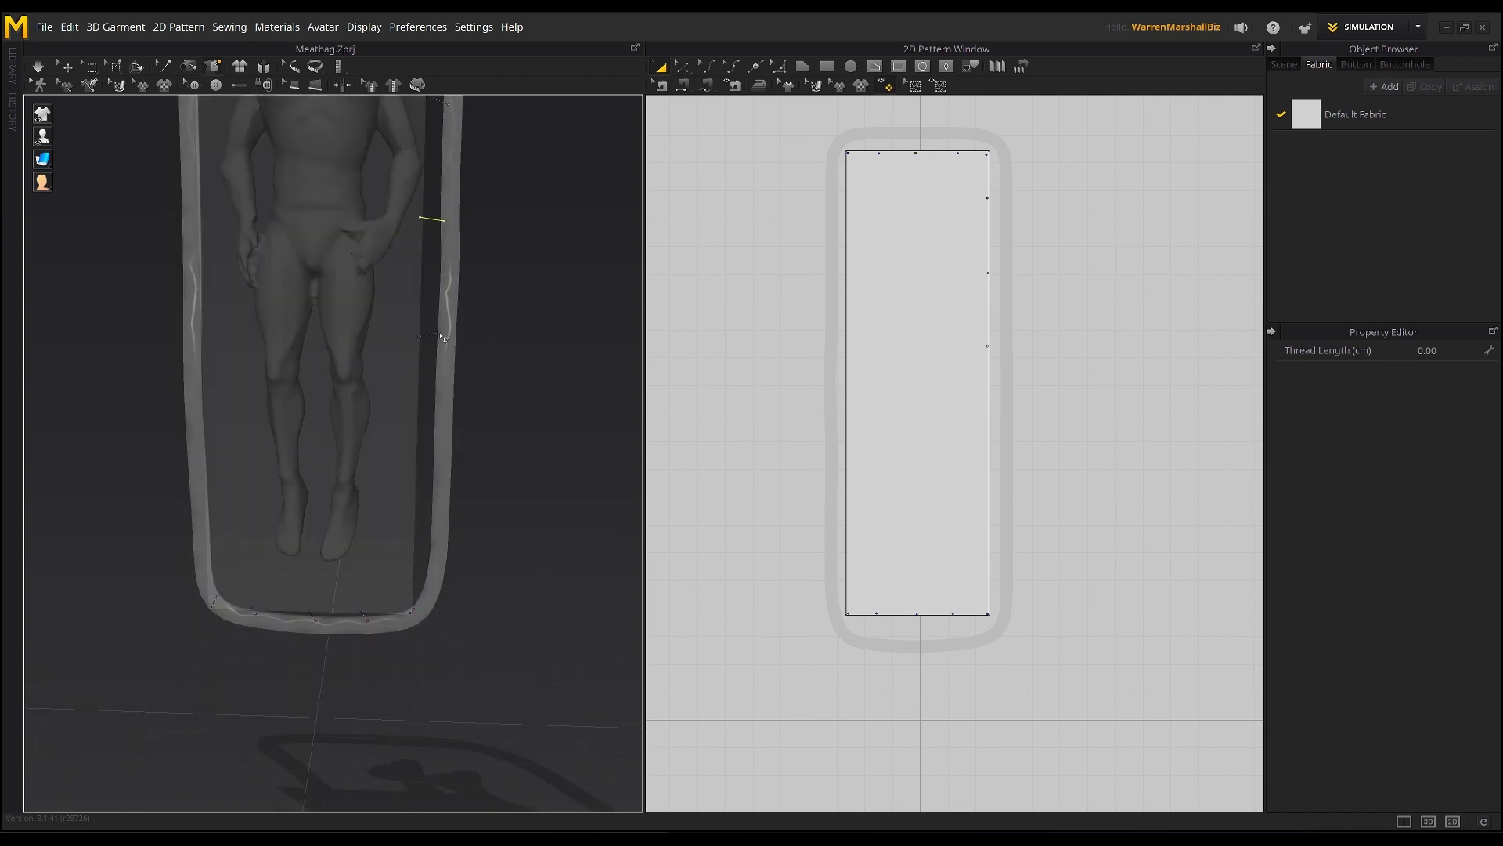
{"action": "left_click", "coordinate": [443, 339]}
{"action": "middle_click_drag", "start_coordinate": [482, 426], "coordinate": [494, 320]}
{"action": "left_click", "coordinate": [422, 346]}
{"action": "left_click", "coordinate": [444, 347]}
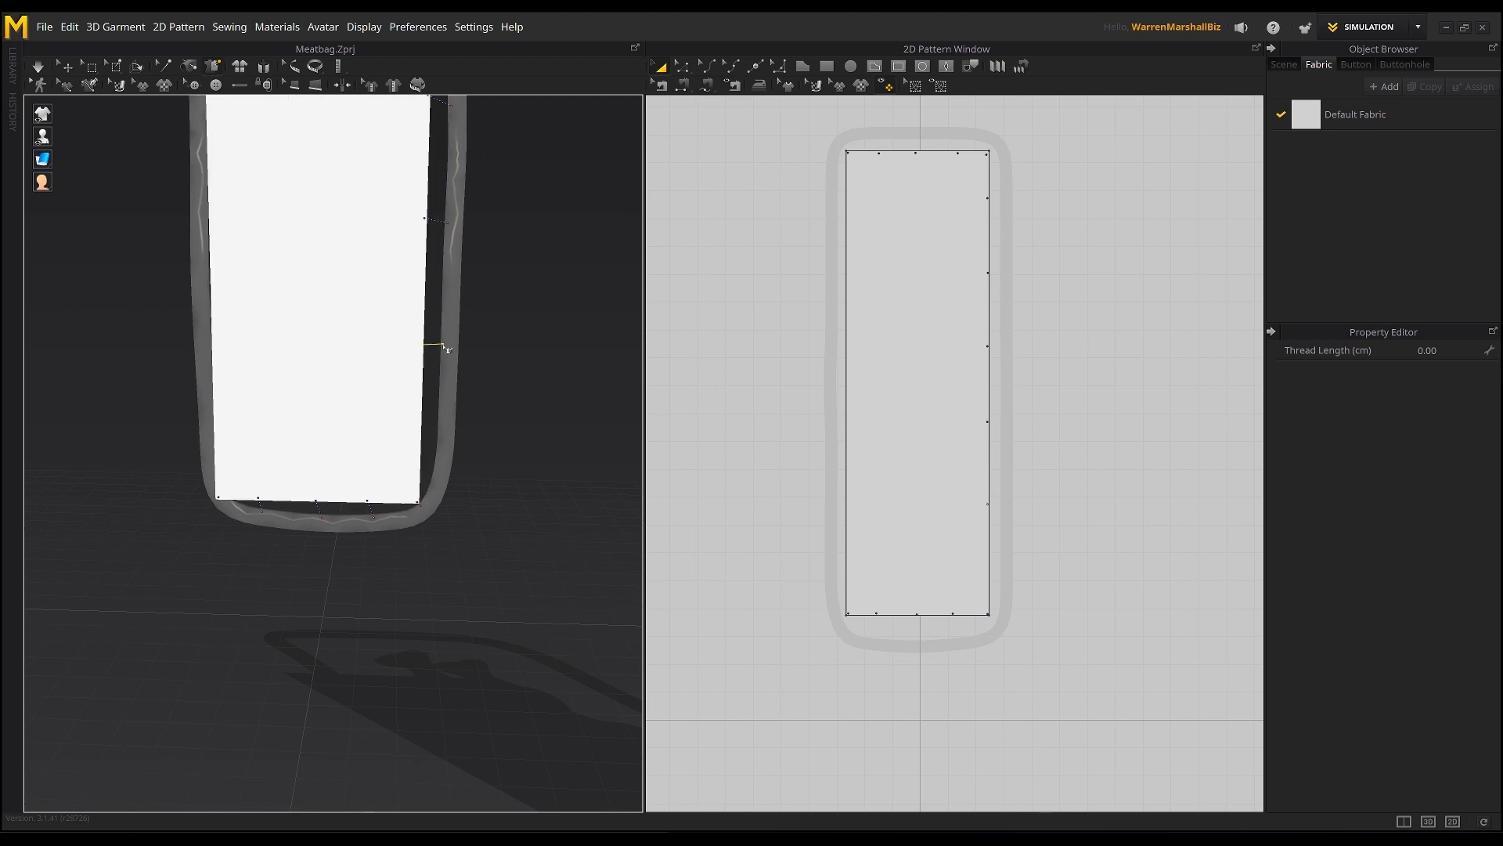
{"action": "middle_click_drag", "start_coordinate": [427, 460], "coordinate": [431, 366]}
{"action": "left_click", "coordinate": [426, 366]}
{"action": "left_click", "coordinate": [445, 371]}
Step: Simulate the panel to check how its tacked right edge stretches to the frame, and undo the drape
{"action": "middle_click_drag", "start_coordinate": [462, 305], "coordinate": [477, 438]}
{"action": "scroll", "coordinate": [479, 436], "scroll_direction": "down", "scroll_amount": 2}
{"action": "key", "text": "space"}
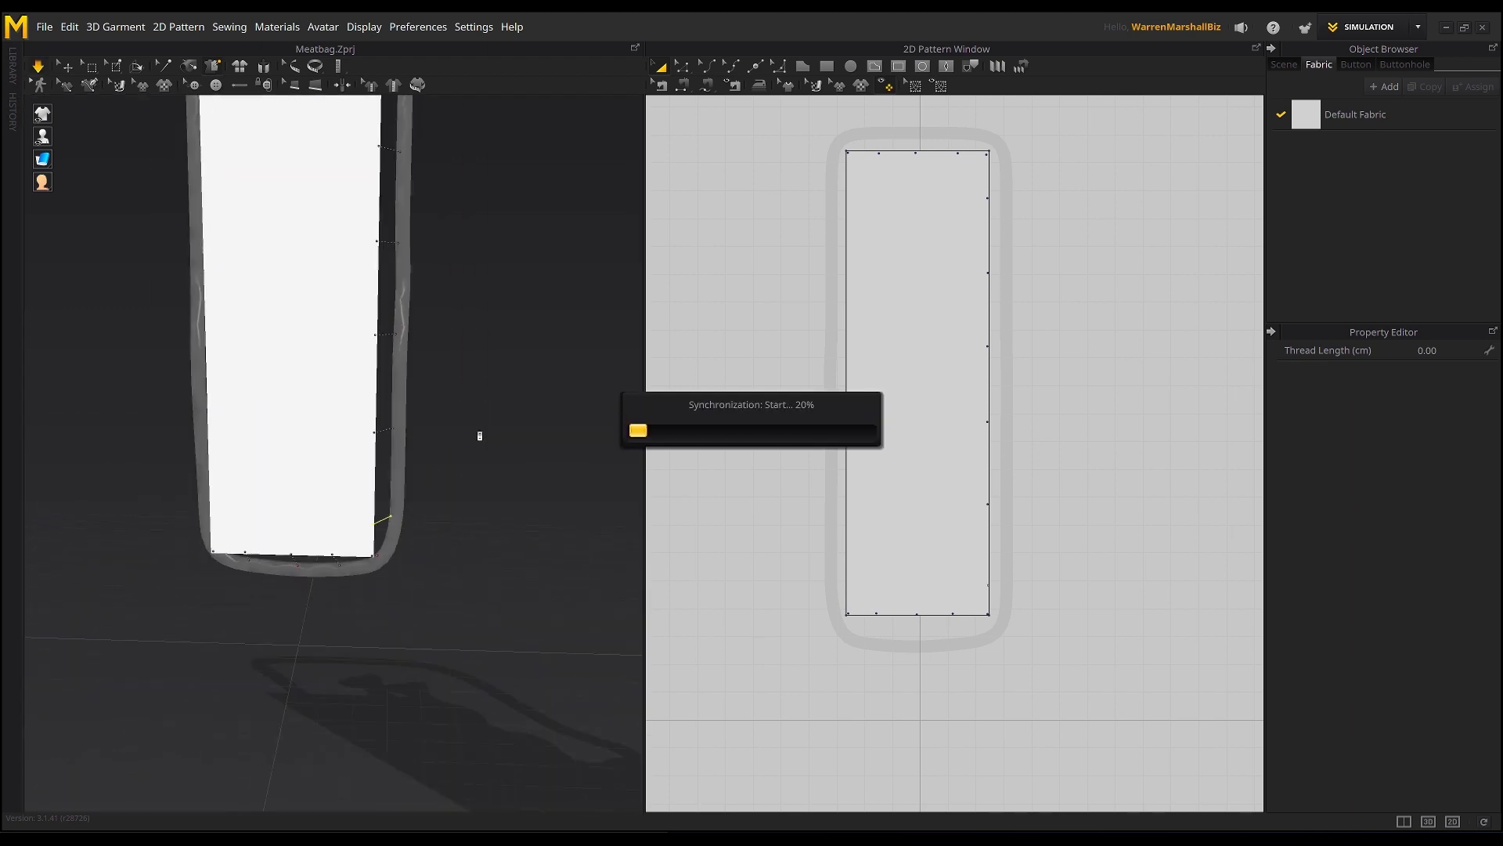
{"action": "middle_click_drag", "start_coordinate": [458, 279], "coordinate": [439, 415]}
{"action": "right_click_drag", "start_coordinate": [462, 415], "coordinate": [308, 368]}
{"action": "key", "text": "space"}
{"action": "key", "text": "ctrl+z"}
Step: Tack three points along the upper half of the panel's left edge to the adjacent side of the frame
{"action": "middle_click_drag", "start_coordinate": [308, 368], "coordinate": [419, 435]}
{"action": "left_click", "coordinate": [337, 250]}
{"action": "left_click", "coordinate": [320, 251]}
{"action": "middle_click_drag", "start_coordinate": [347, 345], "coordinate": [348, 301]}
{"action": "left_click", "coordinate": [335, 297]}
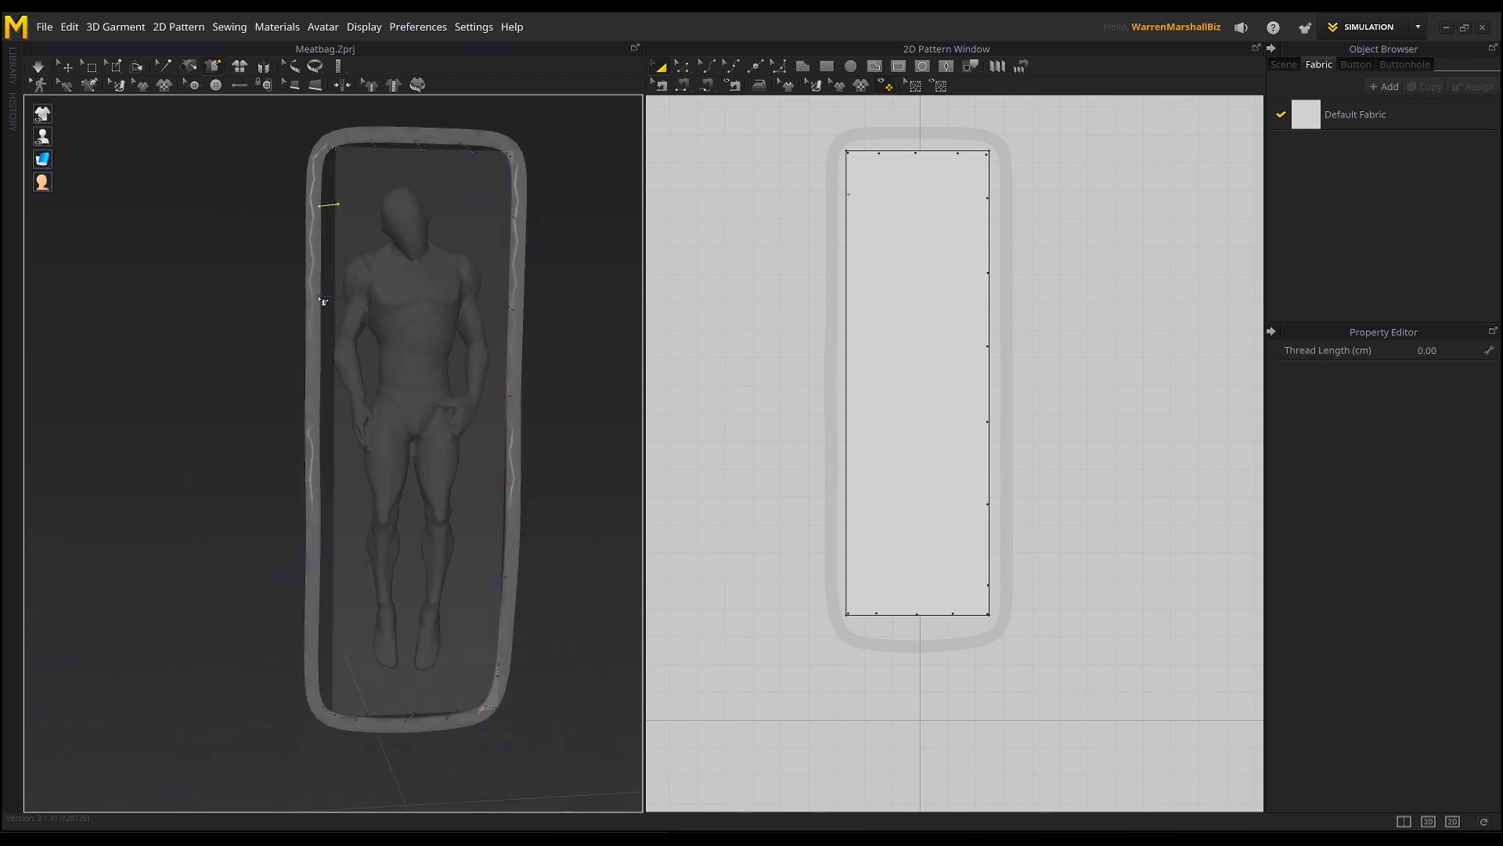
{"action": "left_click", "coordinate": [320, 295]}
{"action": "middle_click_drag", "start_coordinate": [335, 359], "coordinate": [335, 305]}
{"action": "left_click", "coordinate": [336, 340]}
{"action": "left_click", "coordinate": [320, 341]}
Step: Tack three more points along the lower half of the panel's left edge to the frame
{"action": "middle_click_drag", "start_coordinate": [367, 406], "coordinate": [373, 316]}
{"action": "left_click", "coordinate": [342, 339]}
{"action": "left_click", "coordinate": [326, 343]}
{"action": "middle_click_drag", "start_coordinate": [357, 418], "coordinate": [364, 329]}
{"action": "left_click", "coordinate": [350, 350]}
{"action": "left_click", "coordinate": [333, 347]}
{"action": "middle_click_drag", "start_coordinate": [354, 430], "coordinate": [353, 334]}
{"action": "left_click", "coordinate": [347, 345]}
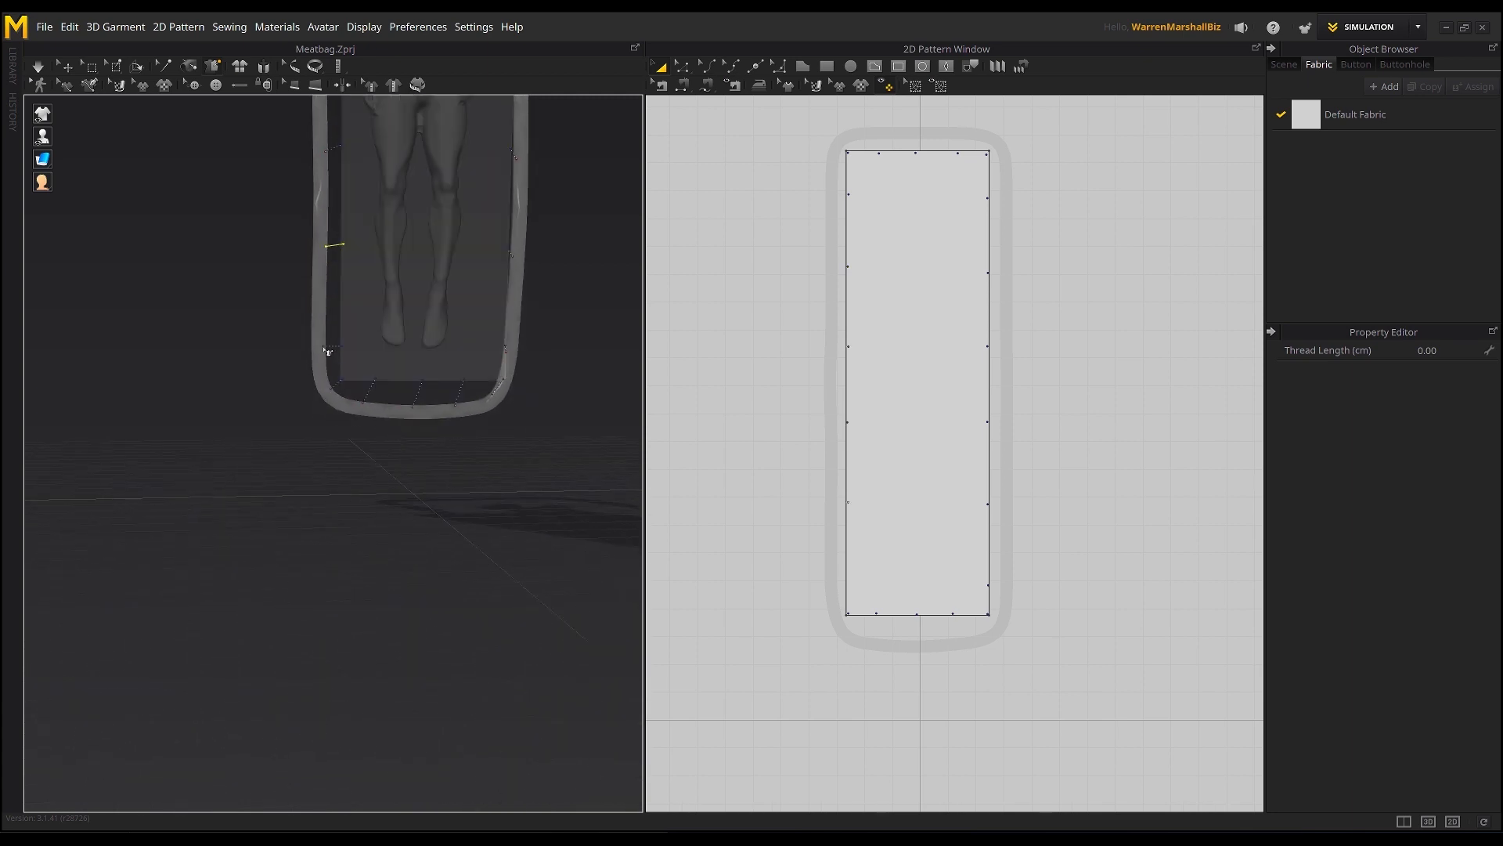
{"action": "left_click", "coordinate": [324, 345]}
Step: Simulate the panel with both side edges tacked to examine how it stretches over the body
{"action": "middle_click_drag", "start_coordinate": [376, 114], "coordinate": [295, 430]}
{"action": "right_click_drag", "start_coordinate": [296, 429], "coordinate": [387, 403]}
{"action": "key", "text": "space"}
{"action": "right_click_drag", "start_coordinate": [537, 352], "coordinate": [480, 520]}
Step: Compare the garment's surface display styles, keep the plain opaque one, and undo the drape
{"action": "mouse_move", "coordinate": [43, 160]}
{"action": "left_click", "coordinate": [152, 159]}
{"action": "right_click_drag", "start_coordinate": [148, 291], "coordinate": [112, 297]}
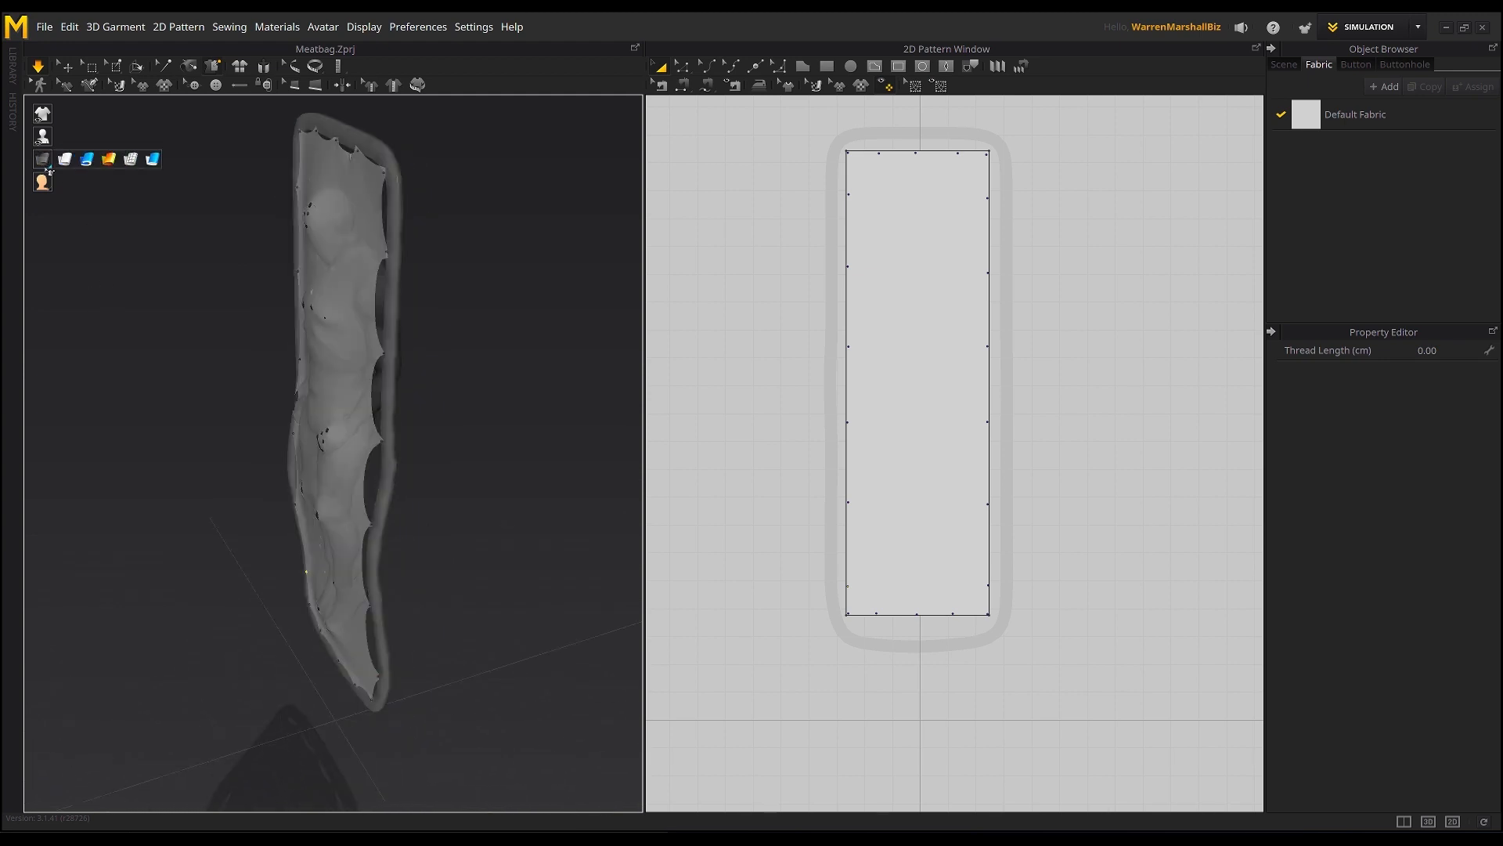
{"action": "left_click", "coordinate": [87, 160]}
{"action": "right_click_drag", "start_coordinate": [164, 308], "coordinate": [82, 173]}
{"action": "left_click", "coordinate": [66, 159]}
{"action": "right_click_drag", "start_coordinate": [109, 307], "coordinate": [188, 306]}
{"action": "key", "text": "ctrl+z"}
{"action": "right_click_drag", "start_coordinate": [509, 368], "coordinate": [471, 375]}
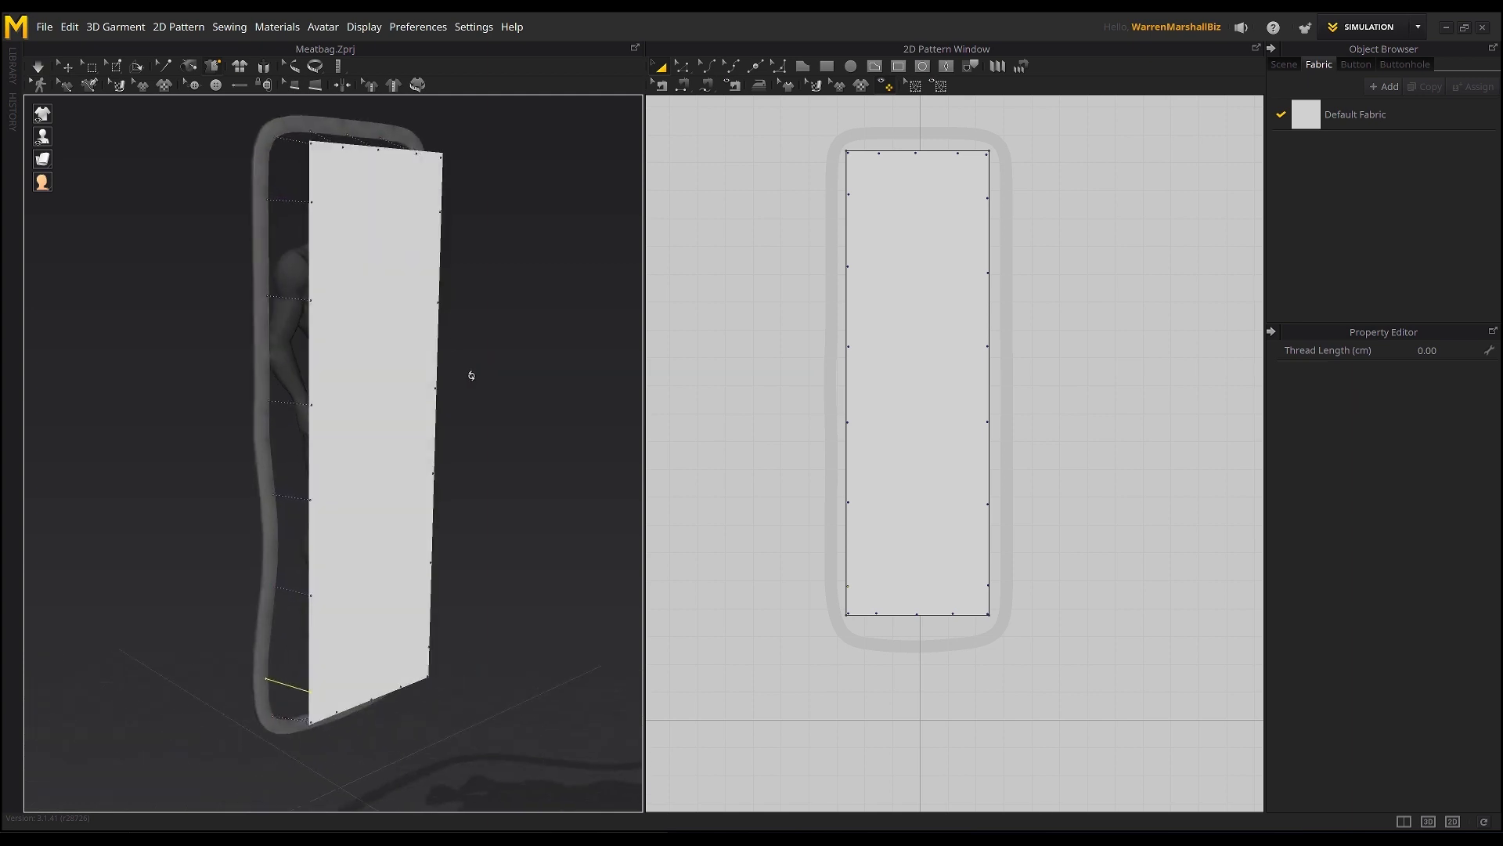
Step: Narrow the flat panel by moving its left and right edges inward in the 2D pattern
{"action": "left_click", "coordinate": [683, 66]}
{"action": "scroll", "coordinate": [890, 196], "scroll_direction": "down", "scroll_amount": 3}
{"action": "middle_click_drag", "start_coordinate": [976, 215], "coordinate": [922, 251]}
{"action": "left_click_drag", "start_coordinate": [742, 169], "coordinate": [835, 550]}
{"action": "scroll", "coordinate": [822, 424], "scroll_direction": "up", "scroll_amount": 2}
{"action": "middle_click_drag", "start_coordinate": [824, 425], "coordinate": [822, 508]}
{"action": "left_click_drag", "start_coordinate": [804, 220], "coordinate": [816, 220]}
{"action": "left_click_drag", "start_coordinate": [918, 176], "coordinate": [951, 639]}
{"action": "left_click_drag", "start_coordinate": [925, 220], "coordinate": [922, 225]}
Step: Realign the side tacks with the narrowed panel's left and right edges and shift an upper-edge tack inward
{"action": "left_click", "coordinate": [161, 67]}
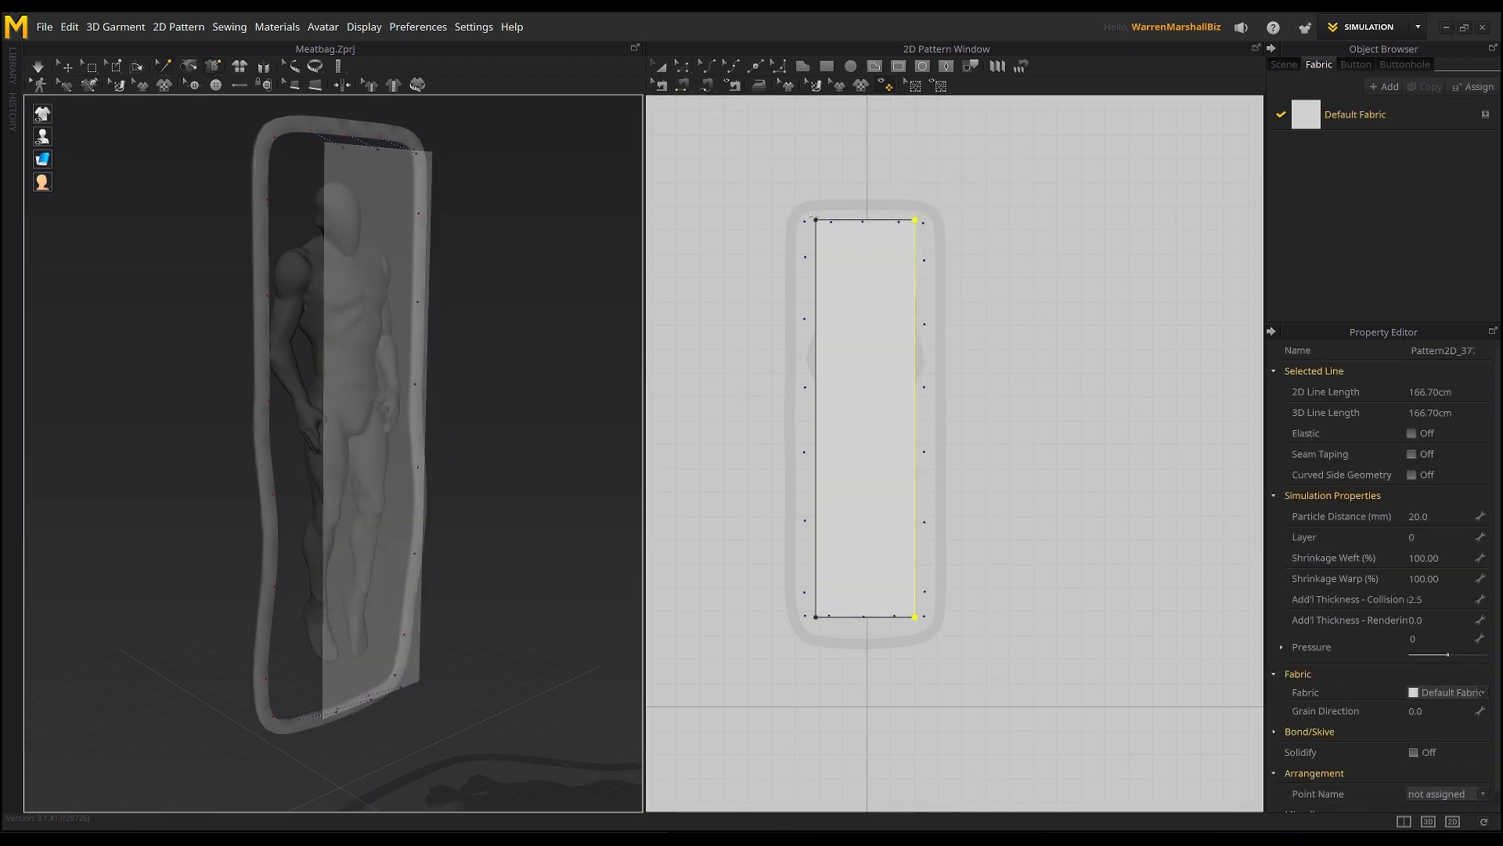
{"action": "scroll", "coordinate": [1035, 333], "scroll_direction": "up", "scroll_amount": 2}
{"action": "left_click_drag", "start_coordinate": [778, 192], "coordinate": [790, 191]}
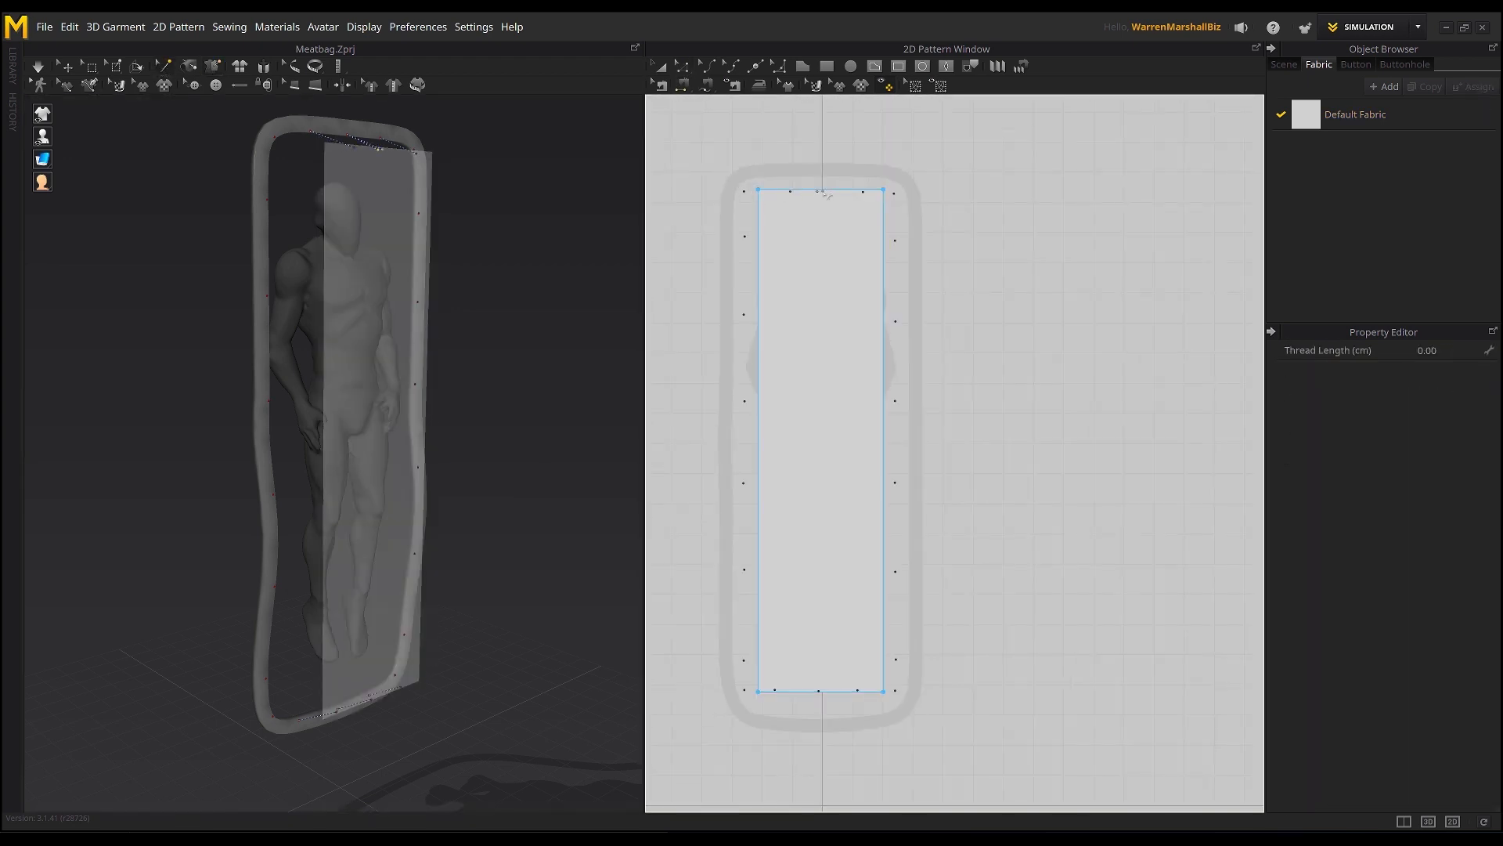
{"action": "left_click", "coordinate": [749, 239]}
{"action": "left_click_drag", "start_coordinate": [747, 711], "coordinate": [747, 709]}
{"action": "left_click_drag", "start_coordinate": [765, 239], "coordinate": [763, 236]}
{"action": "left_click_drag", "start_coordinate": [890, 178], "coordinate": [944, 730]}
{"action": "left_click_drag", "start_coordinate": [895, 401], "coordinate": [880, 403]}
{"action": "left_click_drag", "start_coordinate": [861, 193], "coordinate": [854, 192]}
{"action": "middle_click_drag", "start_coordinate": [876, 487], "coordinate": [862, 403]}
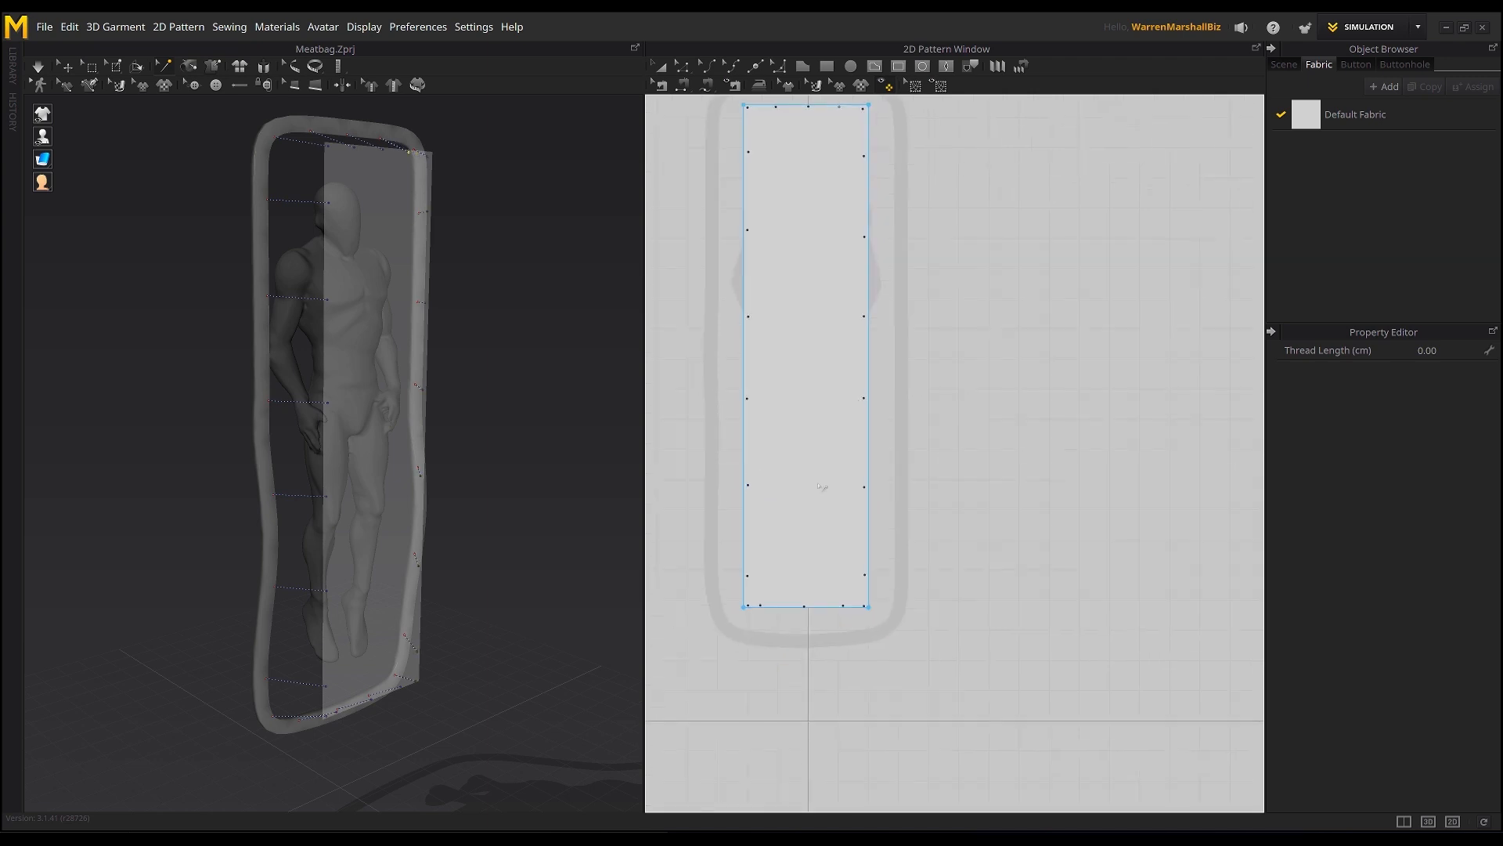
Step: Simulate the narrowed panel so it stretches to the frame, and select the cloth
{"action": "middle_click_drag", "start_coordinate": [510, 434], "coordinate": [526, 476]}
{"action": "right_click_drag", "start_coordinate": [527, 476], "coordinate": [488, 425]}
{"action": "left_click", "coordinate": [38, 66]}
{"action": "left_click", "coordinate": [413, 335]}
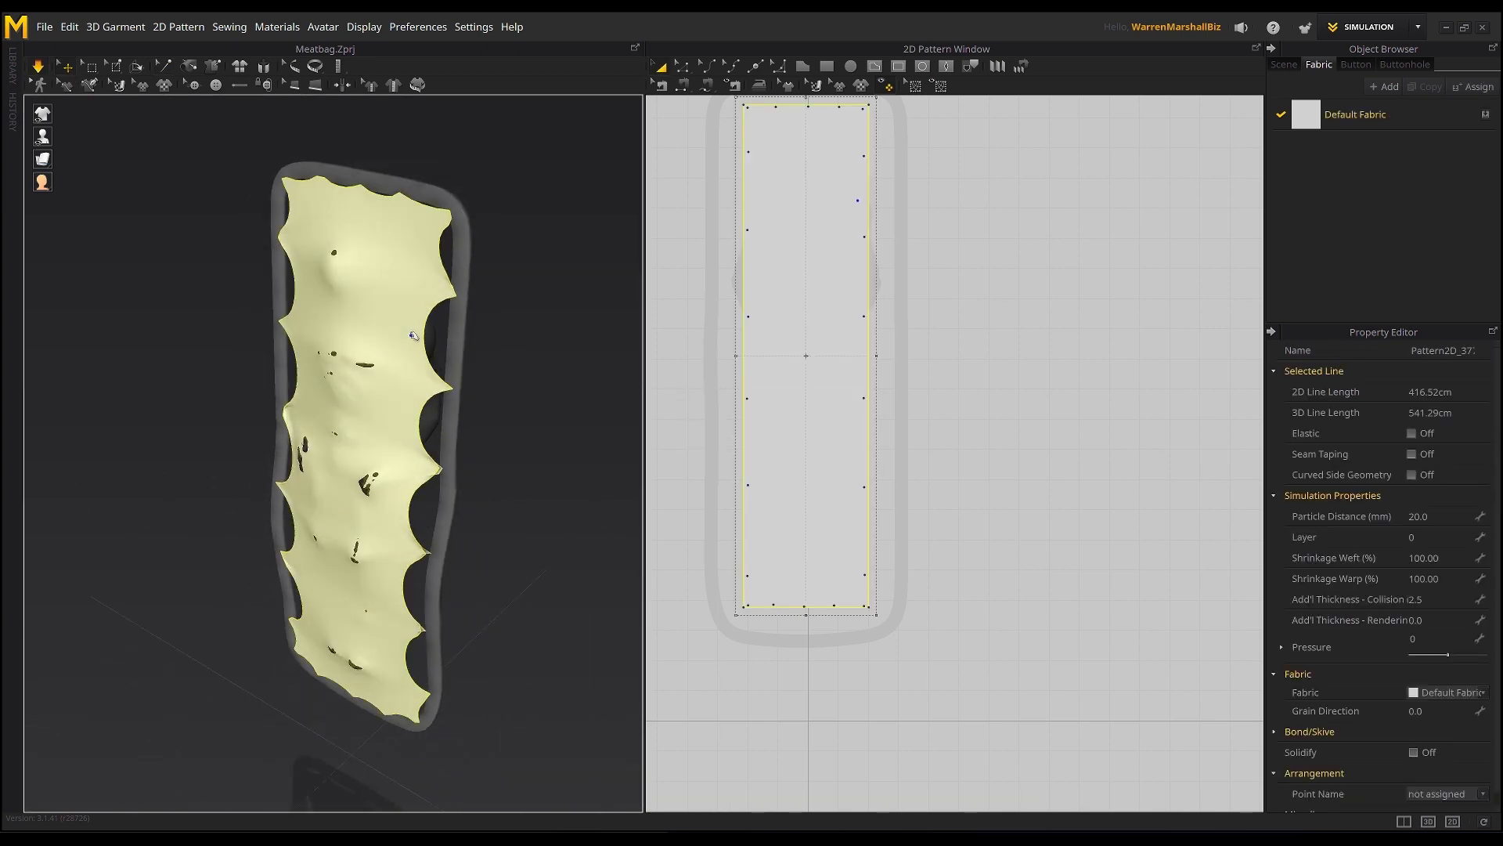
Step: Set the specular color of Default Fabric to magenta
{"action": "left_click", "coordinate": [1331, 116]}
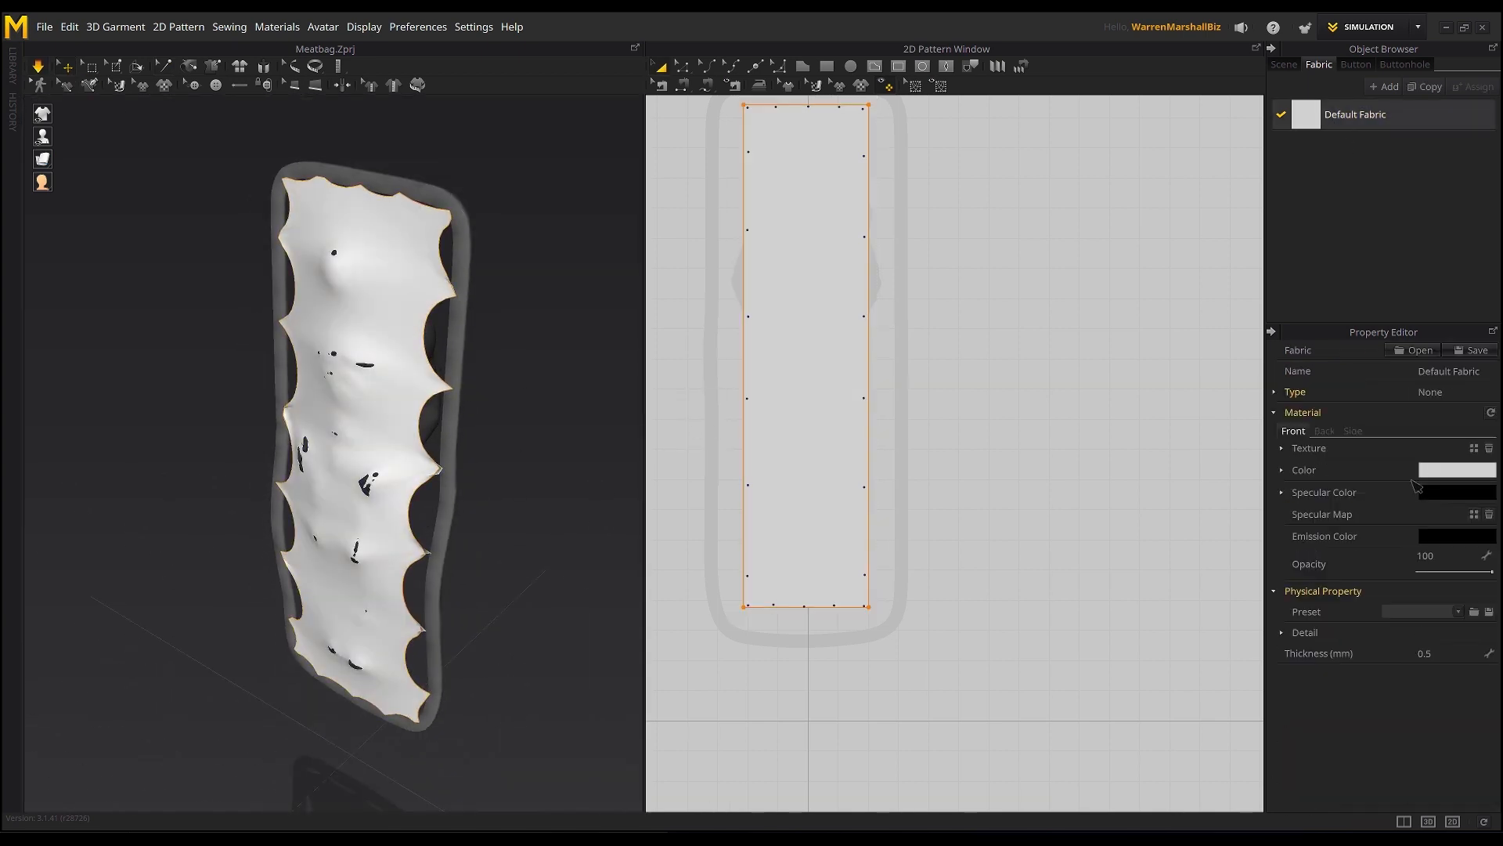
{"action": "left_click", "coordinate": [1444, 470]}
{"action": "left_click", "coordinate": [678, 410]}
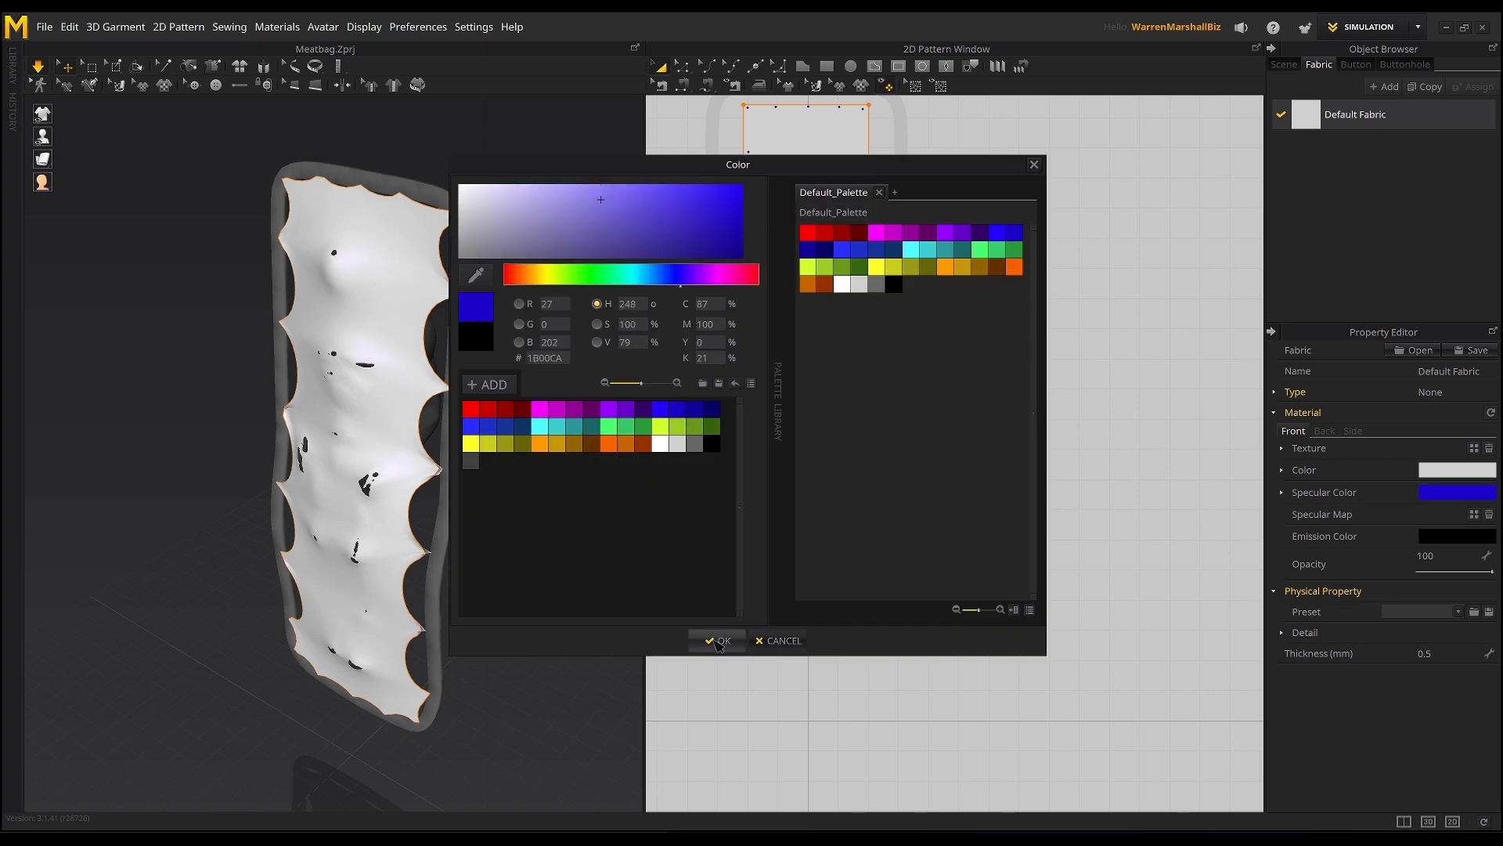
{"action": "left_click", "coordinate": [591, 409]}
{"action": "left_click", "coordinate": [539, 409]}
{"action": "left_click", "coordinate": [727, 641]}
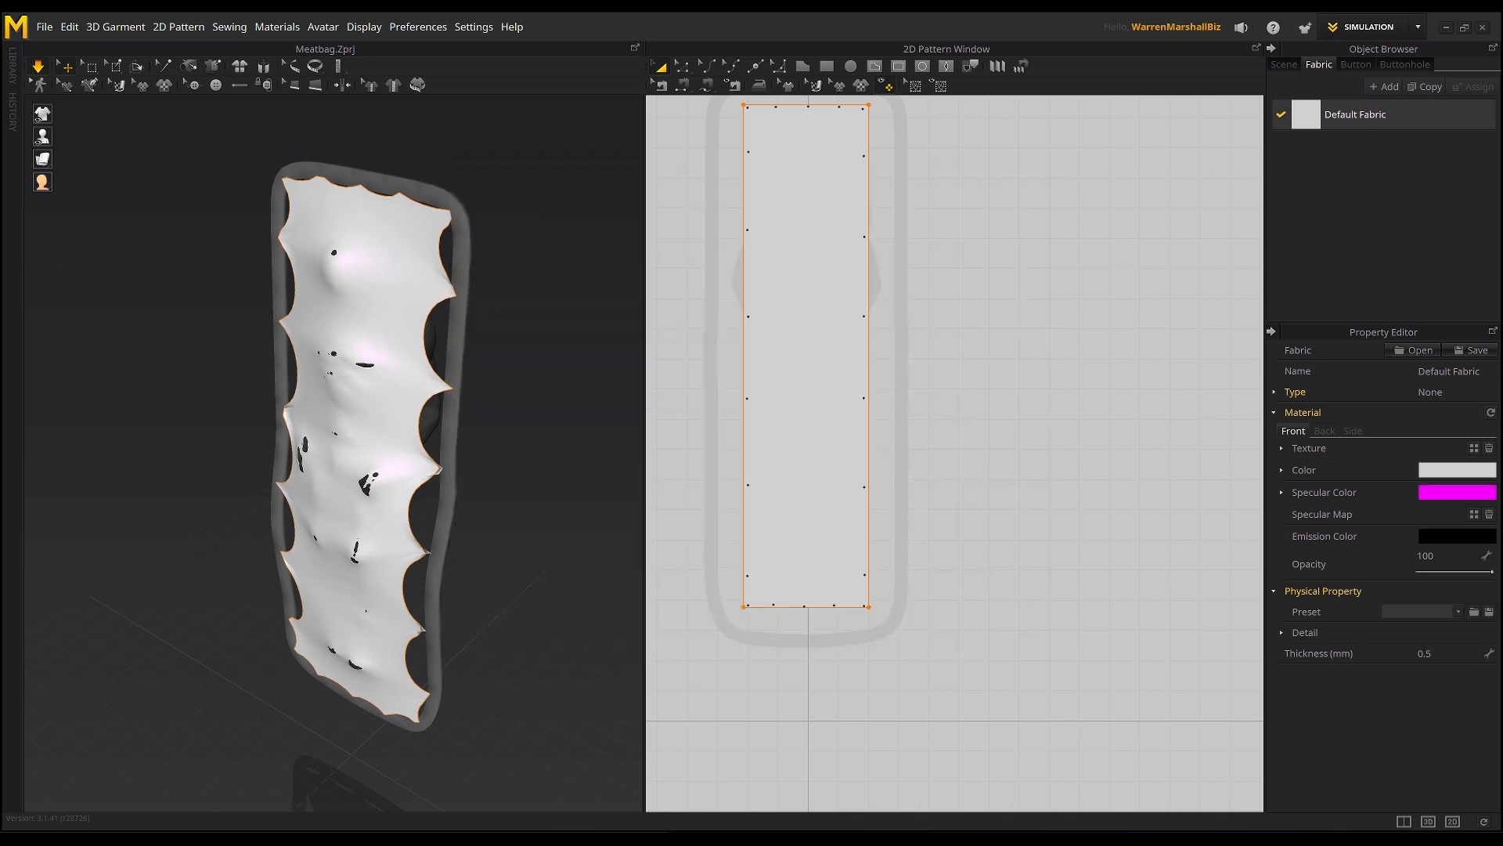
Step: Apply the R_Jersey_20'S_Single physical preset to Default Fabric and check the drape in the simulation
{"action": "left_click", "coordinate": [1453, 612]}
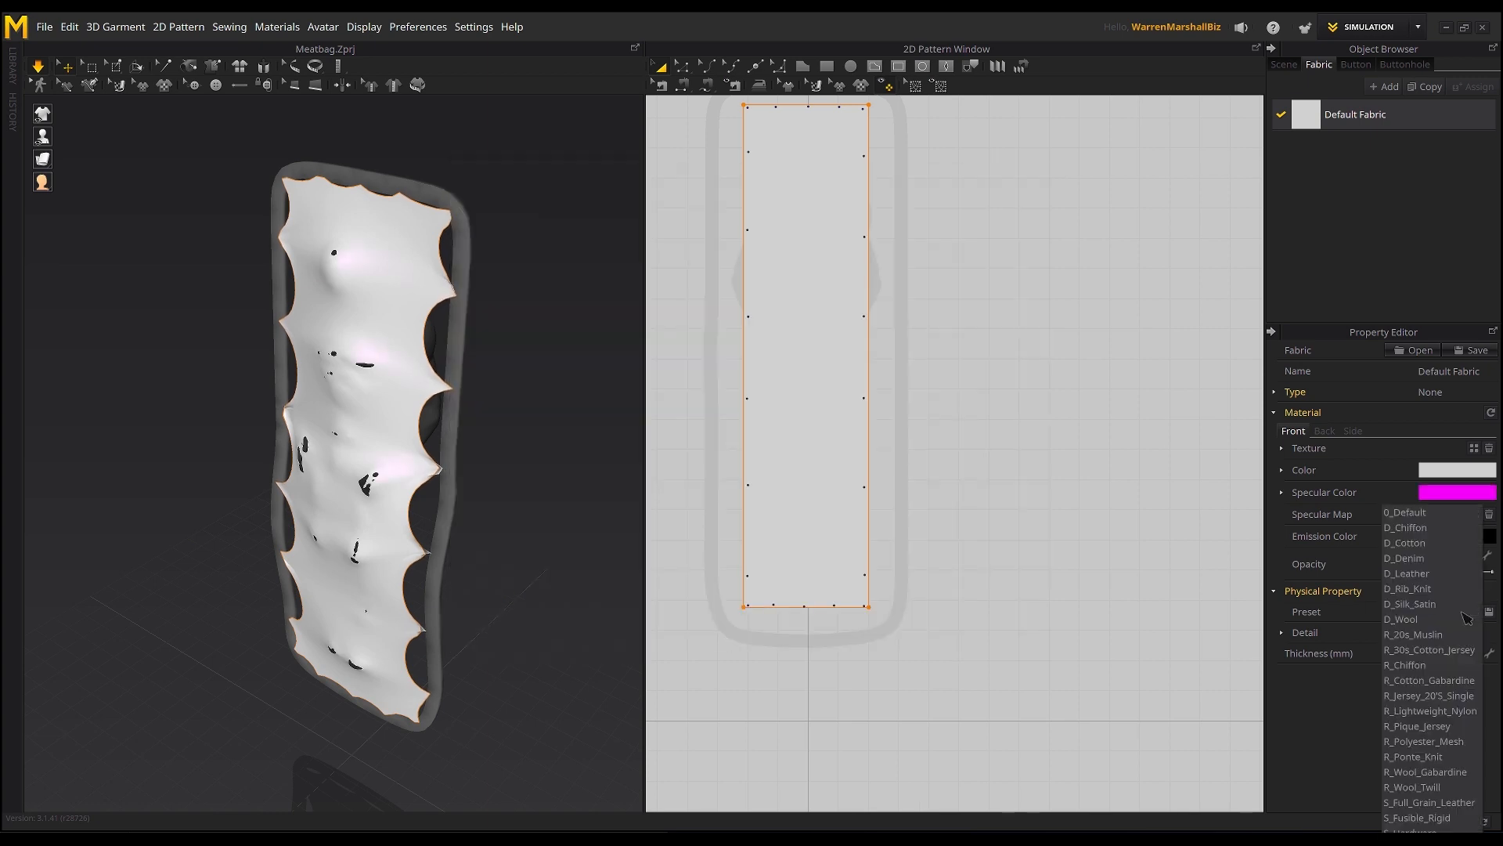
{"action": "left_click", "coordinate": [1440, 696]}
{"action": "mouse_move", "coordinate": [518, 435]}
{"action": "right_mouse_down"}
{"action": "mouse_move", "coordinate": [541, 446]}
{"action": "mouse_move", "coordinate": [520, 431]}
{"action": "right_mouse_up"}
{"action": "key", "text": "ctrl+f"}
{"action": "key", "text": "space"}
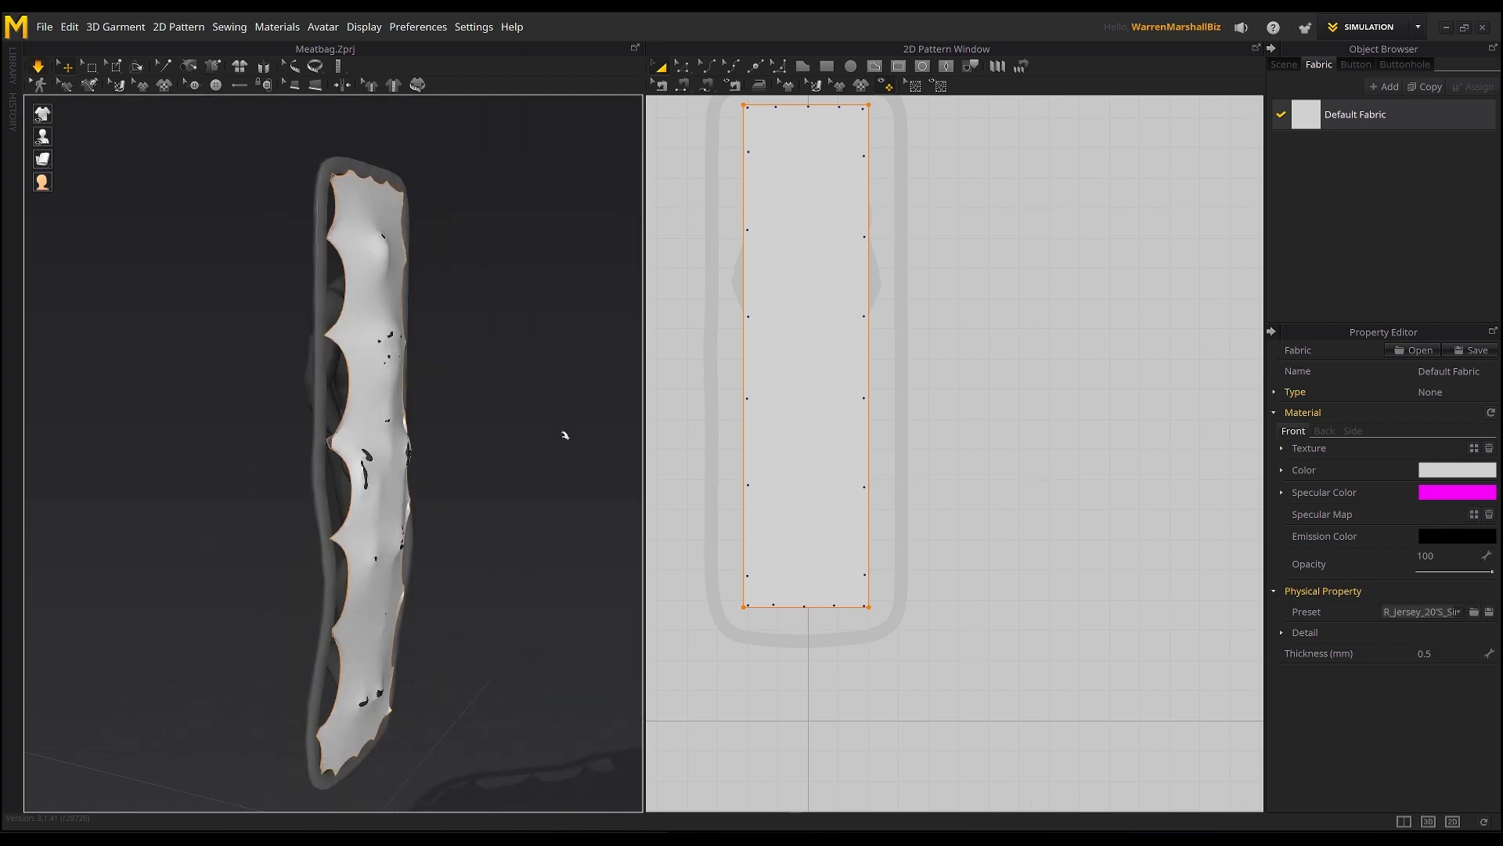
Step: Change the color of Default Fabric to dark grey and save the project
{"action": "mouse_move", "coordinate": [498, 483]}
{"action": "right_mouse_down"}
{"action": "mouse_move", "coordinate": [530, 520]}
{"action": "mouse_move", "coordinate": [493, 490]}
{"action": "right_mouse_up"}
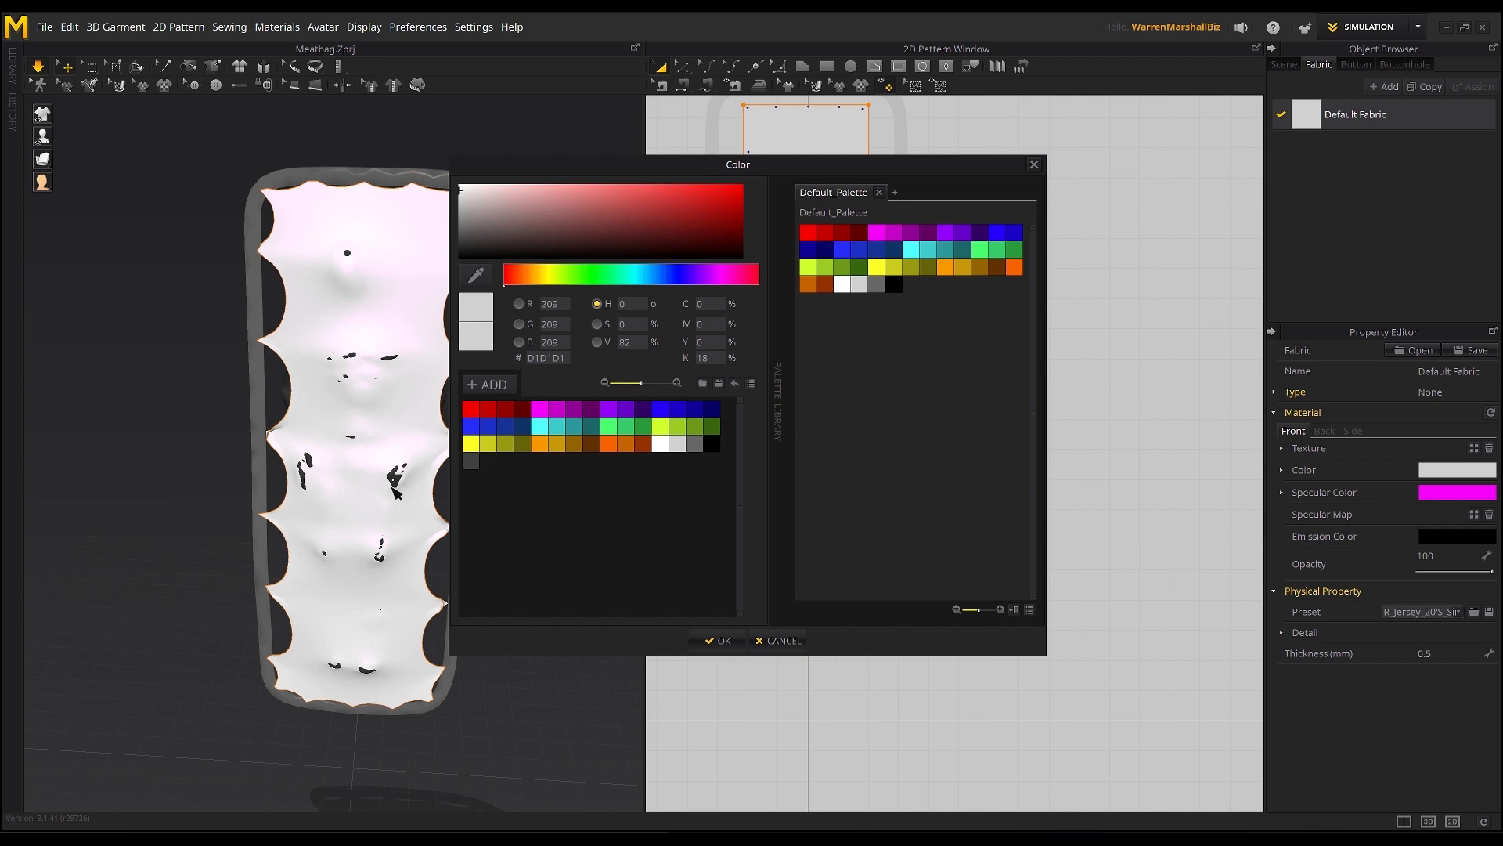
{"action": "left_click", "coordinate": [473, 461]}
{"action": "left_click", "coordinate": [718, 640]}
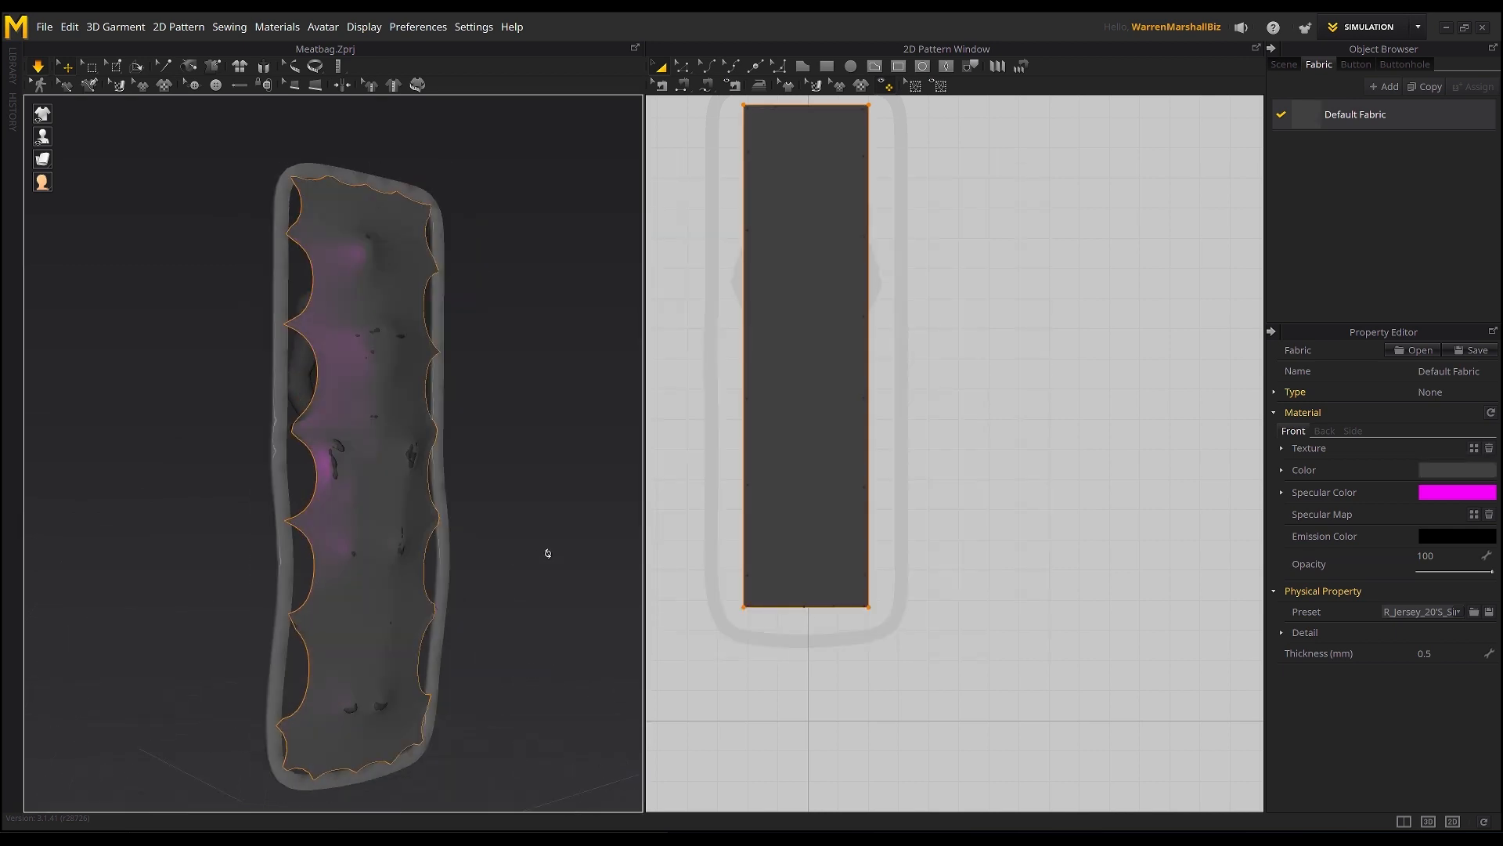
{"action": "scroll", "coordinate": [495, 558], "scroll_direction": "up", "scroll_amount": 3}
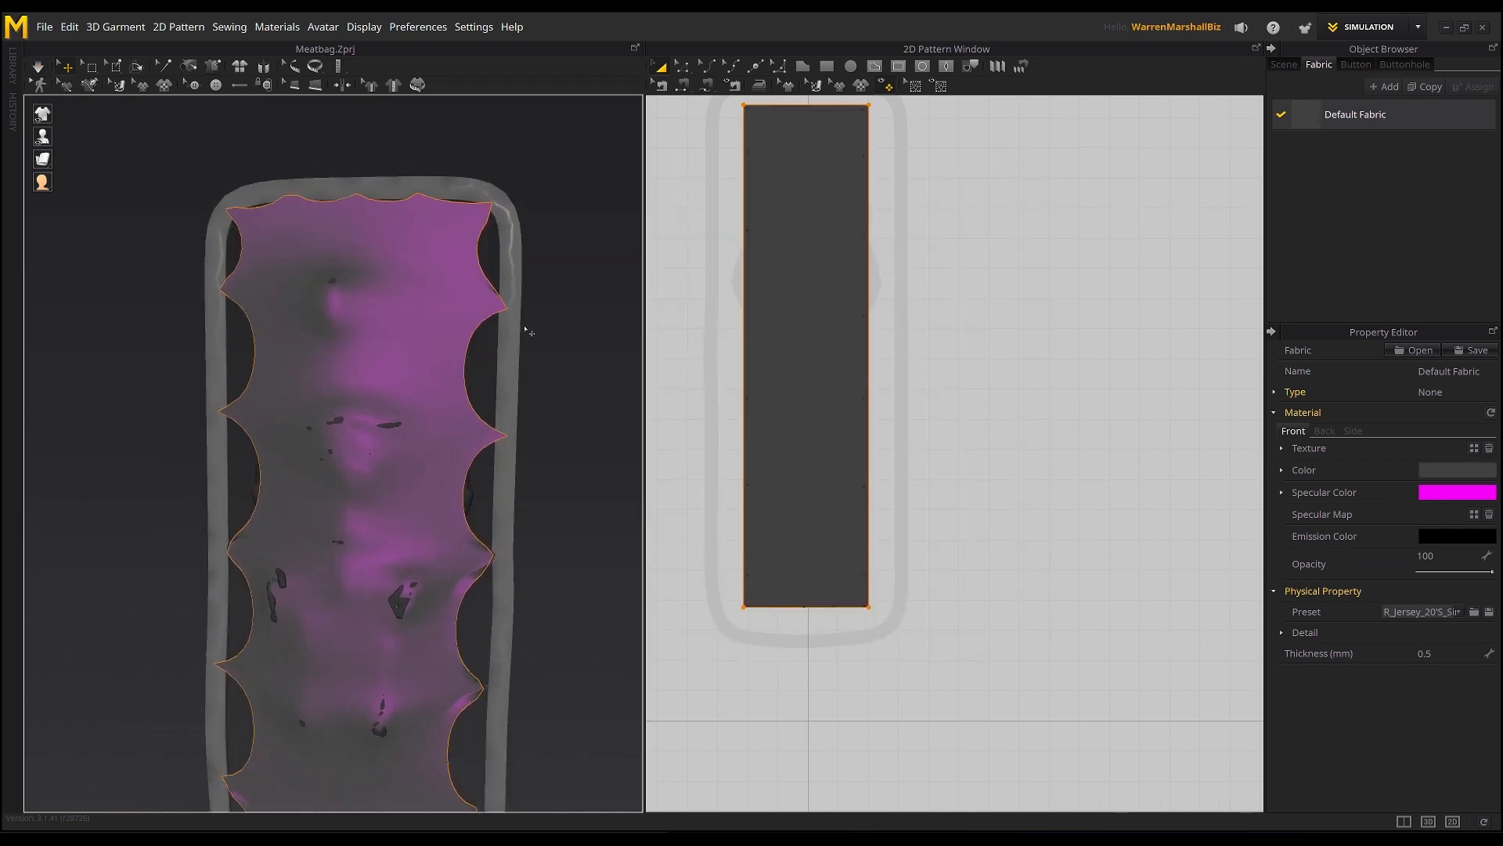
{"action": "left_click", "coordinate": [44, 27]}
{"action": "left_click", "coordinate": [66, 104]}
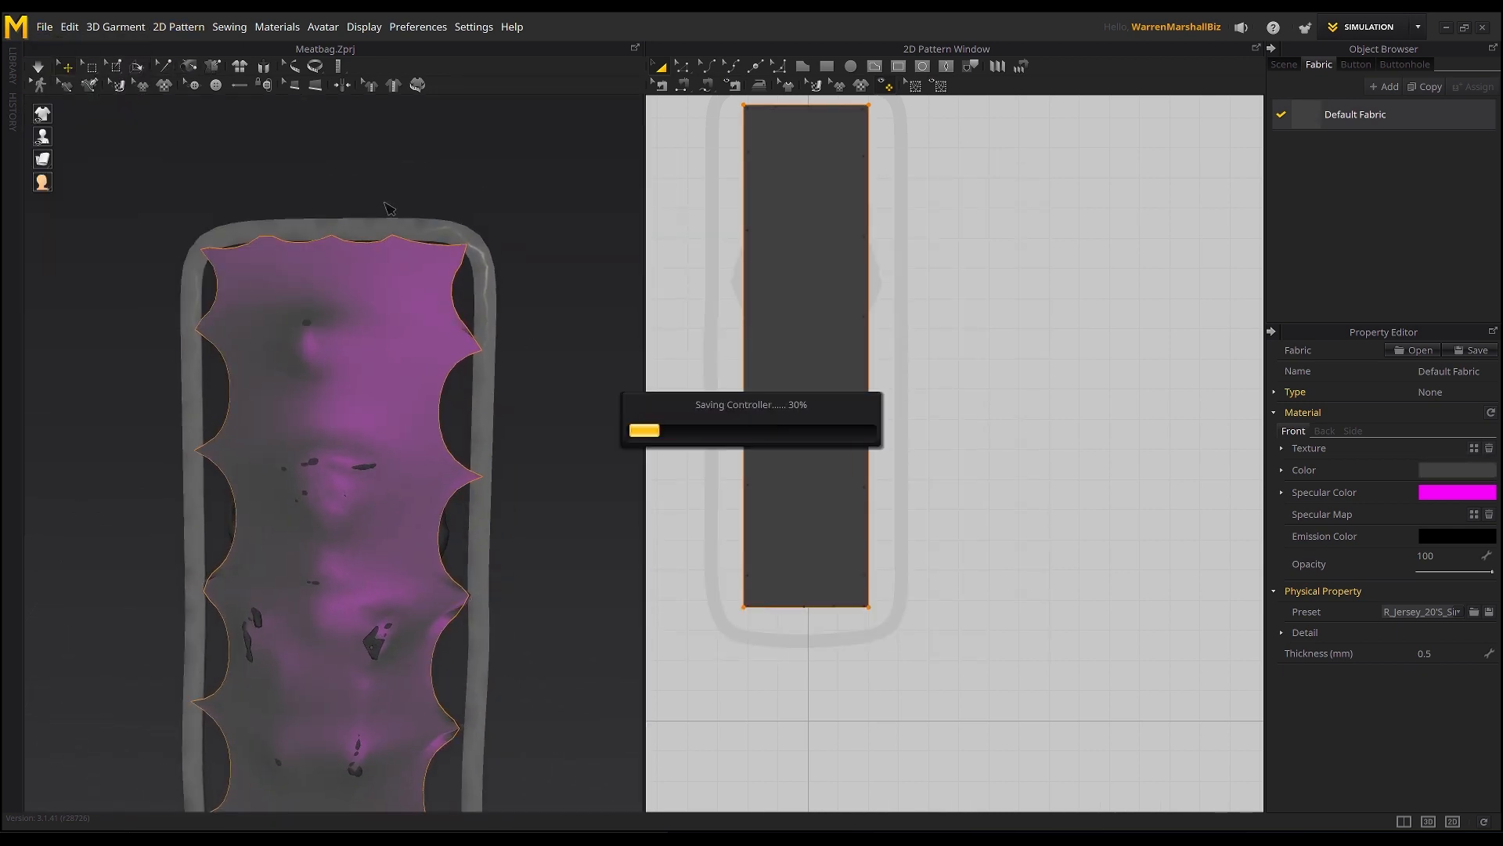
Step: Add three tacks between the existing ones on the upper half of the cloth's right edge, fixing them to the frame
{"action": "left_click", "coordinate": [212, 66]}
{"action": "left_click", "coordinate": [451, 295]}
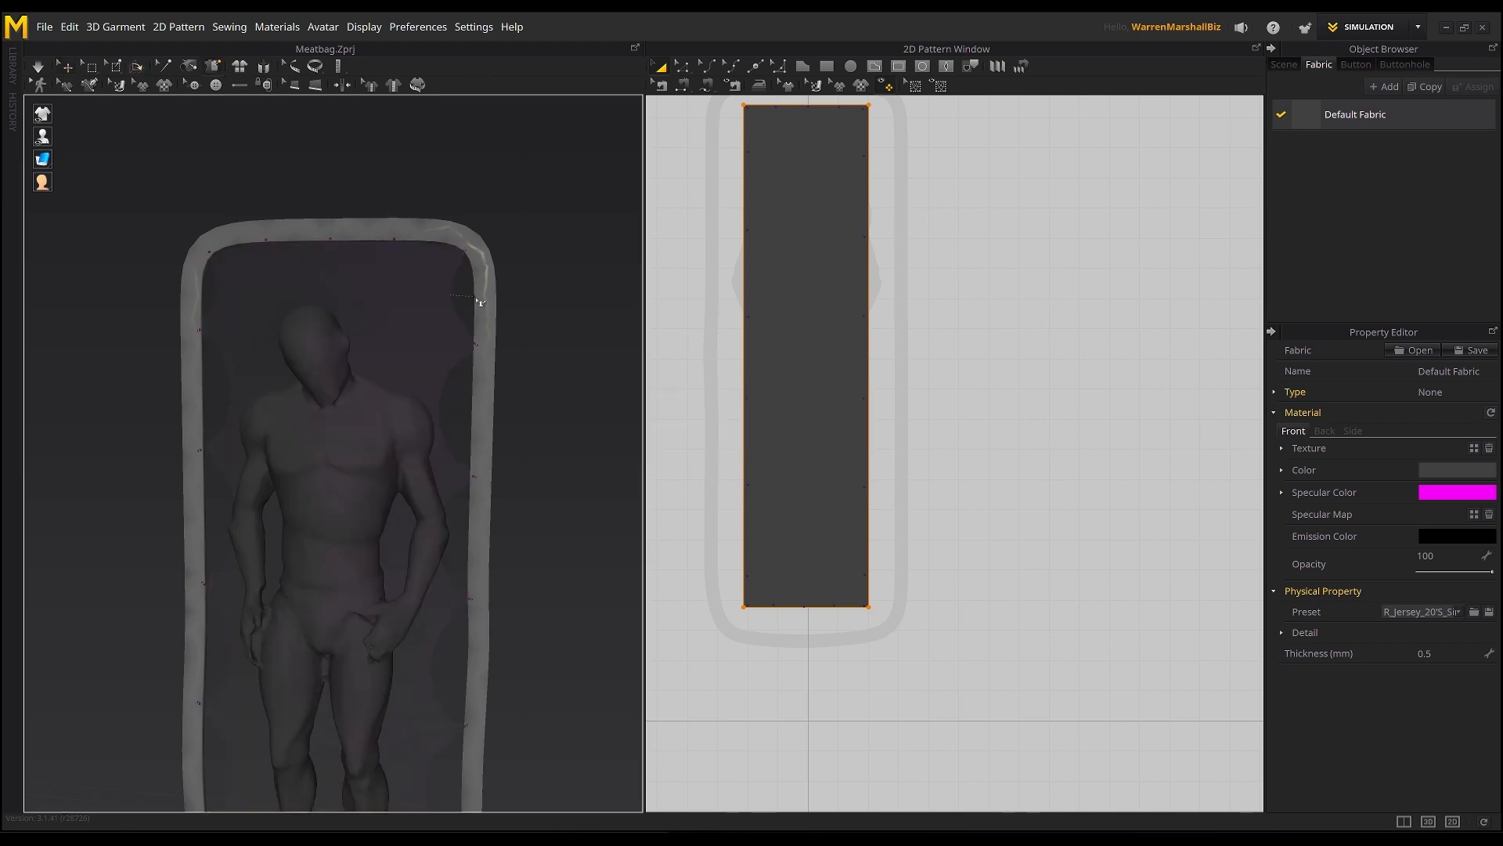
{"action": "left_click", "coordinate": [480, 297]}
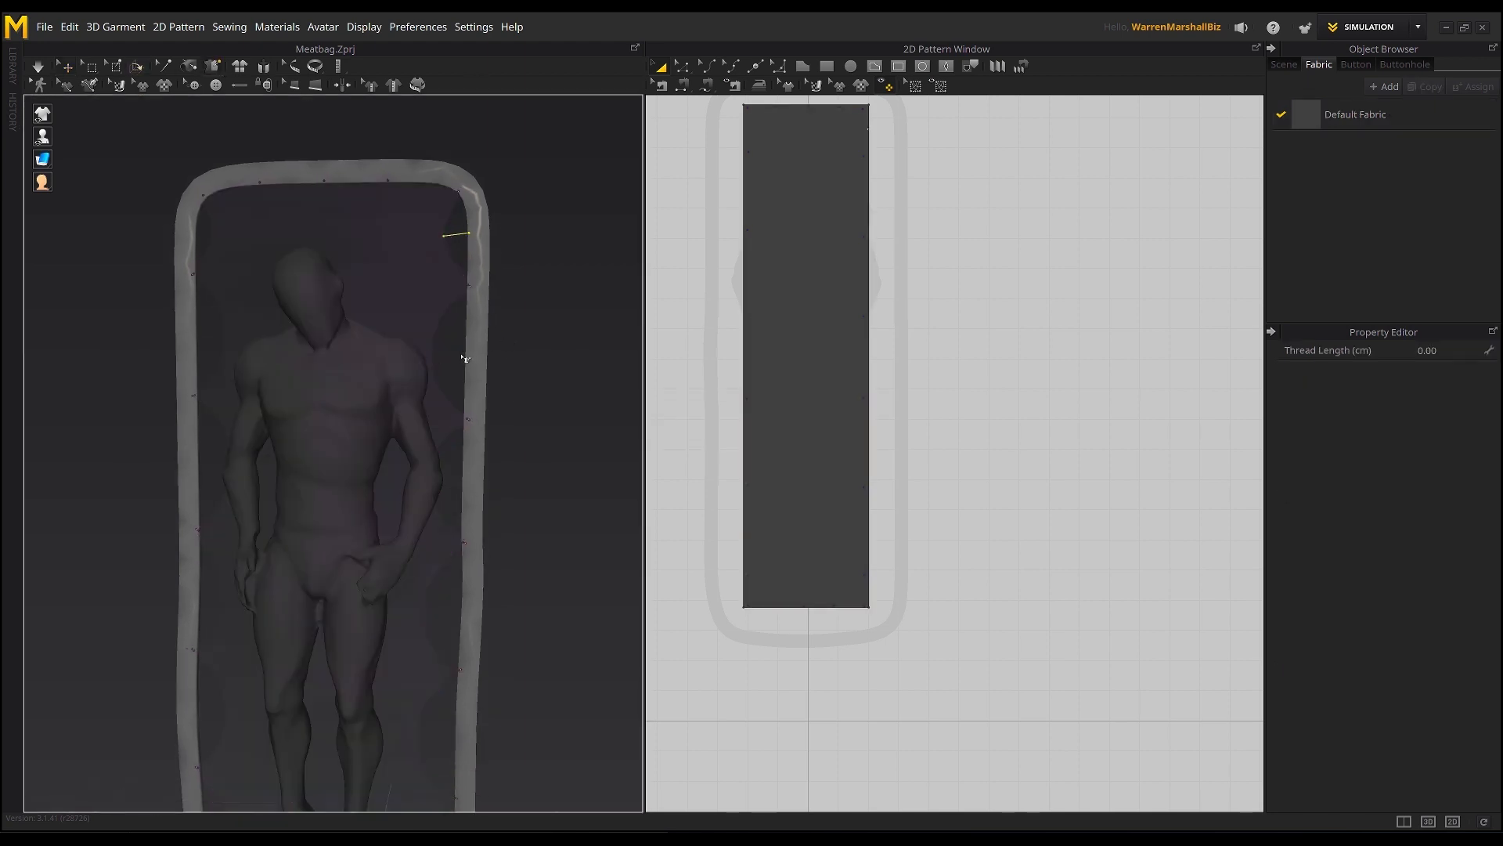
{"action": "left_click", "coordinate": [470, 355]}
{"action": "middle_click_drag", "start_coordinate": [470, 355], "coordinate": [472, 205]}
{"action": "left_click", "coordinate": [436, 323]}
{"action": "left_click", "coordinate": [473, 325]}
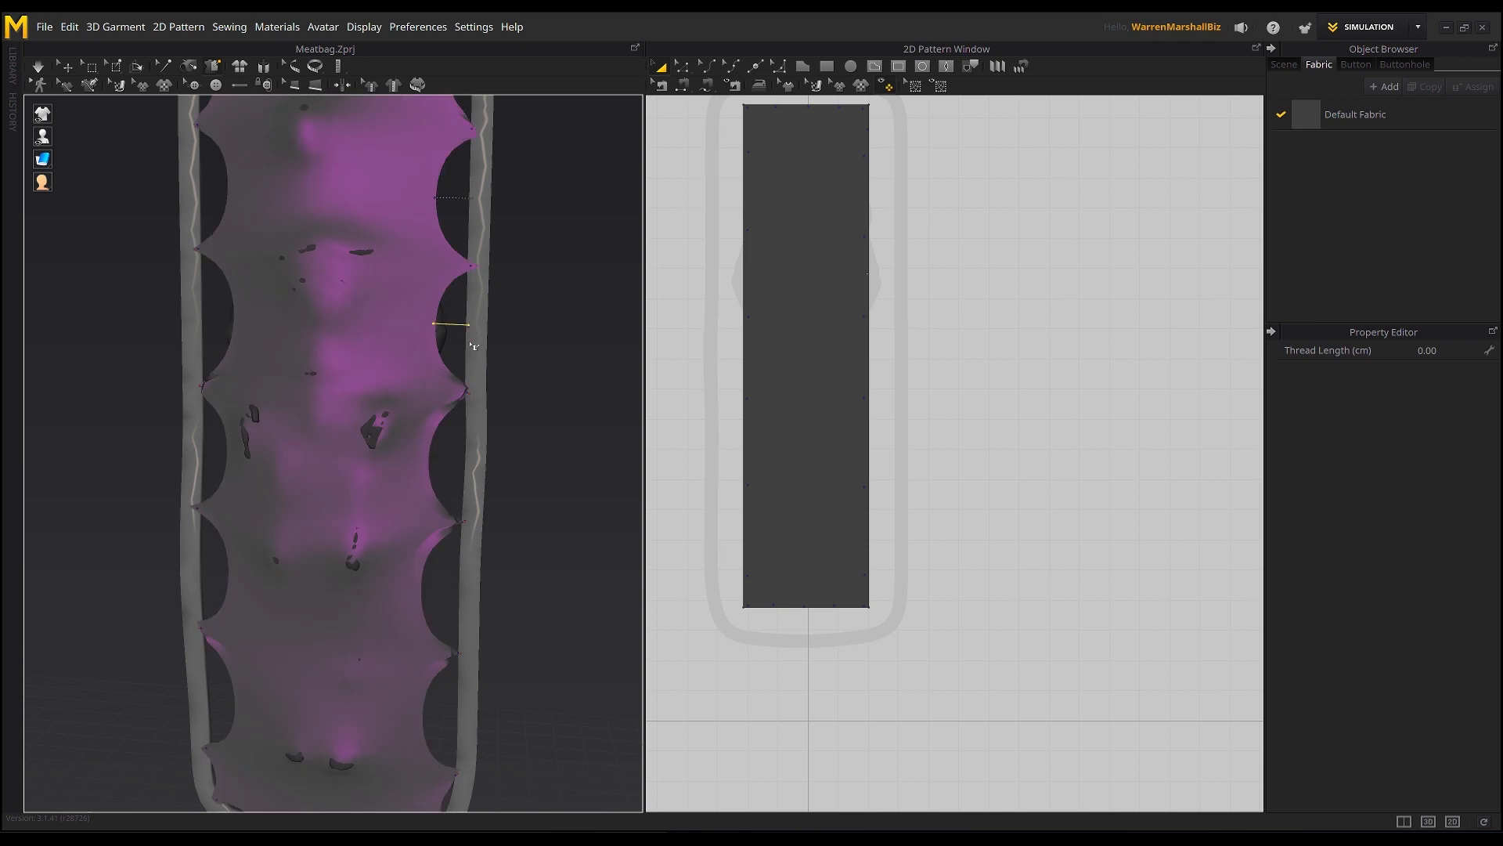
Step: Add three more in-between tacks down the lower half of the cloth's right edge to the frame
{"action": "middle_click_drag", "start_coordinate": [473, 325], "coordinate": [461, 202]}
{"action": "left_click", "coordinate": [425, 345]}
{"action": "left_click", "coordinate": [467, 344]}
{"action": "middle_click_drag", "start_coordinate": [467, 345], "coordinate": [466, 216]}
{"action": "left_click", "coordinate": [418, 344]}
{"action": "left_click", "coordinate": [460, 345]}
{"action": "middle_click_drag", "start_coordinate": [468, 431], "coordinate": [474, 308]}
{"action": "left_click", "coordinate": [433, 368]}
{"action": "left_click", "coordinate": [470, 368]}
Step: Add three in-between tacks from the cloth's lower left edge upward, fixing them to the frame
{"action": "middle_click_drag", "start_coordinate": [274, 341], "coordinate": [433, 345]}
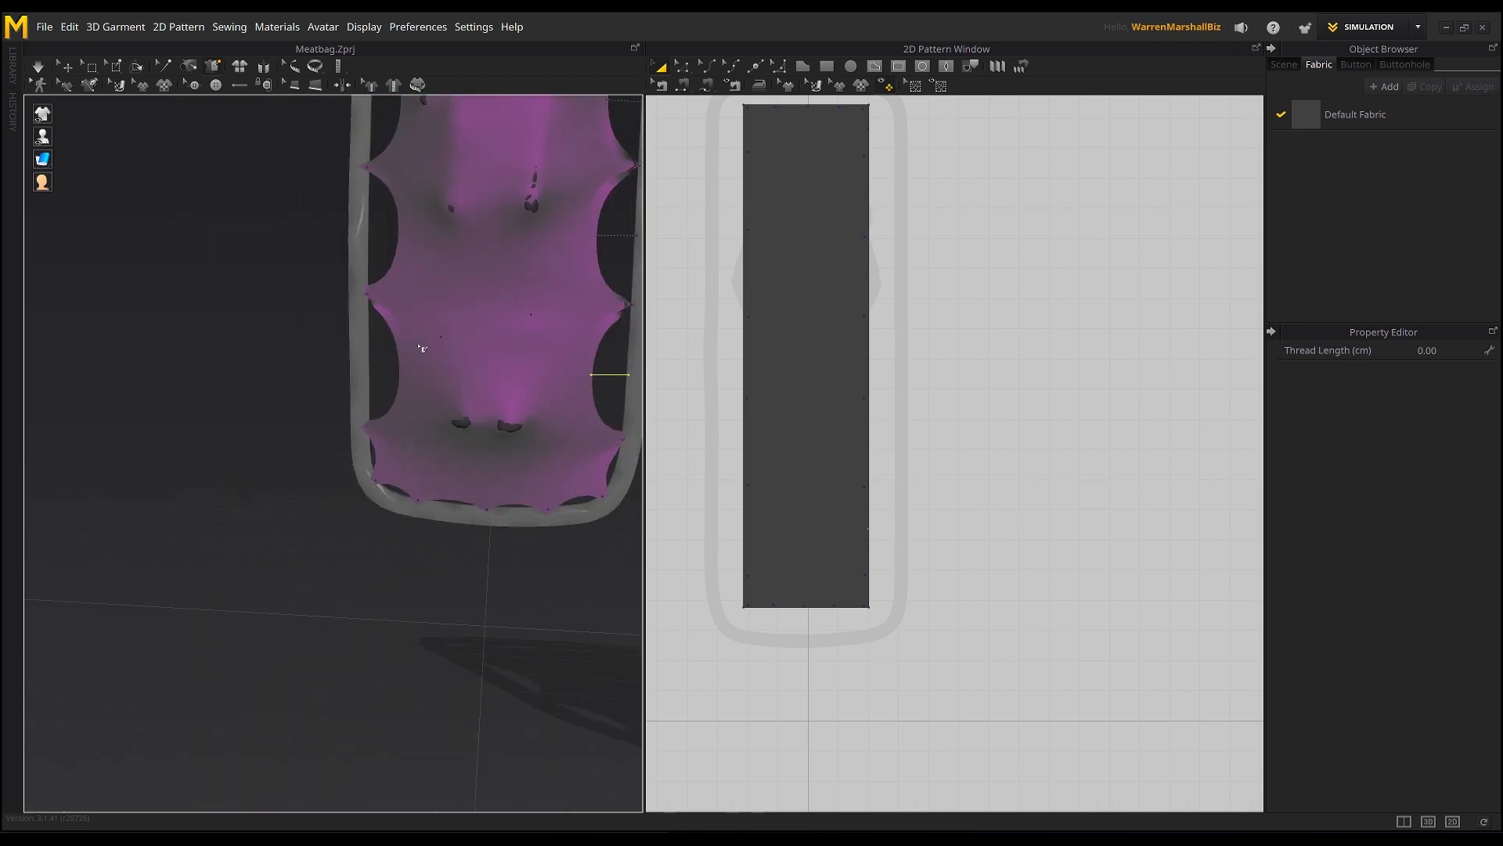
{"action": "right_click_drag", "start_coordinate": [433, 345], "coordinate": [505, 352]}
{"action": "left_click", "coordinate": [425, 375]}
{"action": "left_click", "coordinate": [390, 376]}
{"action": "middle_click_drag", "start_coordinate": [430, 251], "coordinate": [420, 357]}
{"action": "left_click", "coordinate": [423, 351]}
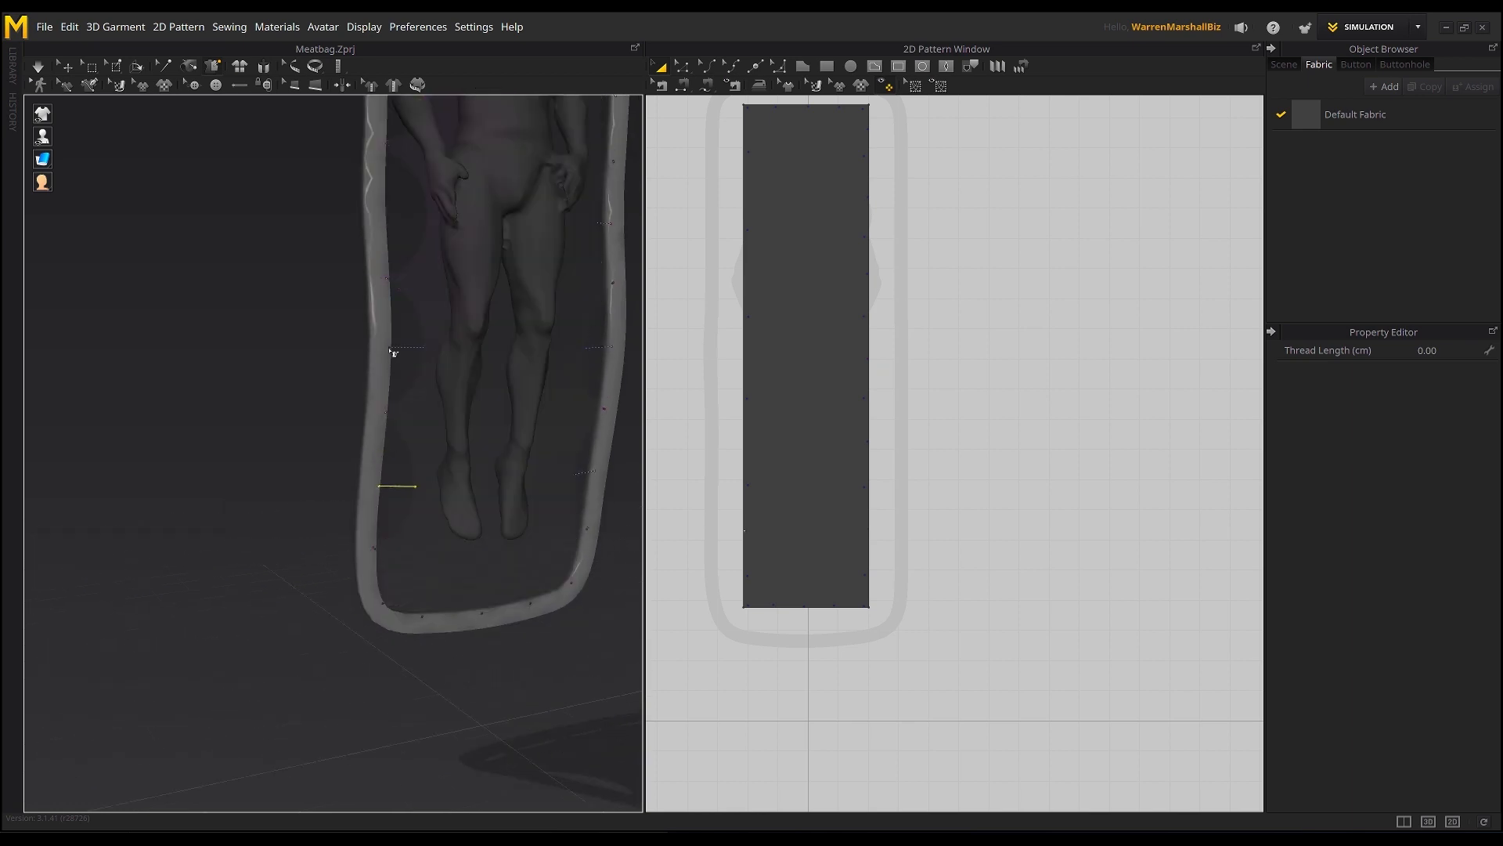
{"action": "left_click", "coordinate": [388, 352]}
{"action": "middle_click_drag", "start_coordinate": [430, 238], "coordinate": [419, 380]}
{"action": "left_click", "coordinate": [416, 373]}
{"action": "left_click", "coordinate": [378, 371]}
Step: Add three more in-between tacks up the remaining upper part of the cloth's left edge to the frame
{"action": "middle_click_drag", "start_coordinate": [425, 232], "coordinate": [433, 362]}
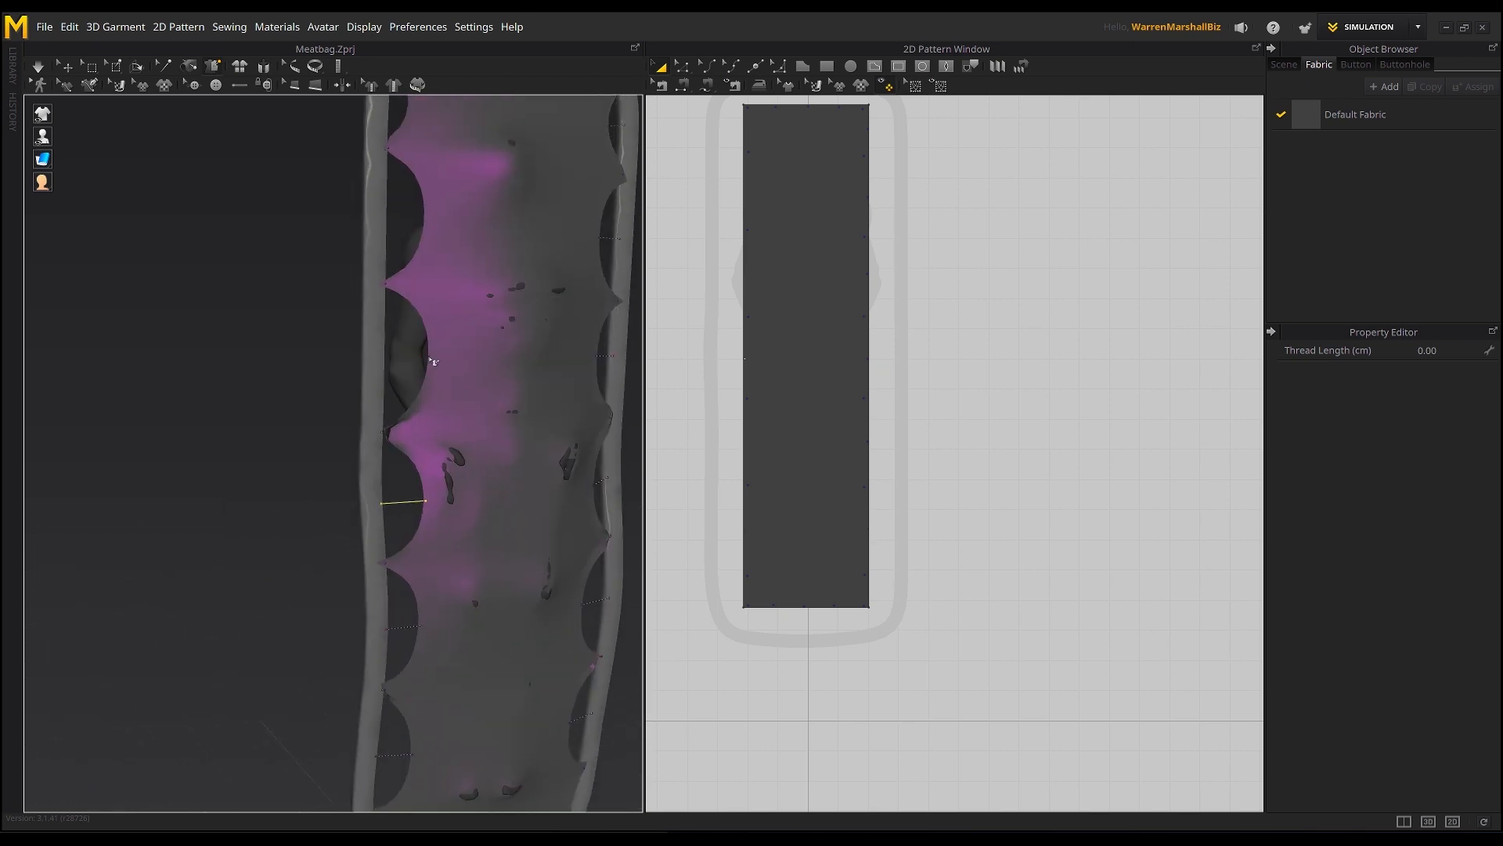
{"action": "left_click", "coordinate": [429, 355]}
{"action": "left_click", "coordinate": [382, 360]}
{"action": "middle_click_drag", "start_coordinate": [435, 290], "coordinate": [435, 465]}
{"action": "left_click", "coordinate": [426, 397]}
{"action": "left_click", "coordinate": [384, 401]}
{"action": "middle_click_drag", "start_coordinate": [419, 304], "coordinate": [389, 266]}
{"action": "left_click", "coordinate": [417, 406]}
{"action": "left_click", "coordinate": [386, 398]}
Step: Simulate the cloth with the added side tacks and pull it away from the body
{"action": "right_click_drag", "start_coordinate": [390, 266], "coordinate": [539, 437]}
{"action": "key", "text": "space"}
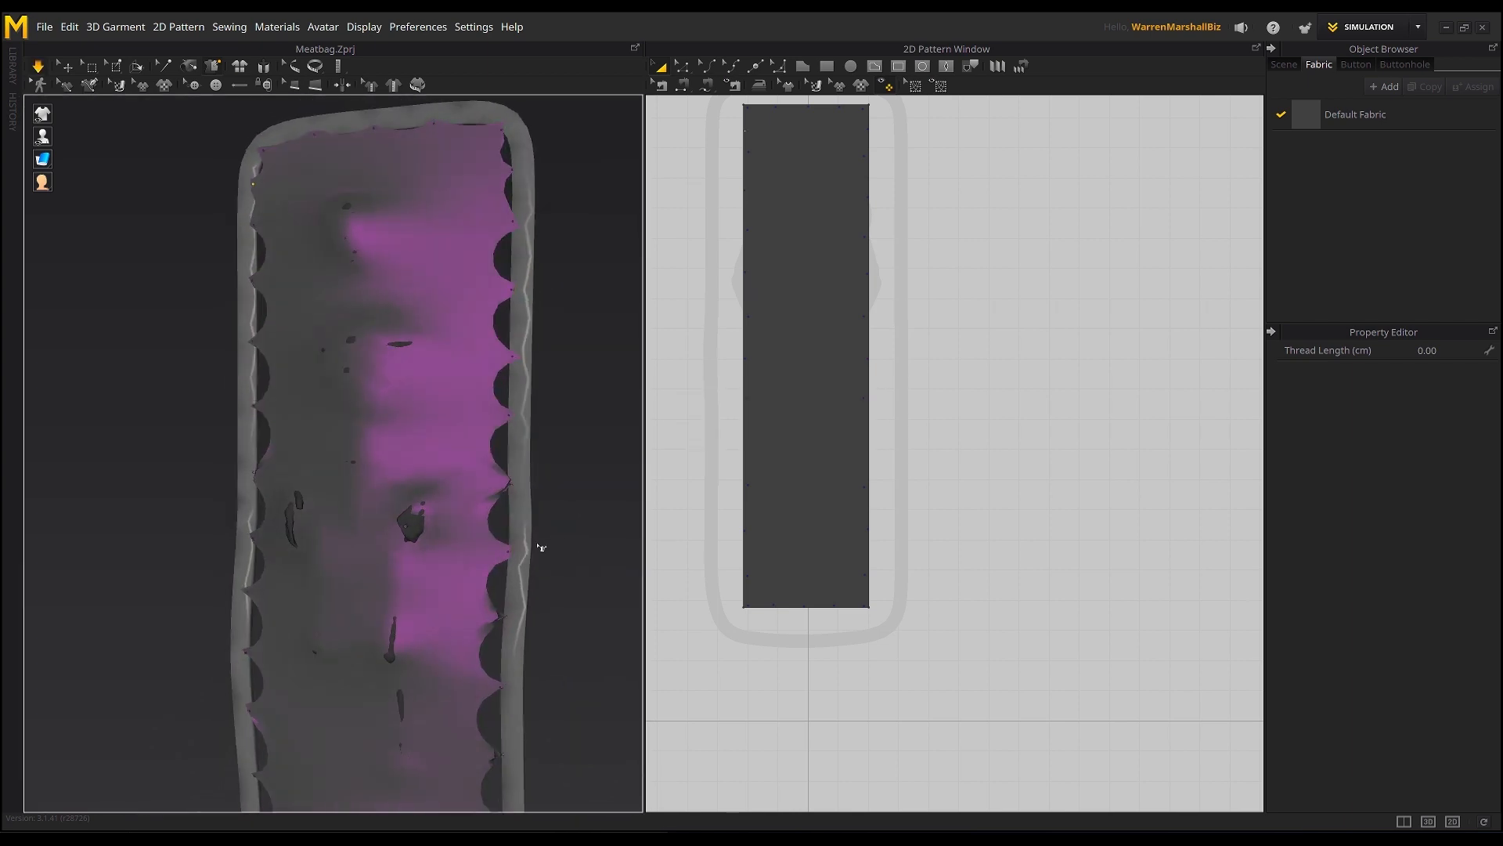
{"action": "middle_click_drag", "start_coordinate": [538, 546], "coordinate": [423, 393]}
{"action": "right_click_drag", "start_coordinate": [423, 392], "coordinate": [161, 141]}
{"action": "left_click", "coordinate": [67, 67]}
{"action": "left_click", "coordinate": [316, 337]}
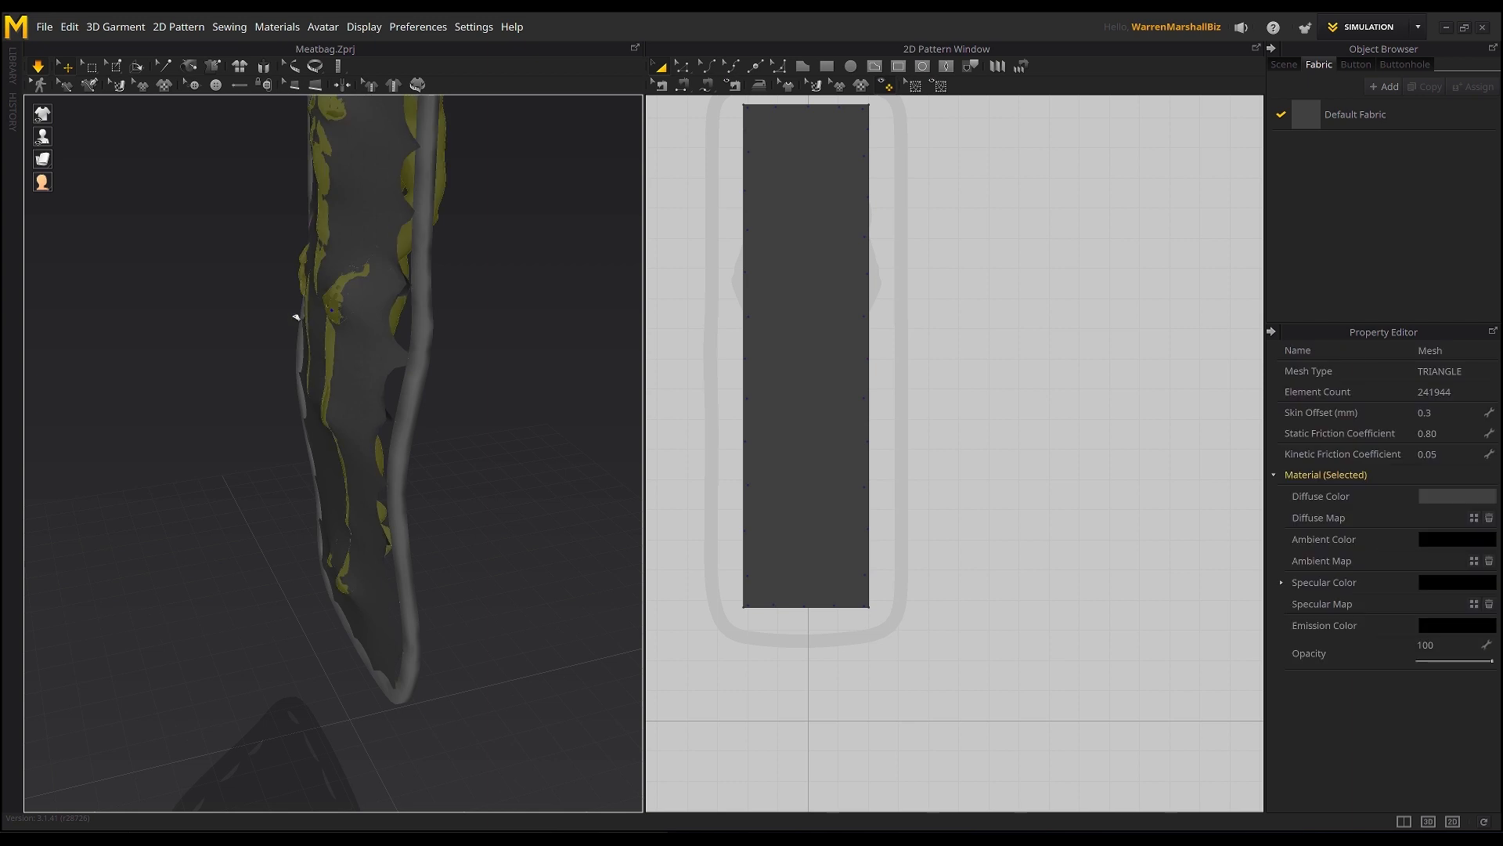
{"action": "left_click_drag", "start_coordinate": [332, 326], "coordinate": [130, 370]}
{"action": "right_click_drag", "start_coordinate": [130, 370], "coordinate": [513, 421]}
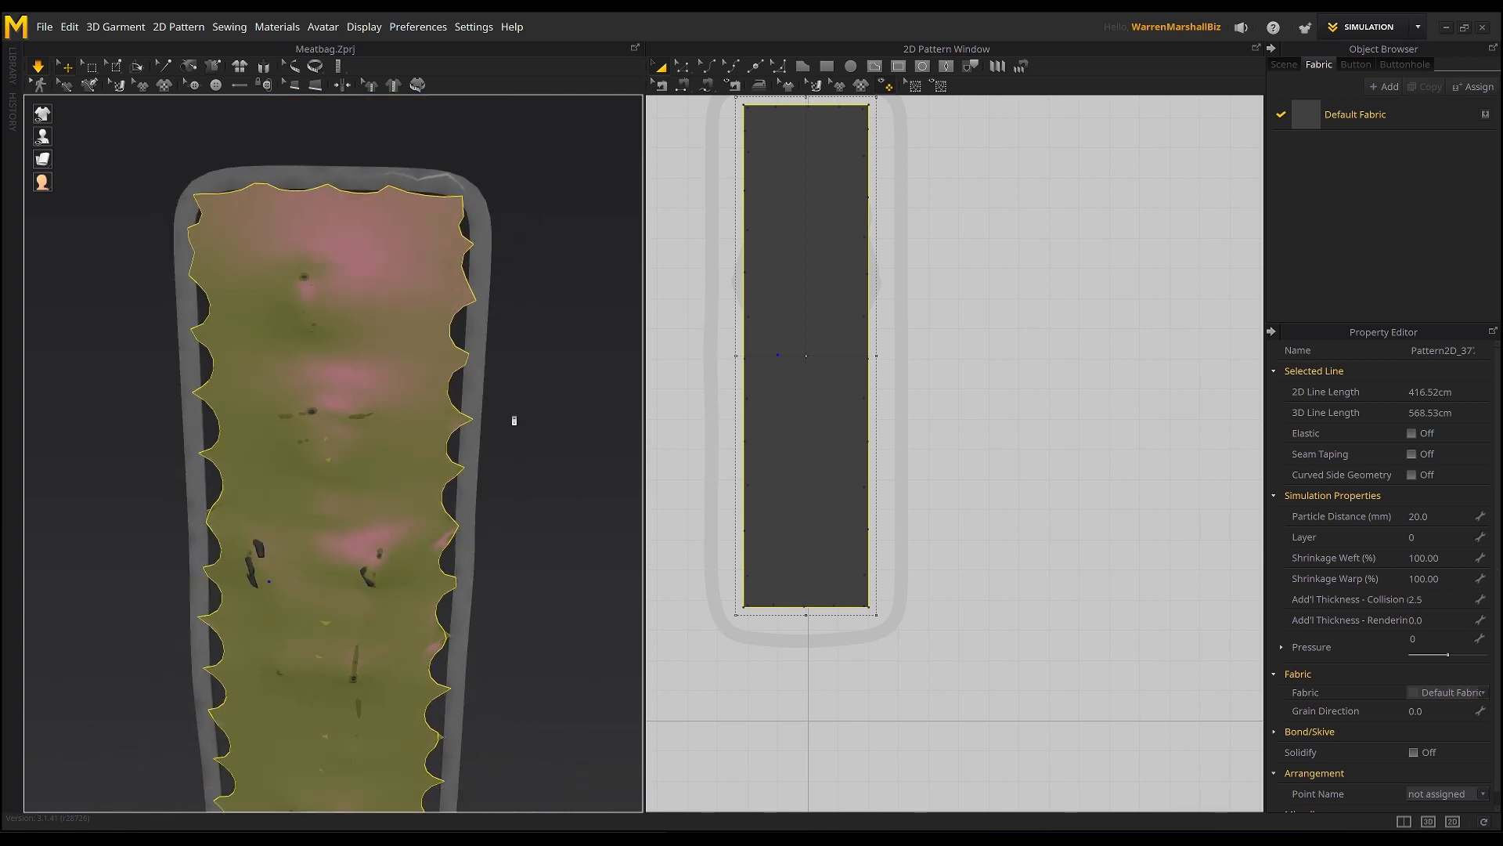
Step: Move the upper tacks of the cloth's right edge outward to the outer side of the frame
{"action": "left_click", "coordinate": [163, 66]}
{"action": "right_click_drag", "start_coordinate": [501, 251], "coordinate": [513, 285]}
{"action": "scroll", "coordinate": [513, 285], "scroll_direction": "down", "scroll_amount": 3}
{"action": "middle_click_drag", "start_coordinate": [513, 285], "coordinate": [433, 329]}
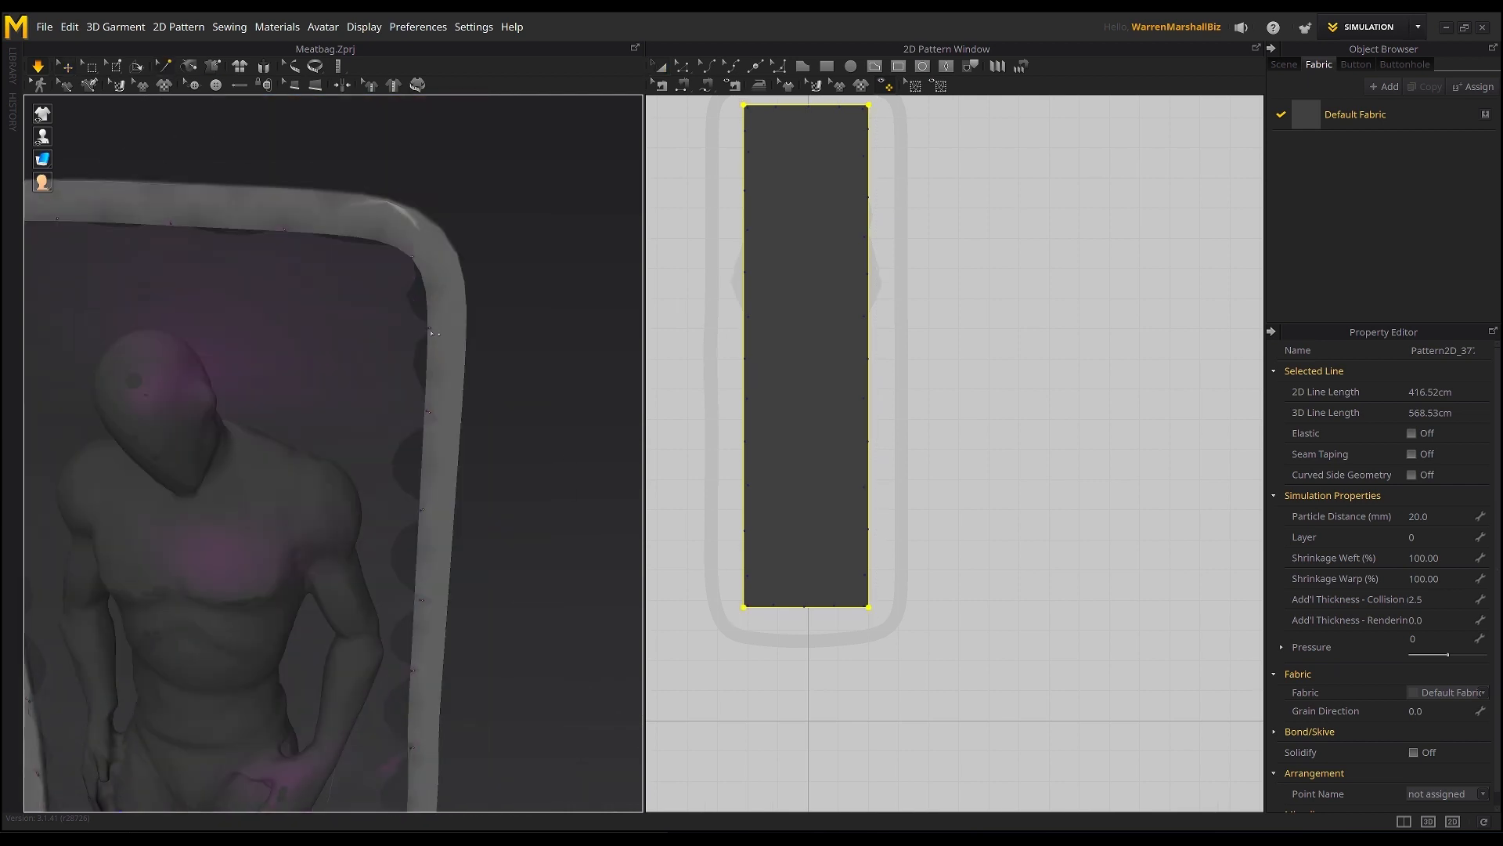
{"action": "left_click_drag", "start_coordinate": [431, 332], "coordinate": [468, 332]}
{"action": "middle_click_drag", "start_coordinate": [468, 331], "coordinate": [480, 304]}
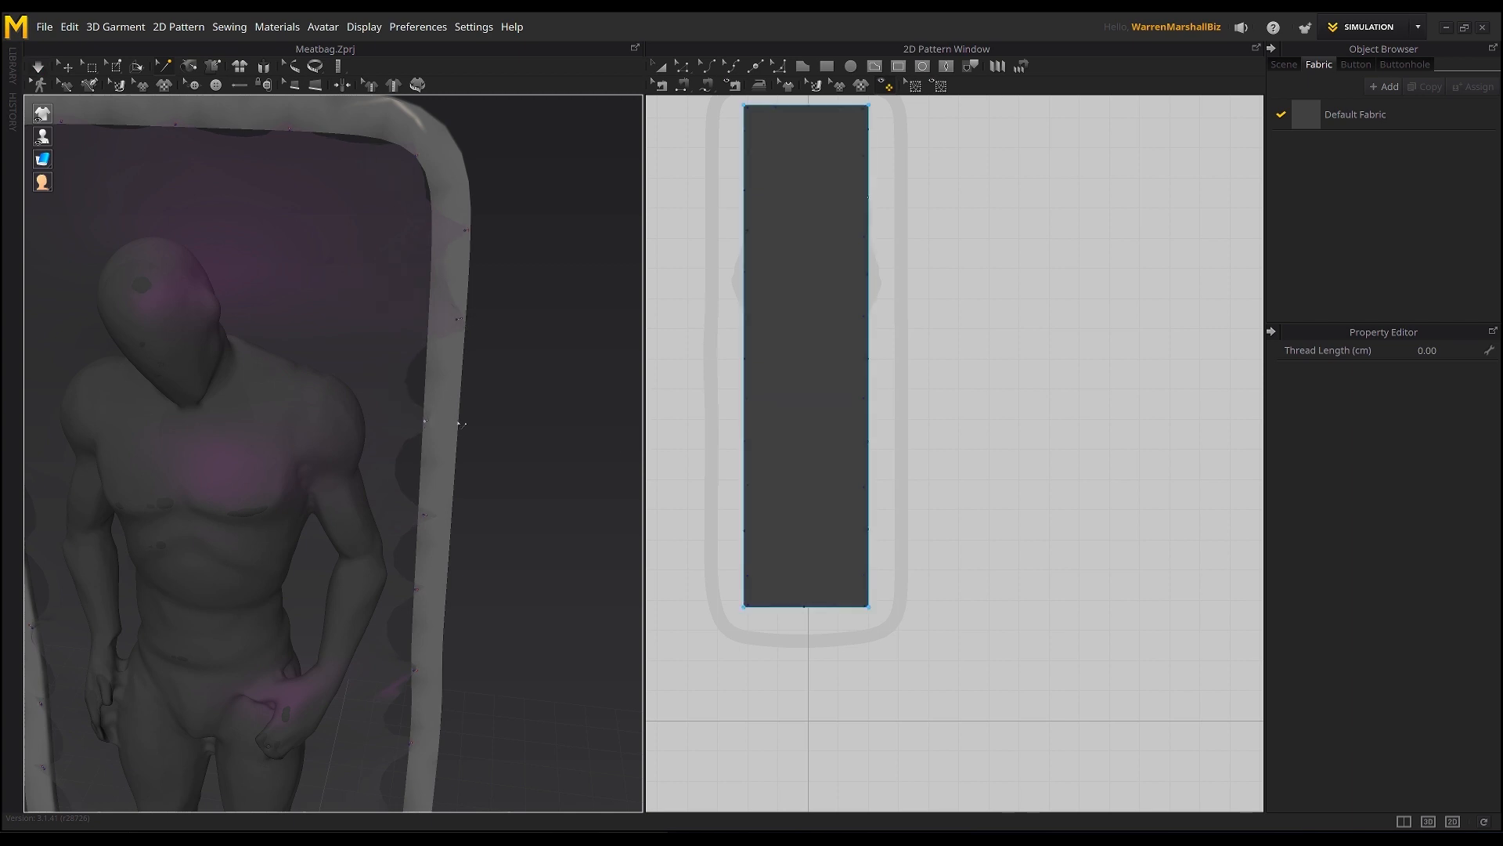
{"action": "right_click_drag", "start_coordinate": [441, 434], "coordinate": [436, 385]}
{"action": "middle_click_drag", "start_coordinate": [474, 418], "coordinate": [475, 405]}
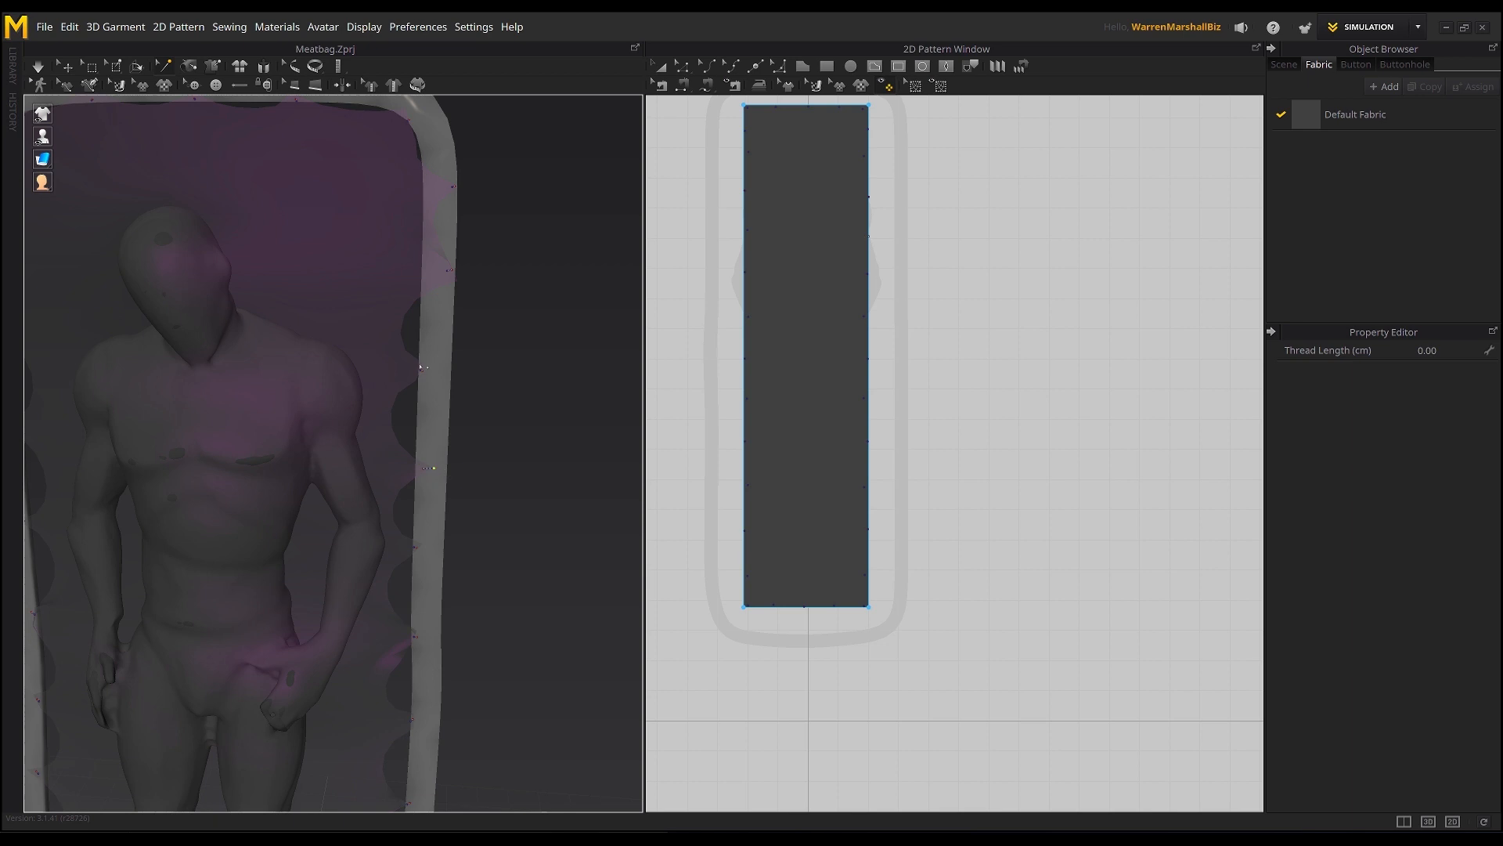
Step: Shift two tacks on the frame's top bar and the next one down its right side outward across the frame
{"action": "right_click_drag", "start_coordinate": [449, 375], "coordinate": [429, 418]}
{"action": "right_click_drag", "start_coordinate": [433, 502], "coordinate": [463, 427]}
{"action": "right_click_drag", "start_coordinate": [469, 593], "coordinate": [279, 262]}
{"action": "left_click", "coordinate": [280, 263]}
{"action": "left_click", "coordinate": [67, 66]}
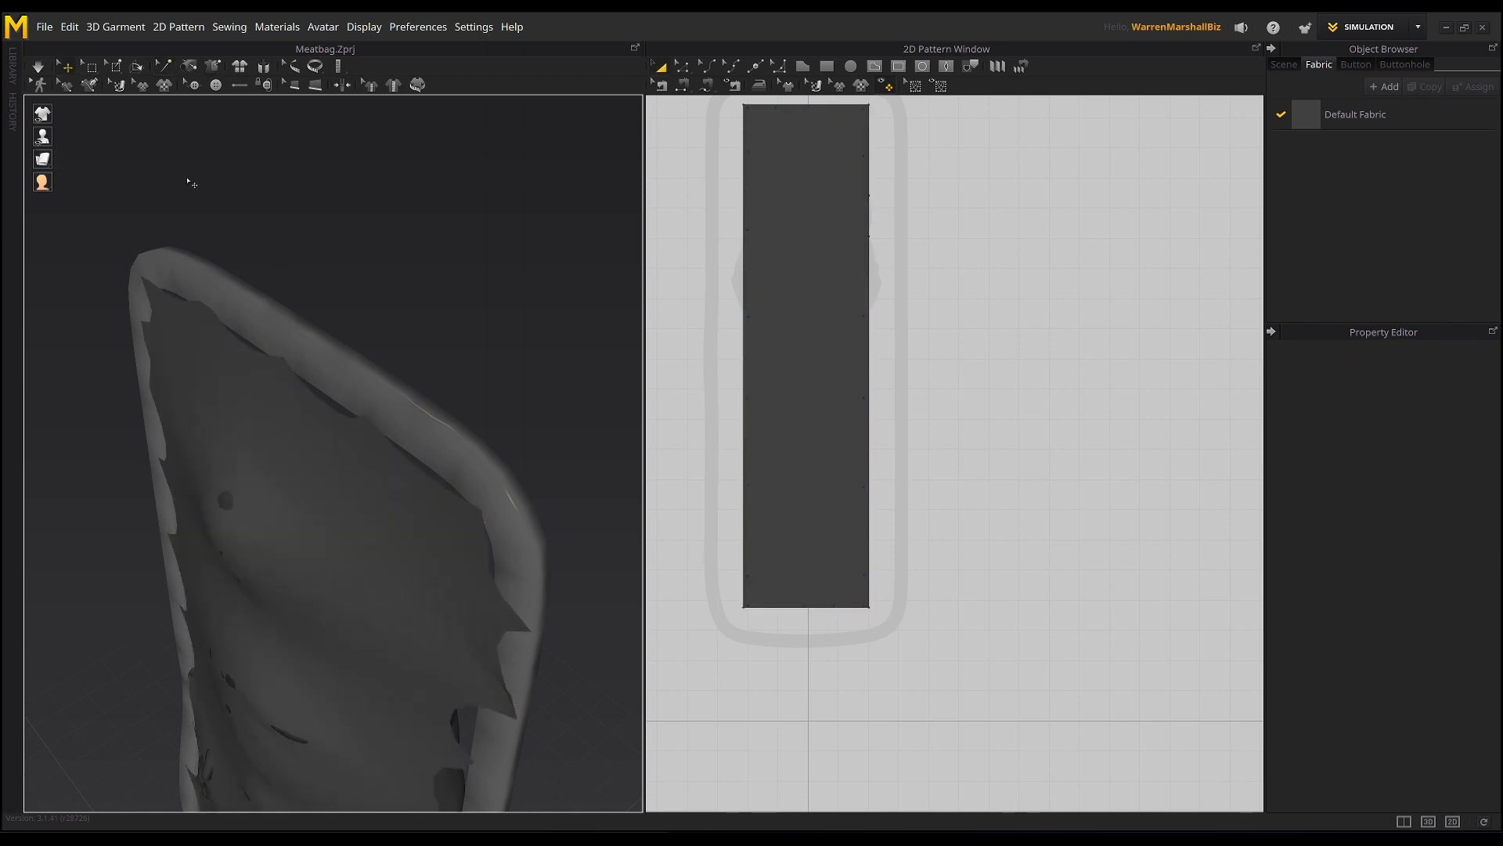
{"action": "left_click", "coordinate": [187, 67]}
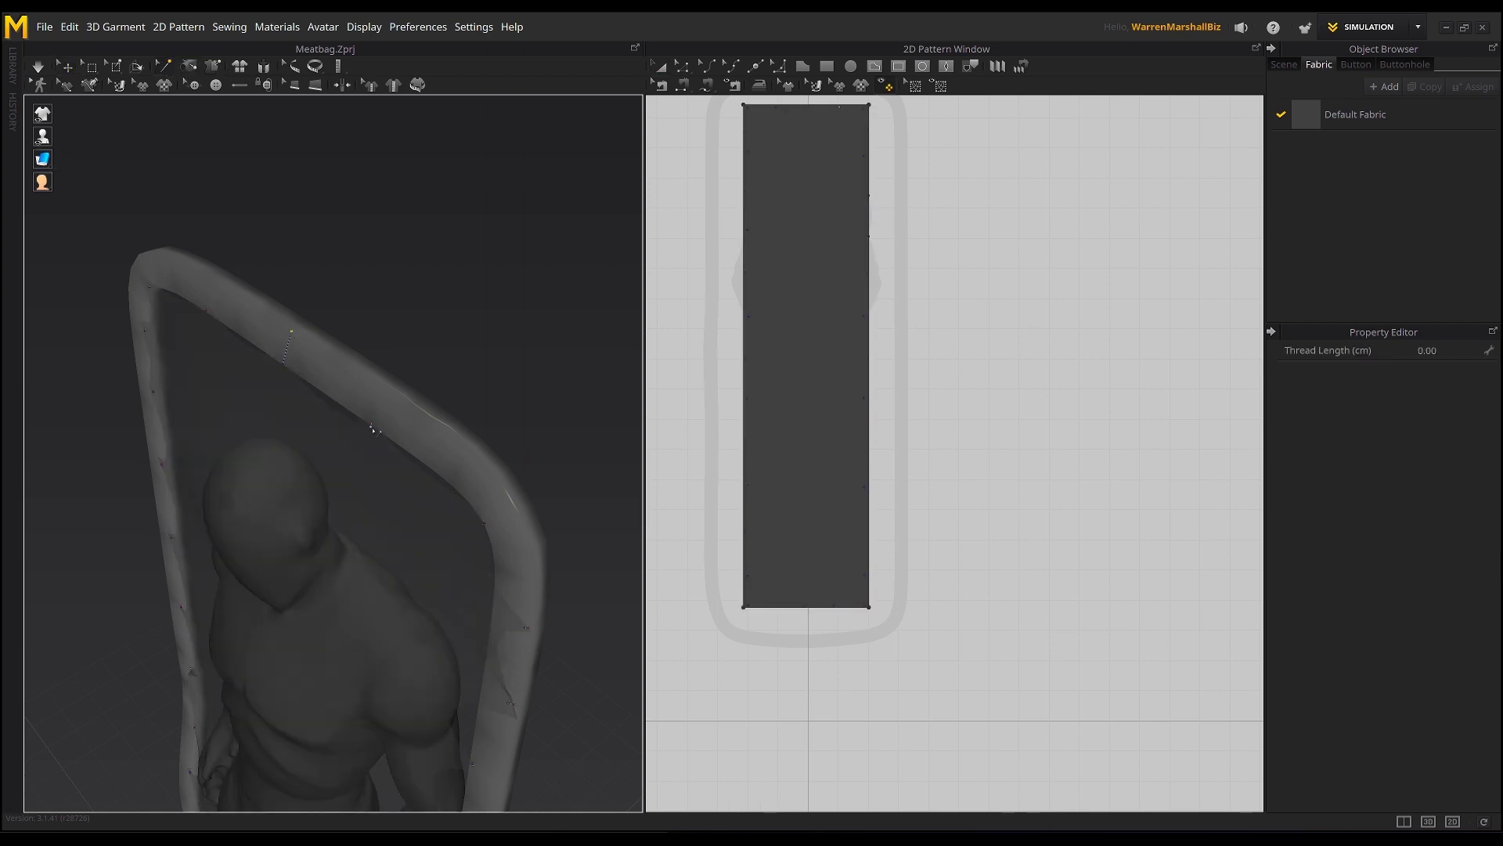
{"action": "right_click_drag", "start_coordinate": [428, 451], "coordinate": [509, 520]}
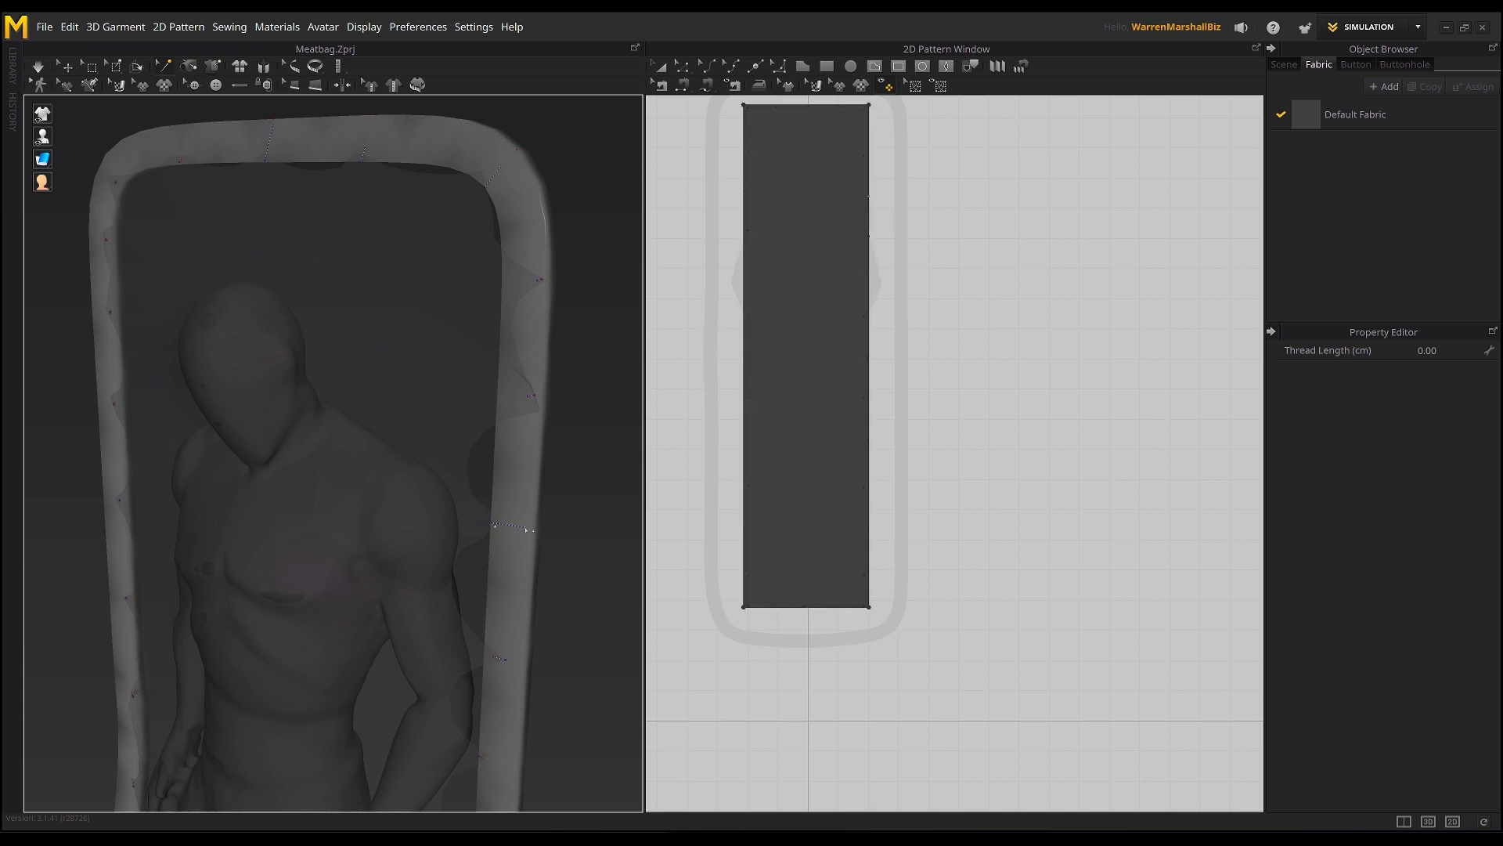
Step: Simulate the cloth to examine how the repositioned tacks wrap it over the frame, and undo the drape
{"action": "key", "text": "space"}
{"action": "right_click_drag", "start_coordinate": [527, 529], "coordinate": [343, 454]}
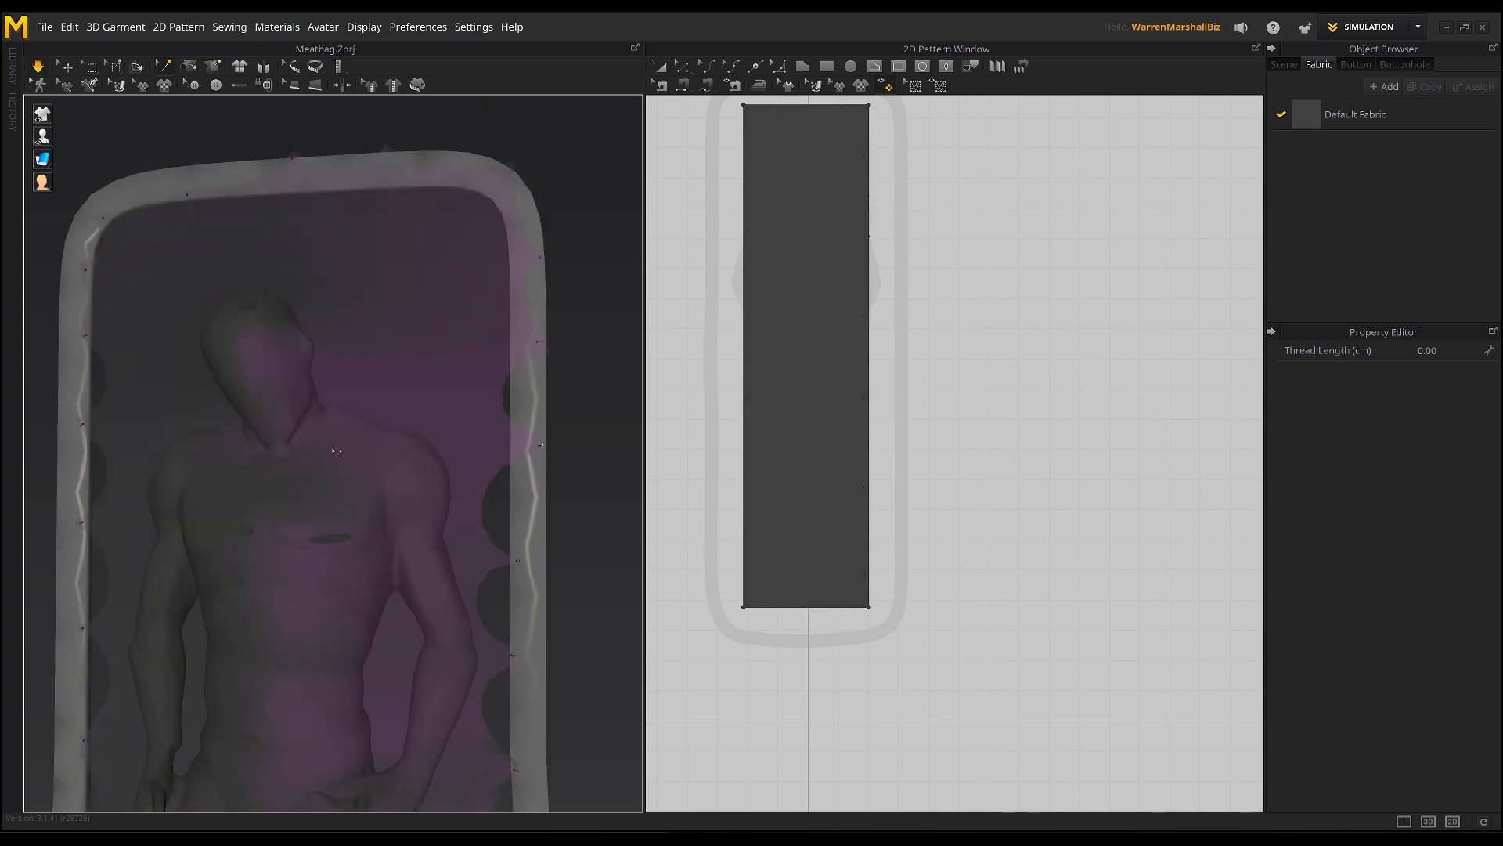
{"action": "scroll", "coordinate": [343, 455], "scroll_direction": "up", "scroll_amount": 3}
{"action": "middle_click_drag", "start_coordinate": [346, 499], "coordinate": [356, 456]}
{"action": "right_click_drag", "start_coordinate": [357, 455], "coordinate": [302, 465]}
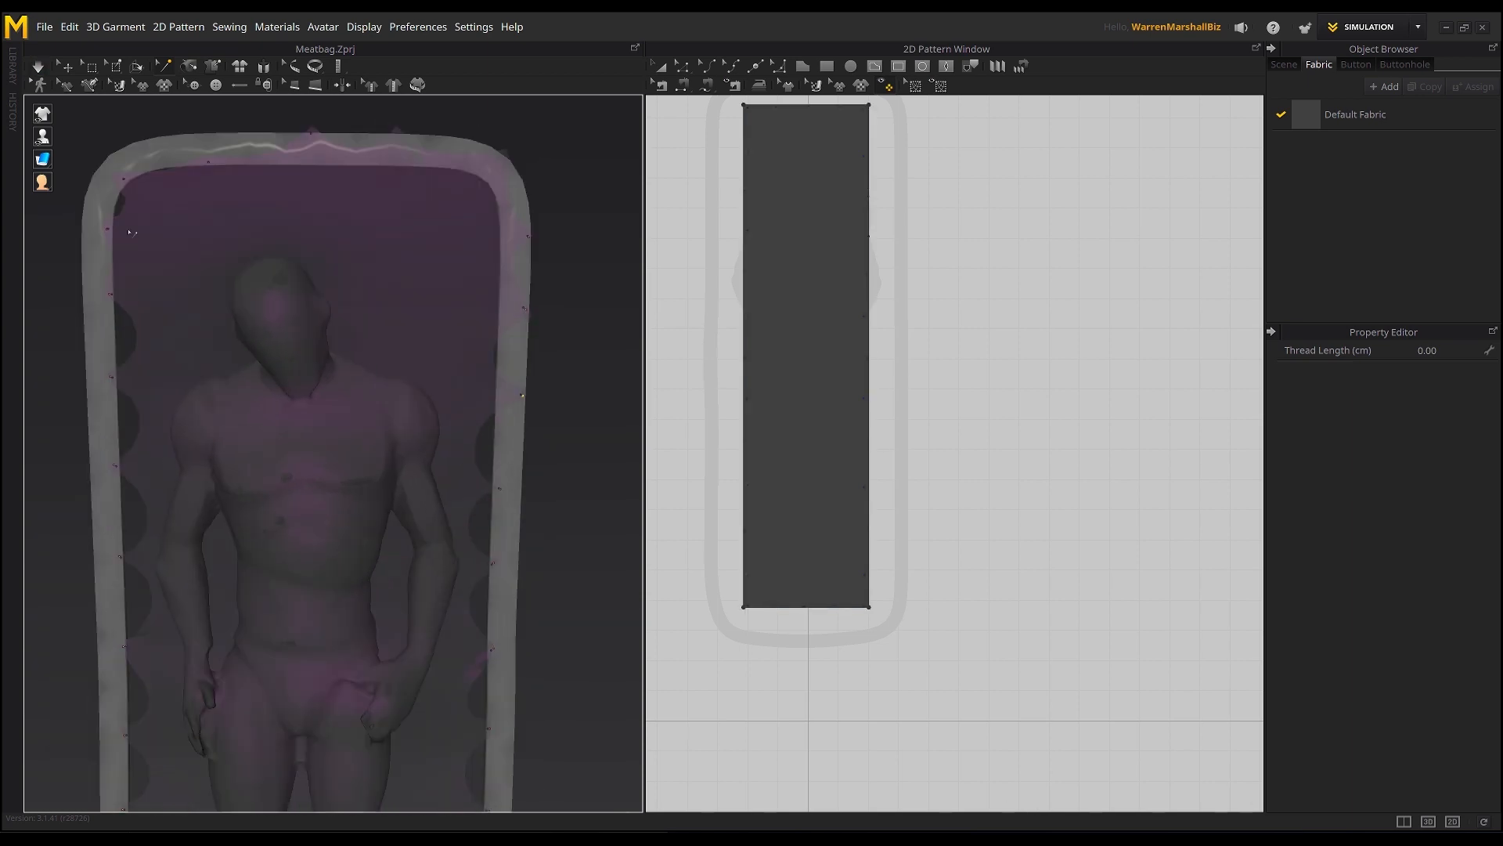
{"action": "scroll", "coordinate": [287, 299], "scroll_direction": "up", "scroll_amount": 3}
{"action": "key", "text": "ctrl+z"}
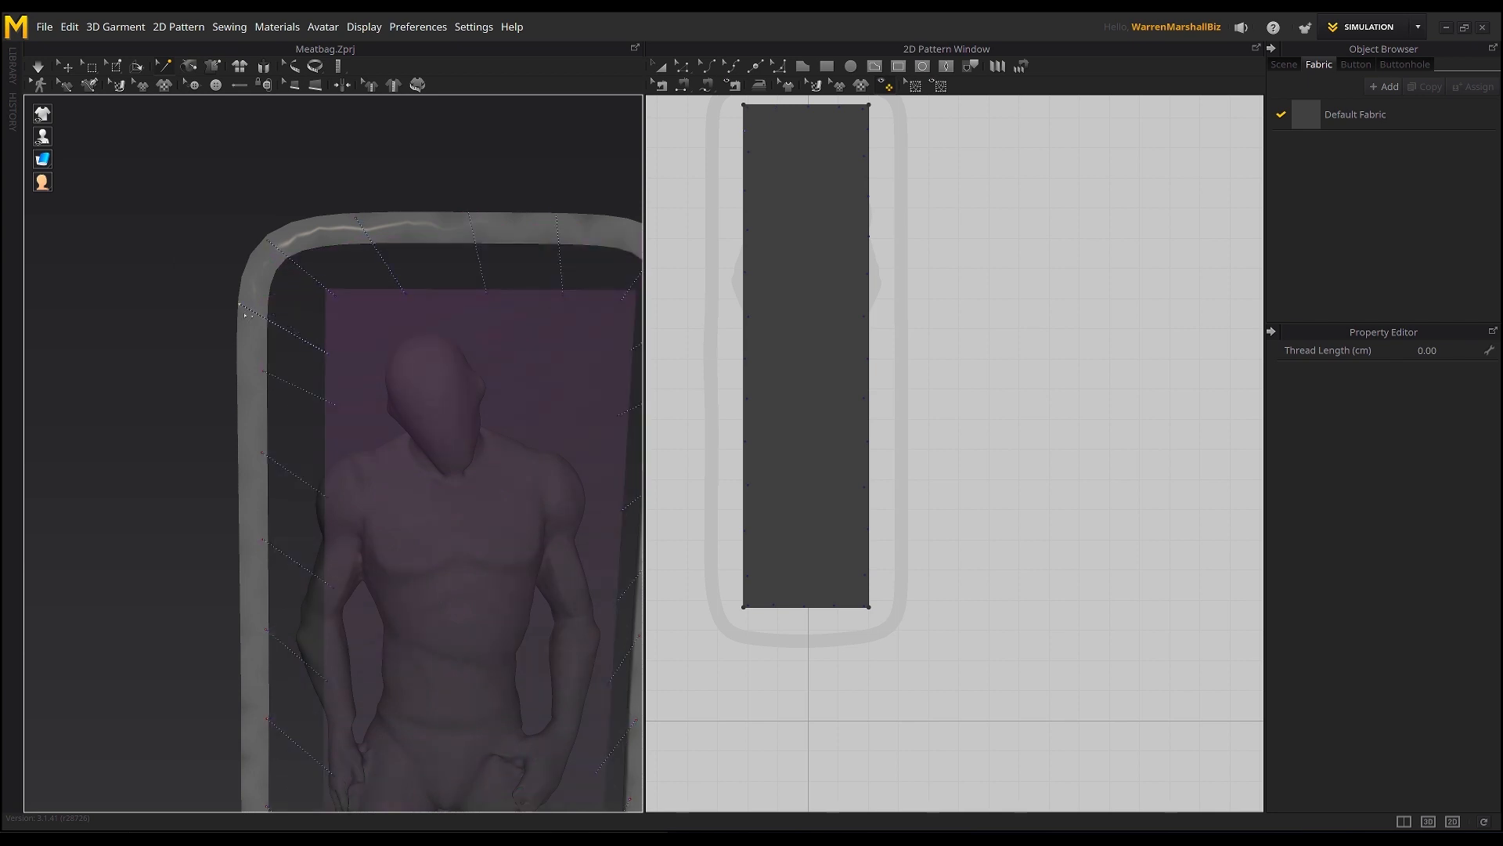
Step: Move the next tack down the frame's left side outward to the outer edge of the frame
{"action": "left_click_drag", "start_coordinate": [247, 376], "coordinate": [238, 374]}
{"action": "middle_click_drag", "start_coordinate": [287, 382], "coordinate": [293, 244]}
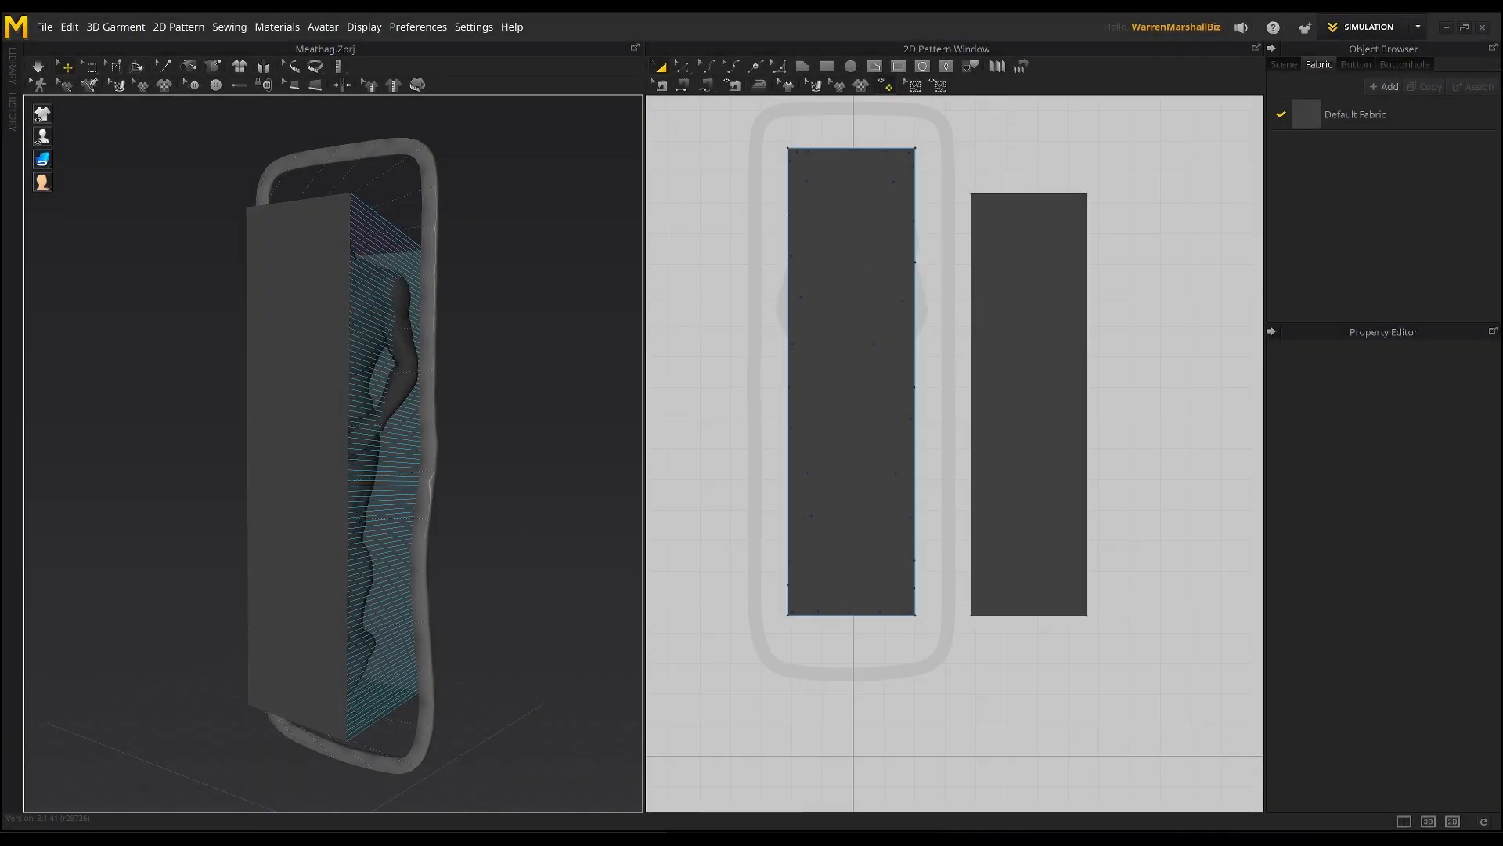
Step: Set the particle distance of both cloth panels to 10 mm
{"action": "left_click", "coordinate": [851, 381]}
{"action": "key", "text": "ctrl+a"}
{"action": "double_click", "coordinate": [1439, 516]}
{"action": "type", "text": "10"}
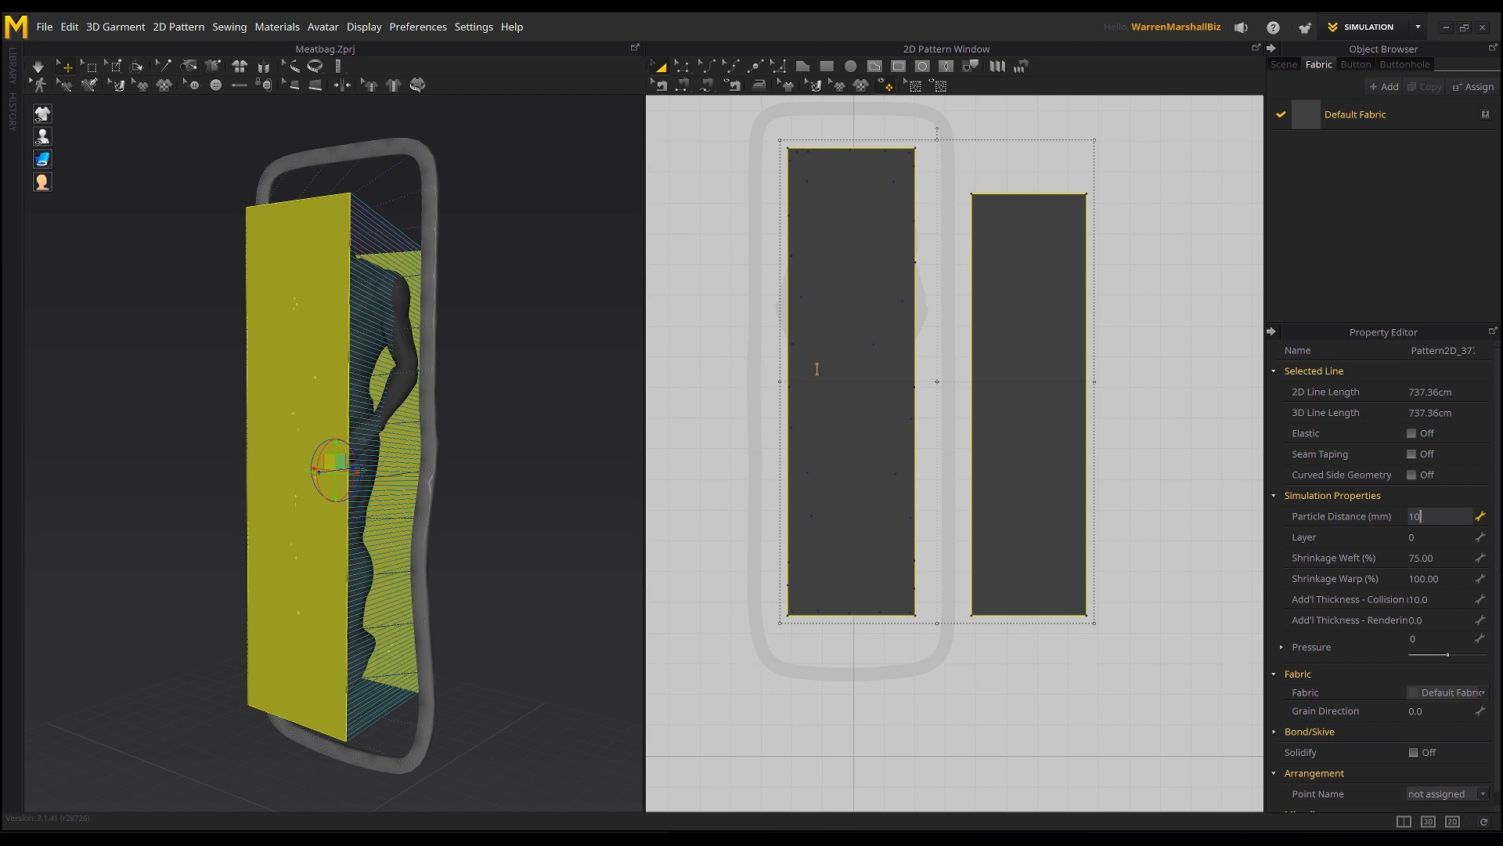
{"action": "type", "text": "0"}
{"action": "key", "text": "Return"}
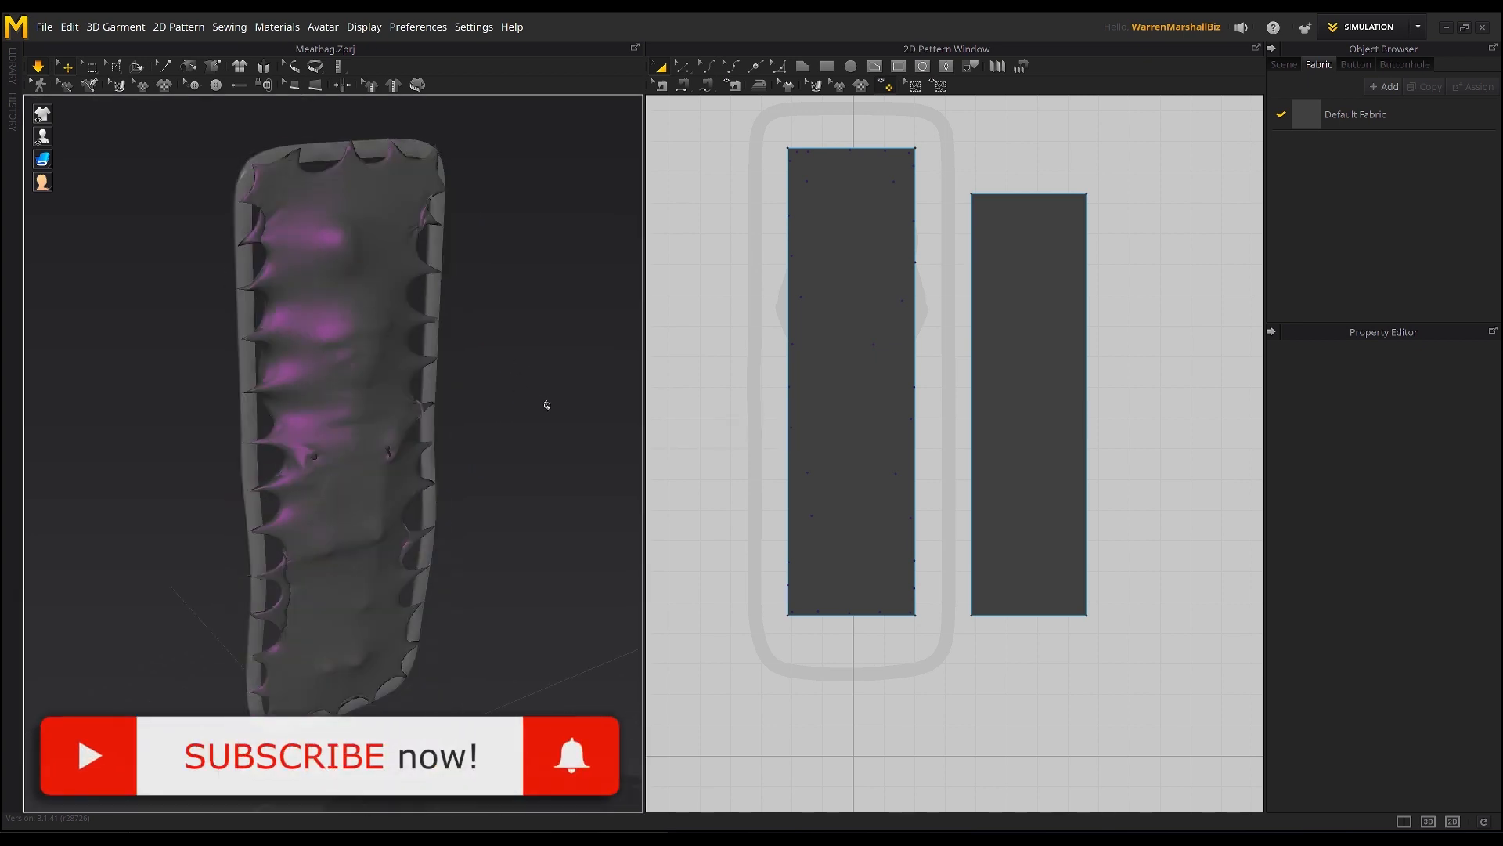
Step: Simulate the finer cloth over the frame and pull it free where the body pokes through
{"action": "right_click_drag", "start_coordinate": [547, 404], "coordinate": [473, 383]}
{"action": "key", "text": "space"}
{"action": "right_click_drag", "start_coordinate": [524, 430], "coordinate": [389, 506]}
{"action": "left_click", "coordinate": [361, 536]}
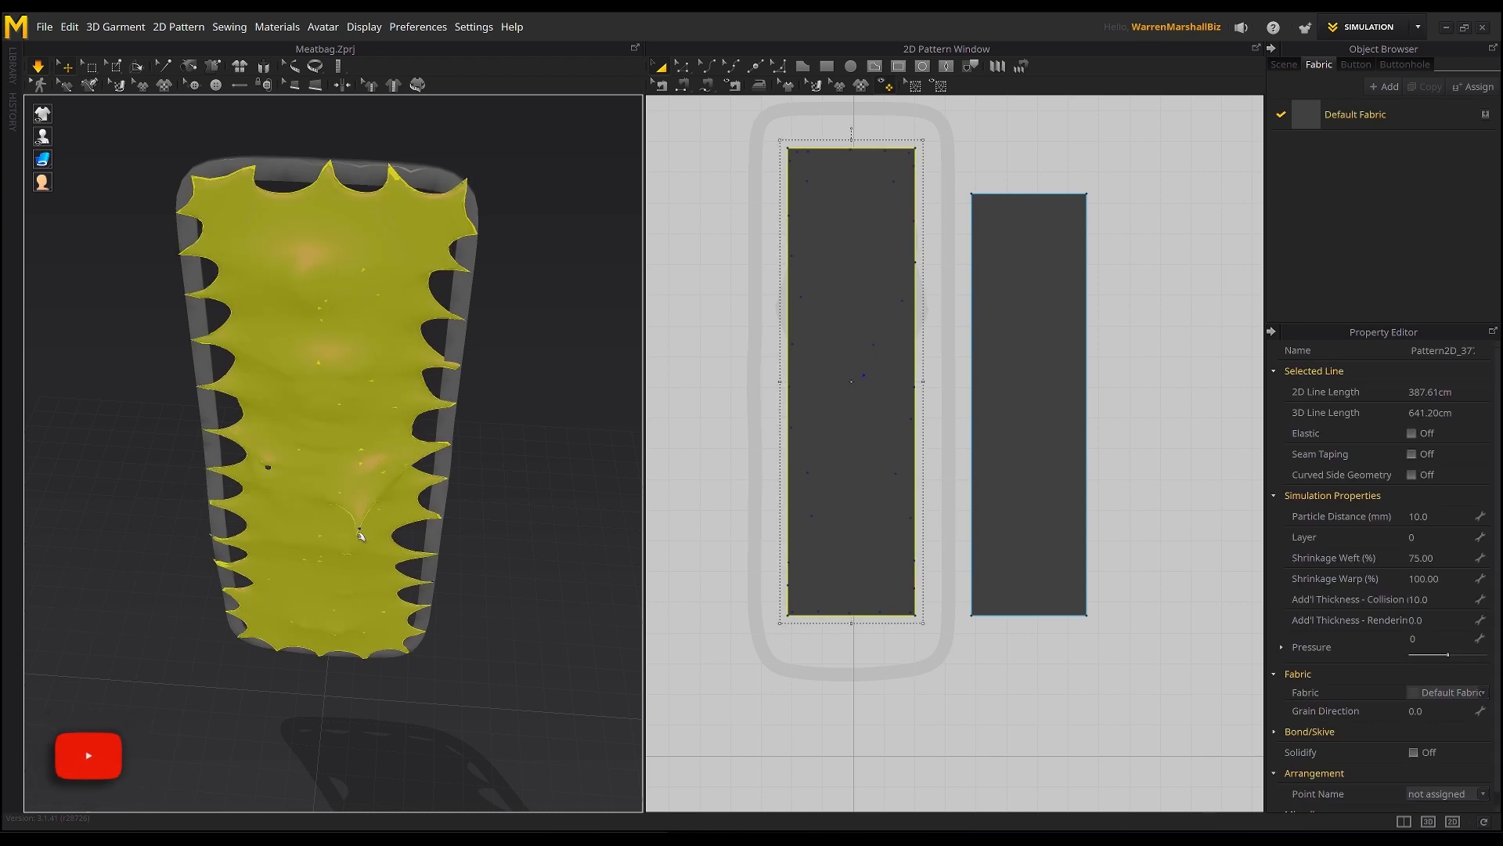
{"action": "left_click", "coordinate": [268, 469]}
{"action": "left_click_drag", "start_coordinate": [268, 469], "coordinate": [292, 520]}
{"action": "key", "text": "space"}
{"action": "right_click_drag", "start_coordinate": [457, 572], "coordinate": [408, 437]}
{"action": "left_click", "coordinate": [483, 500]}
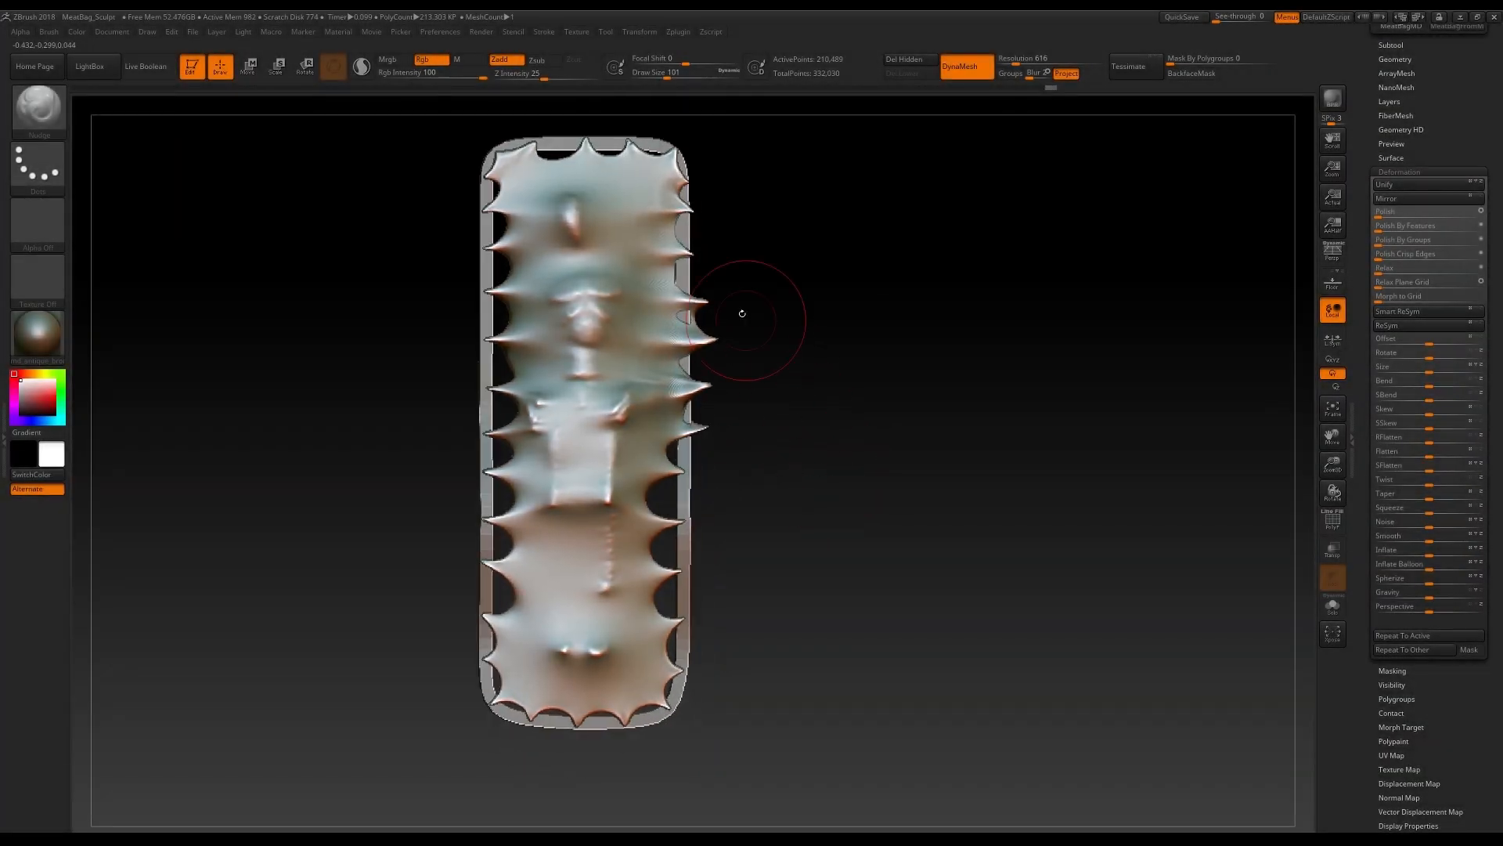
Step: In ZBrush, nudge the cloth's points along the top edge and upper left side outward past the frame
{"action": "right_click_drag", "start_coordinate": [670, 154], "coordinate": [675, 251], "text": "alt"}
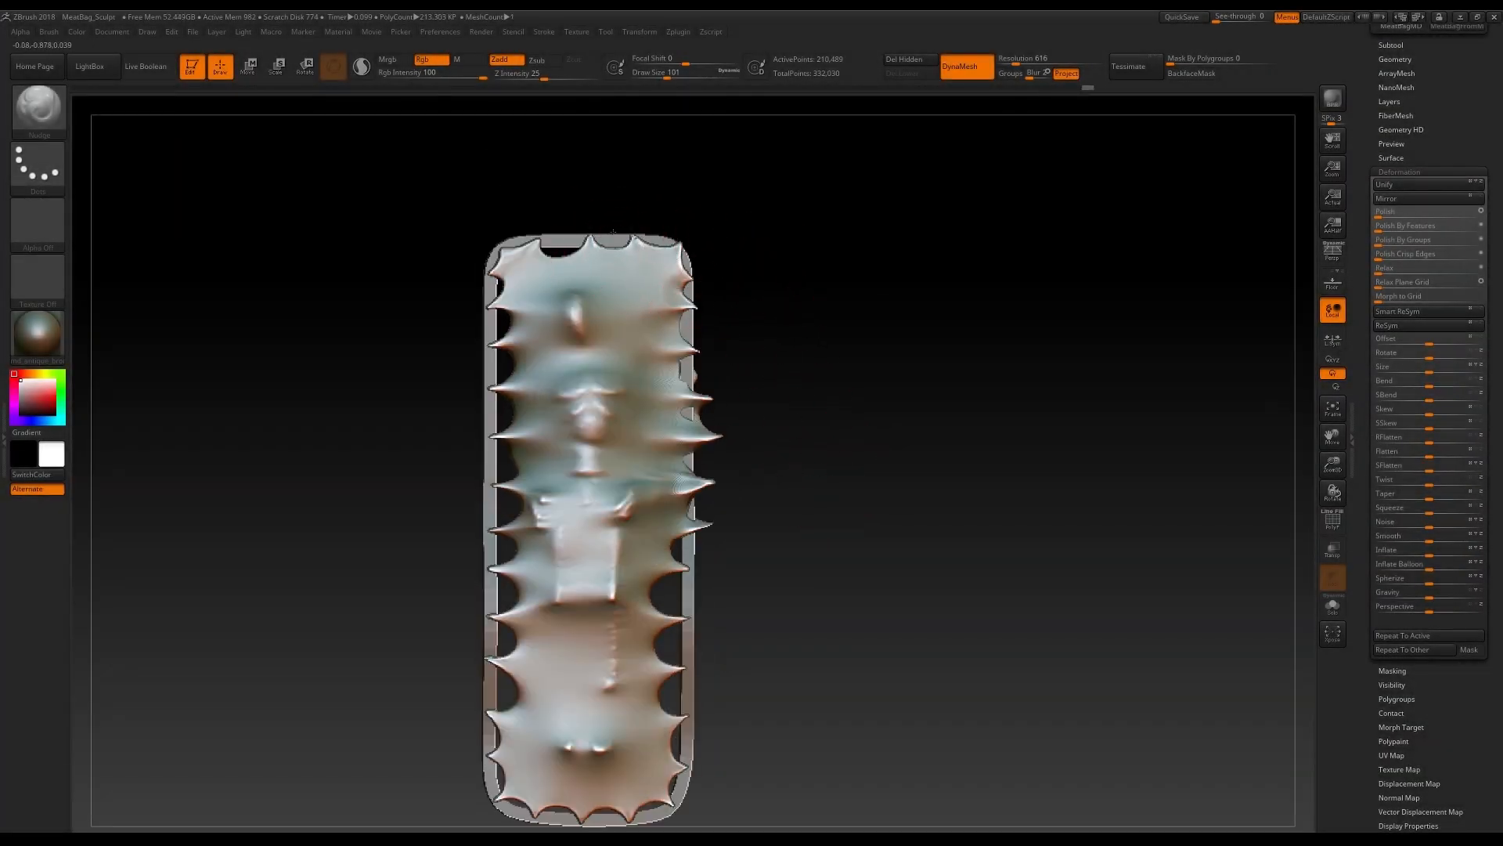
{"action": "left_click_drag", "start_coordinate": [556, 259], "coordinate": [502, 287]}
{"action": "right_click_drag", "start_coordinate": [496, 306], "coordinate": [437, 392], "text": "alt"}
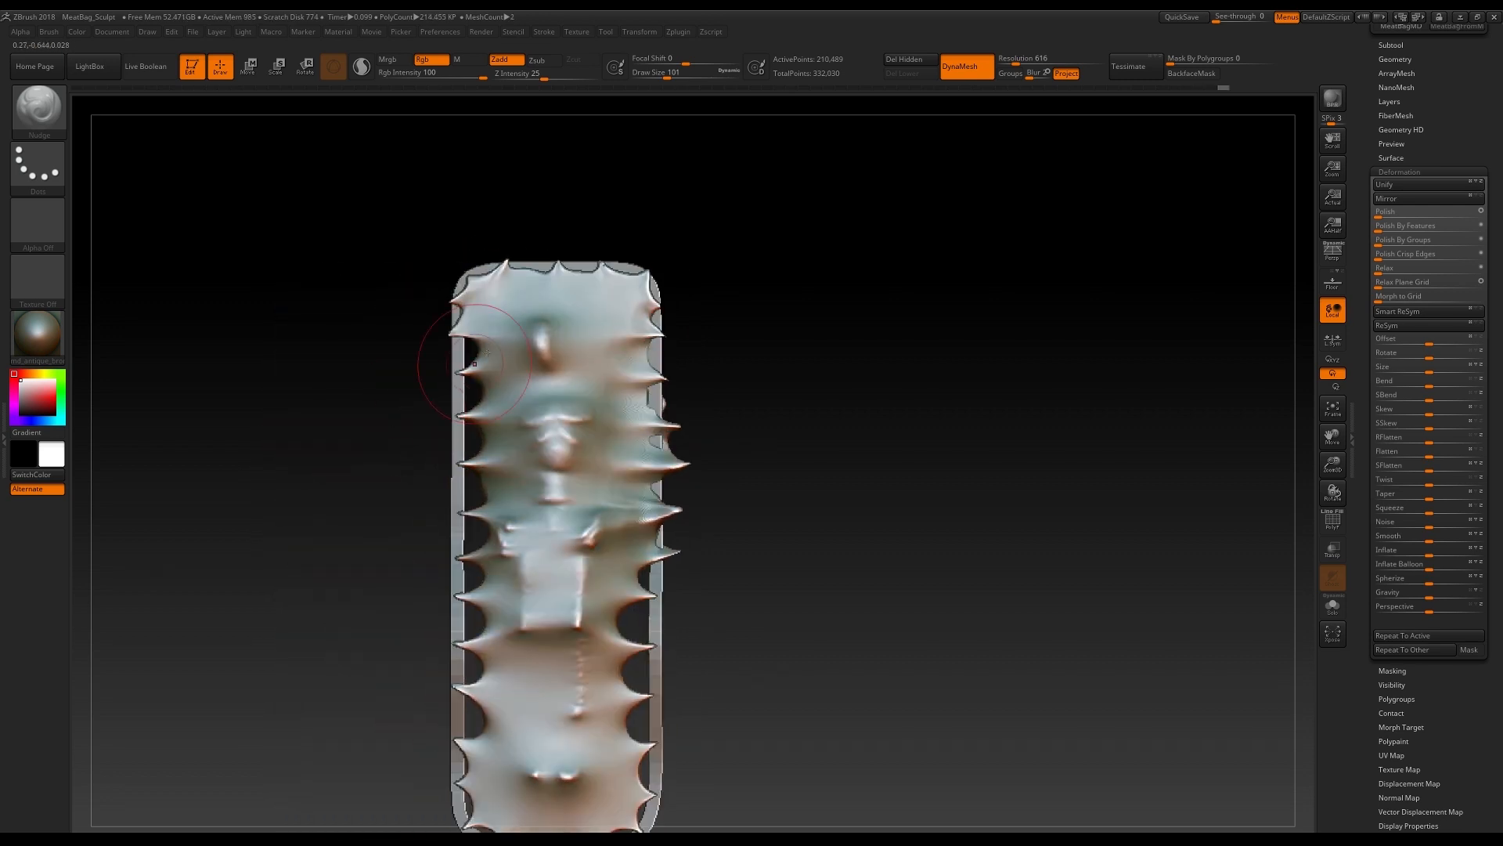
{"action": "left_click_drag", "start_coordinate": [487, 389], "coordinate": [449, 396]}
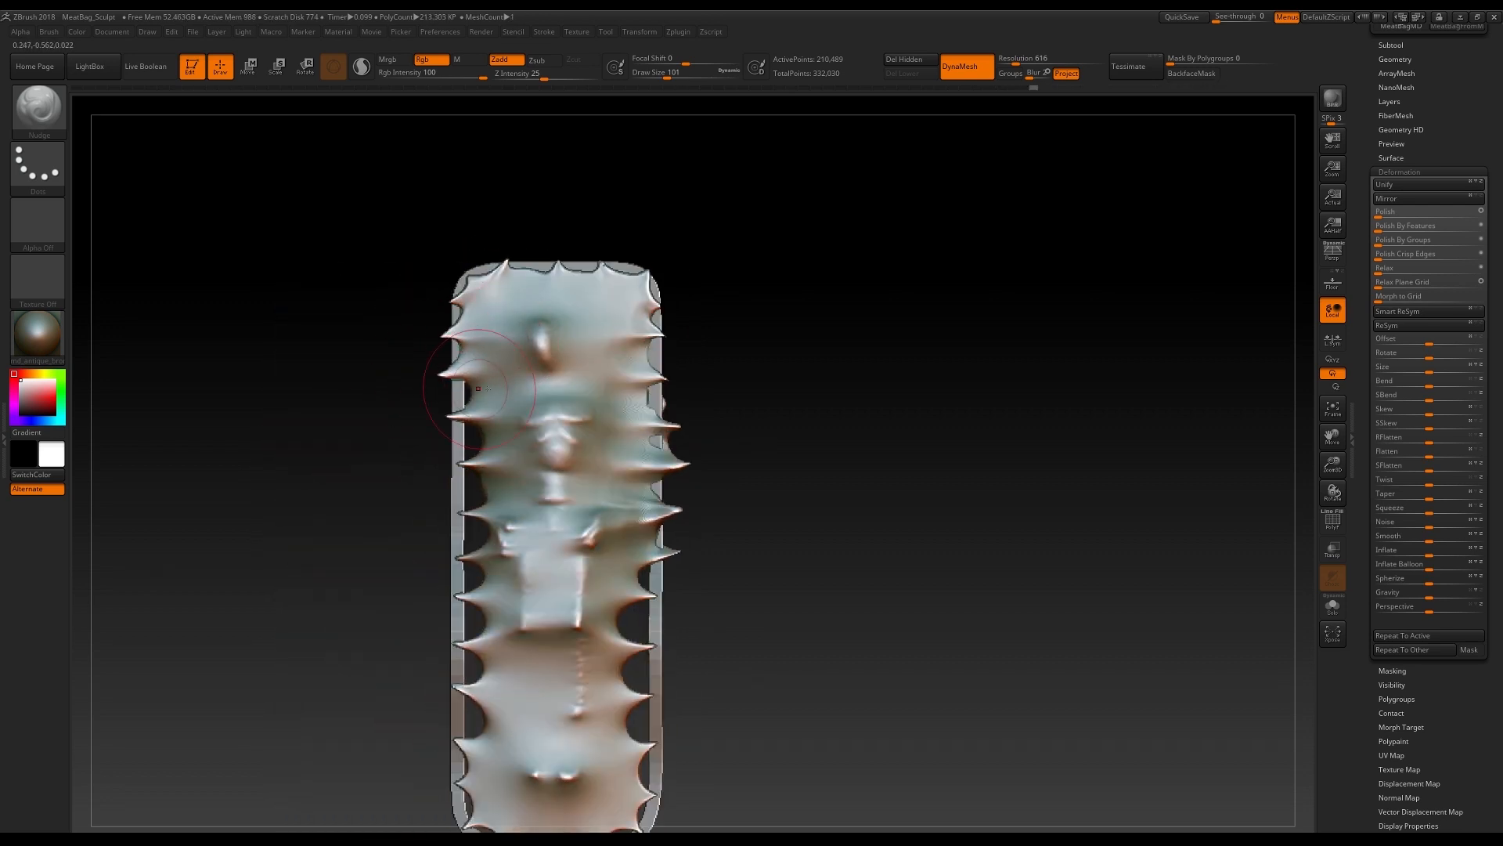
{"action": "right_click_drag", "start_coordinate": [497, 423], "coordinate": [488, 341], "text": "alt"}
{"action": "left_click_drag", "start_coordinate": [489, 357], "coordinate": [428, 363]}
{"action": "left_click_drag", "start_coordinate": [478, 406], "coordinate": [413, 412]}
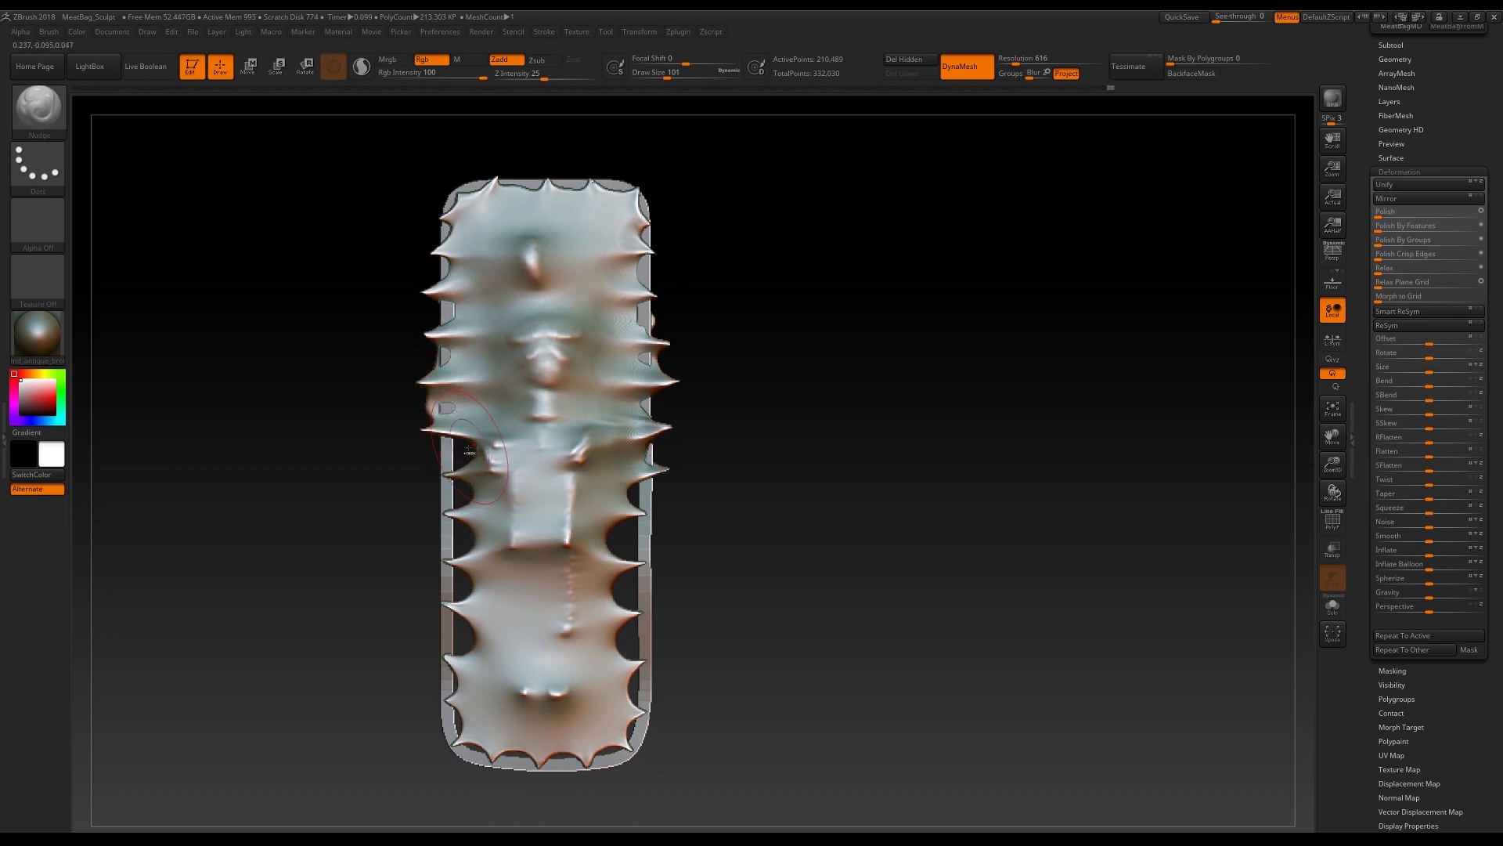
Step: Nudge the remaining cloth points along both lower sides and the bottom corners outward over the frame
{"action": "right_click_drag", "start_coordinate": [433, 446], "coordinate": [502, 440]}
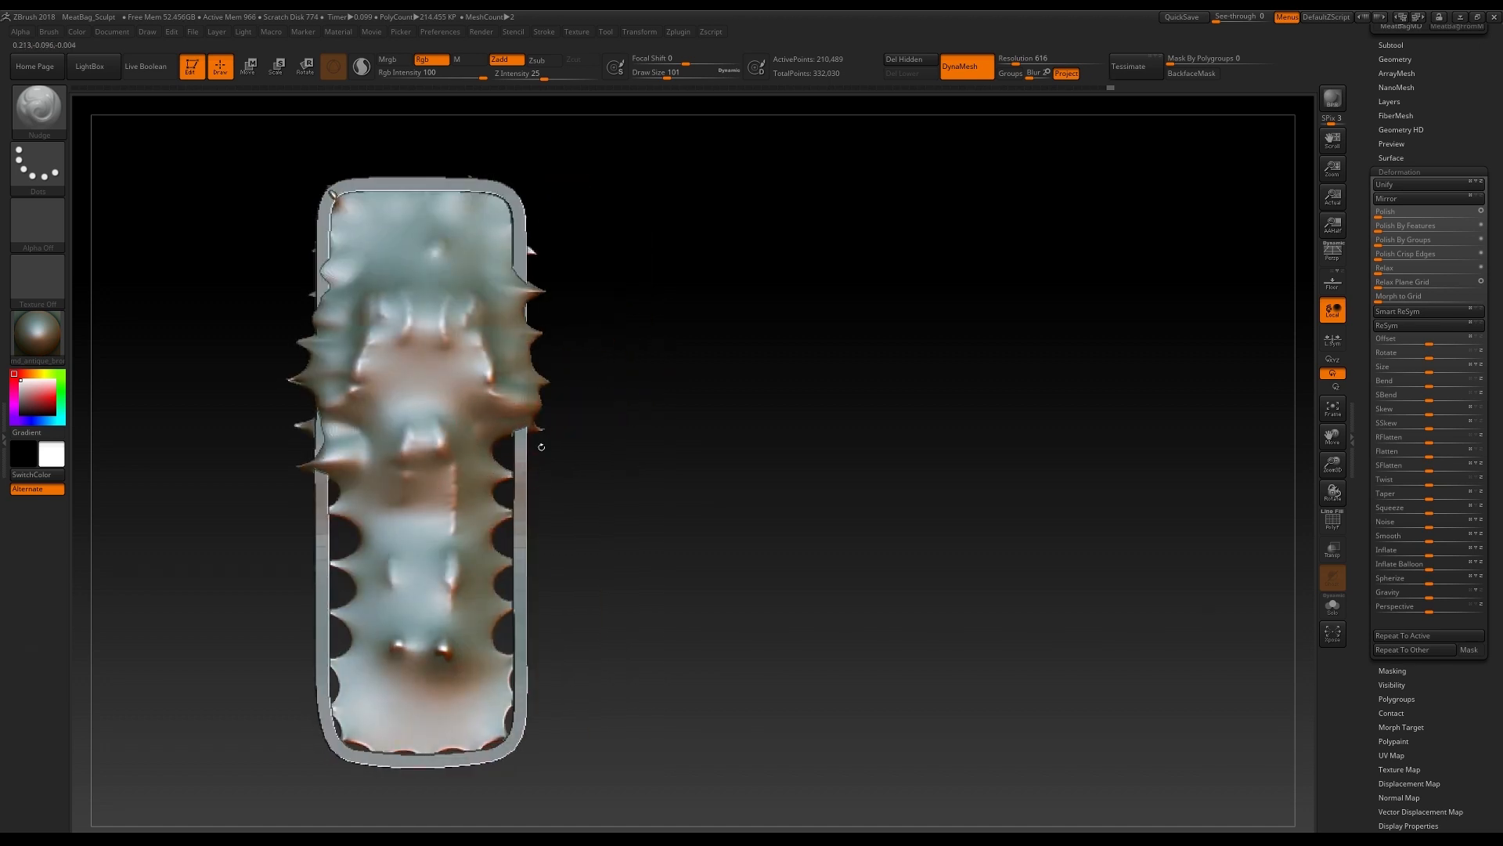
{"action": "right_click_drag", "start_coordinate": [664, 454], "coordinate": [575, 483]}
{"action": "left_click_drag", "start_coordinate": [620, 522], "coordinate": [621, 526]}
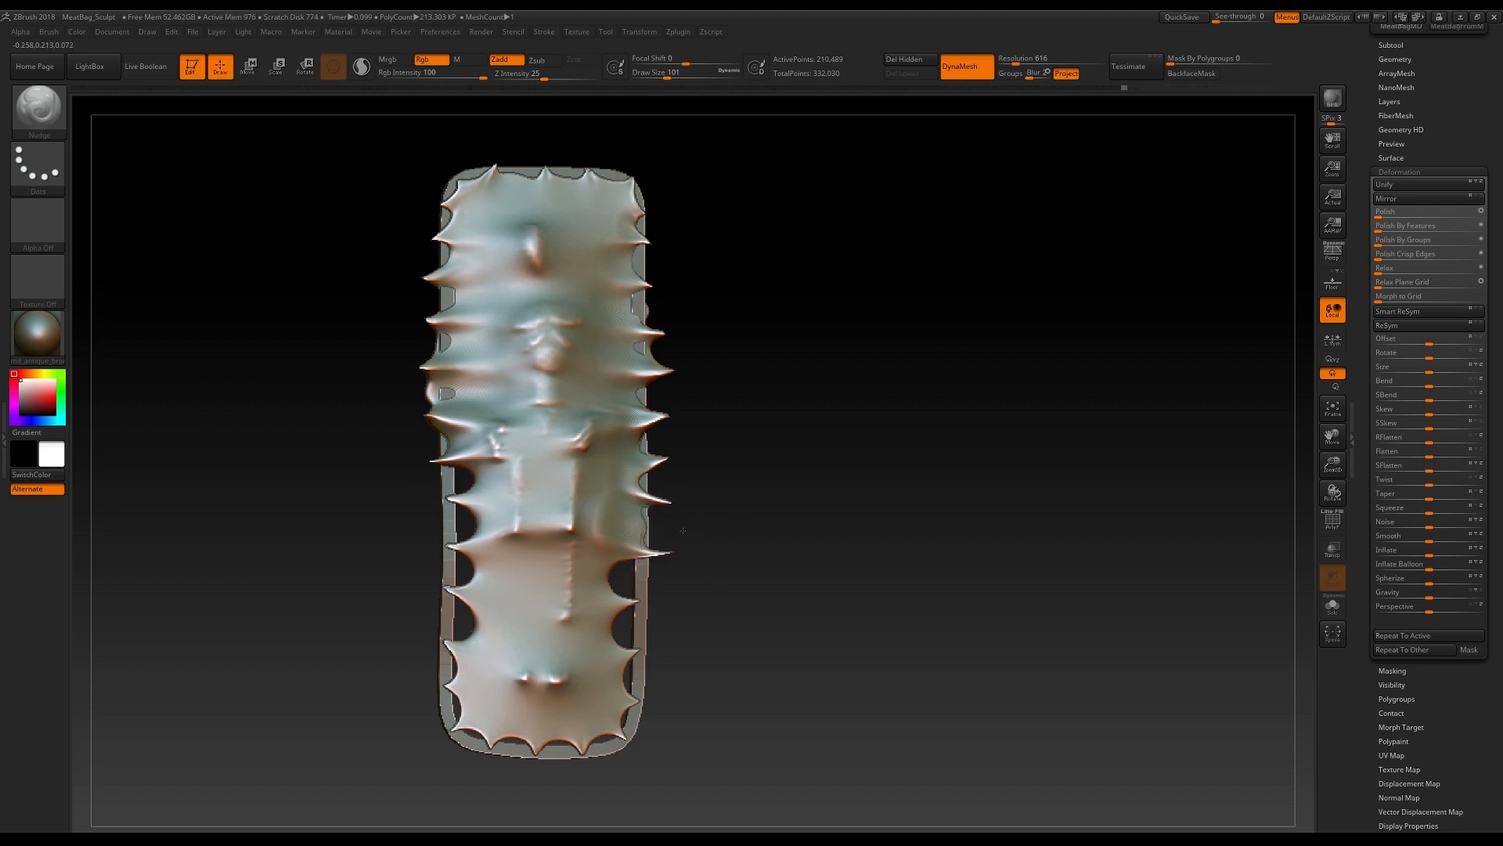
{"action": "mouse_move", "coordinate": [462, 479]}
{"action": "left_mouse_down"}
{"action": "mouse_move", "coordinate": [411, 482]}
{"action": "mouse_move", "coordinate": [439, 576]}
{"action": "left_mouse_up"}
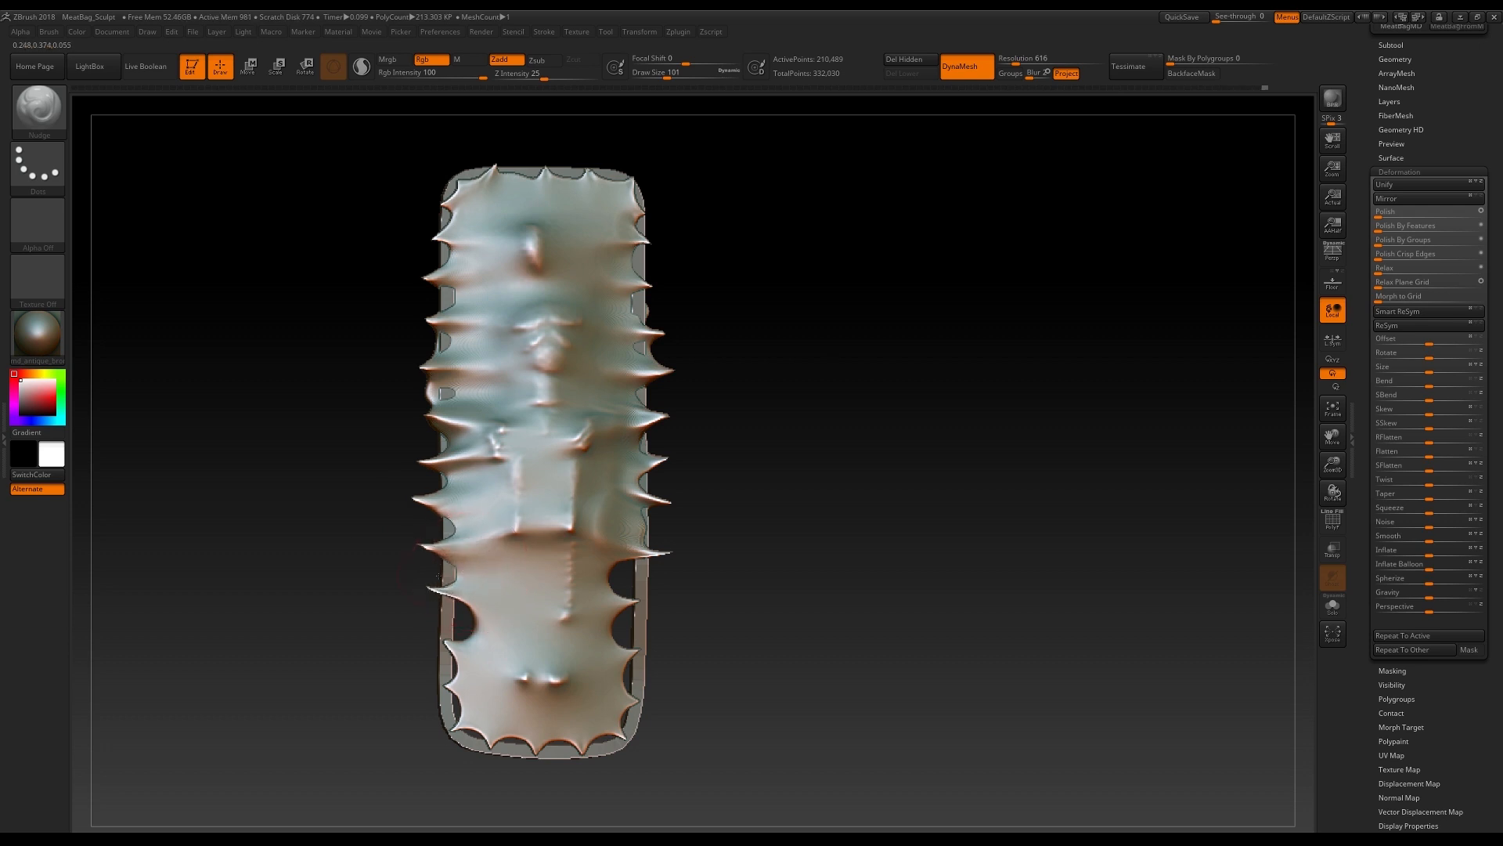
{"action": "mouse_move", "coordinate": [604, 577]}
{"action": "left_mouse_down"}
{"action": "mouse_move", "coordinate": [742, 486]}
{"action": "mouse_move", "coordinate": [724, 494]}
{"action": "left_mouse_up"}
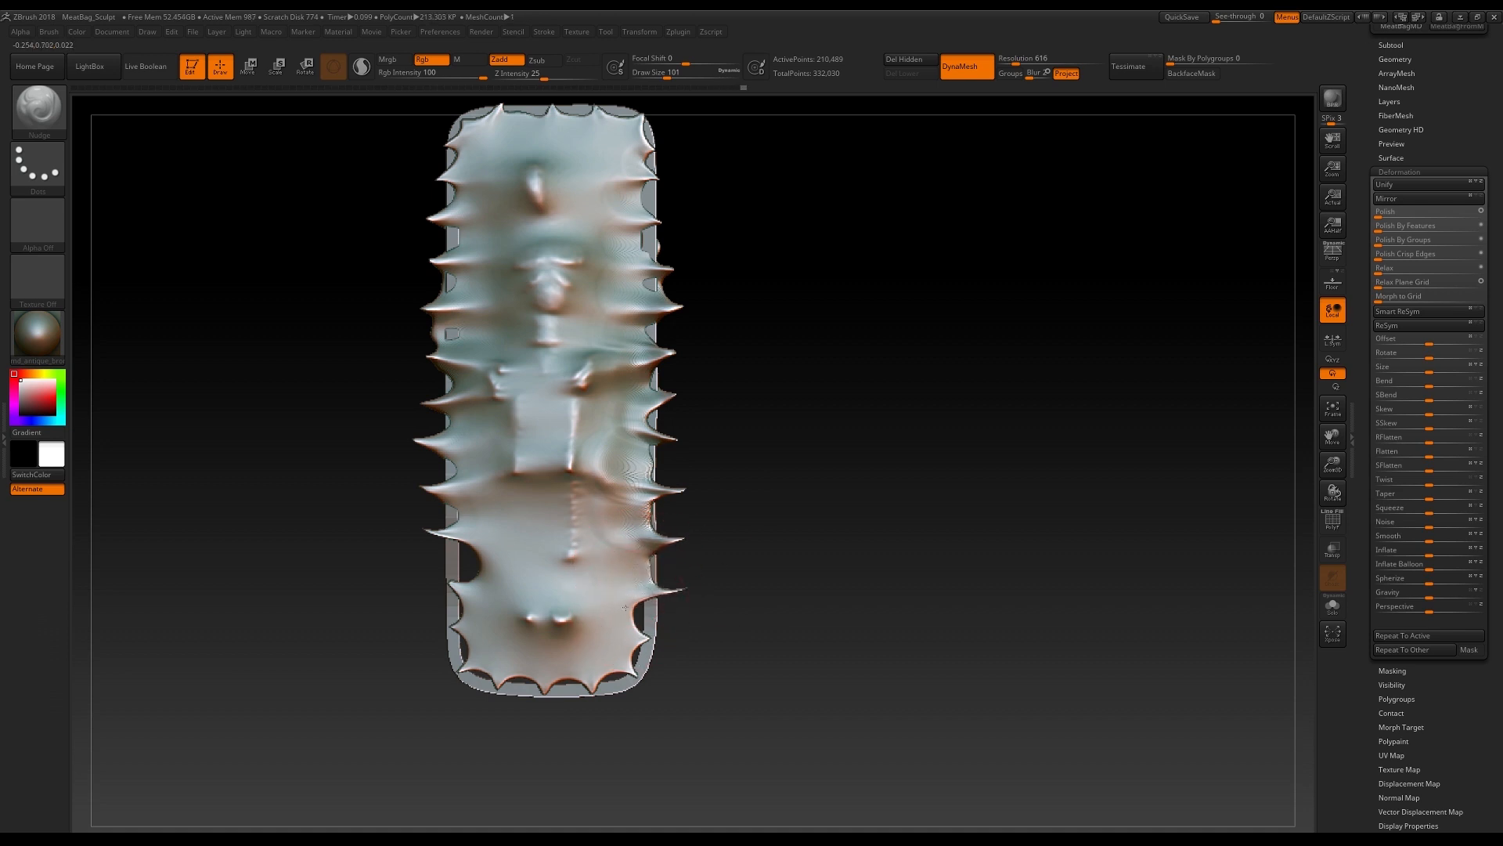
{"action": "left_click_drag", "start_coordinate": [676, 624], "coordinate": [640, 665]}
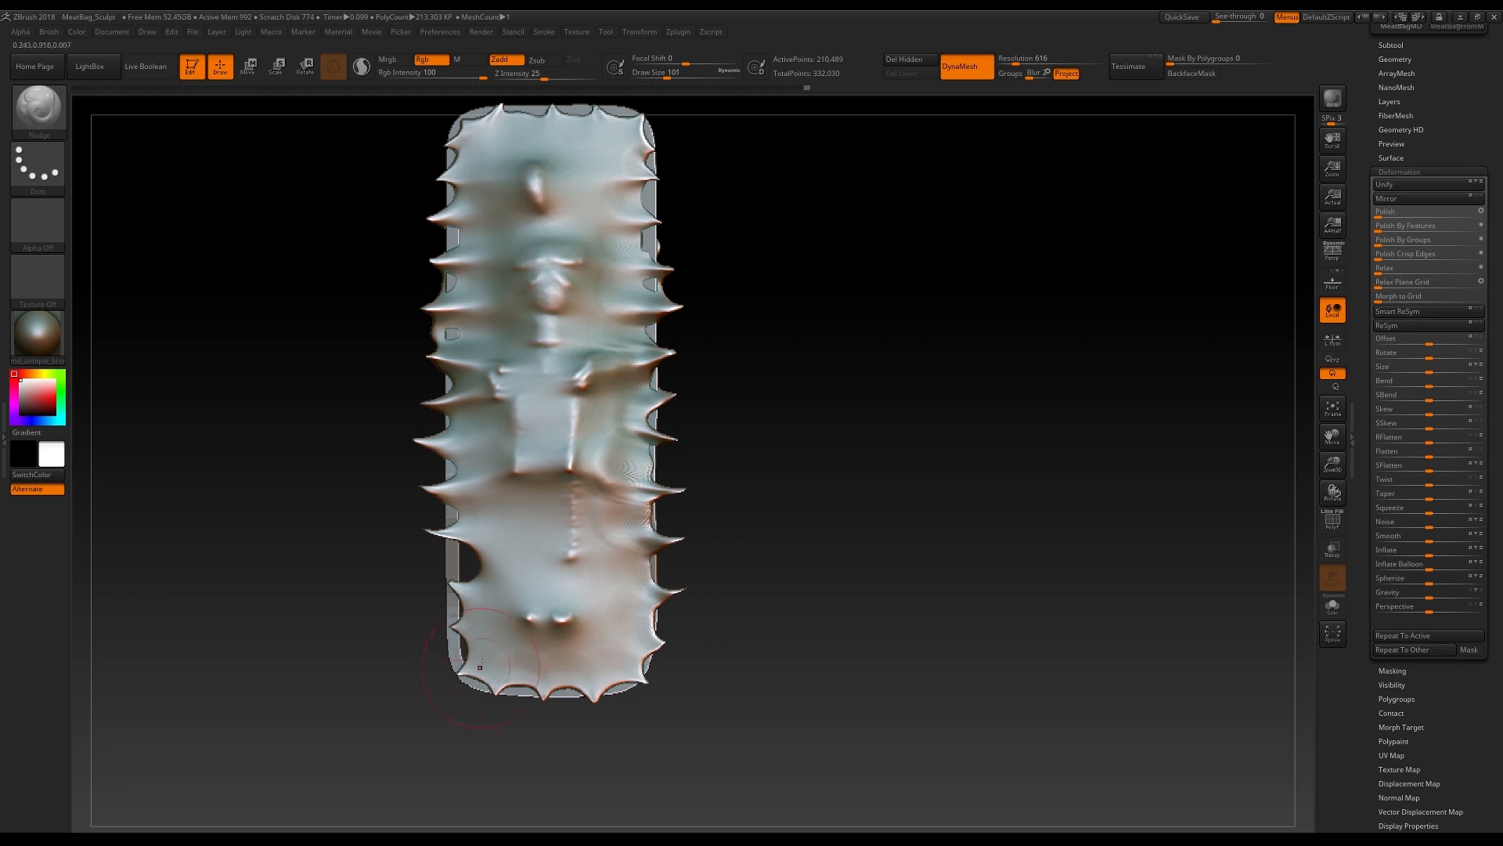
{"action": "left_click_drag", "start_coordinate": [458, 652], "coordinate": [466, 606]}
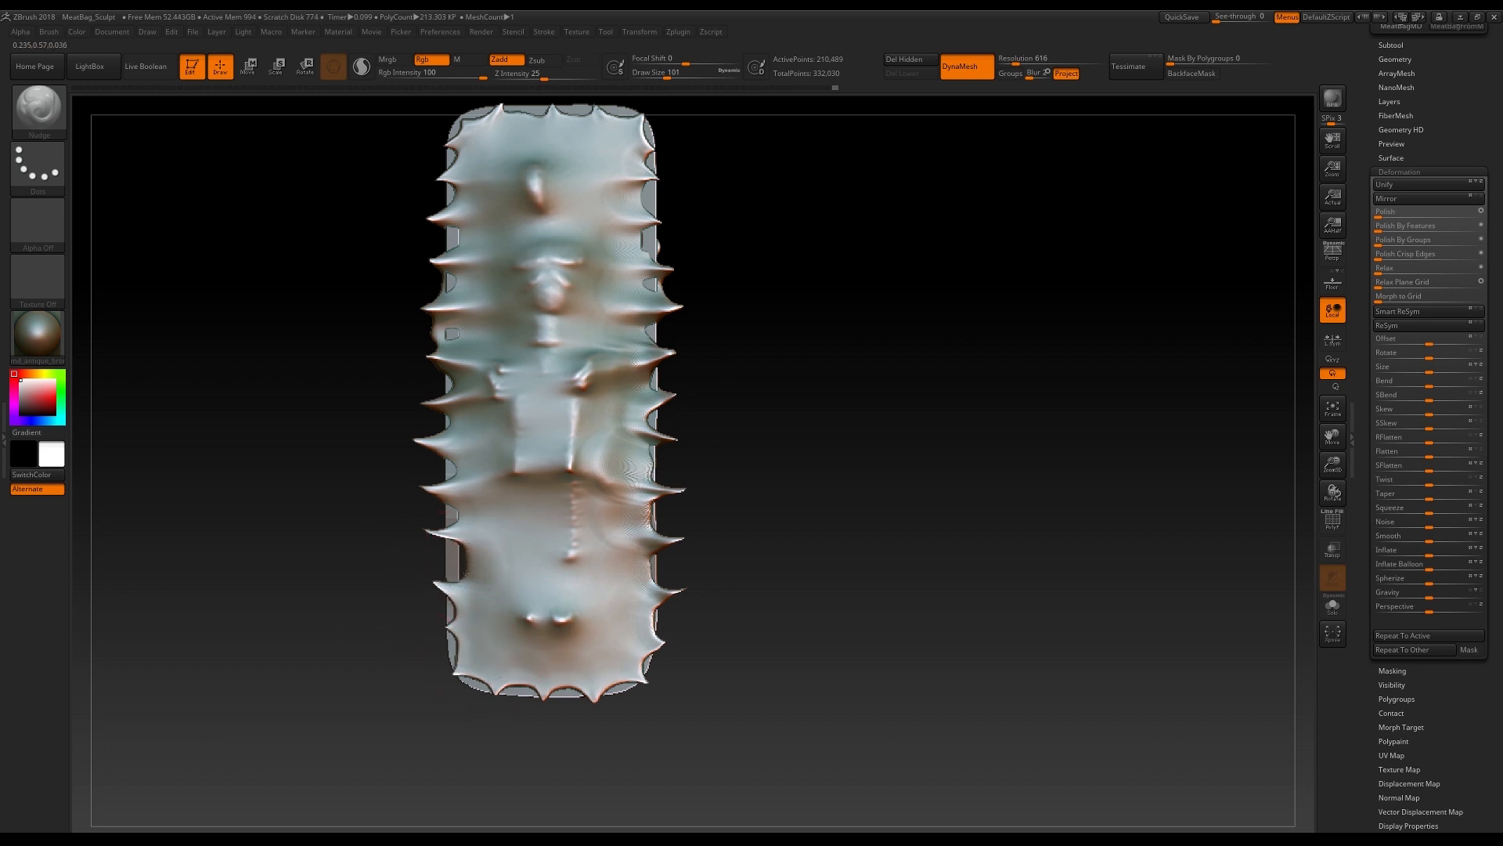
{"action": "mouse_move", "coordinate": [415, 552]}
{"action": "left_mouse_down"}
{"action": "mouse_move", "coordinate": [641, 343]}
{"action": "mouse_move", "coordinate": [792, 443]}
{"action": "mouse_move", "coordinate": [784, 455]}
{"action": "mouse_move", "coordinate": [666, 439]}
{"action": "left_mouse_up"}
Step: Try to reposition the Frame subtool against the cloth, and check its wireframe
{"action": "left_click_drag", "start_coordinate": [899, 457], "coordinate": [732, 407], "text": "alt"}
{"action": "mouse_move", "coordinate": [733, 407]}
{"action": "left_mouse_down"}
{"action": "mouse_move", "coordinate": [764, 446]}
{"action": "mouse_move", "coordinate": [854, 325]}
{"action": "mouse_move", "coordinate": [872, 326]}
{"action": "mouse_move", "coordinate": [659, 218]}
{"action": "left_mouse_up"}
{"action": "left_click", "coordinate": [604, 168], "text": "alt"}
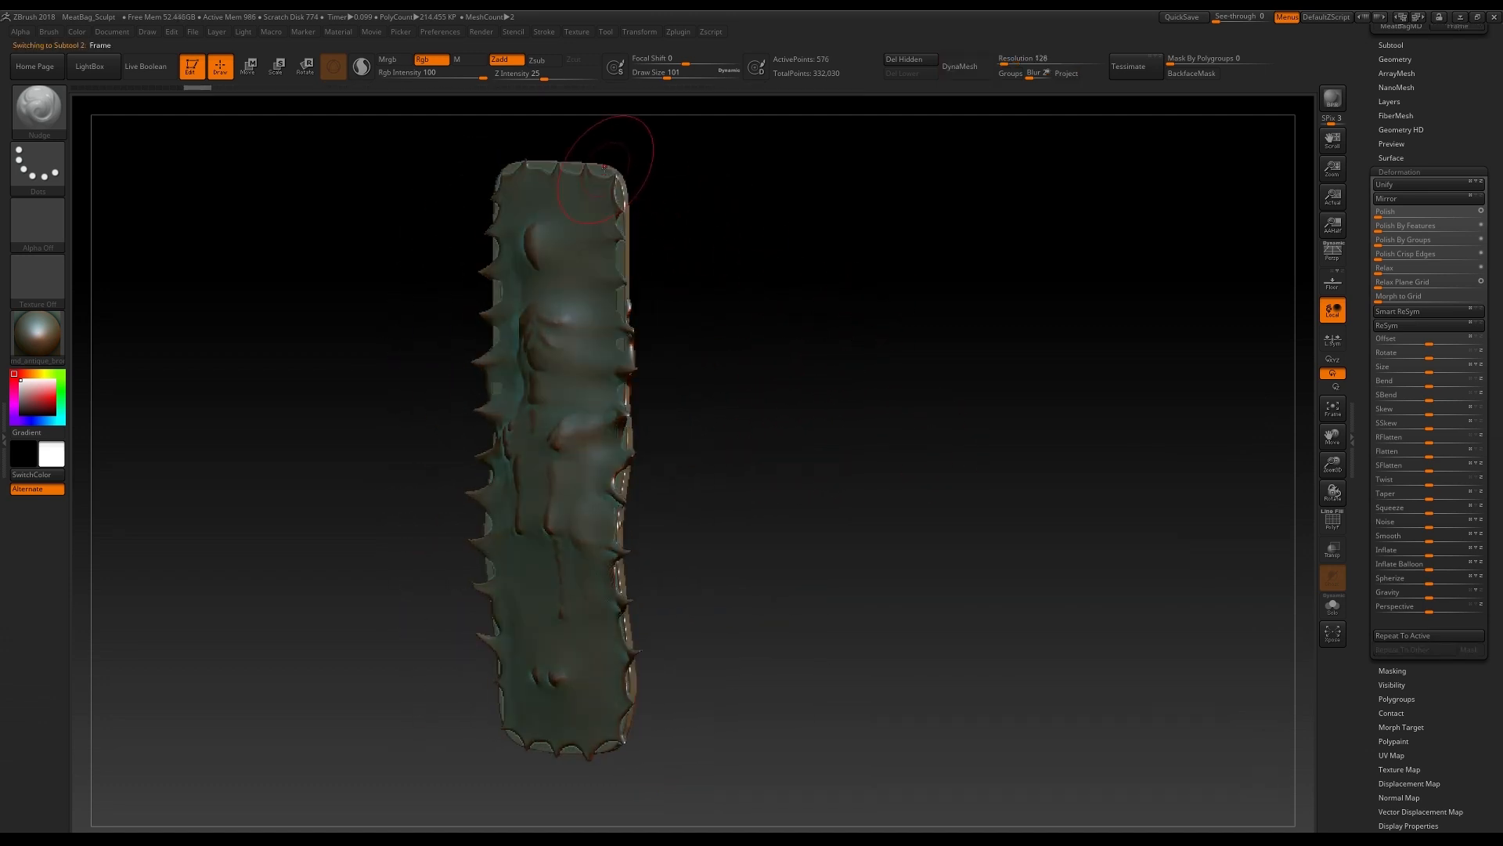
{"action": "key", "text": "r"}
{"action": "left_click_drag", "start_coordinate": [804, 290], "coordinate": [726, 352]}
{"action": "mouse_move", "coordinate": [600, 456]}
{"action": "left_mouse_down"}
{"action": "mouse_move", "coordinate": [724, 455]}
{"action": "mouse_move", "coordinate": [709, 456]}
{"action": "left_mouse_up"}
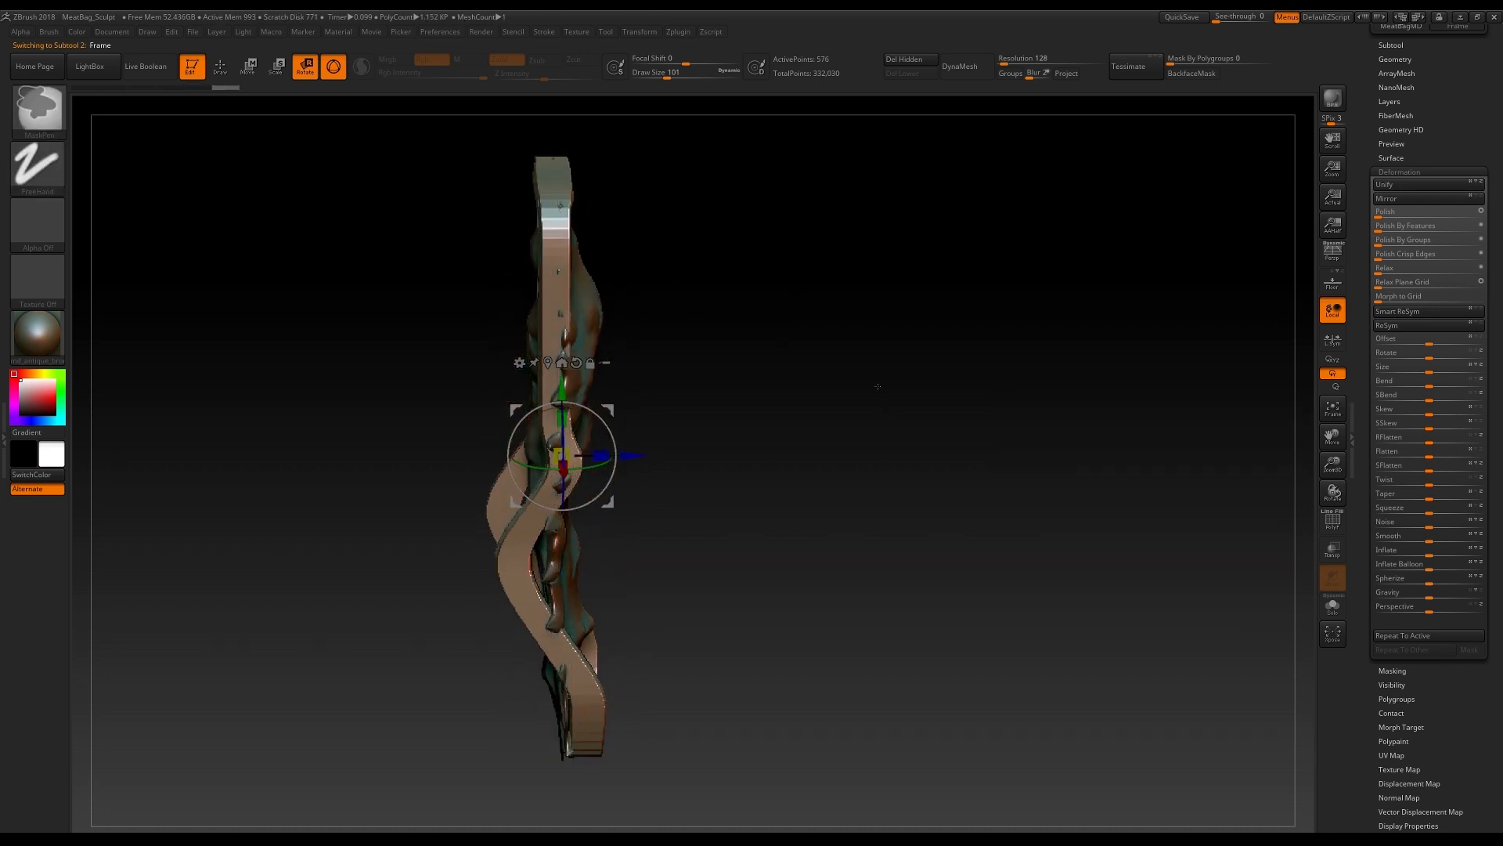
{"action": "key", "text": "ctrl+z"}
{"action": "left_click_drag", "start_coordinate": [956, 413], "coordinate": [822, 415]}
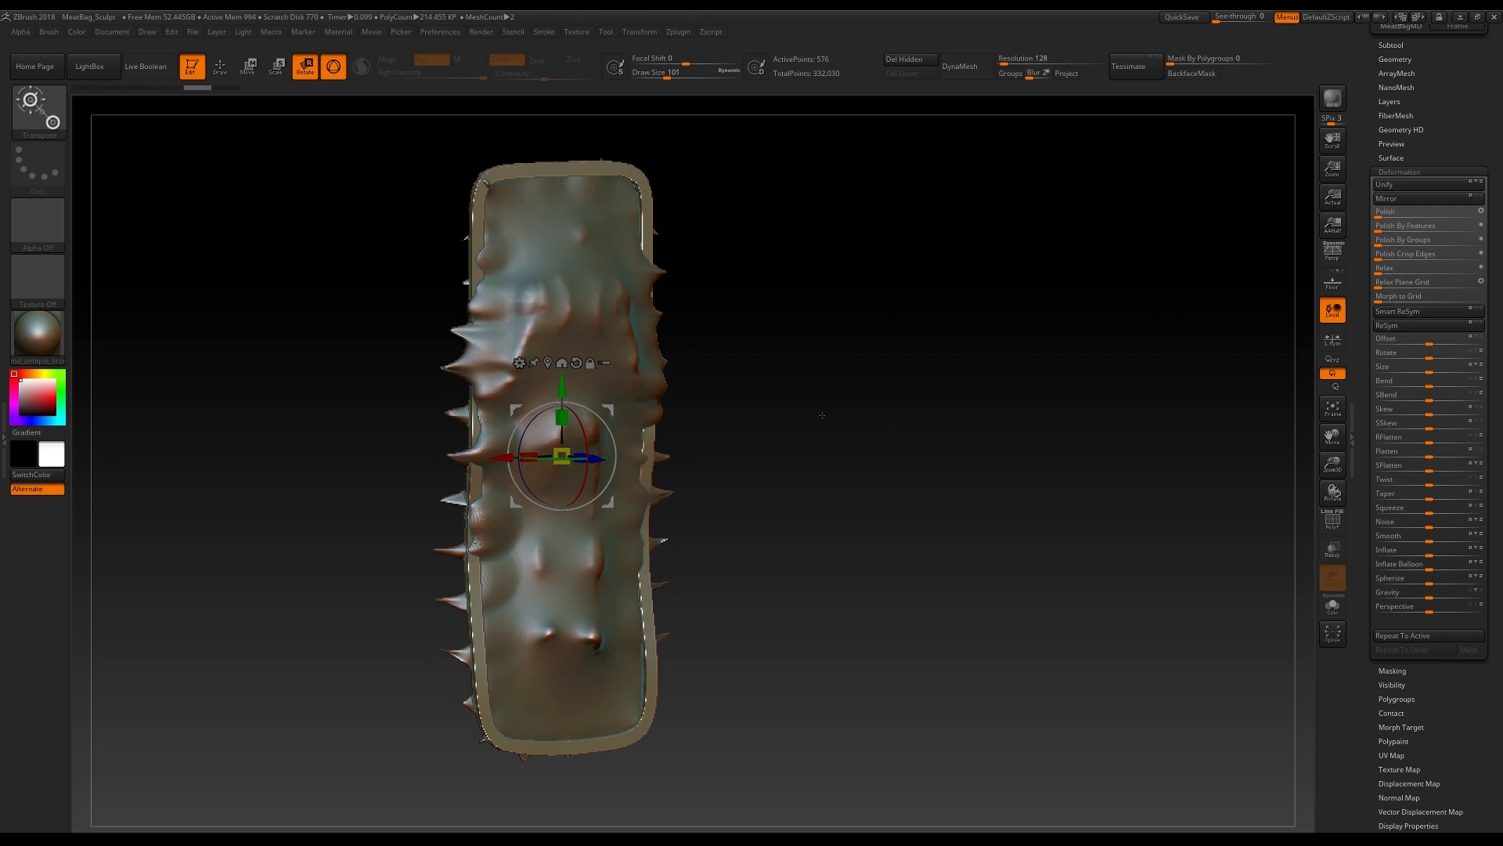
{"action": "mouse_move", "coordinate": [743, 263]}
{"action": "left_mouse_down"}
{"action": "mouse_move", "coordinate": [722, 226]}
{"action": "mouse_move", "coordinate": [729, 305]}
{"action": "left_mouse_up"}
{"action": "key", "text": "q"}
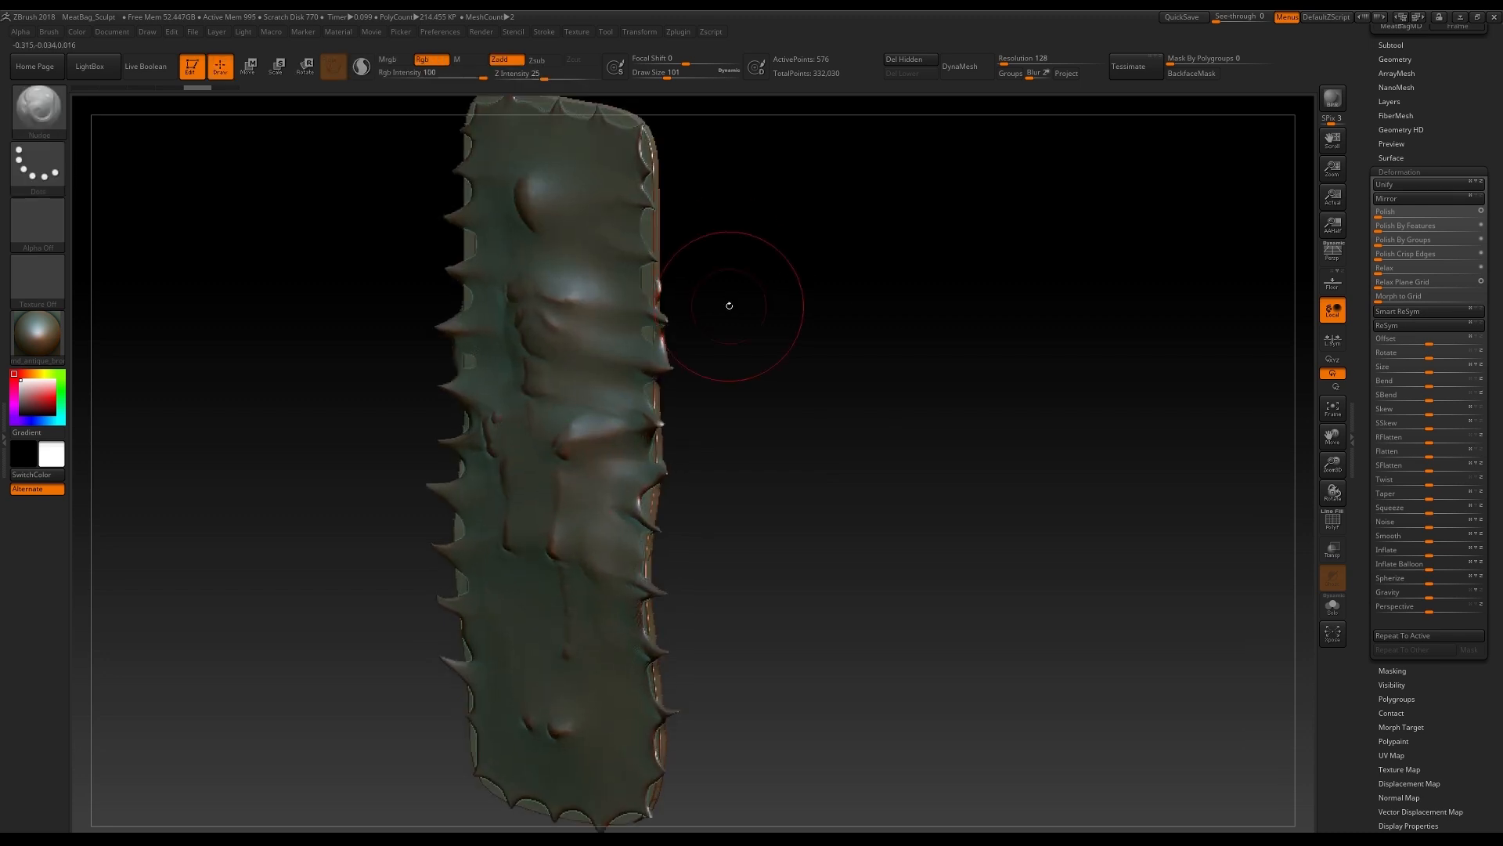
{"action": "key", "text": "shift+f"}
{"action": "mouse_move", "coordinate": [830, 340]}
{"action": "left_mouse_down"}
{"action": "mouse_move", "coordinate": [839, 379]}
{"action": "mouse_move", "coordinate": [802, 397]}
{"action": "mouse_move", "coordinate": [891, 358]}
{"action": "mouse_move", "coordinate": [1042, 501]}
{"action": "left_mouse_up"}
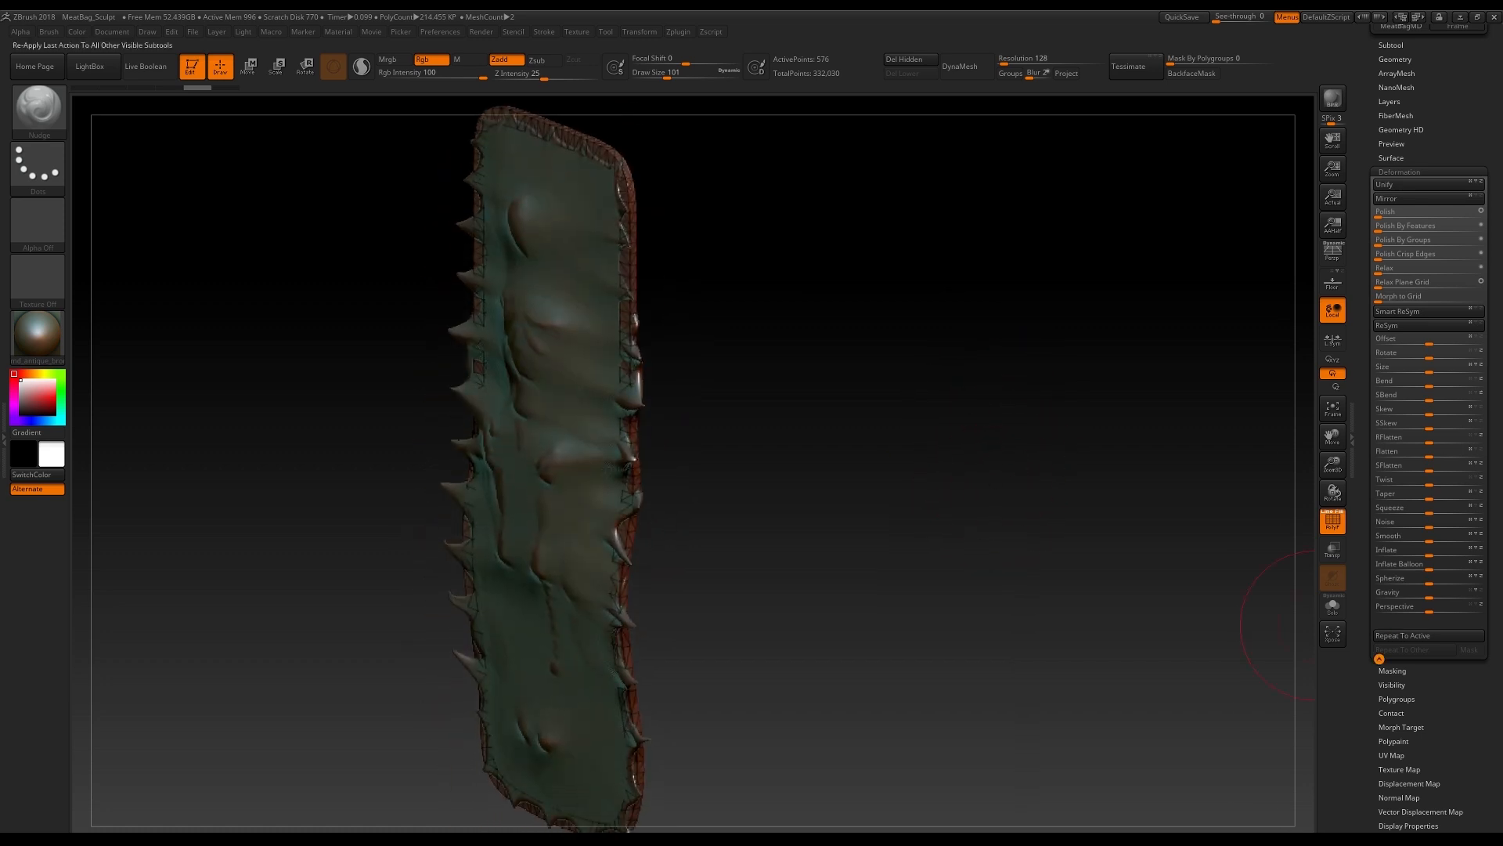
{"action": "left_click_drag", "start_coordinate": [875, 602], "coordinate": [916, 587], "text": "shift"}
Step: Trim the spikes protruding past the frame off the MeatBagFromMD cloth on all sides with TrimRect
{"action": "left_click", "coordinate": [599, 310], "text": "alt"}
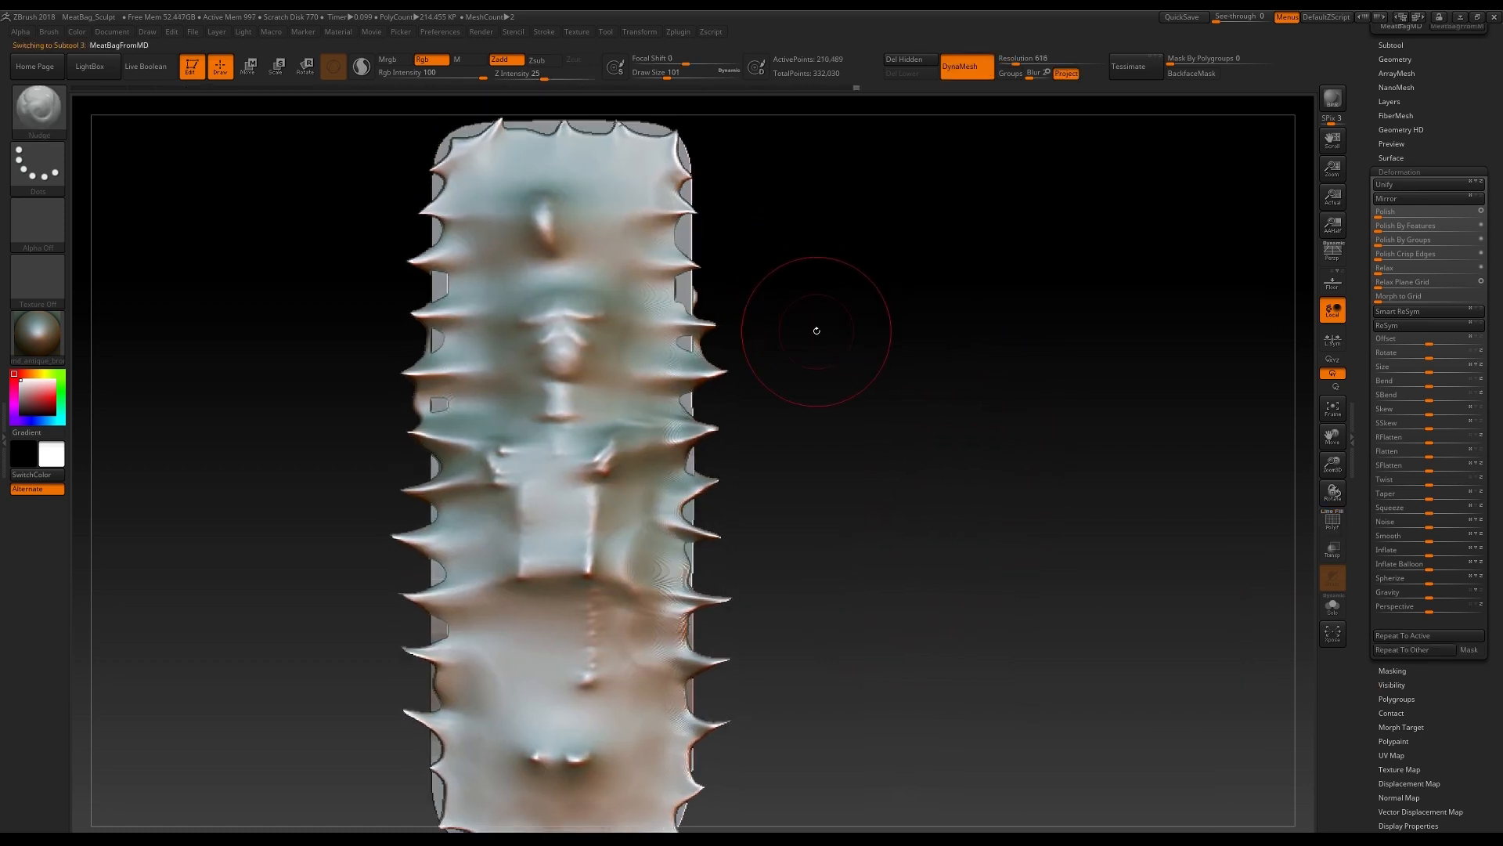
{"action": "key", "text": "b"}
{"action": "key", "text": "t"}
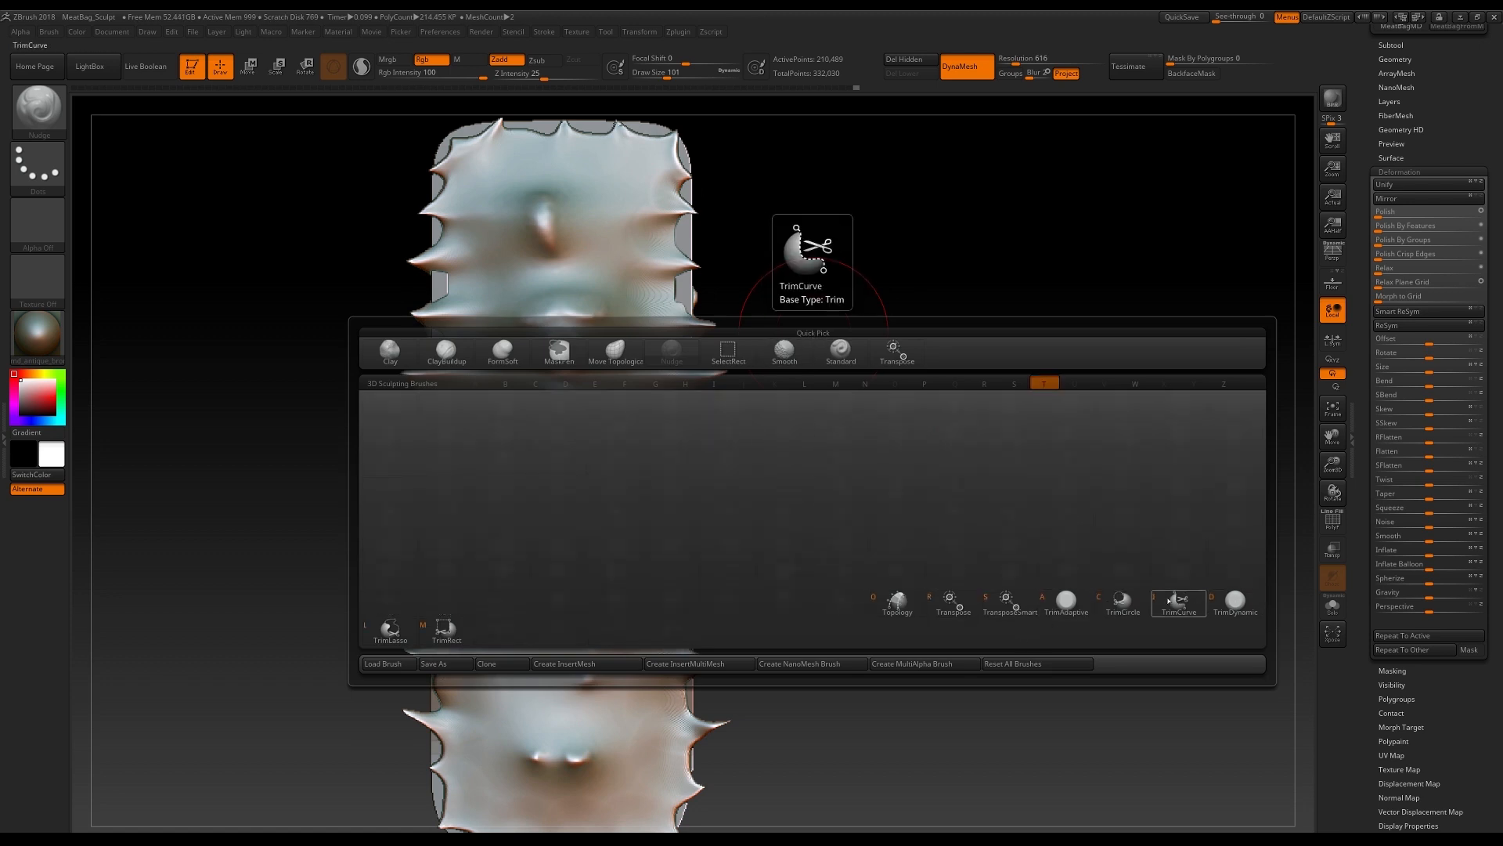
{"action": "left_click", "coordinate": [444, 627]}
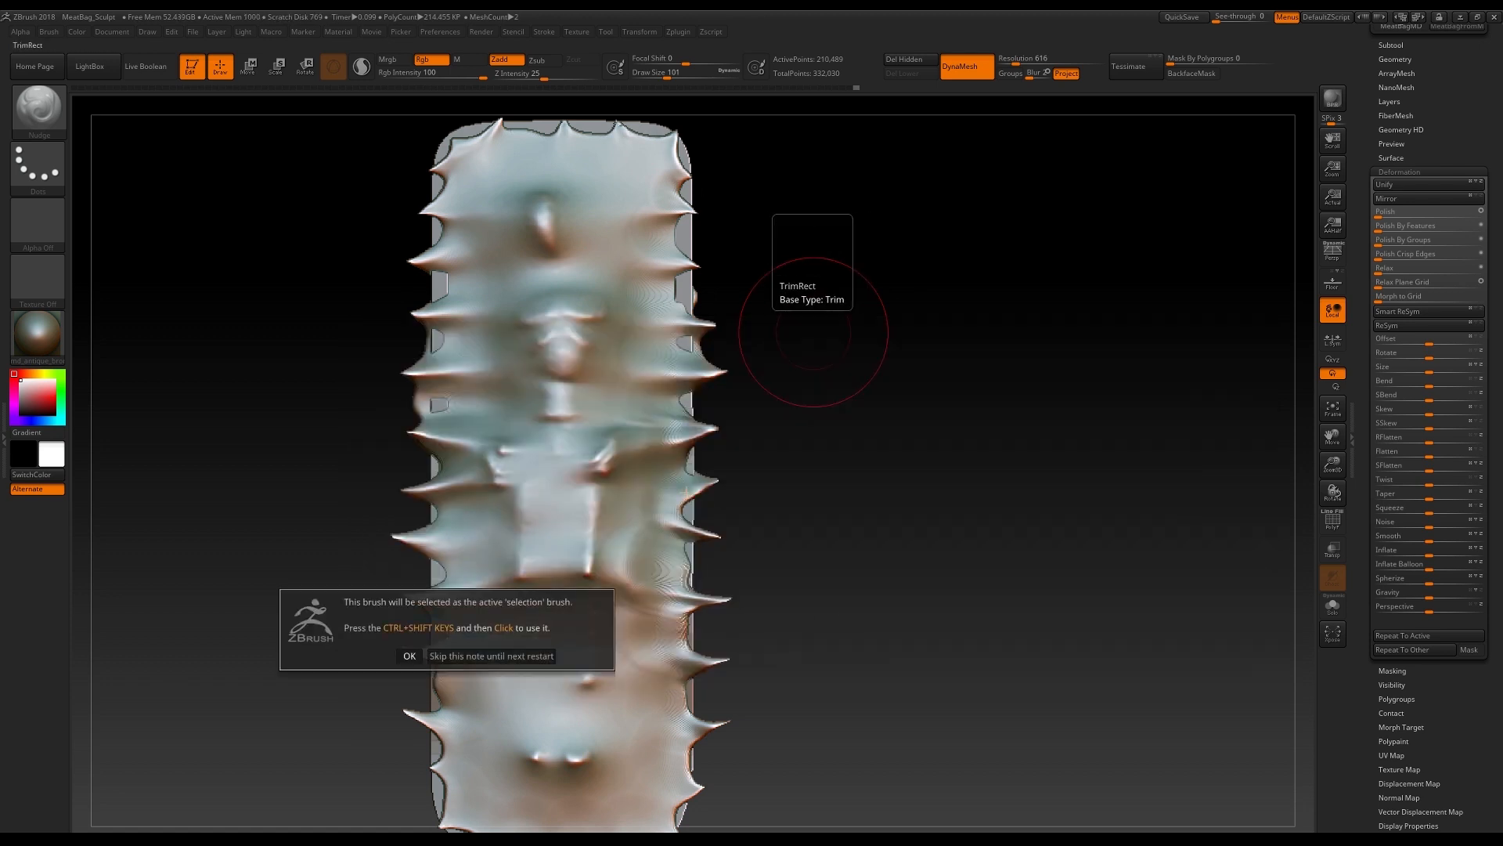
{"action": "left_click", "coordinate": [443, 656]}
{"action": "left_click_drag", "start_coordinate": [838, 548], "coordinate": [672, 832], "text": "alt"}
{"action": "left_click_drag", "start_coordinate": [376, 177], "coordinate": [764, 240], "text": "ctrl+shift"}
{"action": "mouse_move", "coordinate": [342, 228]}
{"action": "left_mouse_down", "text": "ctrl+shift"}
{"action": "mouse_move", "coordinate": [407, 782]}
{"action": "mouse_move", "coordinate": [486, 822]}
{"action": "left_mouse_up", "text": "ctrl+shift"}
{"action": "left_click_drag", "start_coordinate": [814, 615], "coordinate": [809, 505], "text": "alt"}
{"action": "left_click_drag", "start_coordinate": [770, 772], "coordinate": [463, 678], "text": "ctrl+shift"}
{"action": "left_click_drag", "start_coordinate": [701, 679], "coordinate": [659, 667], "text": "ctrl+shift"}
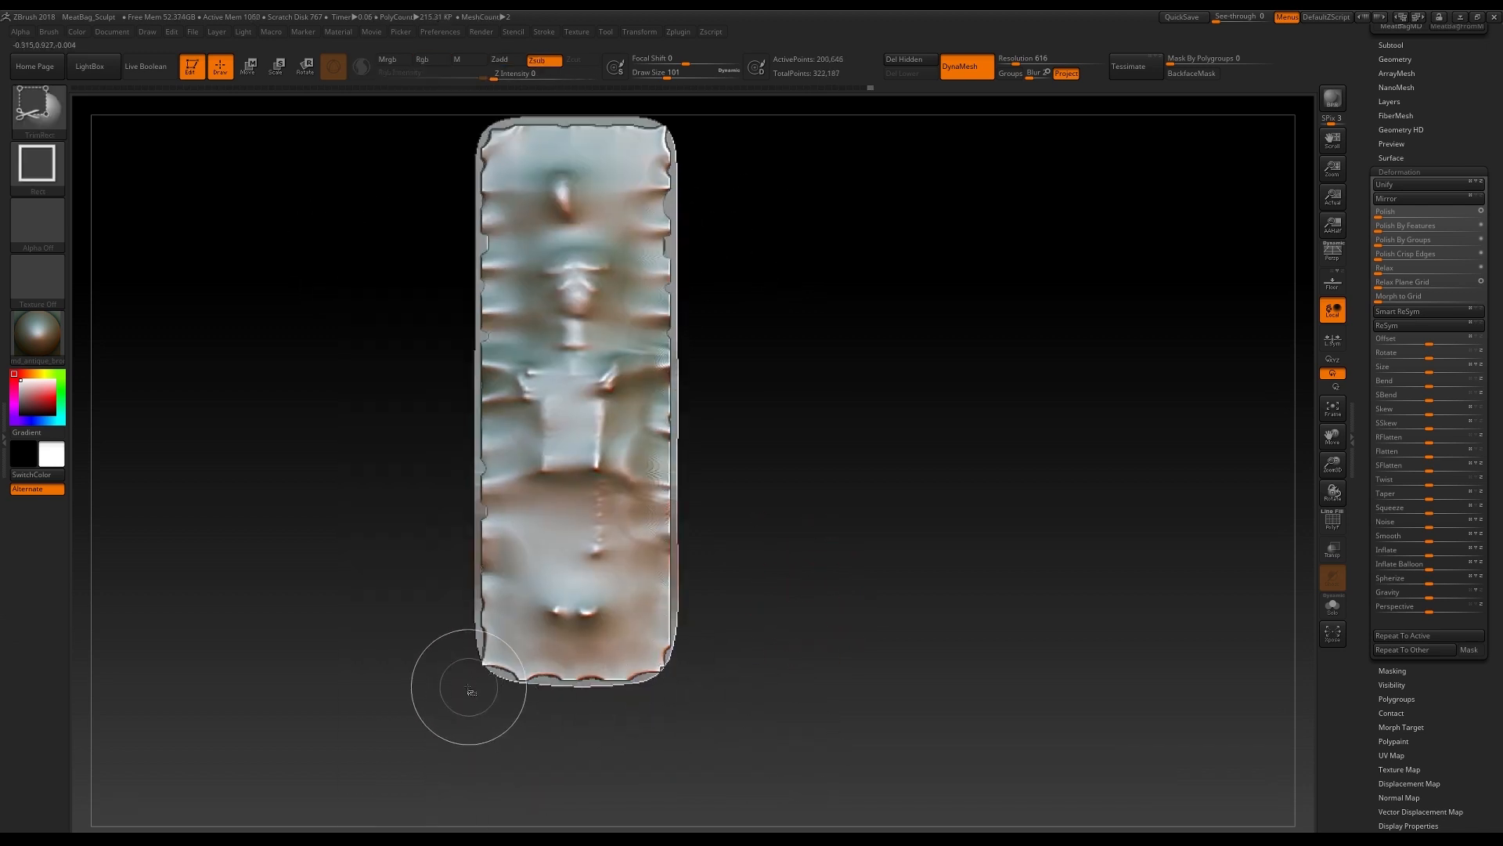
{"action": "left_click_drag", "start_coordinate": [484, 660], "coordinate": [485, 660], "text": "ctrl+shift"}
Step: Cut the cloth's corners back to the frame's rounded outline with TrimCurve
{"action": "left_click_drag", "start_coordinate": [790, 378], "coordinate": [762, 520], "text": "alt"}
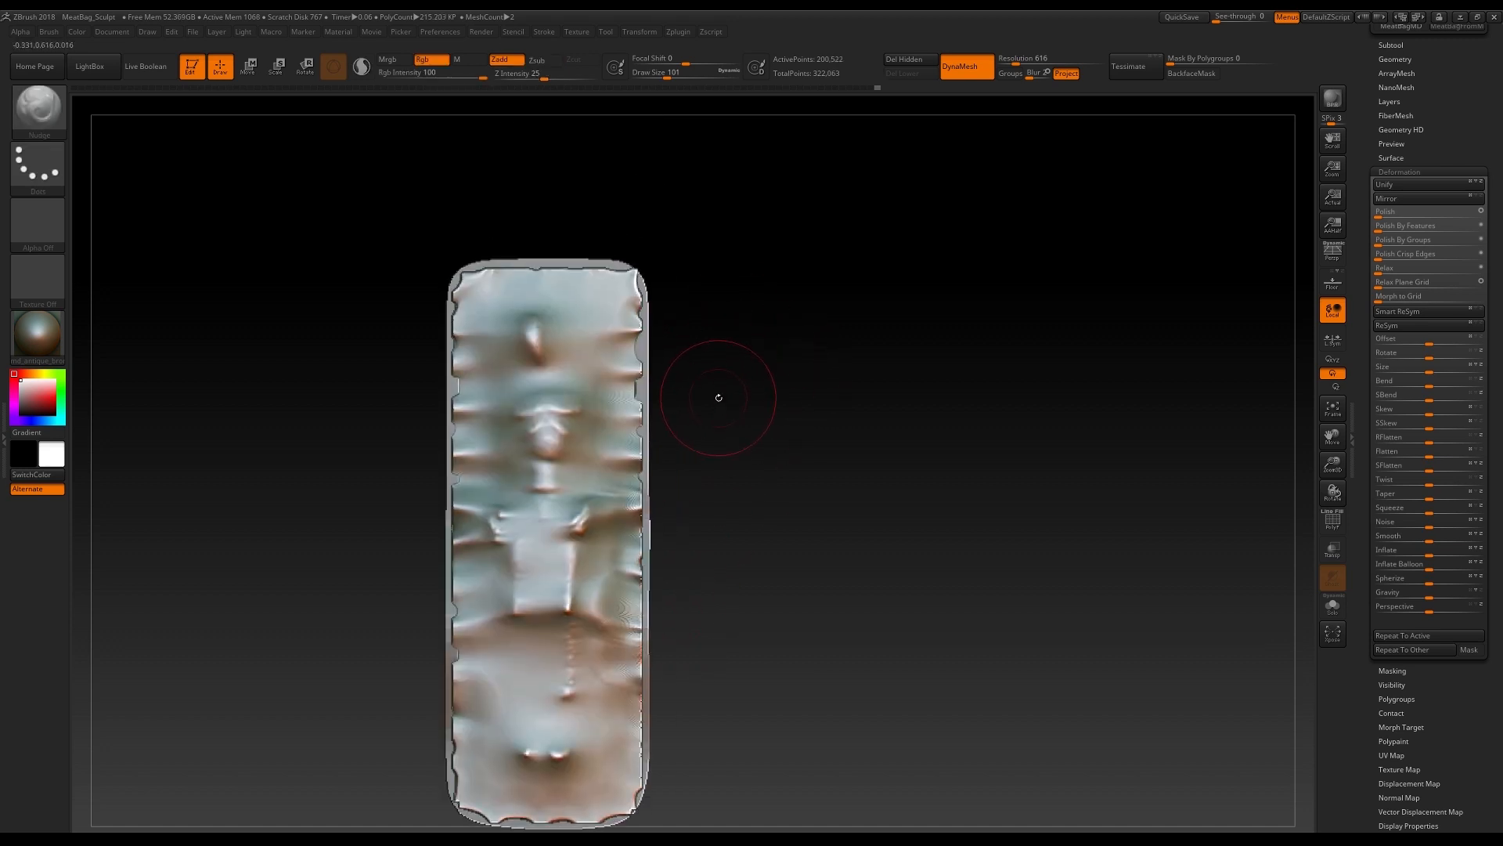
{"action": "key", "text": "b"}
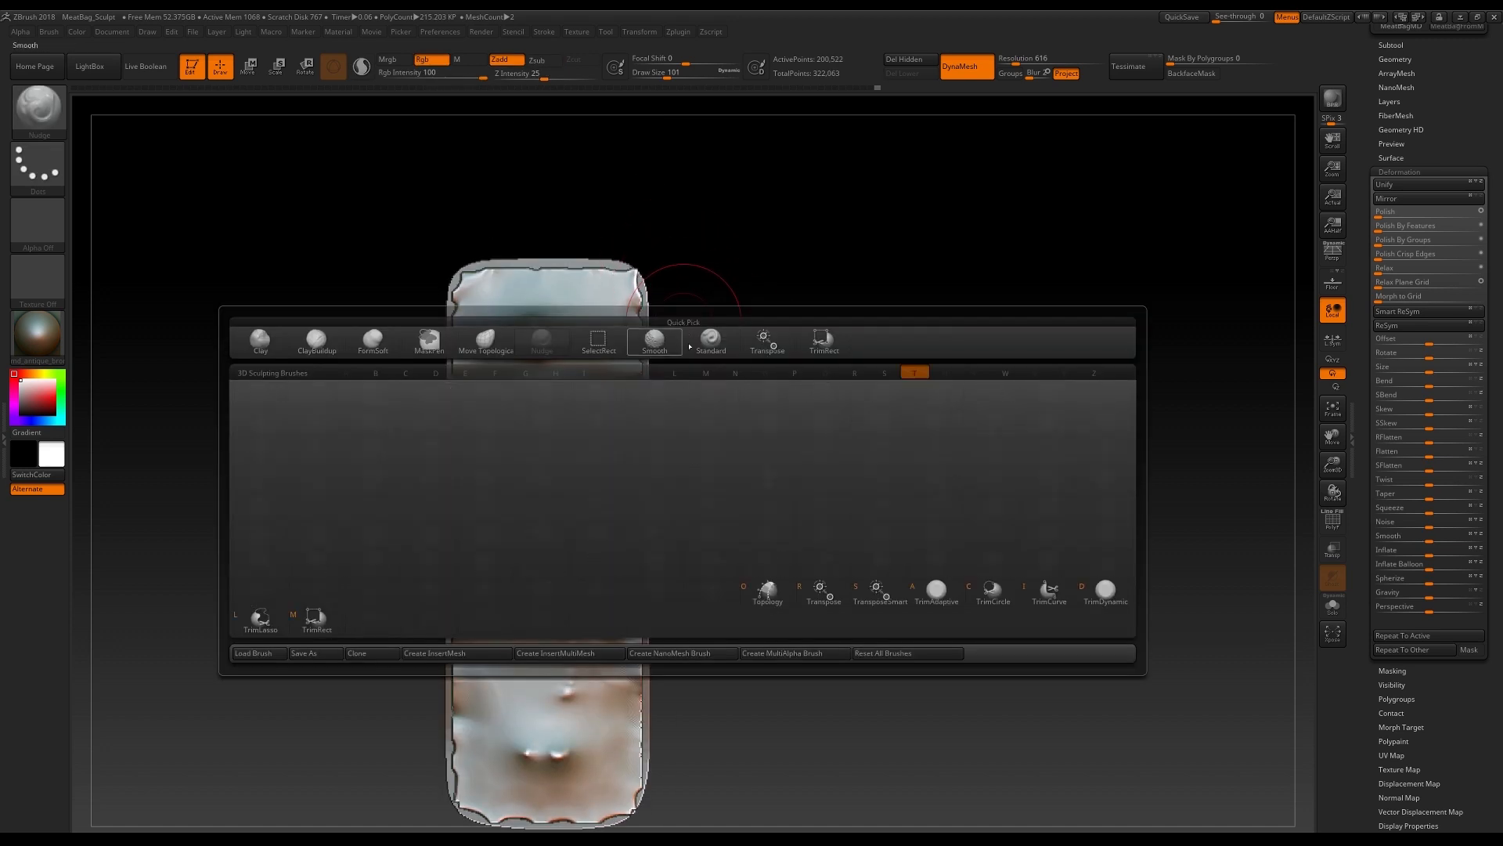
{"action": "left_click", "coordinate": [1028, 592]}
{"action": "mouse_move", "coordinate": [840, 411]}
{"action": "left_mouse_down", "text": "ctrl+shift"}
{"action": "mouse_move", "coordinate": [727, 254]}
{"action": "mouse_move", "coordinate": [608, 244]}
{"action": "left_mouse_up", "text": "ctrl+shift"}
{"action": "left_click_drag", "start_coordinate": [713, 614], "coordinate": [733, 520], "text": "alt"}
{"action": "mouse_move", "coordinate": [787, 575]}
{"action": "left_mouse_down", "text": "ctrl+shift"}
{"action": "mouse_move", "coordinate": [621, 775]}
{"action": "mouse_move", "coordinate": [589, 782]}
{"action": "mouse_move", "coordinate": [409, 631]}
{"action": "mouse_move", "coordinate": [430, 629]}
{"action": "mouse_move", "coordinate": [397, 628]}
{"action": "mouse_move", "coordinate": [439, 649]}
{"action": "mouse_move", "coordinate": [391, 603]}
{"action": "left_mouse_up", "text": "ctrl+shift"}
Step: Isolate the trimmed cloth and remesh it with DynaMesh at resolution 616
{"action": "mouse_move", "coordinate": [775, 397]}
{"action": "left_mouse_down"}
{"action": "mouse_move", "coordinate": [889, 383]}
{"action": "mouse_move", "coordinate": [903, 390]}
{"action": "mouse_move", "coordinate": [883, 423]}
{"action": "mouse_move", "coordinate": [1070, 463]}
{"action": "left_mouse_up"}
{"action": "left_click", "coordinate": [1332, 606]}
{"action": "mouse_move", "coordinate": [1237, 501]}
{"action": "left_mouse_down"}
{"action": "mouse_move", "coordinate": [1084, 462]}
{"action": "mouse_move", "coordinate": [1045, 458]}
{"action": "mouse_move", "coordinate": [1022, 480]}
{"action": "mouse_move", "coordinate": [952, 470]}
{"action": "mouse_move", "coordinate": [1096, 454]}
{"action": "left_mouse_up"}
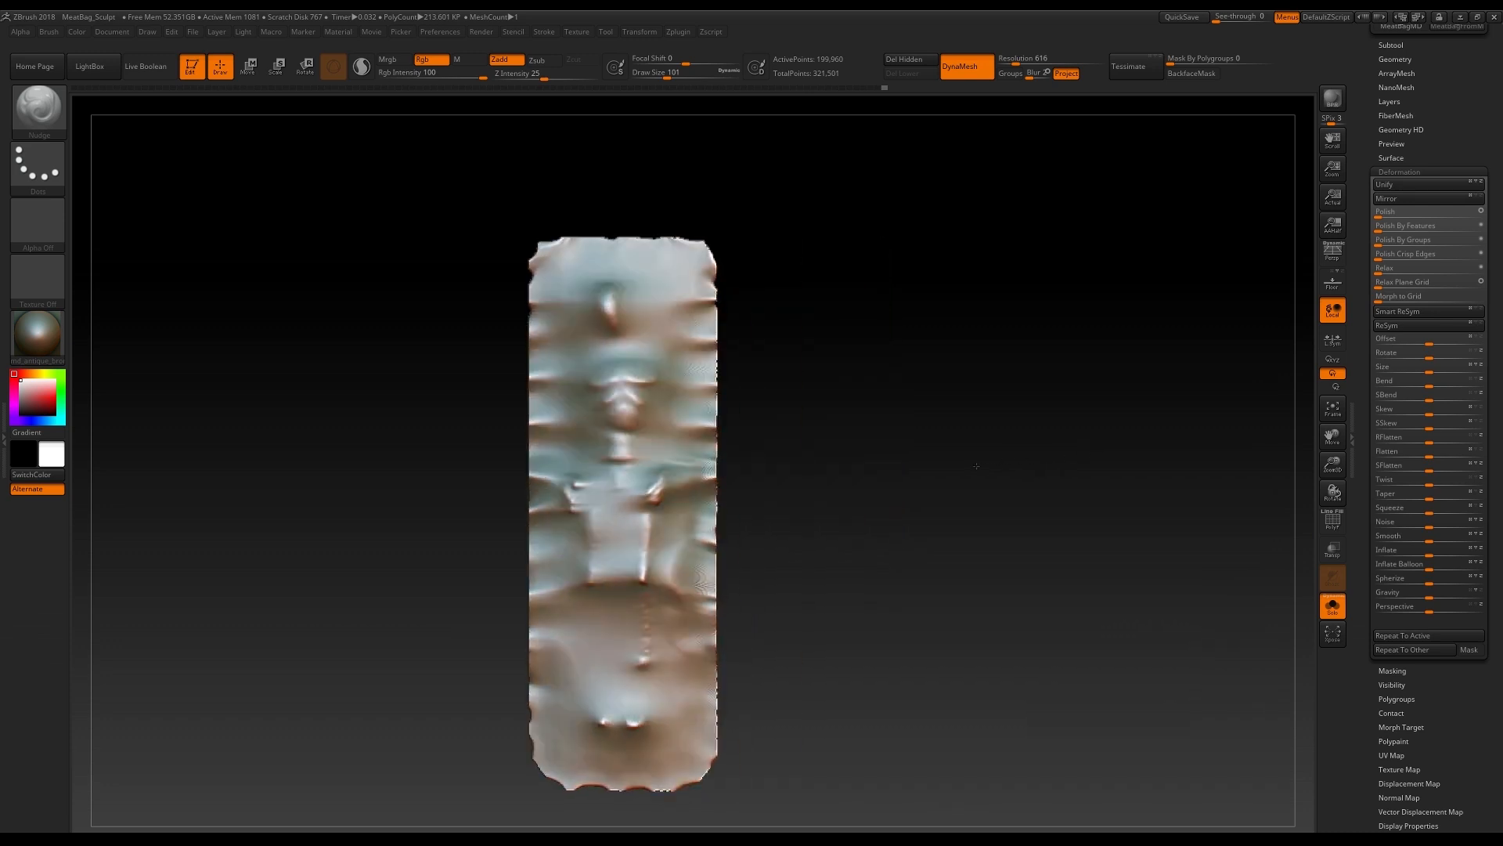
{"action": "left_click_drag", "start_coordinate": [852, 370], "coordinate": [940, 579], "text": "ctrl"}
Step: Pinch the cloth's cut side edges thinner with the Pinch brush at draw size 65
{"action": "mouse_move", "coordinate": [741, 328]}
{"action": "left_mouse_down"}
{"action": "mouse_move", "coordinate": [927, 477]}
{"action": "mouse_move", "coordinate": [964, 458]}
{"action": "mouse_move", "coordinate": [937, 444]}
{"action": "mouse_move", "coordinate": [866, 450]}
{"action": "mouse_move", "coordinate": [885, 439]}
{"action": "left_mouse_up"}
{"action": "left_click_drag", "start_coordinate": [885, 439], "coordinate": [857, 451]}
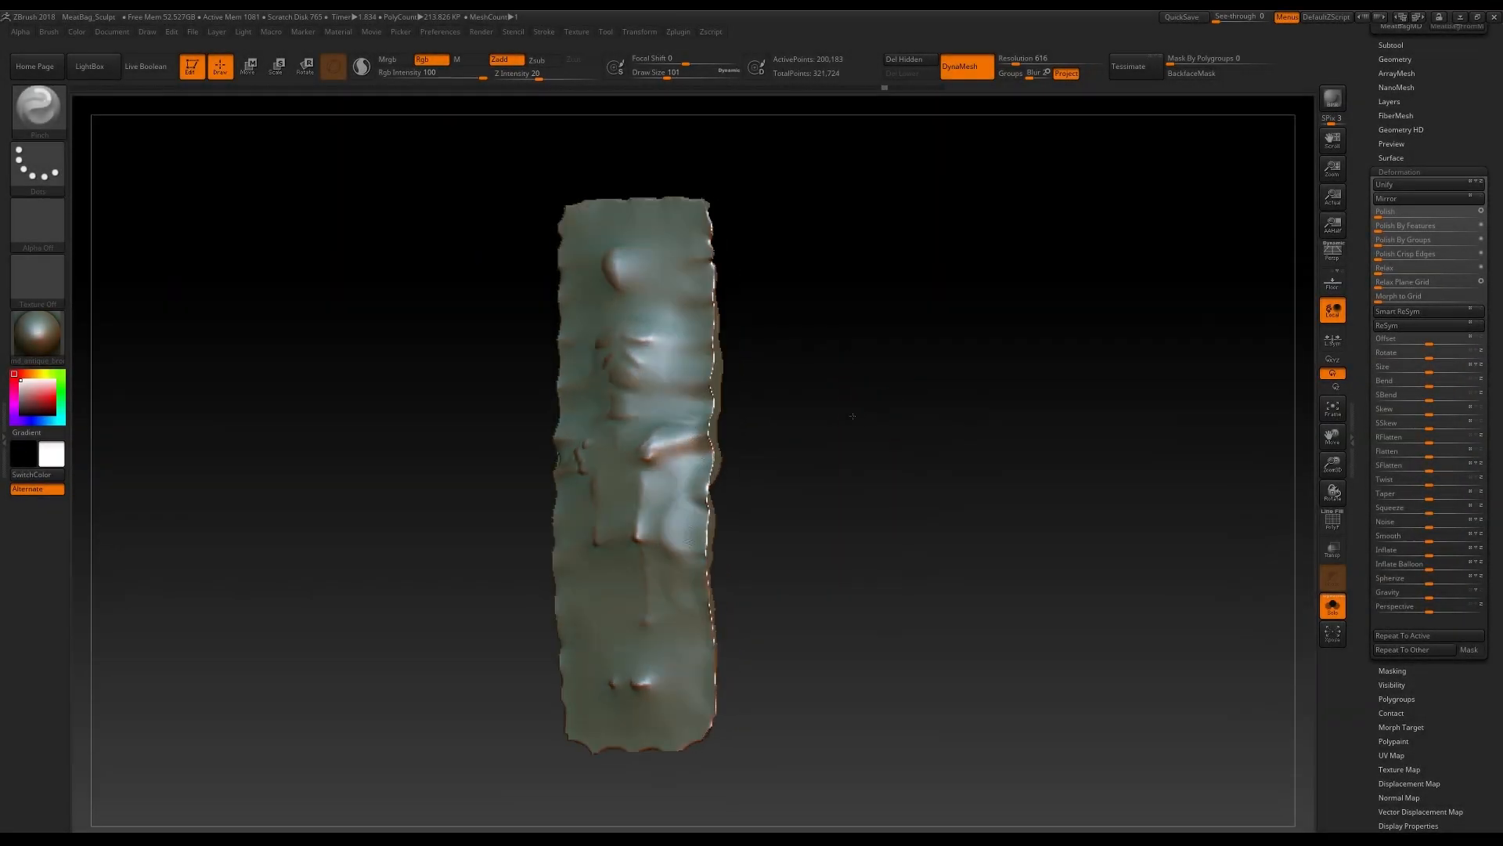
{"action": "left_click_drag", "start_coordinate": [791, 384], "coordinate": [735, 380]}
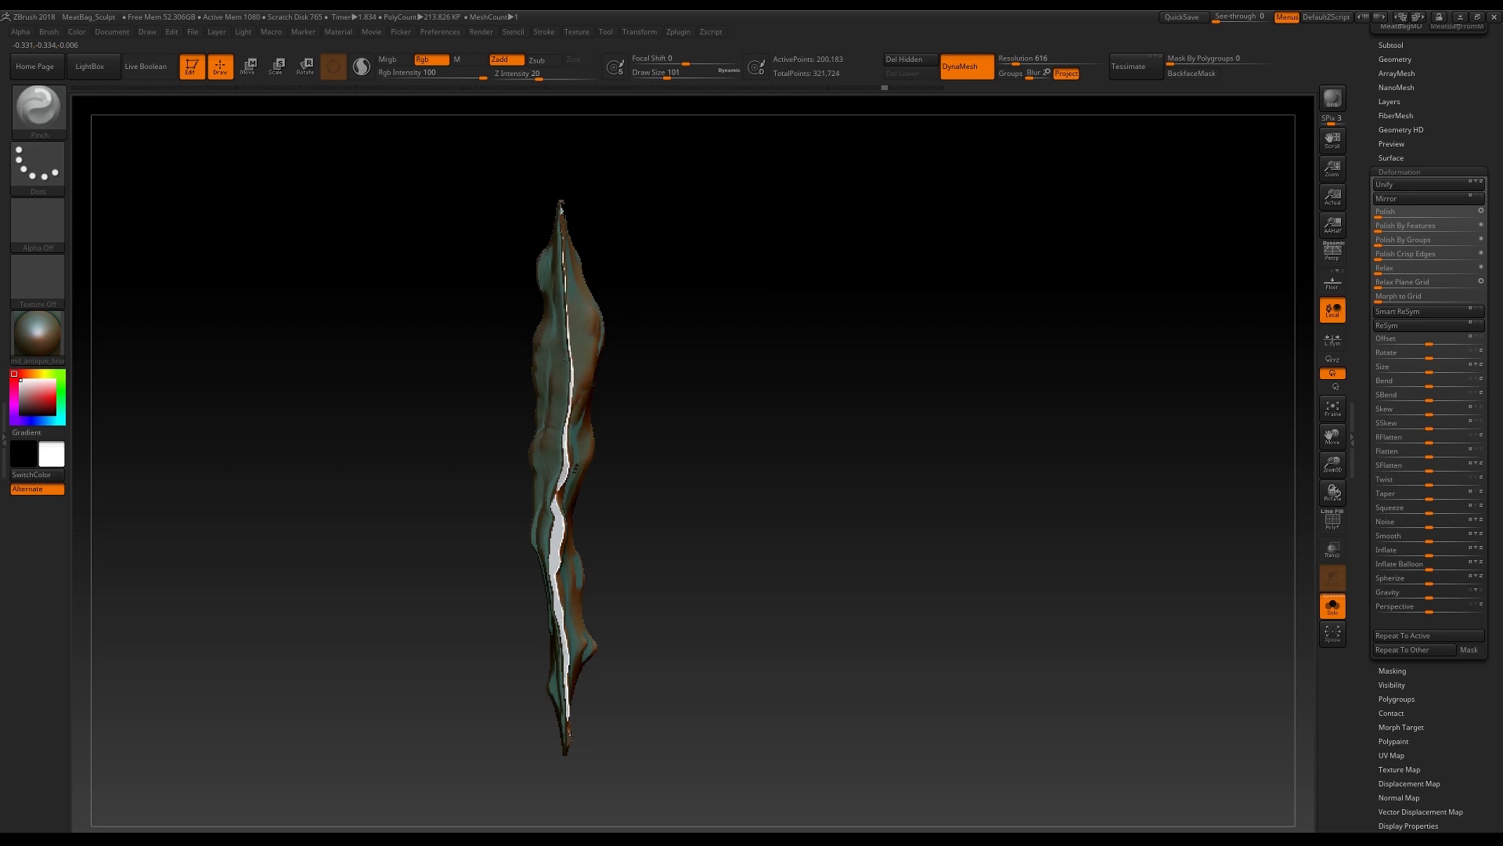
{"action": "left_click_drag", "start_coordinate": [575, 466], "coordinate": [568, 583]}
{"action": "key", "text": "ctrl+z"}
{"action": "key", "text": "s"}
{"action": "left_click_drag", "start_coordinate": [559, 617], "coordinate": [552, 617]}
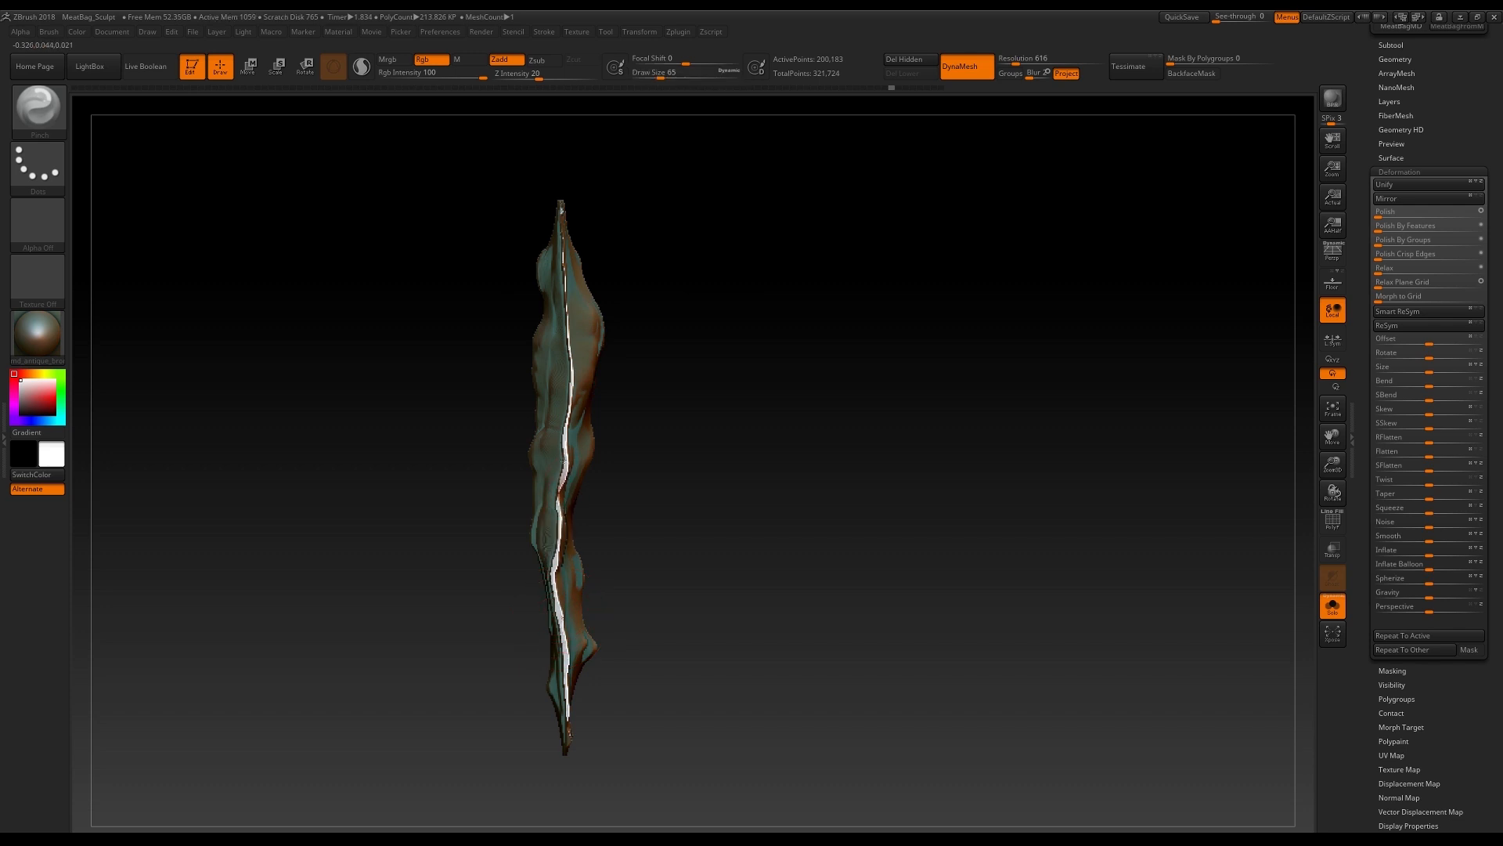
{"action": "mouse_move", "coordinate": [562, 636]}
{"action": "left_mouse_down", "text": "shift"}
{"action": "mouse_move", "coordinate": [567, 681]}
{"action": "mouse_move", "coordinate": [567, 659]}
{"action": "left_mouse_up", "text": "shift"}
{"action": "mouse_move", "coordinate": [600, 417]}
{"action": "left_mouse_down"}
{"action": "mouse_move", "coordinate": [732, 429]}
{"action": "mouse_move", "coordinate": [613, 301]}
{"action": "left_mouse_up"}
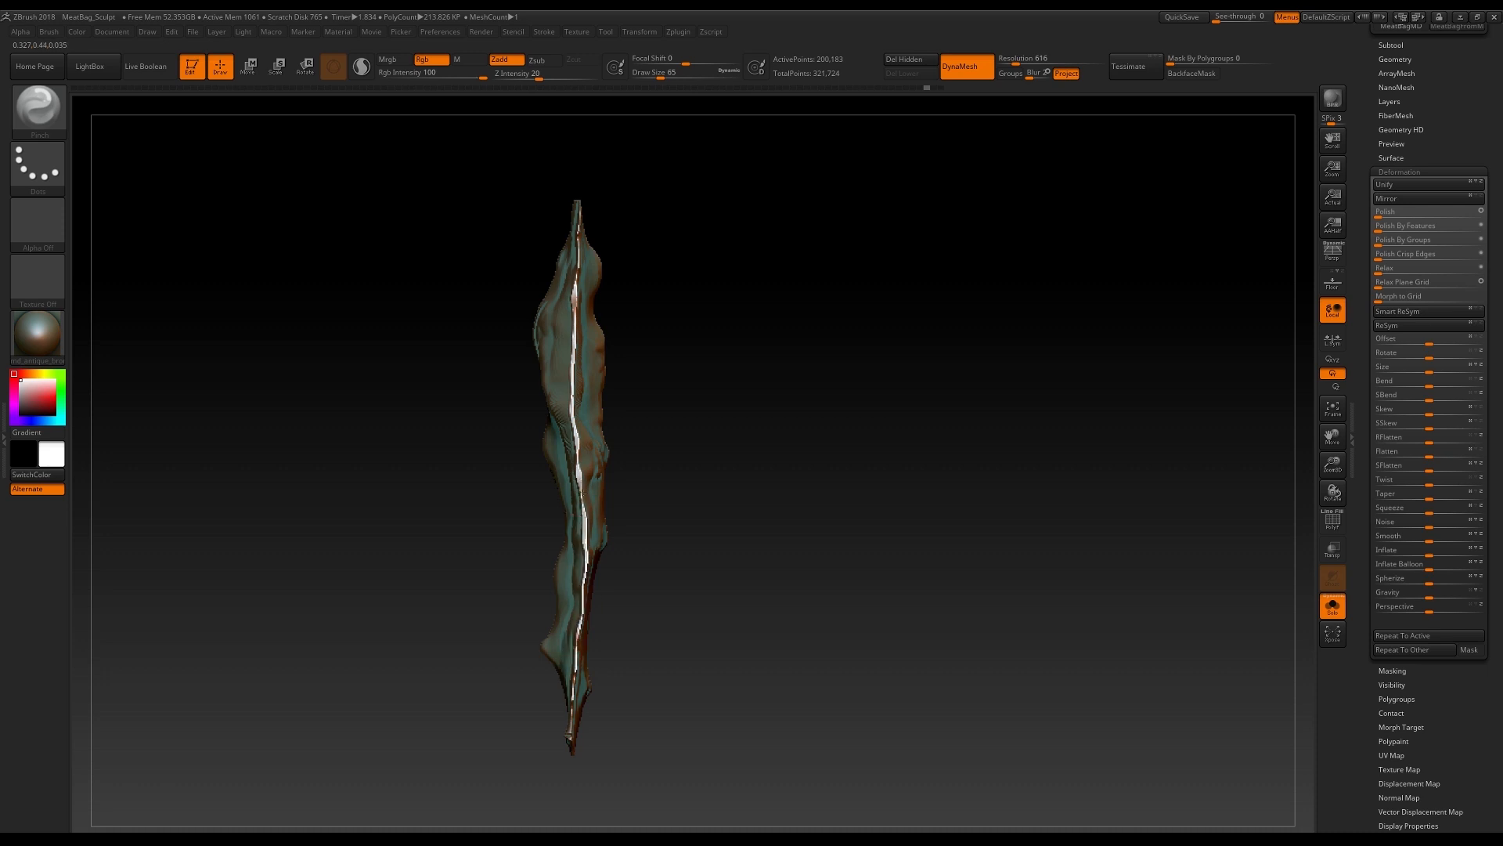
{"action": "mouse_move", "coordinate": [722, 404]}
{"action": "left_mouse_down"}
{"action": "mouse_move", "coordinate": [799, 416]}
{"action": "mouse_move", "coordinate": [757, 411]}
{"action": "left_mouse_up"}
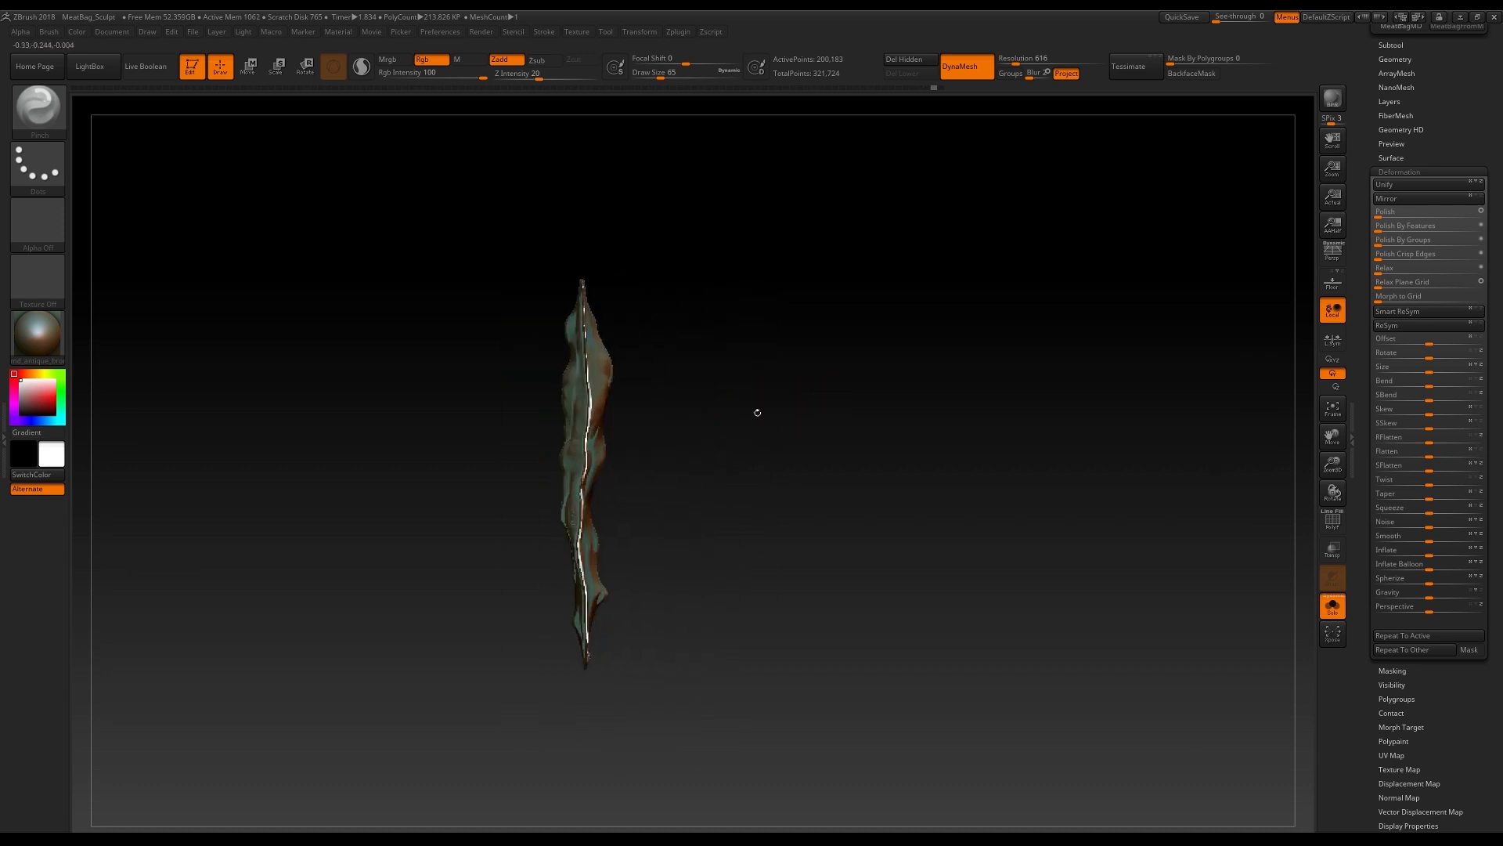
Step: Smooth the rippled surface near the cloth's side edge and show the frame again
{"action": "mouse_move", "coordinate": [689, 501]}
{"action": "left_mouse_down", "text": "alt"}
{"action": "mouse_move", "coordinate": [848, 721]}
{"action": "mouse_move", "coordinate": [971, 595]}
{"action": "mouse_move", "coordinate": [845, 563]}
{"action": "left_mouse_up", "text": "alt"}
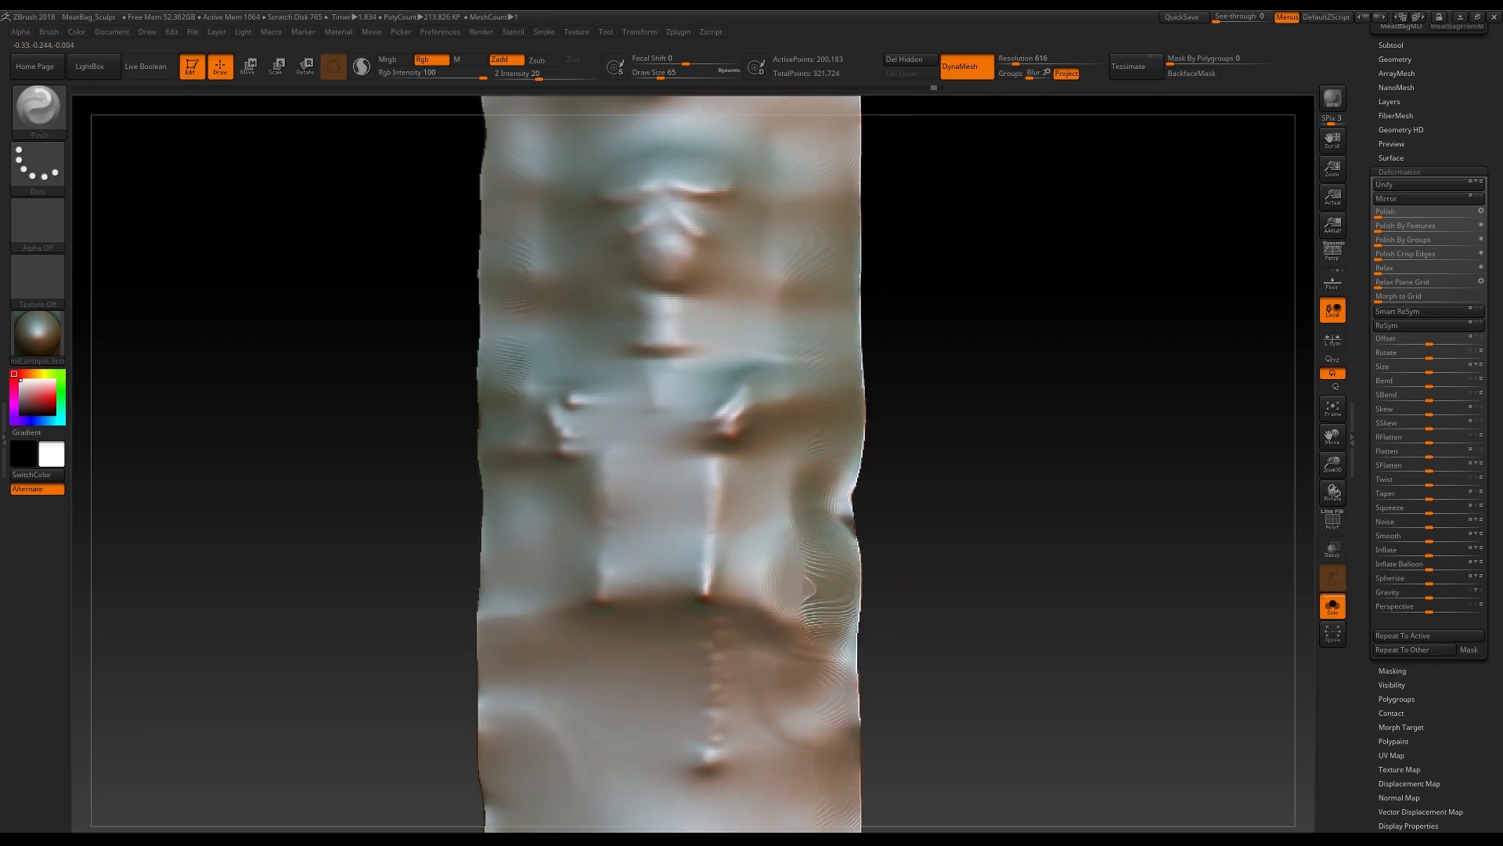
{"action": "mouse_move", "coordinate": [814, 626]}
{"action": "left_mouse_down", "text": "shift"}
{"action": "mouse_move", "coordinate": [885, 505]}
{"action": "mouse_move", "coordinate": [1020, 517]}
{"action": "mouse_move", "coordinate": [973, 537]}
{"action": "mouse_move", "coordinate": [1221, 537]}
{"action": "mouse_move", "coordinate": [1094, 531]}
{"action": "left_mouse_up", "text": "shift"}
{"action": "left_click", "coordinate": [1332, 606]}
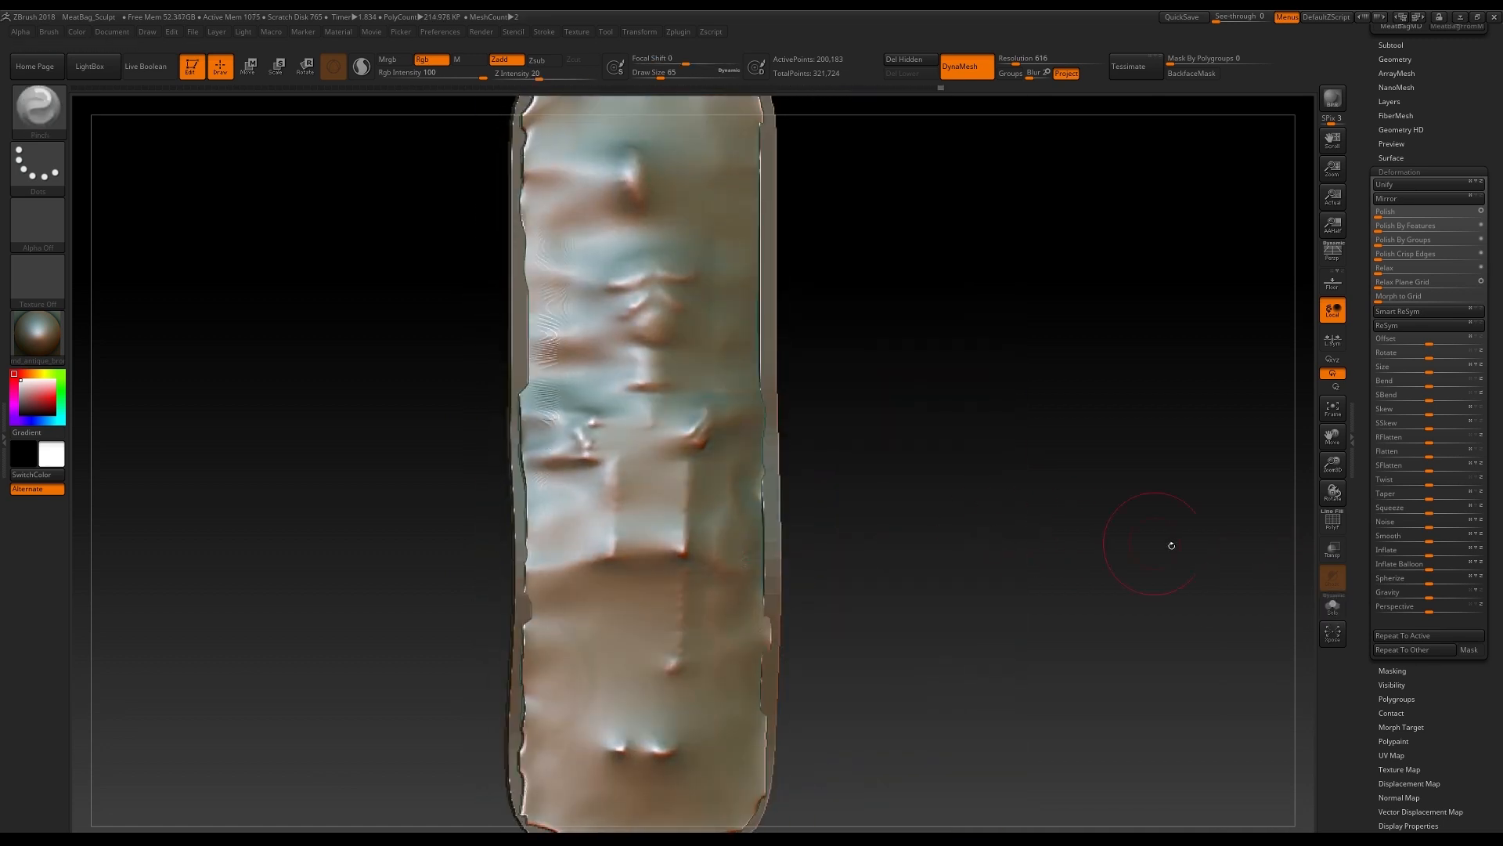
Step: Turn on ghost transparency with the frame shown and remesh the cloth with DynaMesh
{"action": "left_click", "coordinate": [1331, 606]}
{"action": "left_click", "coordinate": [1332, 549]}
{"action": "left_click", "coordinate": [1332, 606]}
{"action": "mouse_move", "coordinate": [994, 494]}
{"action": "left_mouse_down", "text": "alt"}
{"action": "mouse_move", "coordinate": [997, 580]}
{"action": "mouse_move", "coordinate": [974, 594]}
{"action": "mouse_move", "coordinate": [799, 500]}
{"action": "left_mouse_up", "text": "alt"}
{"action": "left_click_drag", "start_coordinate": [994, 368], "coordinate": [1050, 575], "text": "ctrl"}
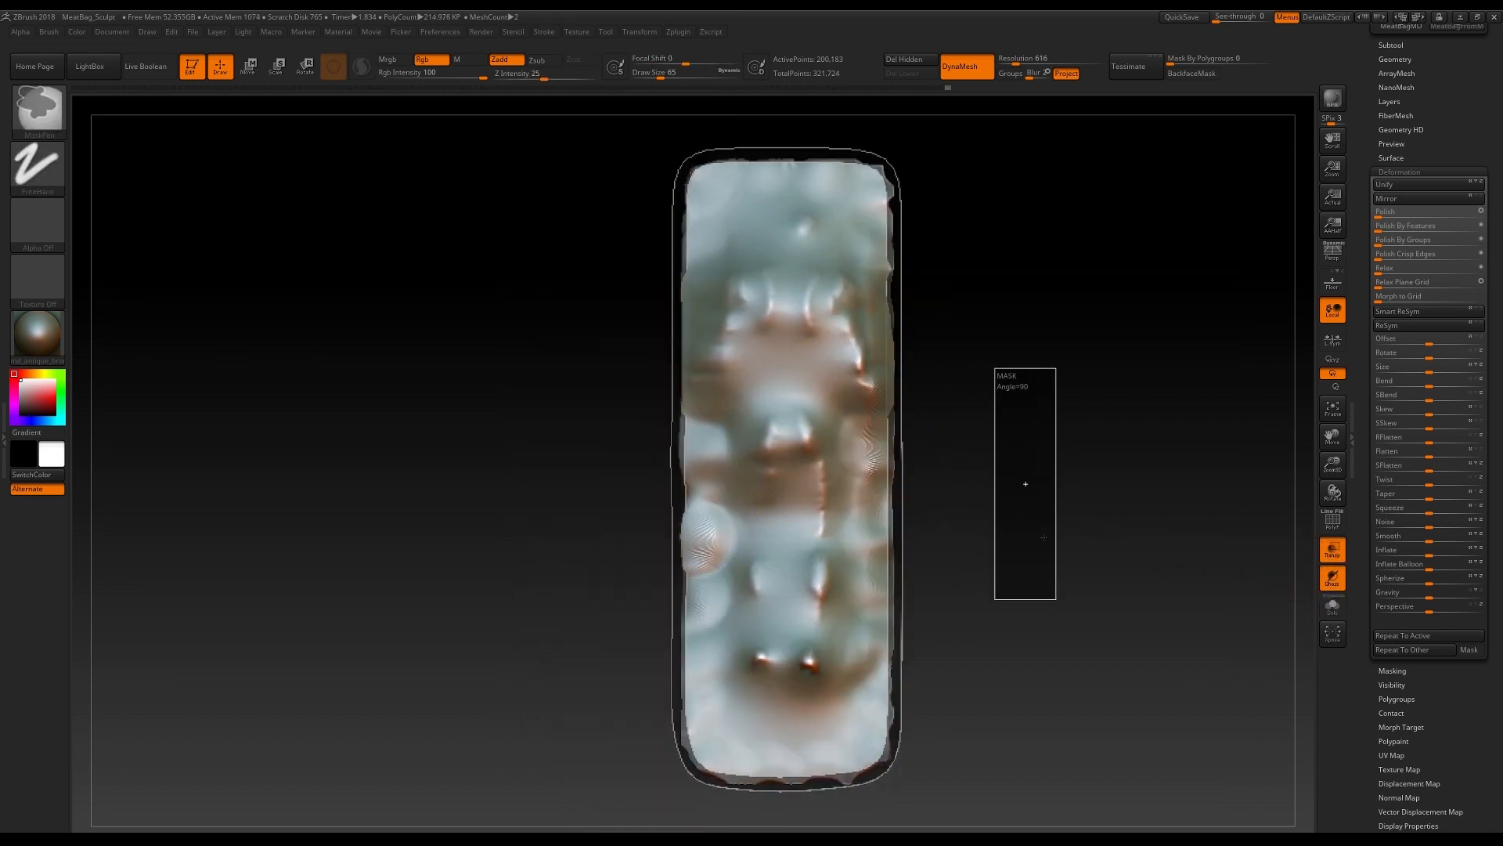
Step: Stamp wrinkles into the cloth's front at the upper corner near the head and the diagonally opposite lower corner
{"action": "mouse_move", "coordinate": [986, 493]}
{"action": "left_mouse_down"}
{"action": "mouse_move", "coordinate": [1083, 480]}
{"action": "mouse_move", "coordinate": [1027, 487]}
{"action": "left_mouse_up"}
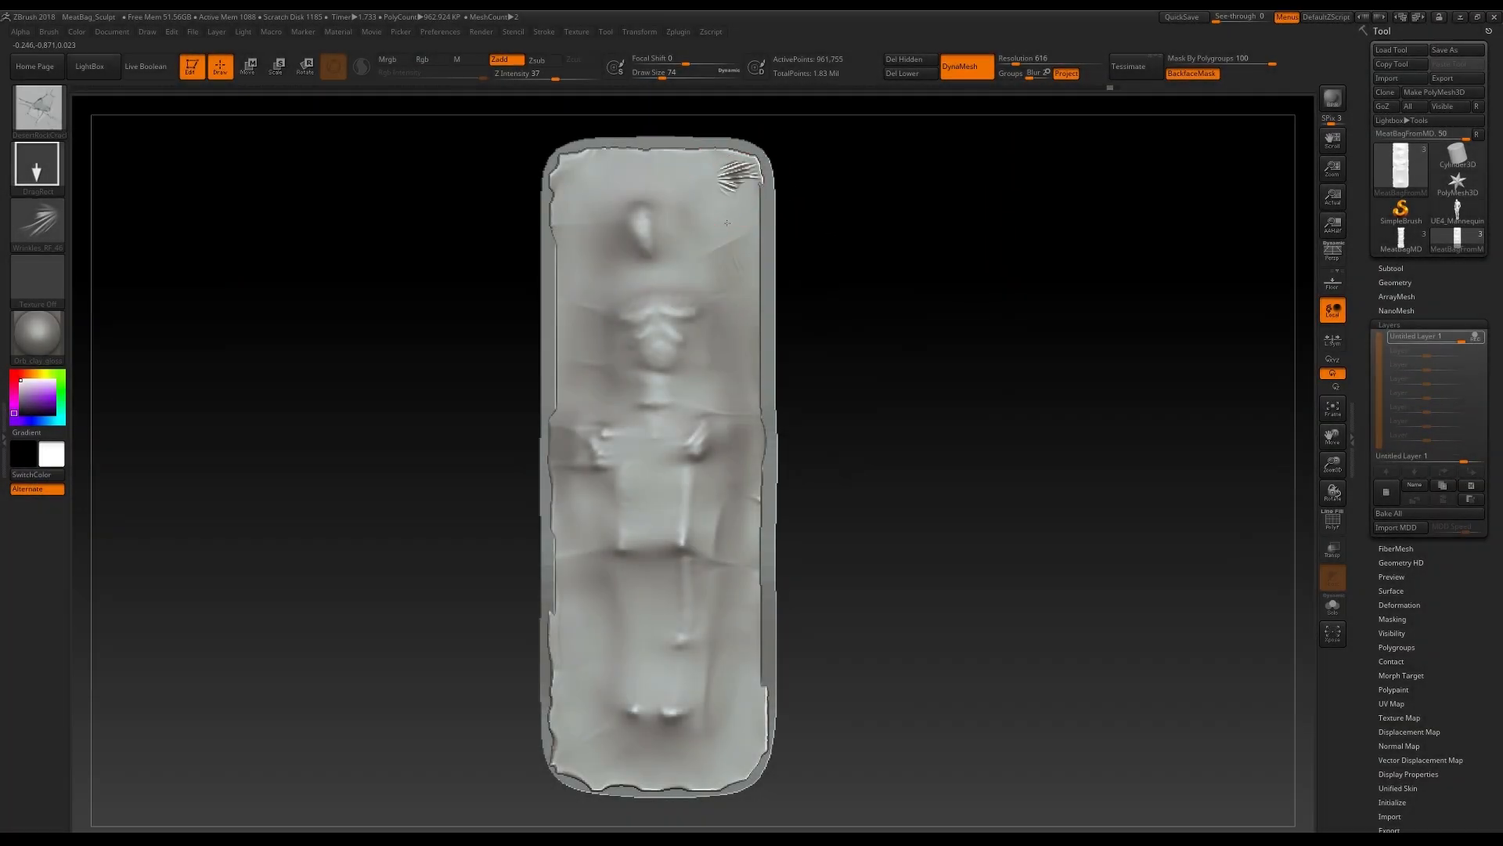
{"action": "left_click_drag", "start_coordinate": [727, 223], "coordinate": [723, 37]}
{"action": "left_click_drag", "start_coordinate": [866, 561], "coordinate": [759, 500], "text": "alt"}
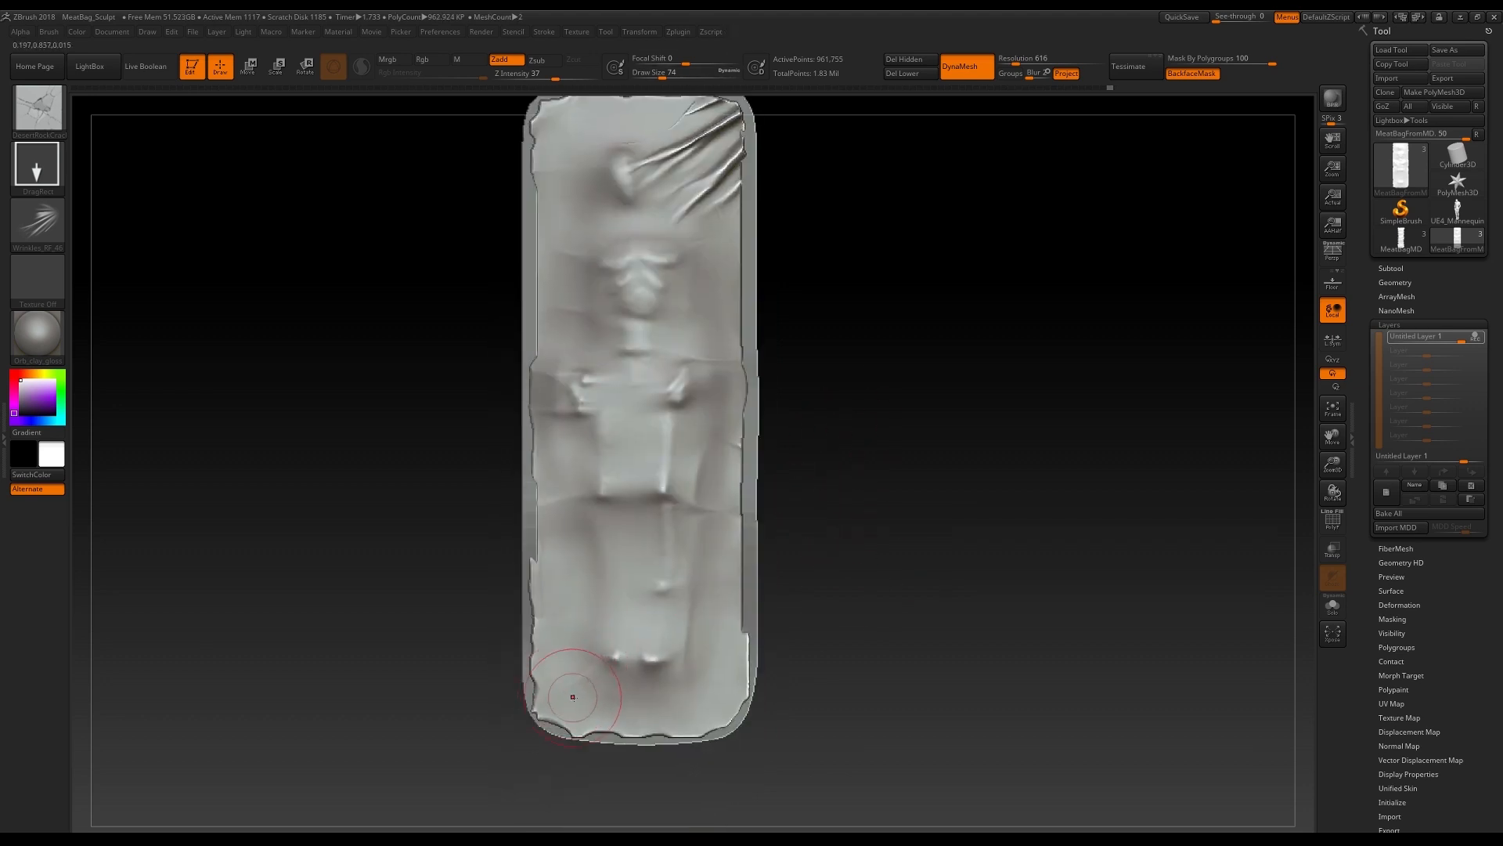
{"action": "left_click_drag", "start_coordinate": [590, 715], "coordinate": [689, 758]}
{"action": "left_click_drag", "start_coordinate": [863, 566], "coordinate": [846, 631], "text": "alt"}
Step: Stamp wrinkles along both side edges of the cloth's back and smooth them where they are too strong
{"action": "left_click_drag", "start_coordinate": [1097, 436], "coordinate": [604, 440]}
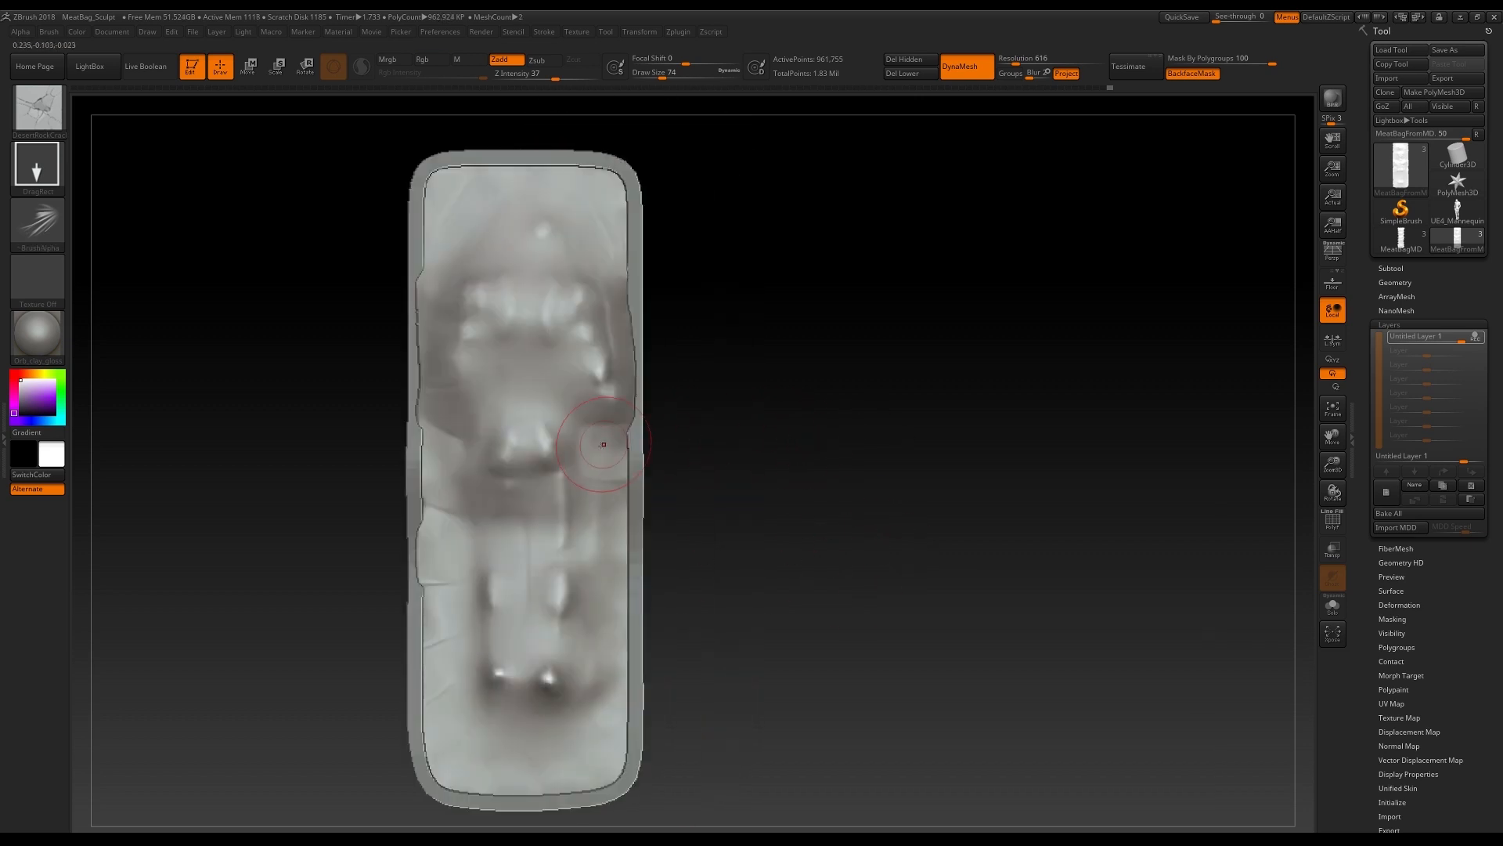
{"action": "left_click_drag", "start_coordinate": [711, 459], "coordinate": [745, 419], "text": "alt"}
{"action": "left_click_drag", "start_coordinate": [441, 647], "coordinate": [470, 771]}
{"action": "left_click_drag", "start_coordinate": [704, 230], "coordinate": [705, 173], "text": "alt"}
{"action": "left_click_drag", "start_coordinate": [761, 407], "coordinate": [786, 374], "text": "alt"}
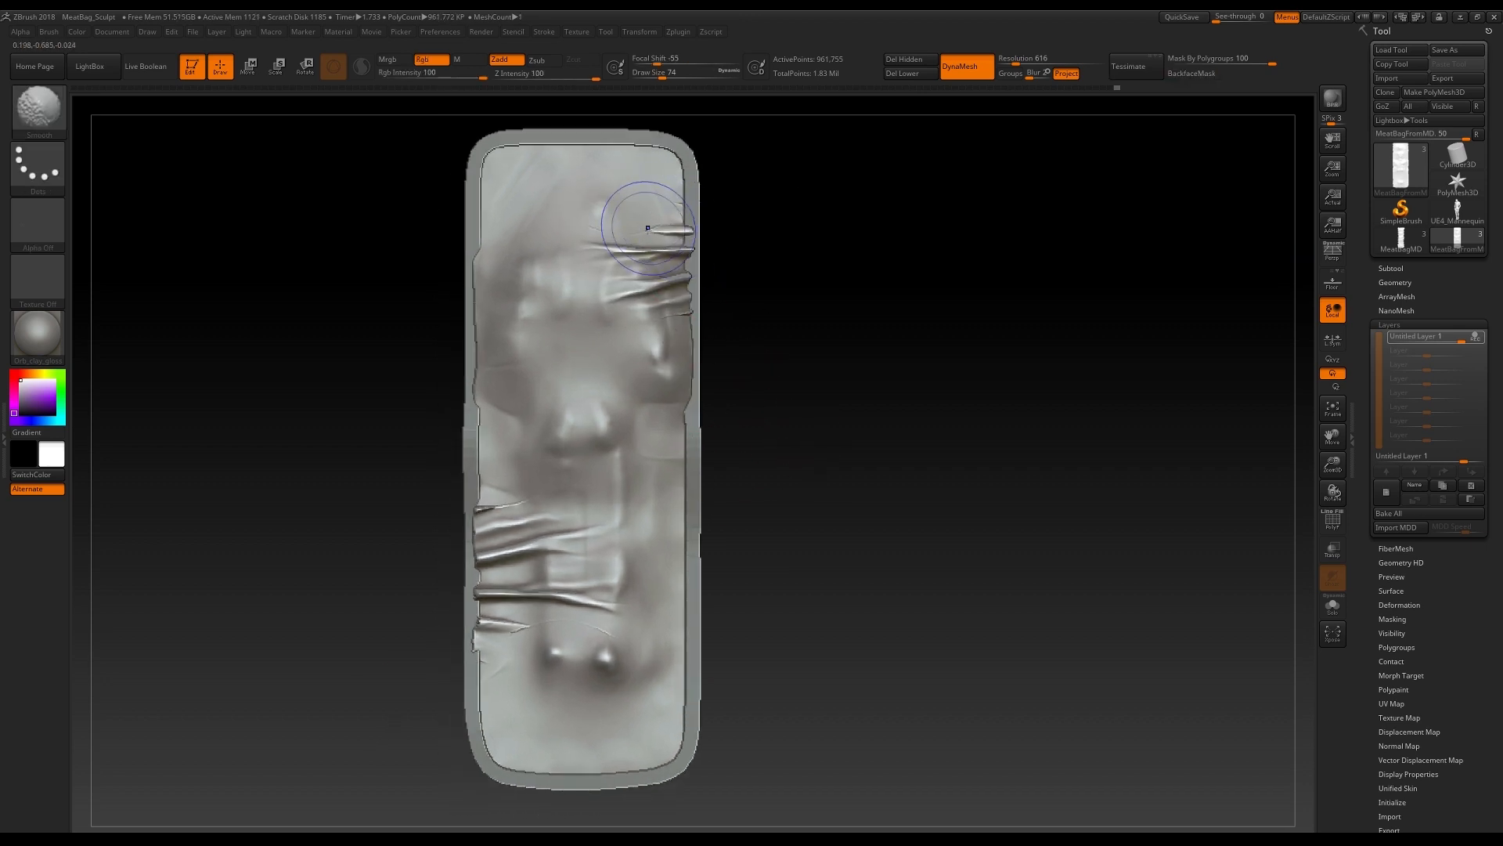
{"action": "left_click_drag", "start_coordinate": [473, 544], "coordinate": [504, 514], "text": "shift"}
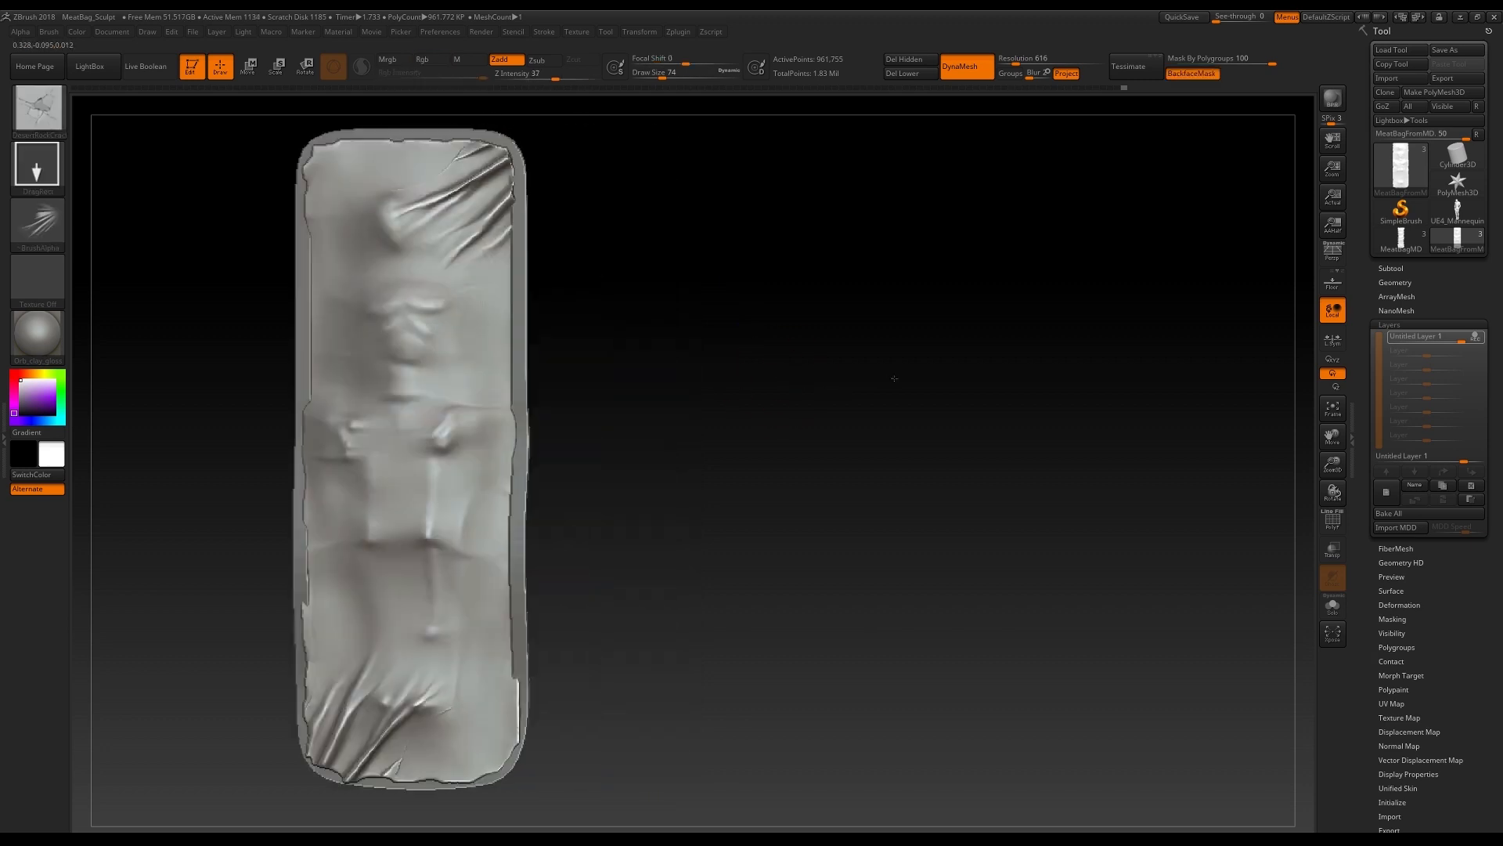
Step: Smooth the stamped wrinkles on the front so they blend into the surrounding cloth
{"action": "mouse_move", "coordinate": [493, 163]}
{"action": "left_mouse_down", "text": "alt"}
{"action": "mouse_move", "coordinate": [543, 176]}
{"action": "mouse_move", "coordinate": [610, 226]}
{"action": "mouse_move", "coordinate": [631, 266]}
{"action": "left_mouse_up", "text": "alt"}
{"action": "left_click_drag", "start_coordinate": [724, 428], "coordinate": [821, 300], "text": "alt"}
{"action": "left_click_drag", "start_coordinate": [579, 510], "coordinate": [561, 661], "text": "shift"}
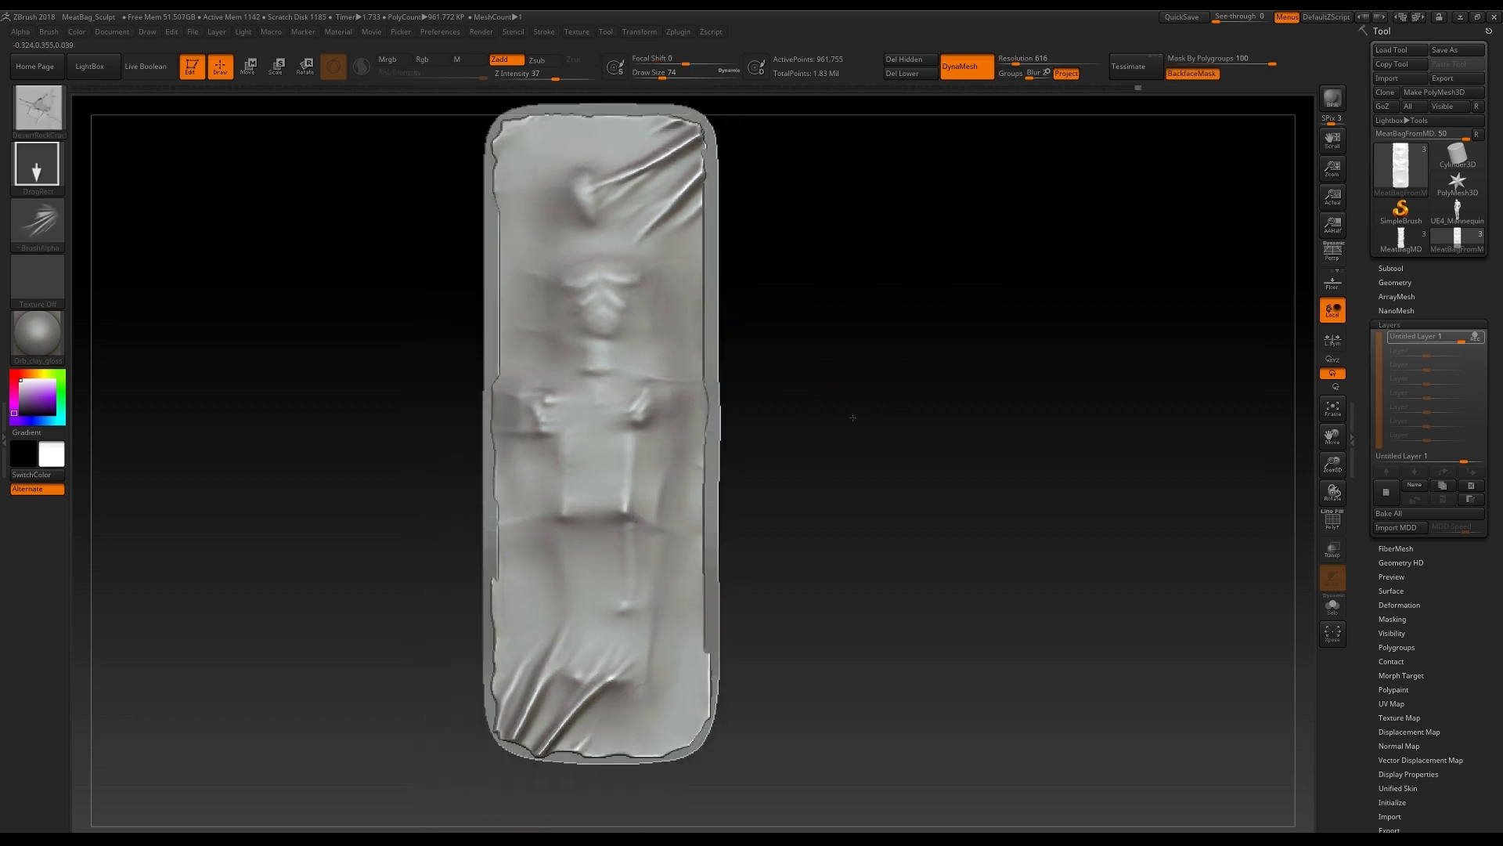
{"action": "left_click_drag", "start_coordinate": [814, 182], "coordinate": [805, 215], "text": "alt"}
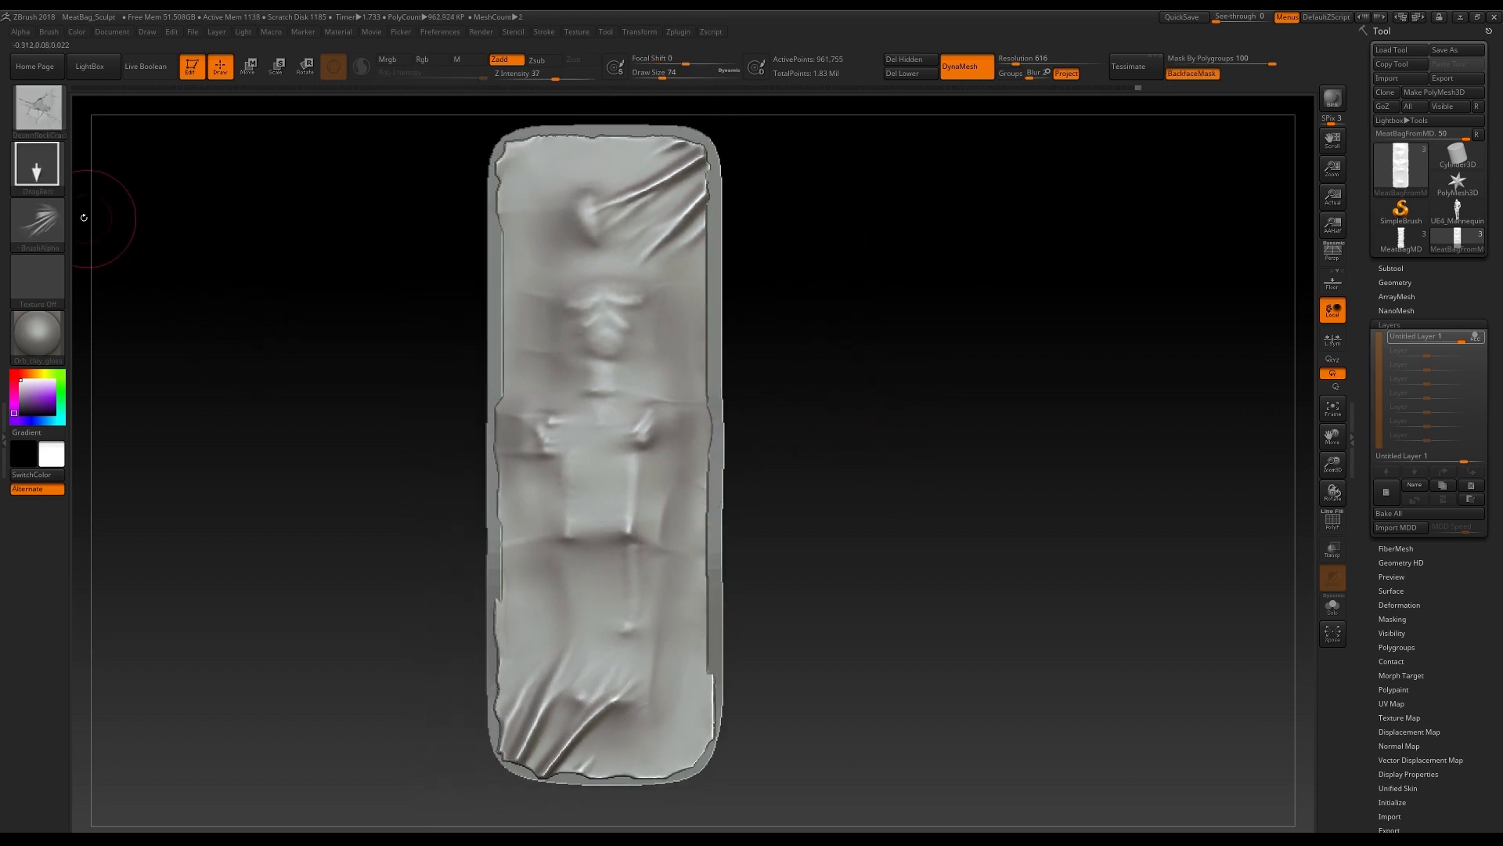
Step: Pick another wrinkle alpha and stamp folds inward from the front's side edge across the torso and legs, smoothing their ends
{"action": "left_click", "coordinate": [38, 223]}
{"action": "left_click", "coordinate": [614, 418]}
{"action": "mouse_move", "coordinate": [505, 430]}
{"action": "left_mouse_down"}
{"action": "mouse_move", "coordinate": [416, 366]}
{"action": "mouse_move", "coordinate": [439, 341]}
{"action": "mouse_move", "coordinate": [481, 336]}
{"action": "mouse_move", "coordinate": [450, 195]}
{"action": "mouse_move", "coordinate": [450, 224]}
{"action": "left_mouse_up"}
{"action": "left_click_drag", "start_coordinate": [579, 345], "coordinate": [551, 360], "text": "shift"}
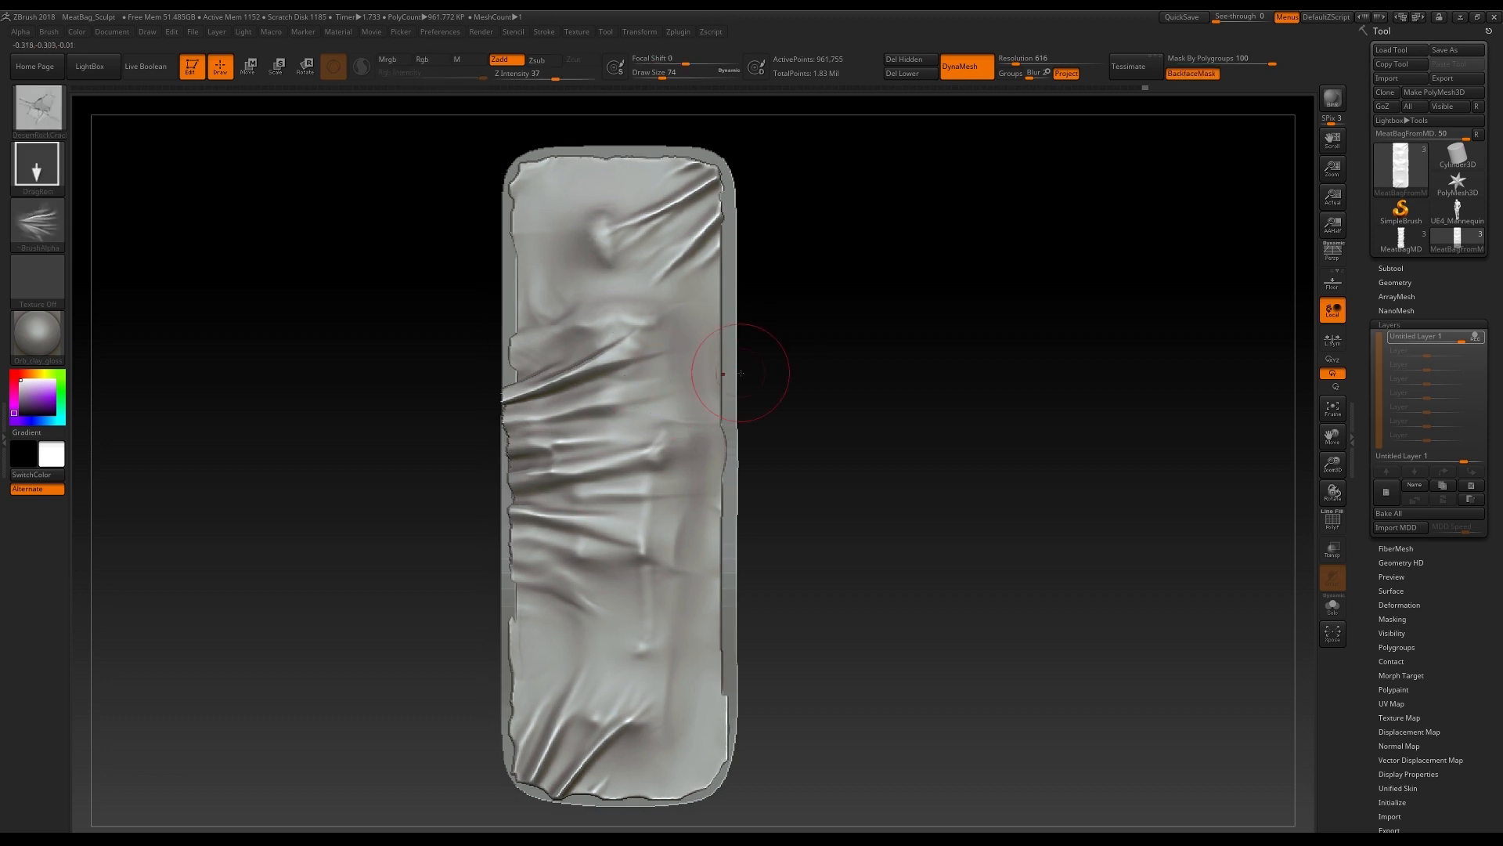
Step: Restore the cloth where stamped folds overshoot the frame edge, using the Morph brush
{"action": "key", "text": "b"}
{"action": "key", "text": "m"}
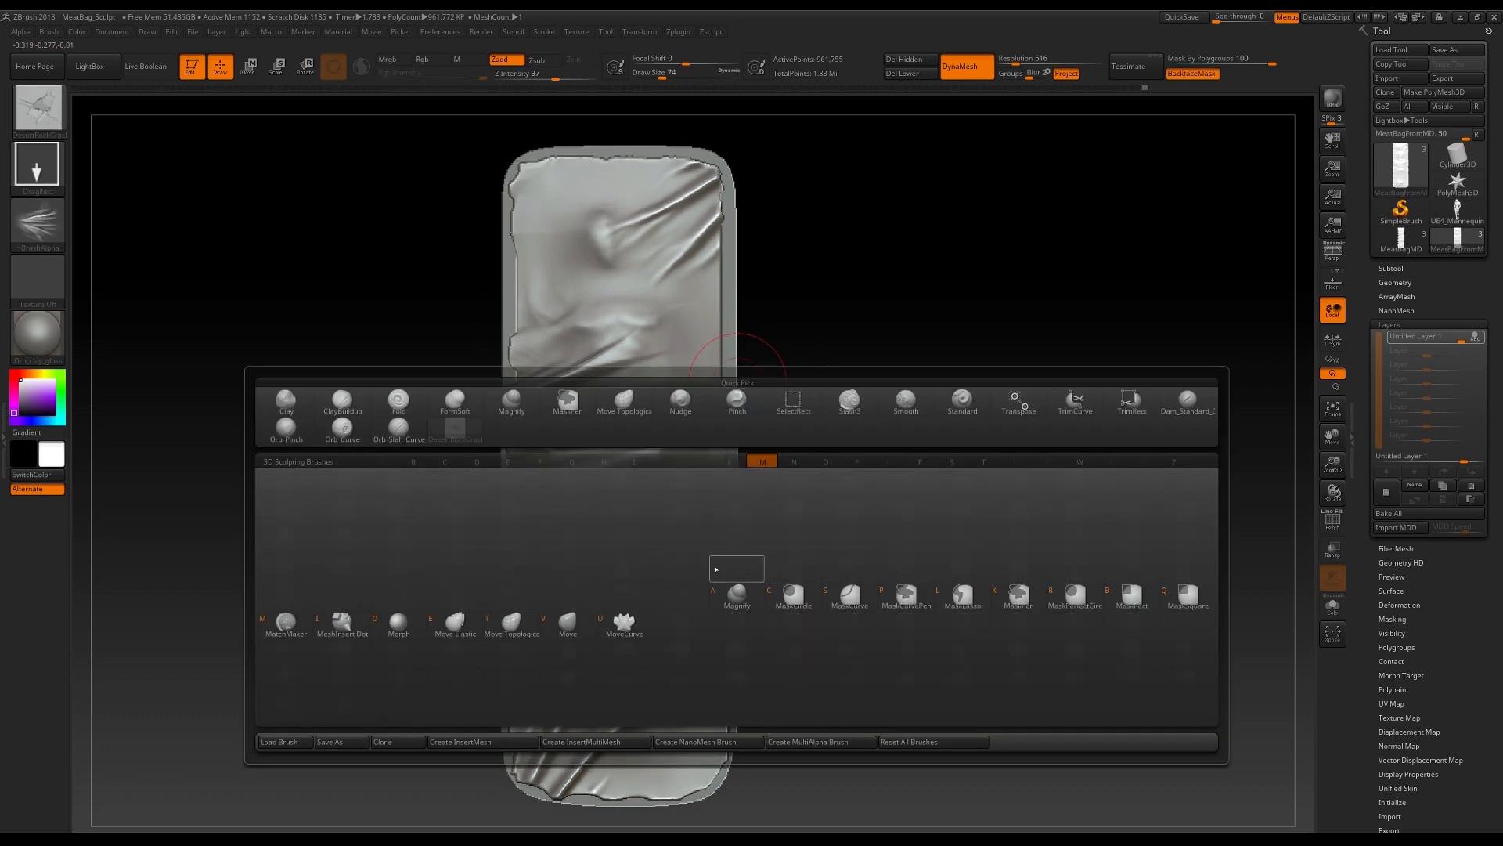
{"action": "key", "text": "o"}
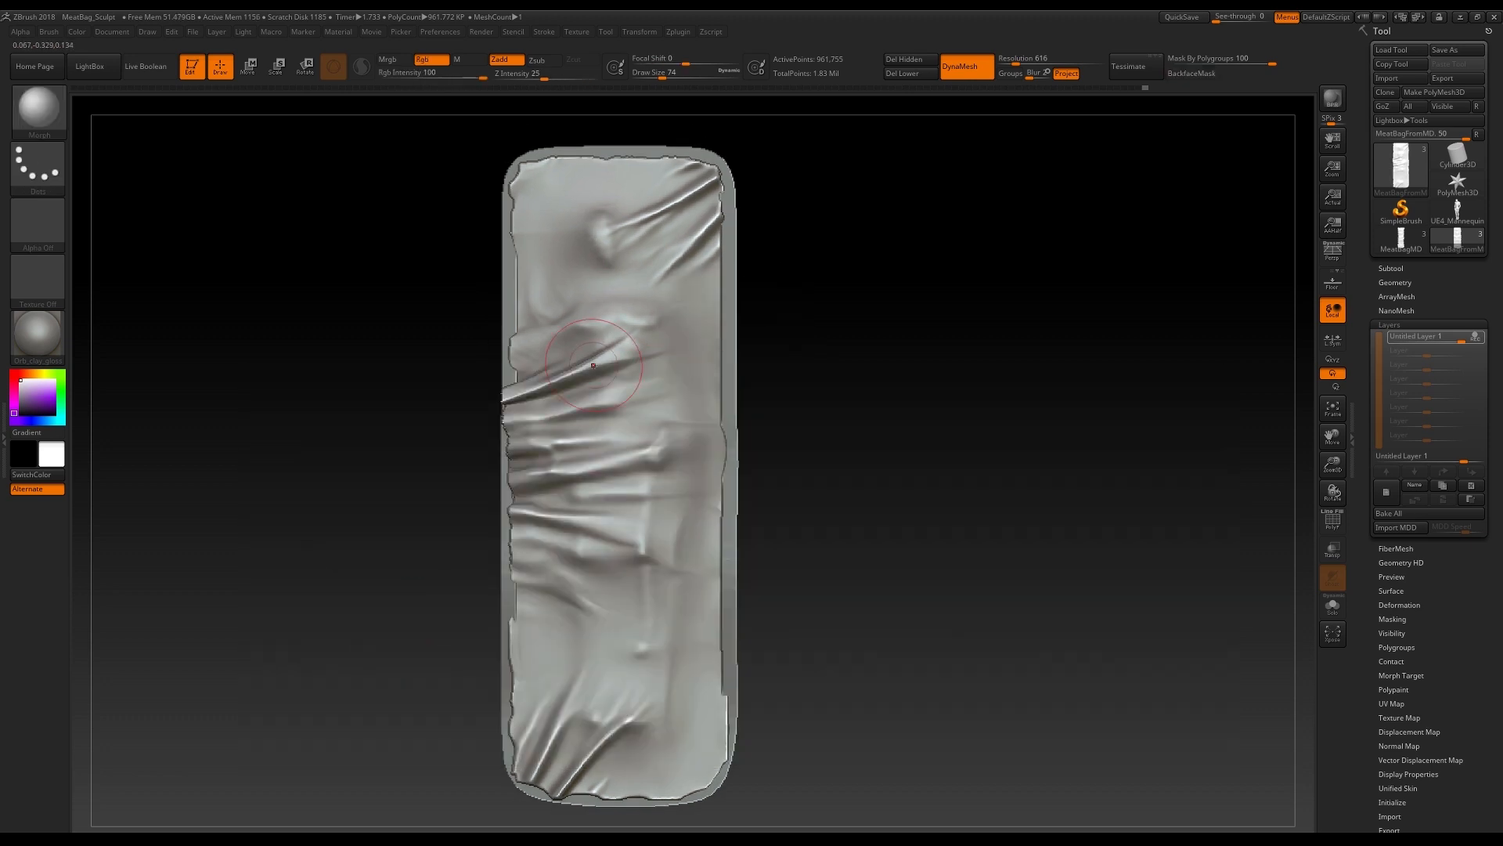
{"action": "left_click_drag", "start_coordinate": [513, 375], "coordinate": [499, 465]}
{"action": "mouse_move", "coordinate": [632, 229]}
{"action": "left_mouse_down"}
{"action": "mouse_move", "coordinate": [651, 191]}
{"action": "mouse_move", "coordinate": [694, 163]}
{"action": "left_mouse_up"}
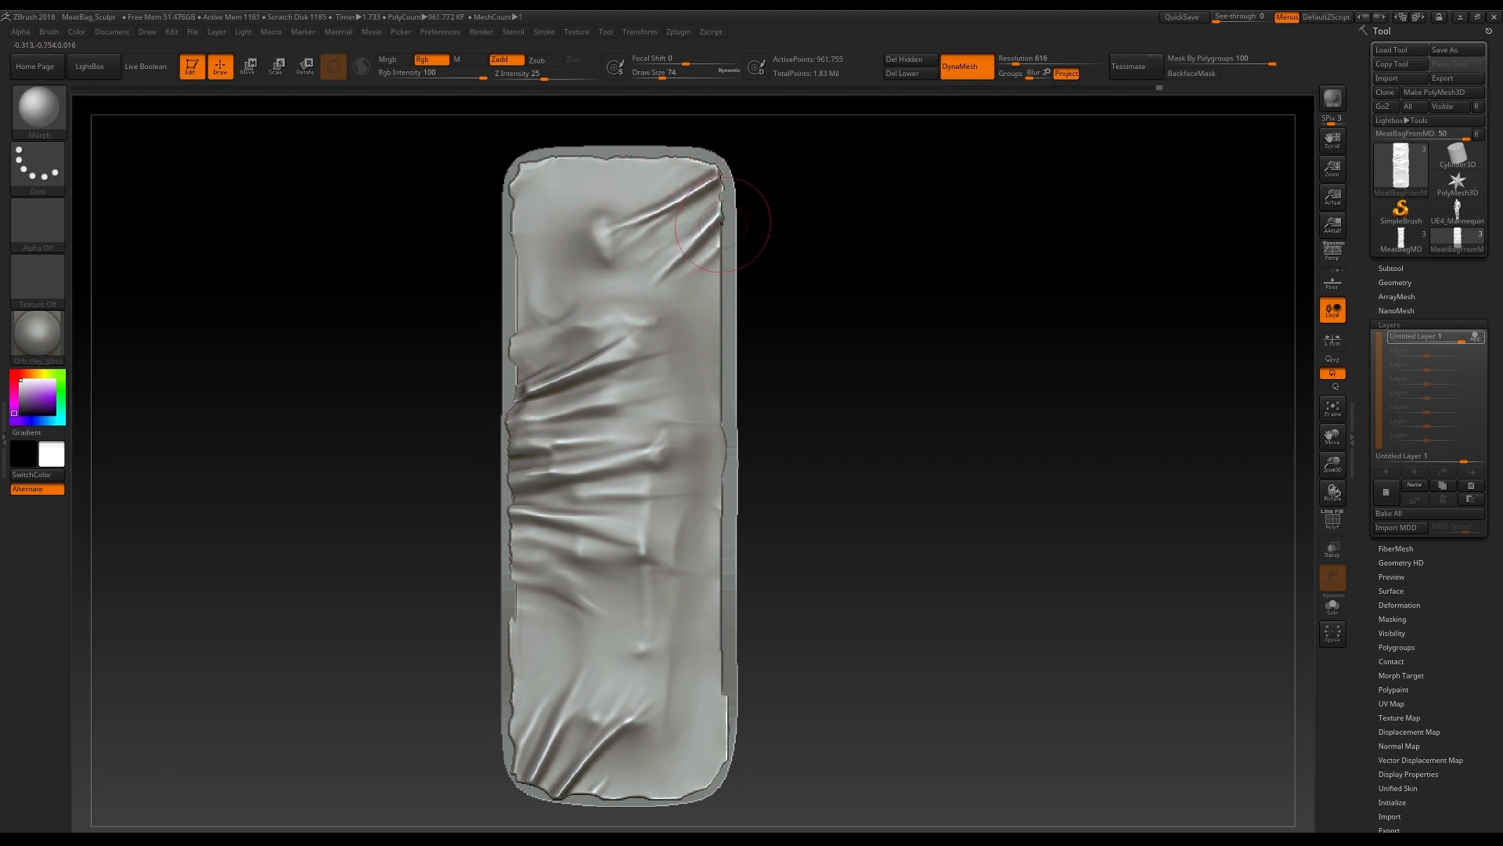
Step: Thin out the folds across the front's chest, waist and legs with the Morph brush and light smoothing
{"action": "left_click_drag", "start_coordinate": [752, 612], "coordinate": [795, 465], "text": "alt"}
{"action": "mouse_move", "coordinate": [680, 537]}
{"action": "left_mouse_down"}
{"action": "mouse_move", "coordinate": [601, 601]}
{"action": "mouse_move", "coordinate": [642, 587]}
{"action": "mouse_move", "coordinate": [603, 585]}
{"action": "left_mouse_up"}
{"action": "right_click_drag", "start_coordinate": [677, 278], "coordinate": [646, 403], "text": "alt"}
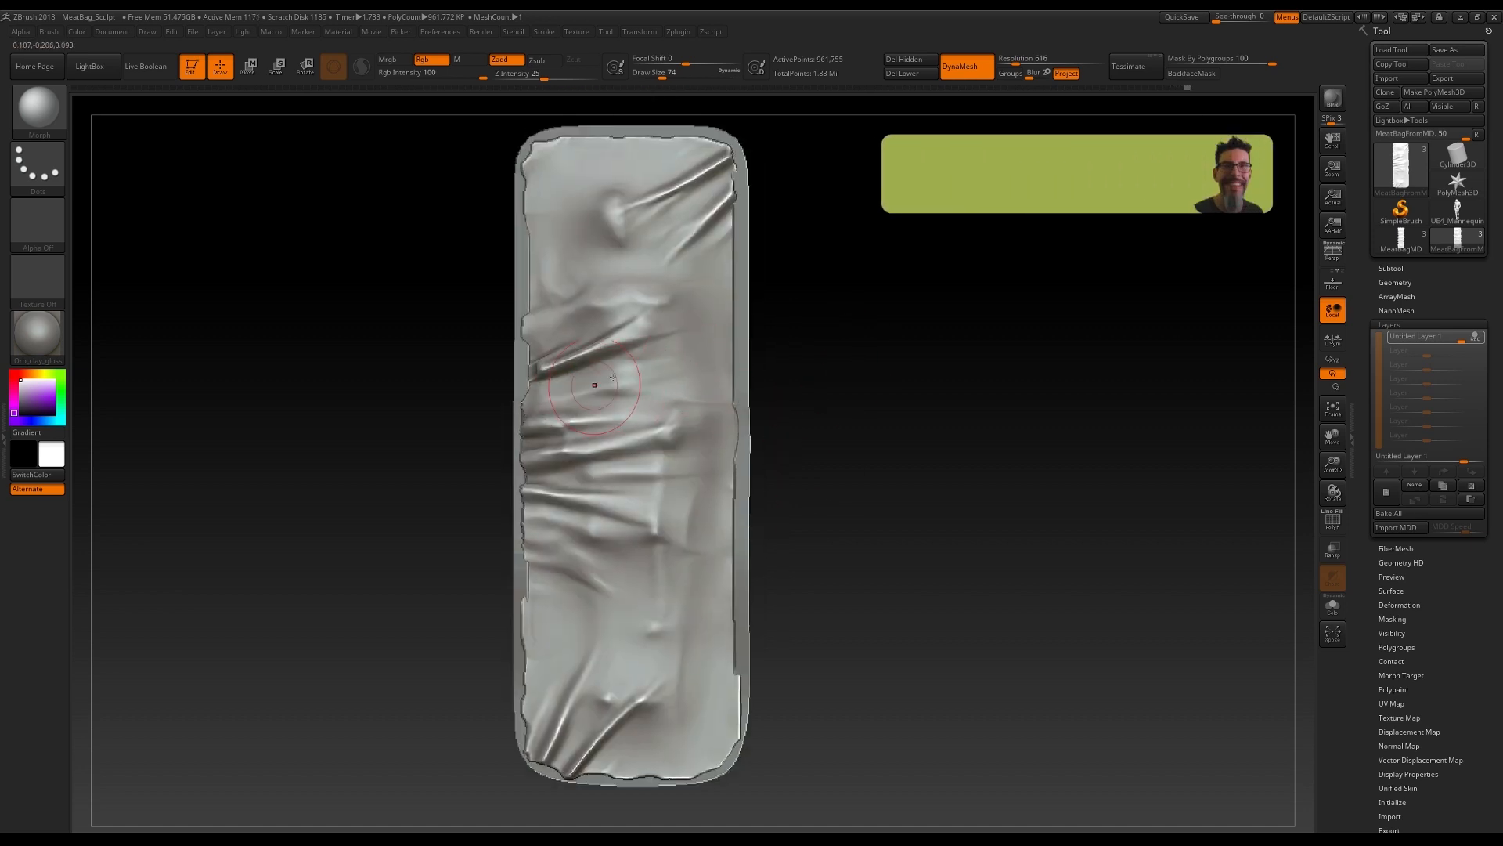
{"action": "left_click_drag", "start_coordinate": [578, 348], "coordinate": [555, 365], "text": "shift"}
{"action": "left_click_drag", "start_coordinate": [532, 516], "coordinate": [629, 569]}
{"action": "mouse_move", "coordinate": [596, 463]}
{"action": "left_mouse_down"}
{"action": "mouse_move", "coordinate": [615, 467]}
{"action": "mouse_move", "coordinate": [587, 472]}
{"action": "left_mouse_up"}
{"action": "left_click_drag", "start_coordinate": [611, 346], "coordinate": [684, 307]}
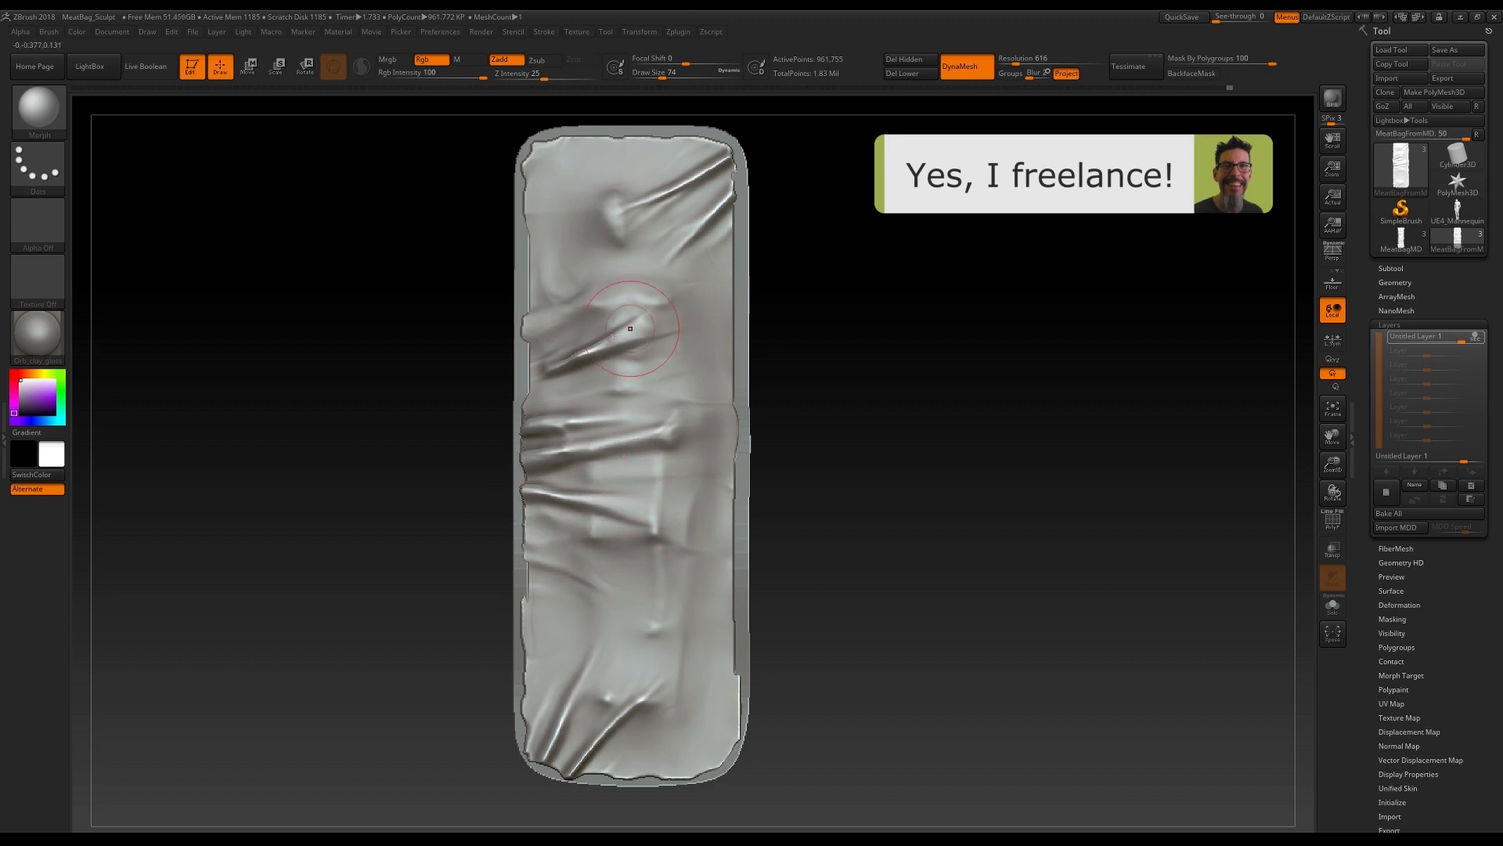
Step: Reduce the wrinkle layer's intensity to about 0.33
{"action": "right_click_drag", "start_coordinate": [671, 265], "coordinate": [643, 313], "text": "alt"}
{"action": "mouse_move", "coordinate": [819, 548]}
{"action": "right_mouse_down", "text": "alt"}
{"action": "mouse_move", "coordinate": [834, 482]}
{"action": "mouse_move", "coordinate": [815, 483]}
{"action": "mouse_move", "coordinate": [835, 488]}
{"action": "mouse_move", "coordinate": [819, 416]}
{"action": "mouse_move", "coordinate": [875, 539]}
{"action": "mouse_move", "coordinate": [873, 493]}
{"action": "mouse_move", "coordinate": [822, 492]}
{"action": "mouse_move", "coordinate": [838, 489]}
{"action": "right_mouse_up", "text": "alt"}
{"action": "left_click_drag", "start_coordinate": [1418, 344], "coordinate": [1439, 342]}
{"action": "left_click_drag", "start_coordinate": [951, 440], "coordinate": [1017, 383], "text": "shift"}
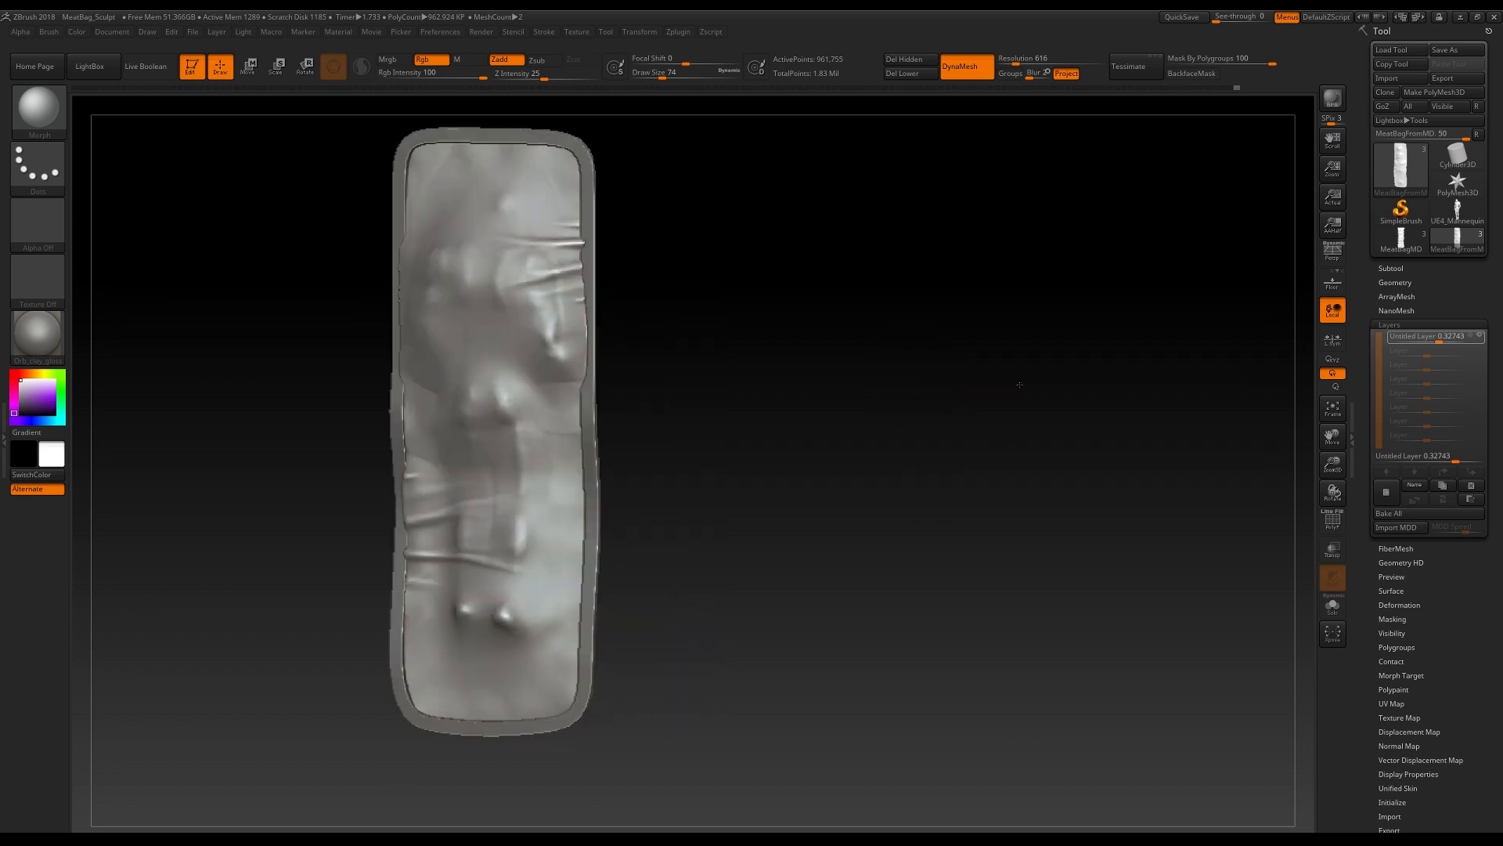
Step: Add a new sculpting layer on top of the wrinkle layer for further edits
{"action": "left_click_drag", "start_coordinate": [621, 269], "coordinate": [752, 326], "text": "alt"}
{"action": "left_click", "coordinate": [709, 338]}
{"action": "left_click", "coordinate": [707, 324]}
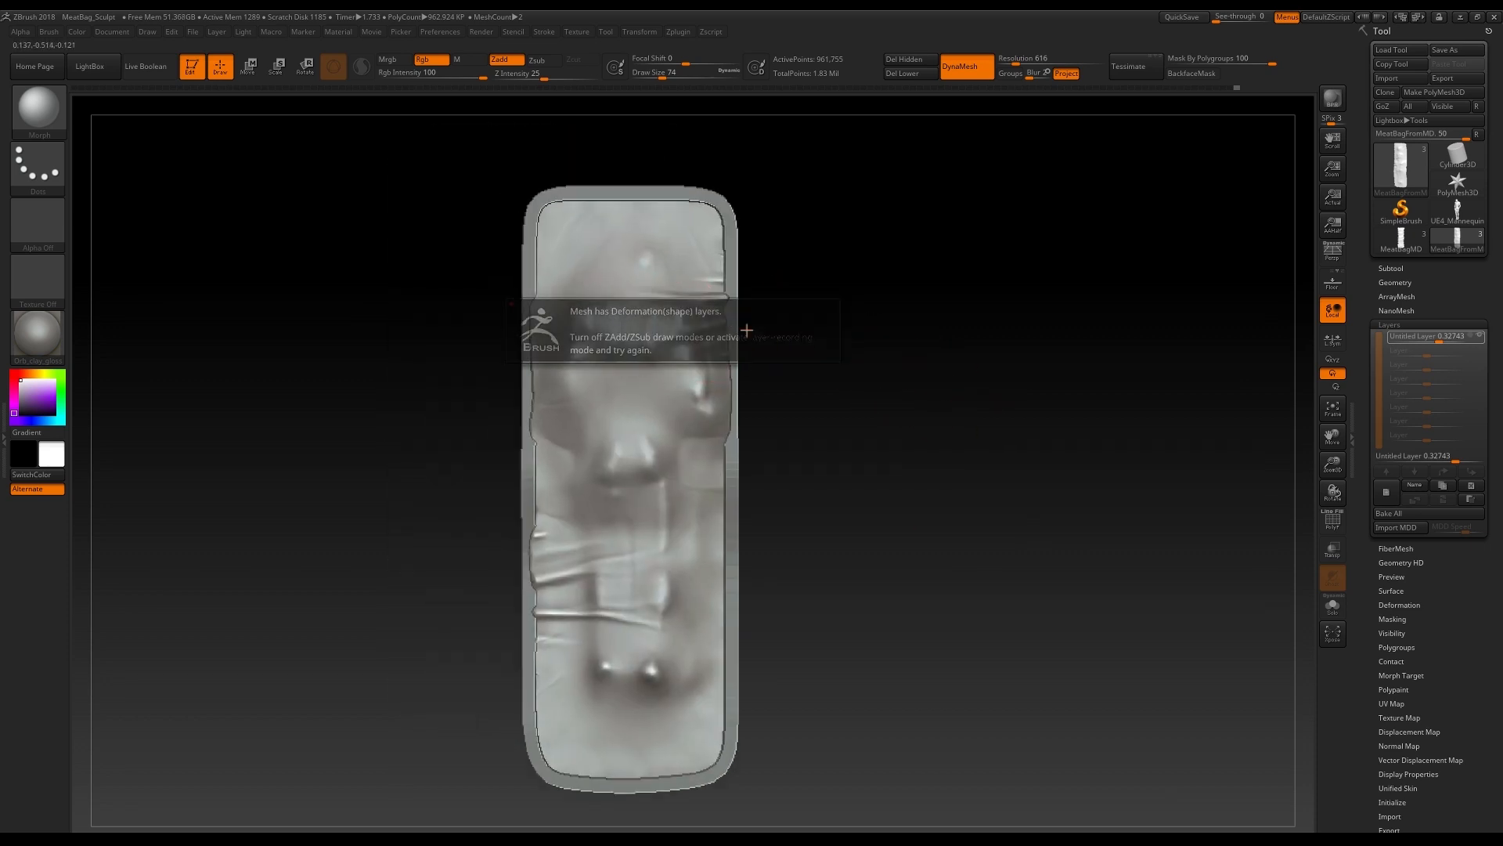
{"action": "left_click", "coordinate": [709, 454]}
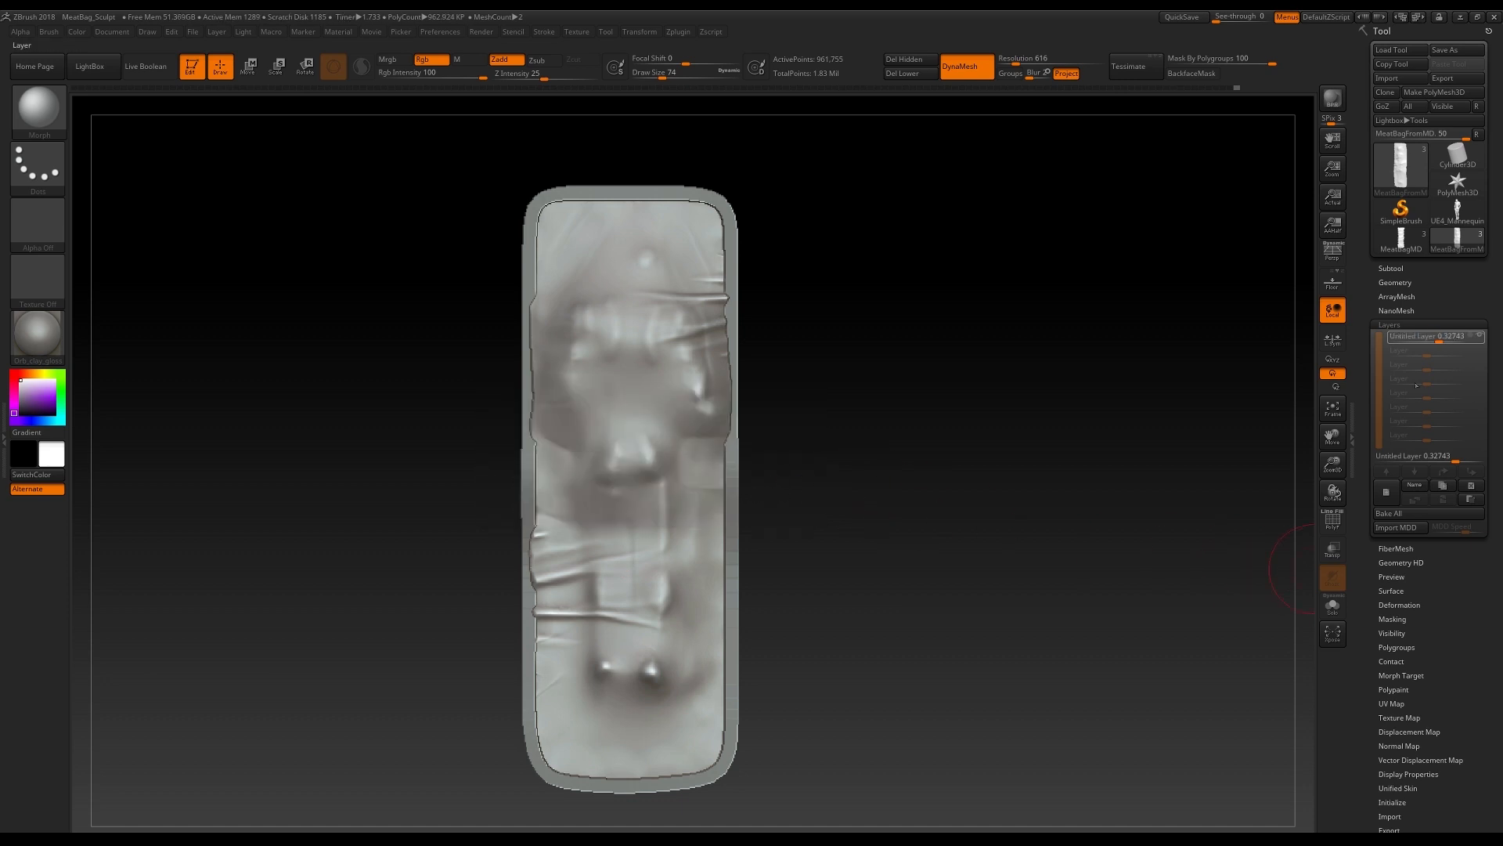
{"action": "left_click", "coordinate": [1387, 496]}
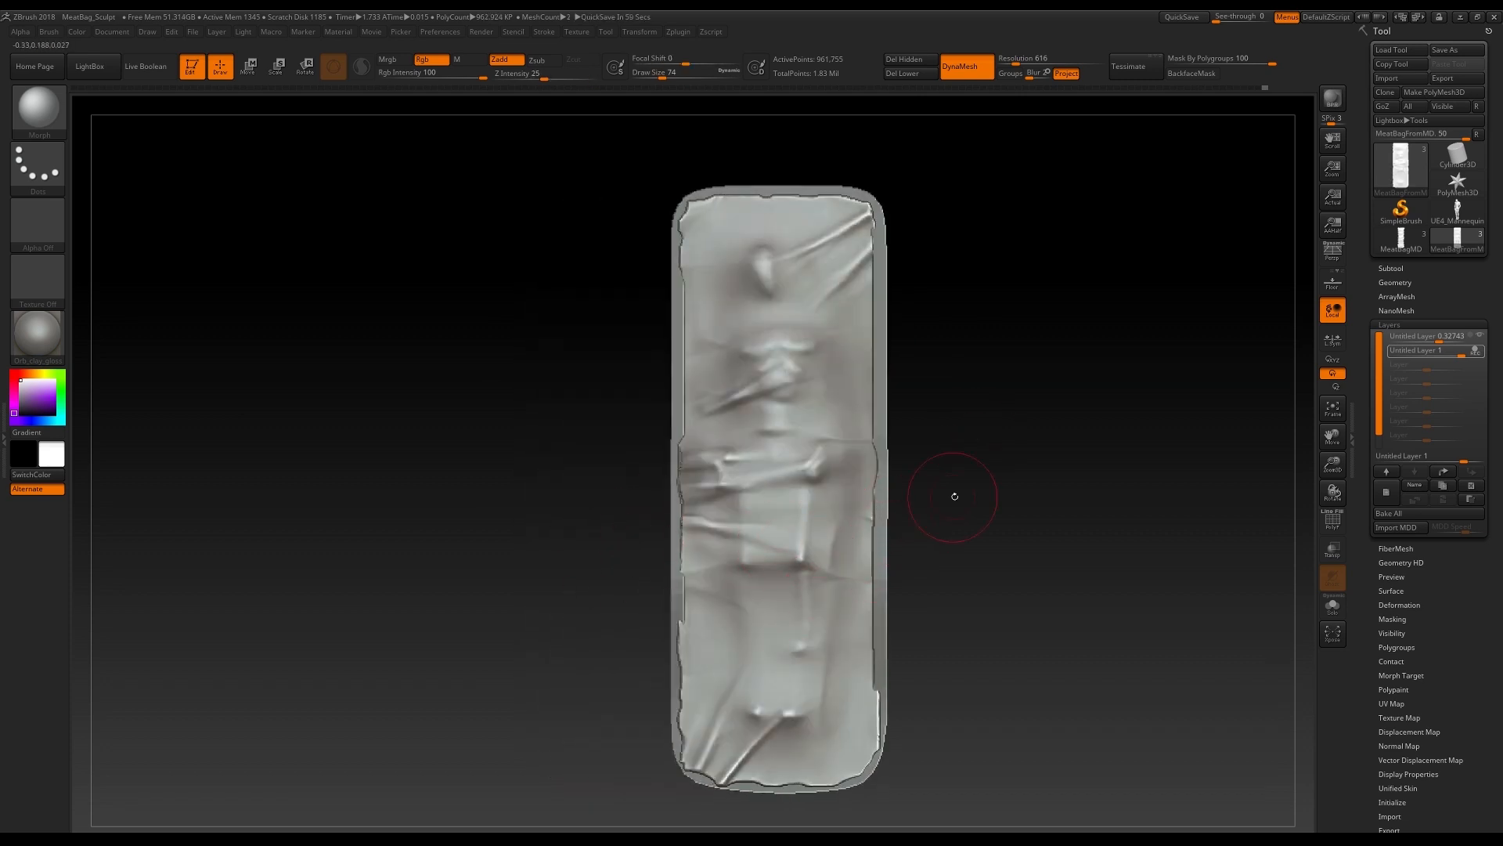
Step: Switch the display material to MAHstudio Sexy
{"action": "left_click_drag", "start_coordinate": [954, 496], "coordinate": [793, 501], "text": "alt"}
{"action": "left_click", "coordinate": [37, 335]}
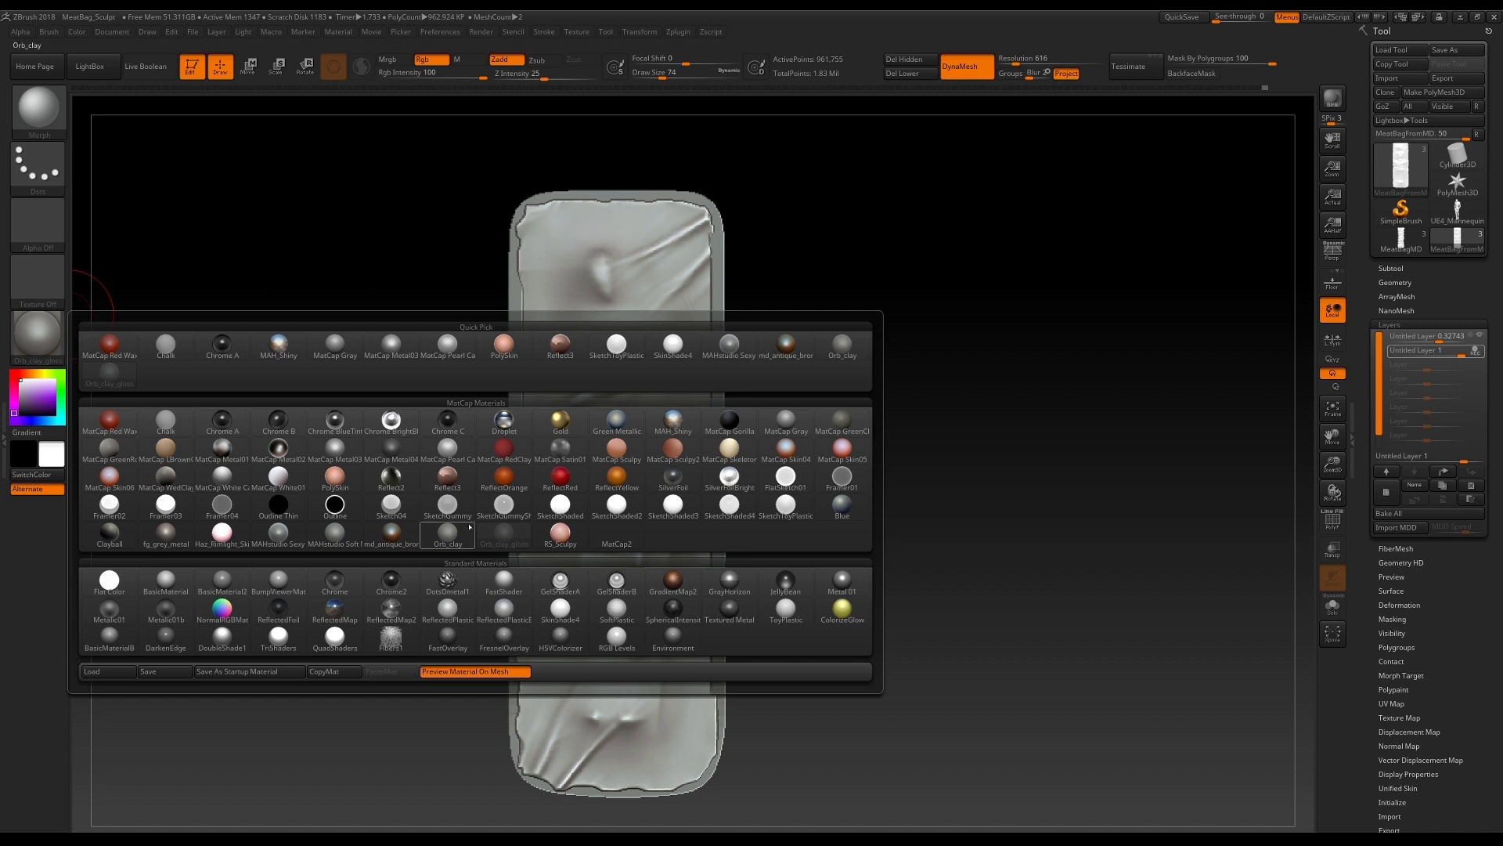
{"action": "left_click", "coordinate": [279, 532]}
{"action": "left_click_drag", "start_coordinate": [872, 546], "coordinate": [731, 547], "text": "alt"}
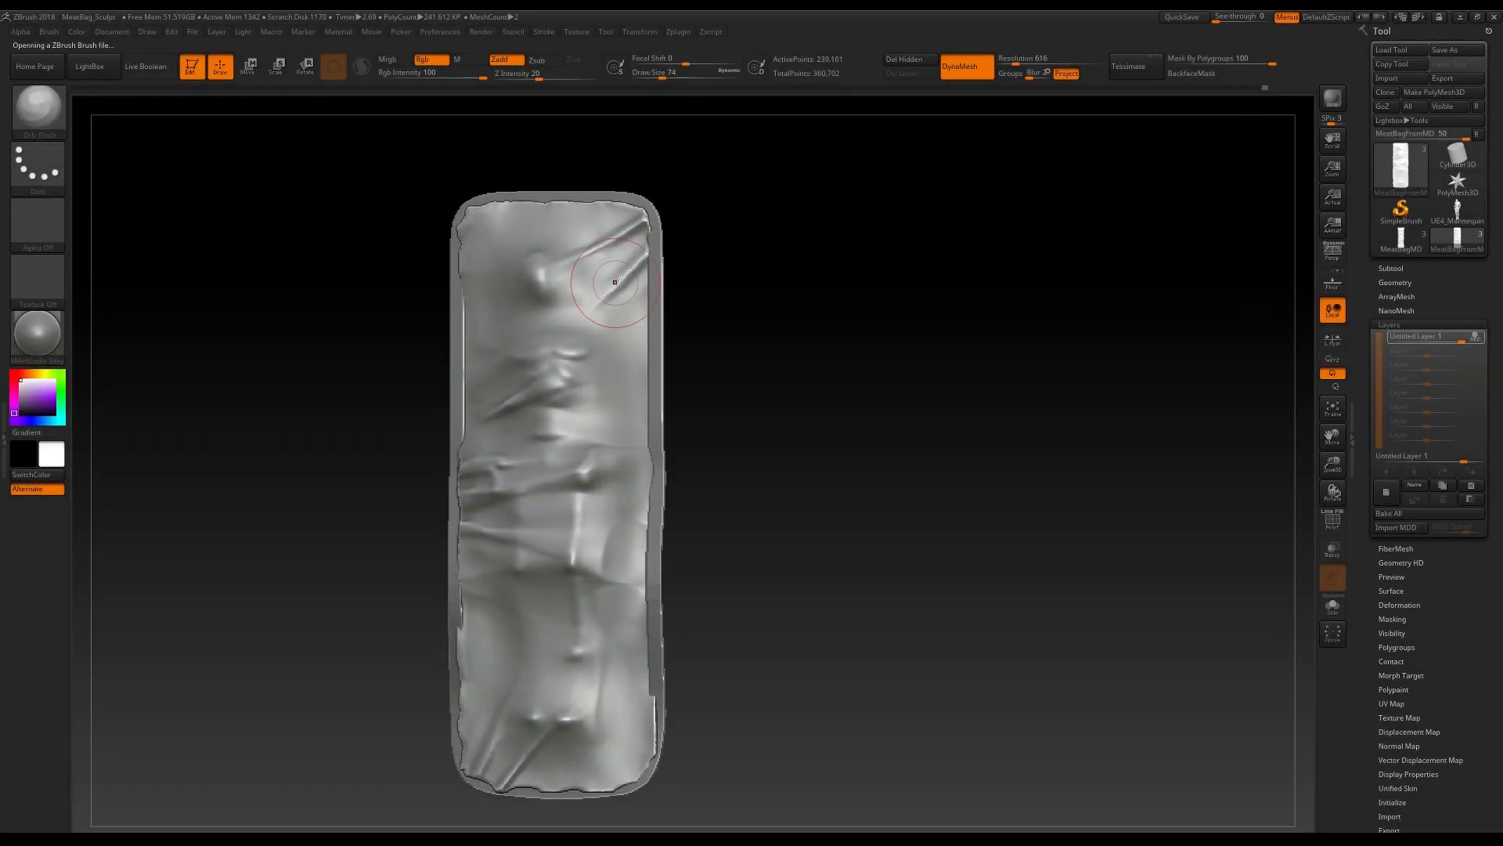
Step: Pinch the front folds into sharper tension lines with the Orb_Pinch brush at draw size 56 without backface masking
{"action": "mouse_move", "coordinate": [630, 267]}
{"action": "left_mouse_down"}
{"action": "mouse_move", "coordinate": [607, 287]}
{"action": "mouse_move", "coordinate": [612, 233]}
{"action": "left_mouse_up"}
{"action": "key", "text": "s"}
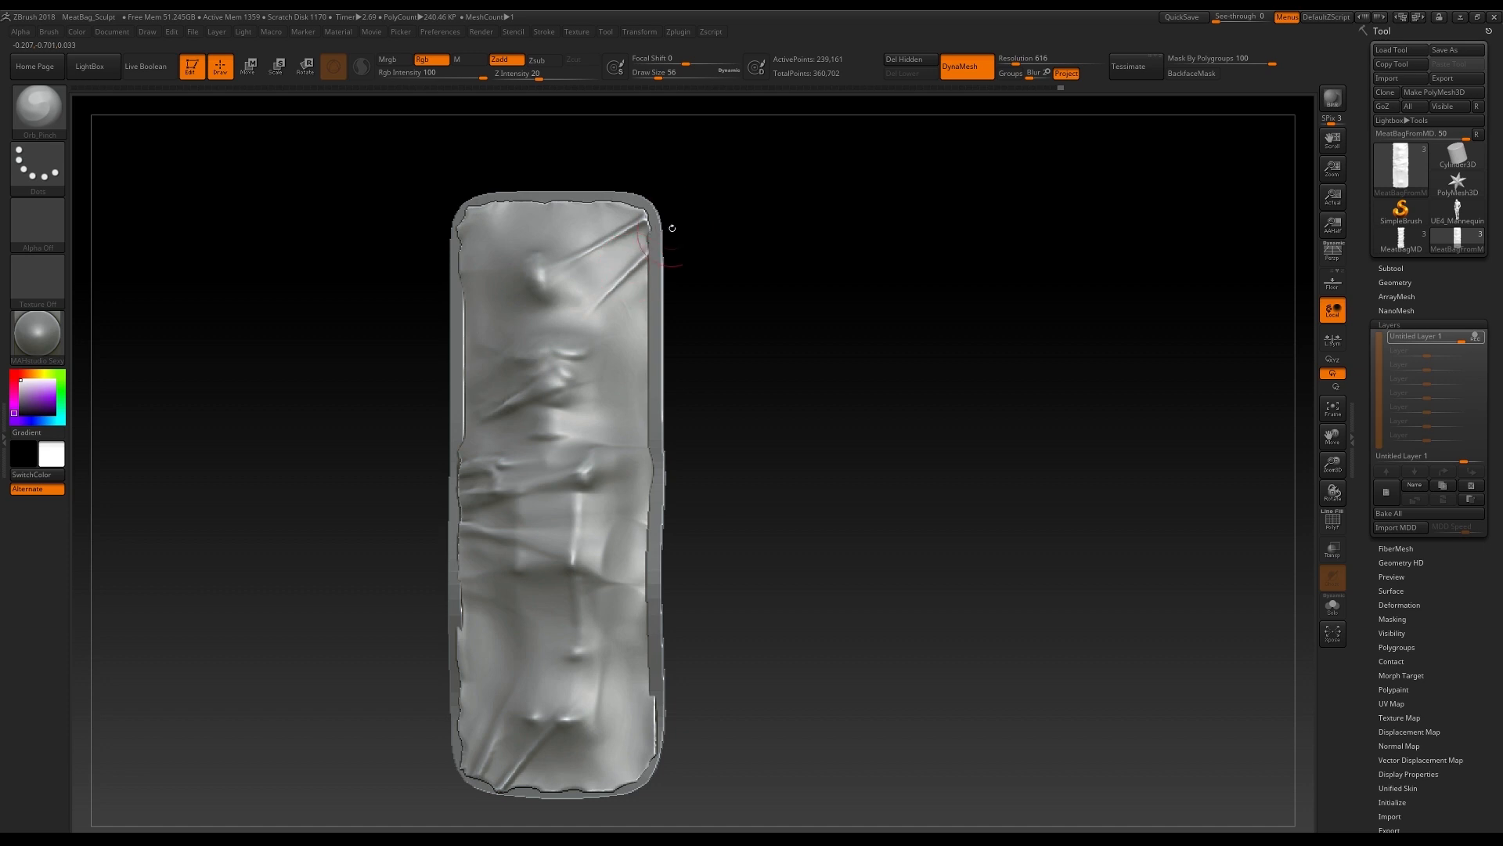
{"action": "left_click_drag", "start_coordinate": [769, 335], "coordinate": [821, 310], "text": "alt"}
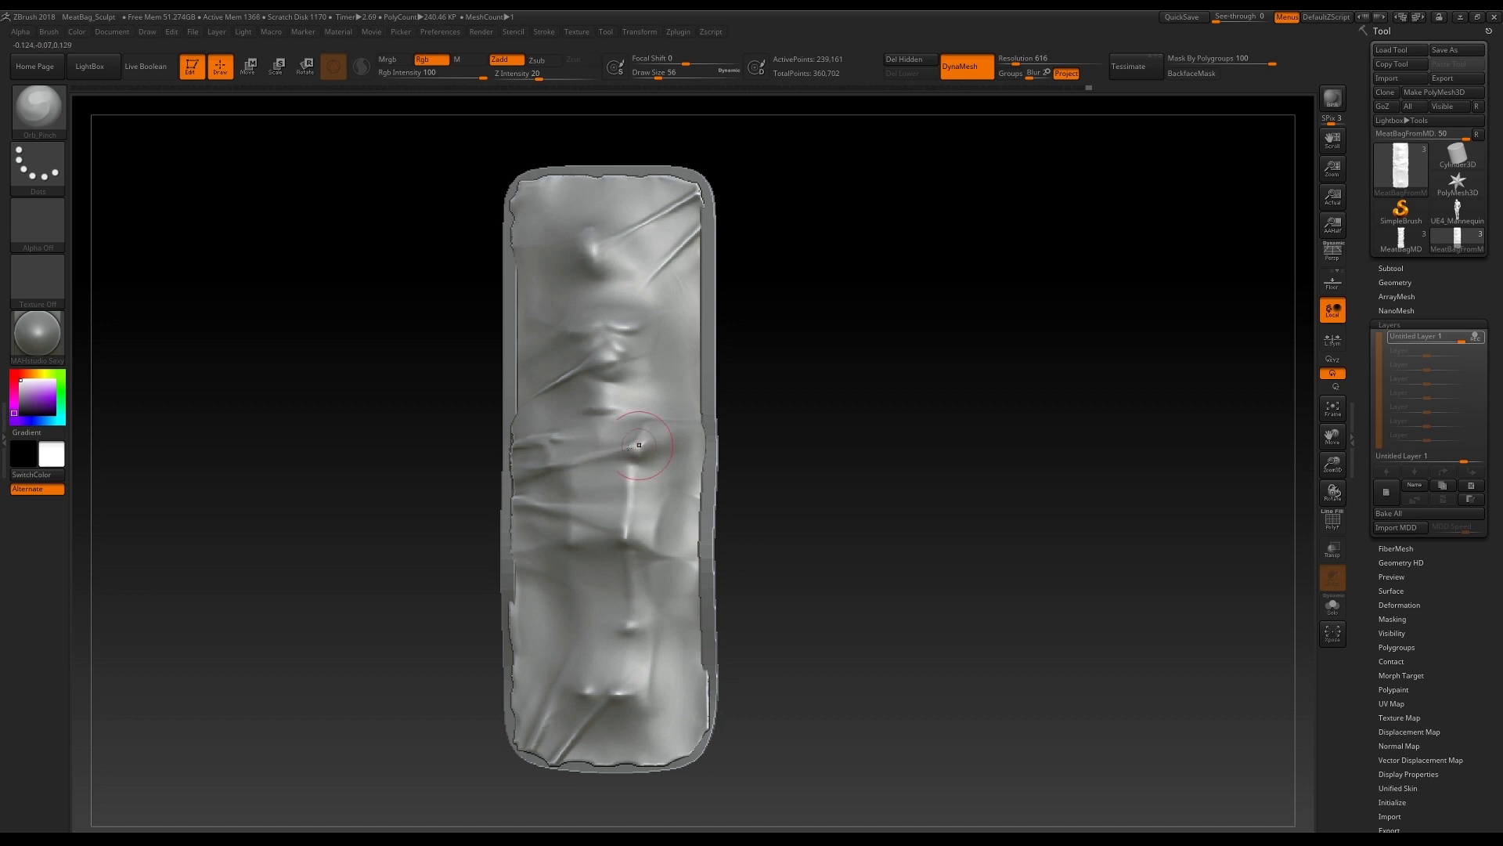
{"action": "right_click_drag", "start_coordinate": [555, 513], "coordinate": [564, 482], "text": "alt"}
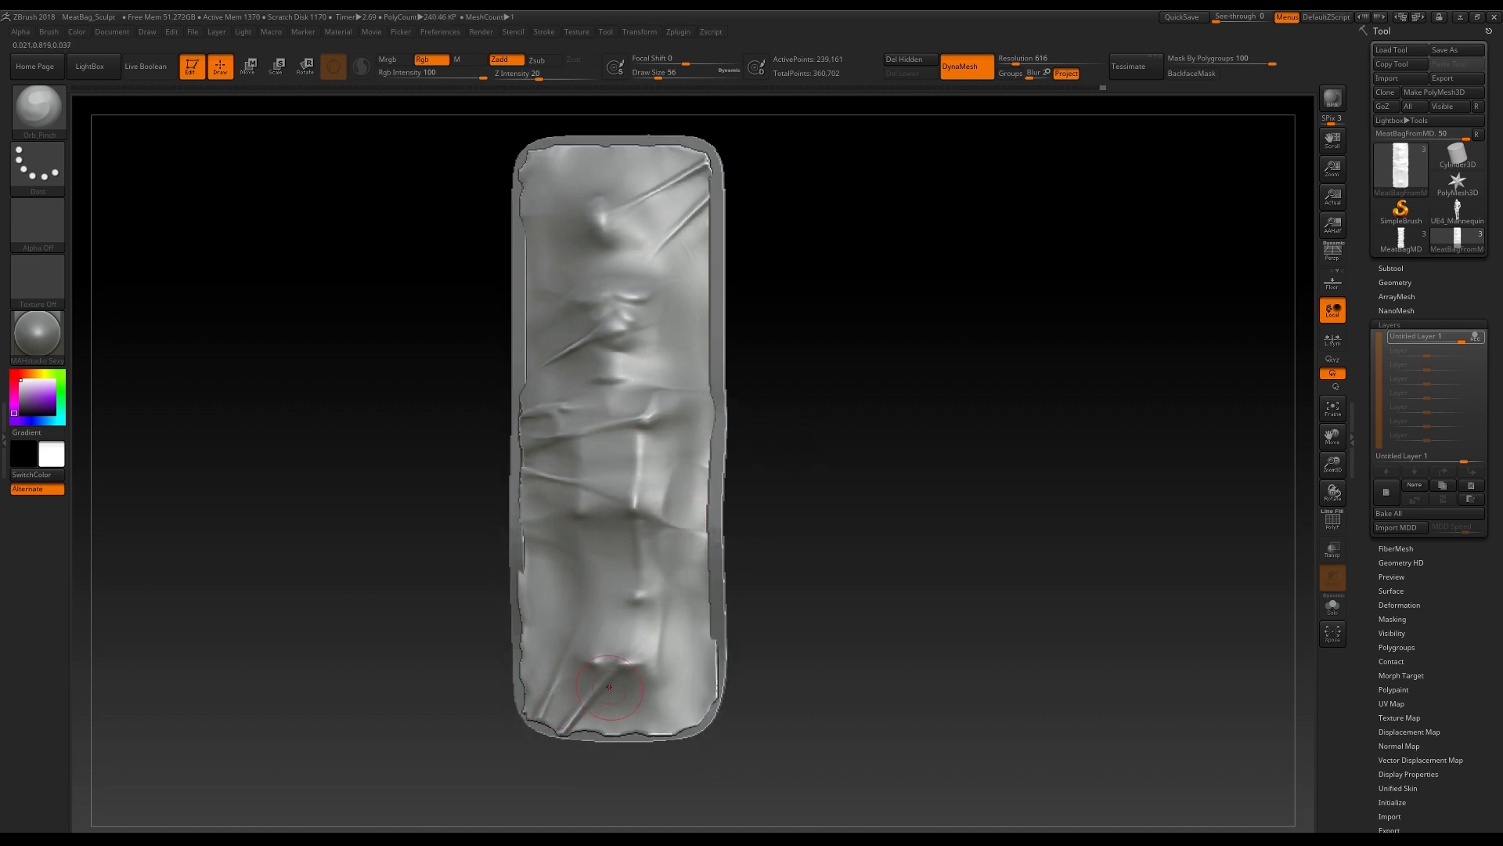
{"action": "left_click_drag", "start_coordinate": [856, 386], "coordinate": [836, 415], "text": "alt"}
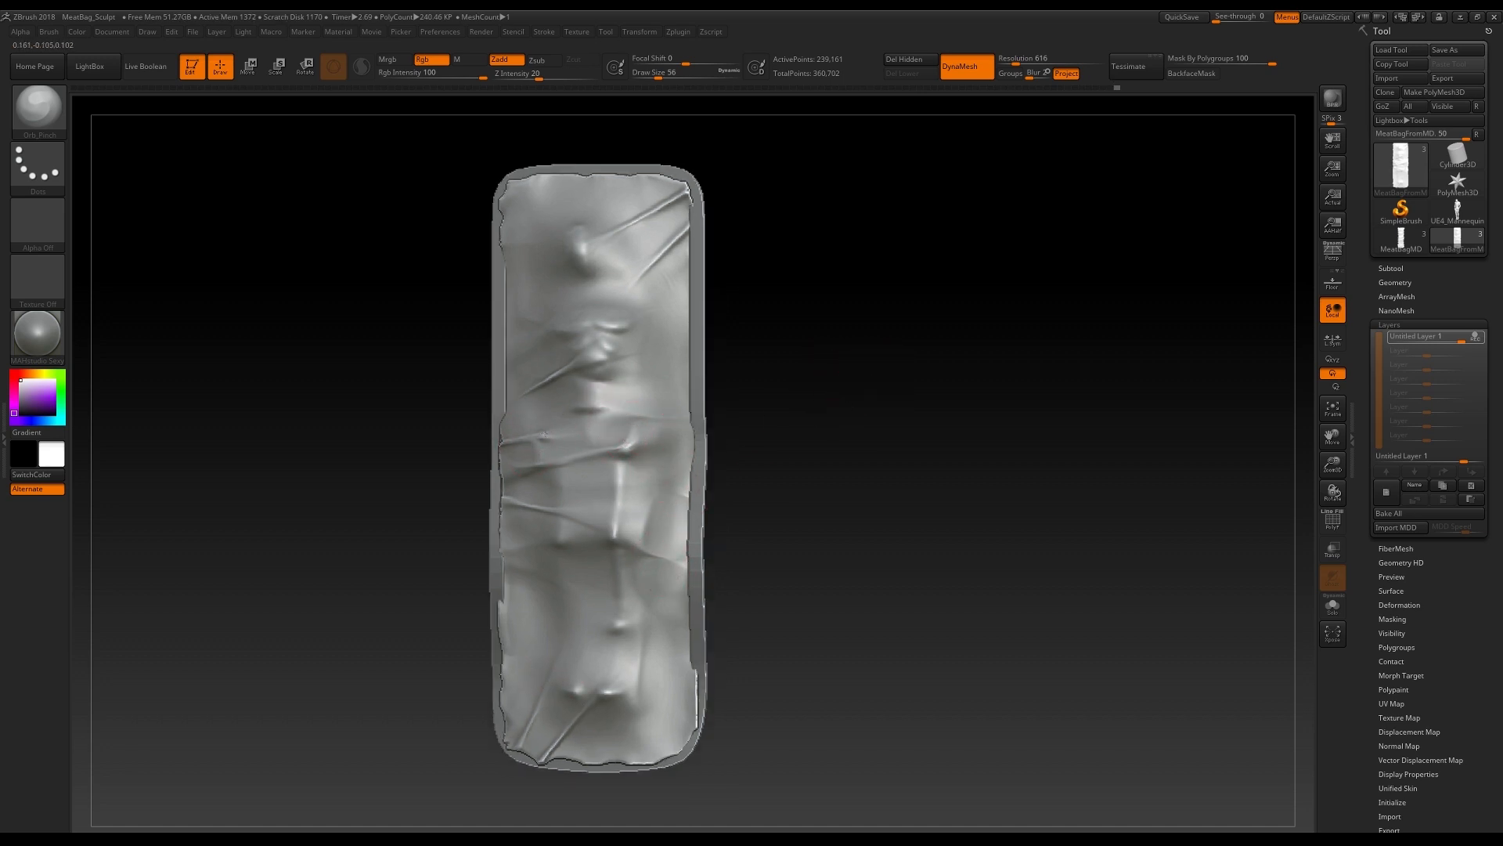
{"action": "mouse_move", "coordinate": [801, 367]}
{"action": "left_mouse_down", "text": "alt"}
{"action": "mouse_move", "coordinate": [782, 383]}
{"action": "mouse_move", "coordinate": [796, 392]}
{"action": "left_mouse_up", "text": "alt"}
{"action": "left_click_drag", "start_coordinate": [757, 444], "coordinate": [856, 363], "text": "alt"}
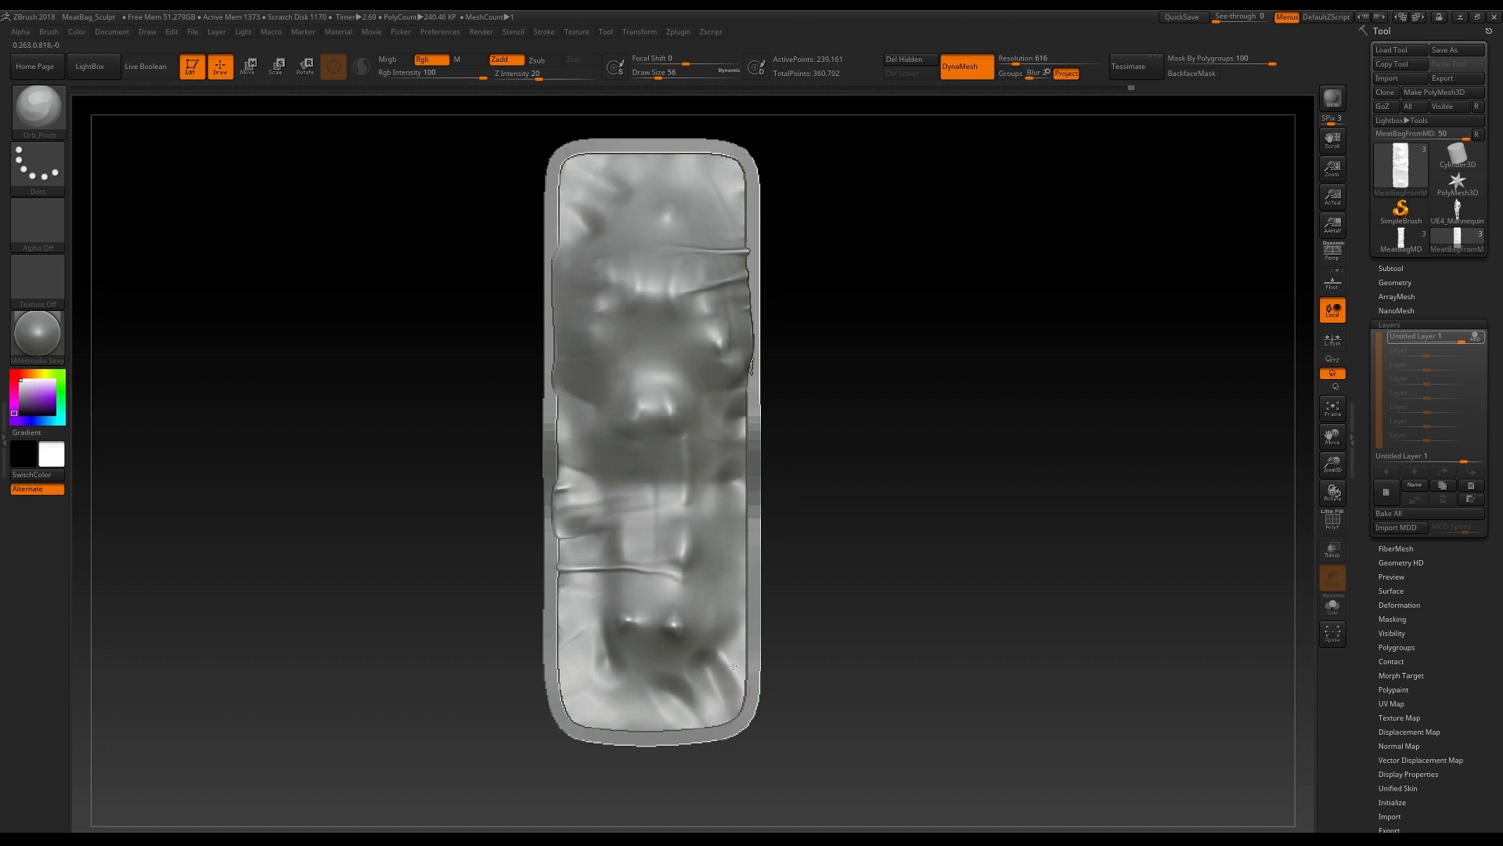
Step: Turn on BackfaceMask, discard the layer holding the pinch strokes and add a fresh sculpting layer
{"action": "left_click", "coordinate": [1192, 73]}
{"action": "mouse_move", "coordinate": [1081, 251]}
{"action": "left_mouse_down"}
{"action": "mouse_move", "coordinate": [871, 361]}
{"action": "mouse_move", "coordinate": [970, 363]}
{"action": "mouse_move", "coordinate": [1023, 342]}
{"action": "mouse_move", "coordinate": [902, 284]}
{"action": "left_mouse_up"}
{"action": "key", "text": "ctrl+z"}
{"action": "key", "text": "ctrl+z"}
{"action": "left_click", "coordinate": [1470, 485]}
{"action": "left_click", "coordinate": [1385, 492]}
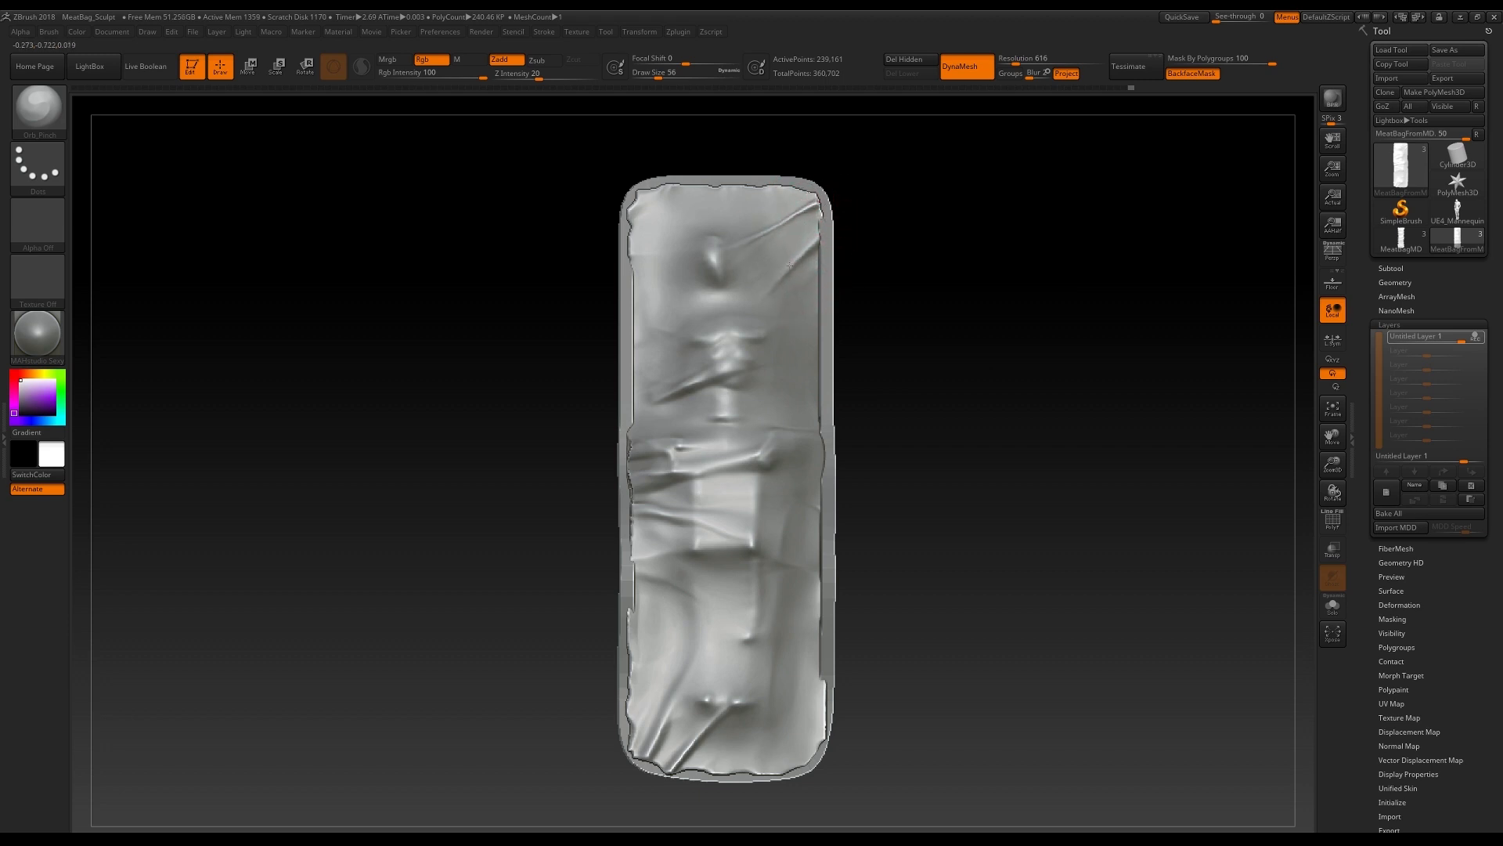
Step: Pinch the folds across the front's chest and waist into sharper creases, undoing the last stroke
{"action": "left_click_drag", "start_coordinate": [846, 217], "coordinate": [878, 191], "text": "alt"}
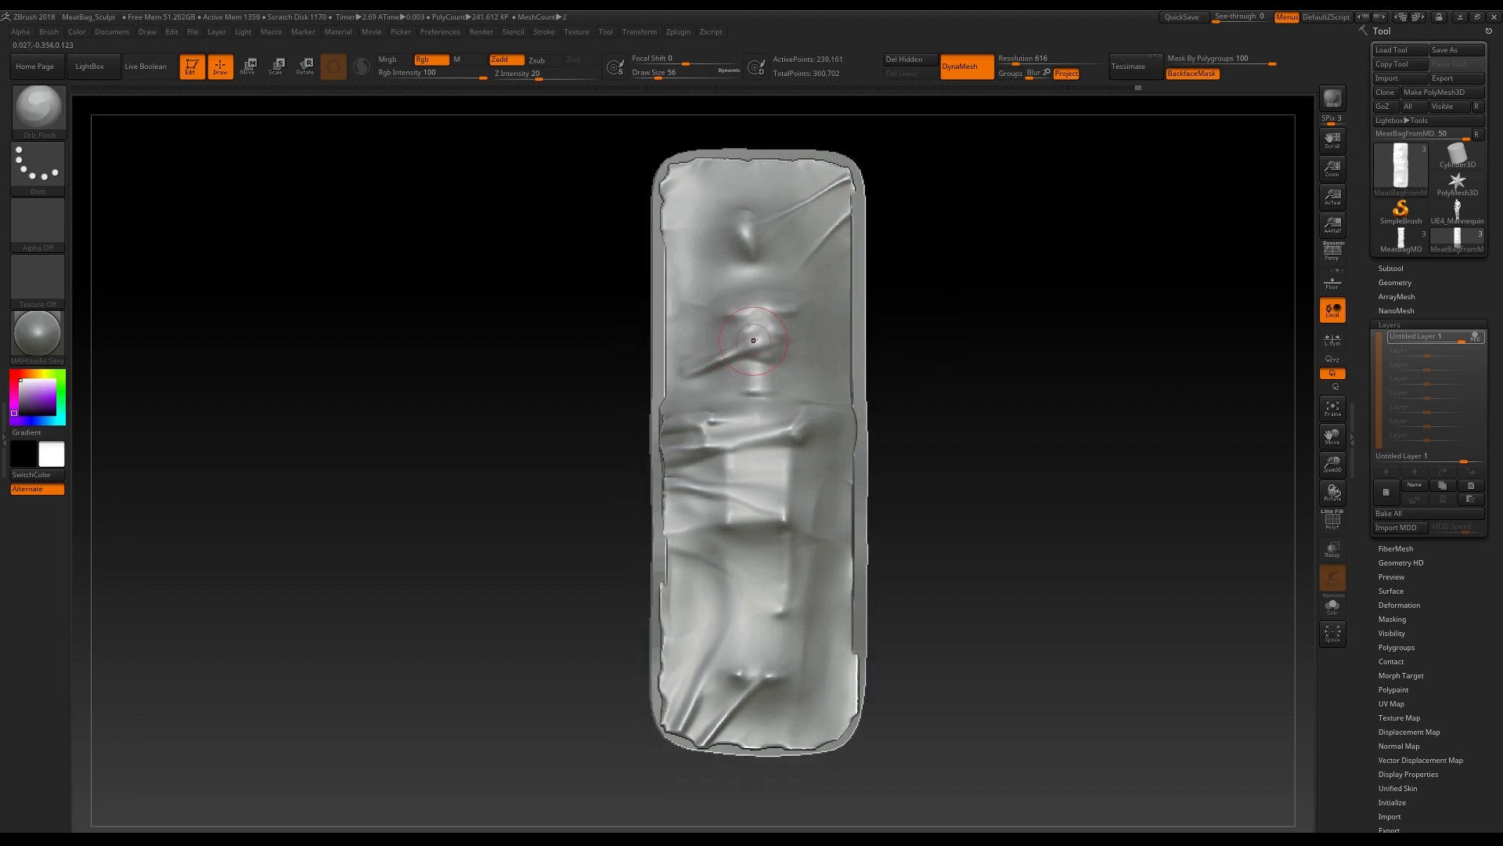
{"action": "left_click_drag", "start_coordinate": [767, 337], "coordinate": [761, 343]}
{"action": "left_click_drag", "start_coordinate": [943, 342], "coordinate": [933, 339]}
{"action": "left_click_drag", "start_coordinate": [666, 416], "coordinate": [763, 425]}
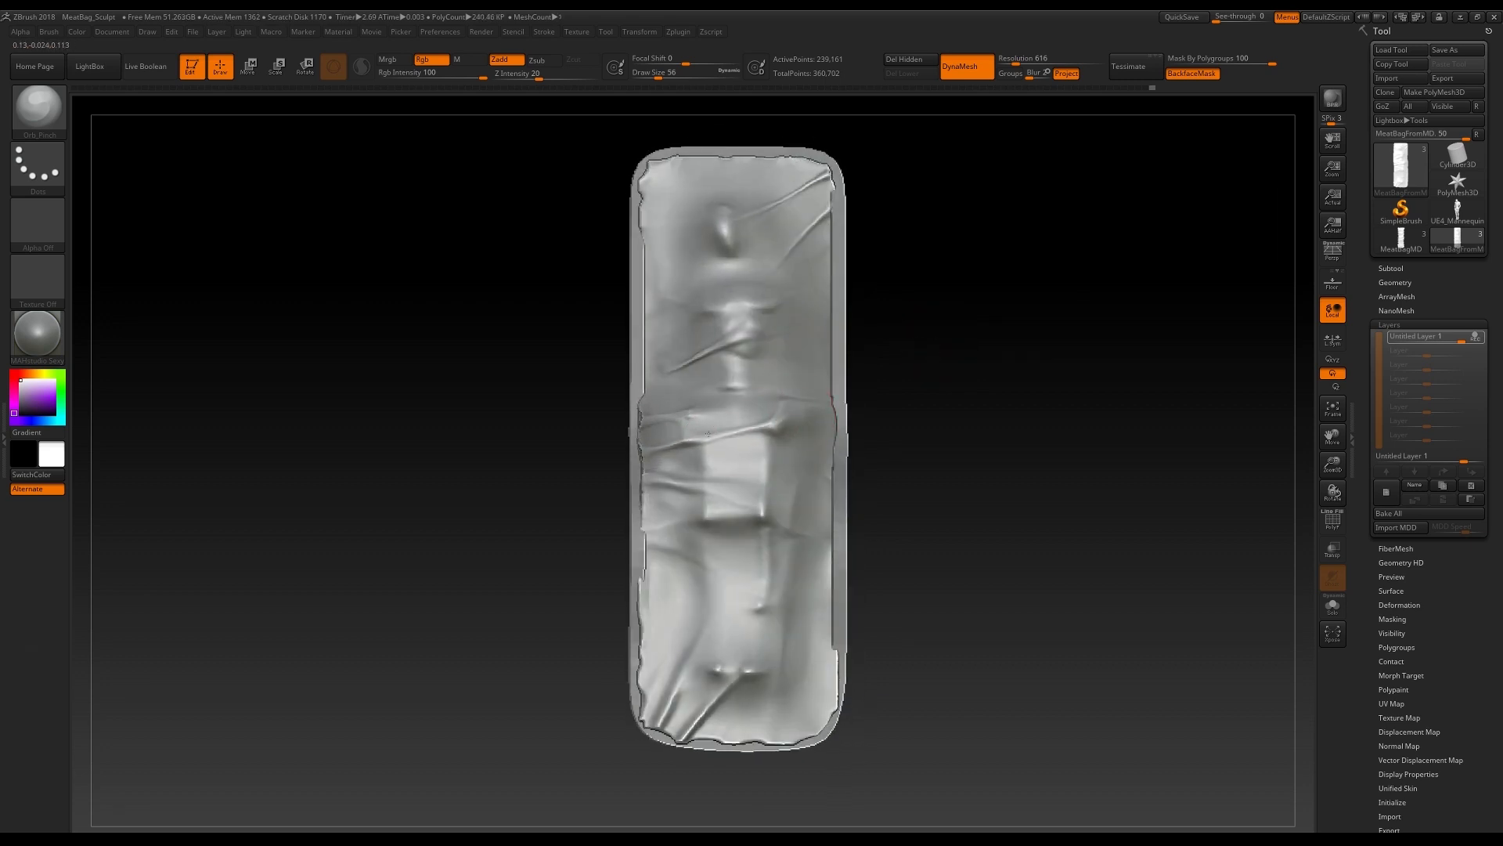
{"action": "key", "text": "ctrl+z"}
Step: Sharpen the folds around the thighs, knees and lower corner of the cloth's front with the pinch brush
{"action": "left_click_drag", "start_coordinate": [753, 467], "coordinate": [729, 461]}
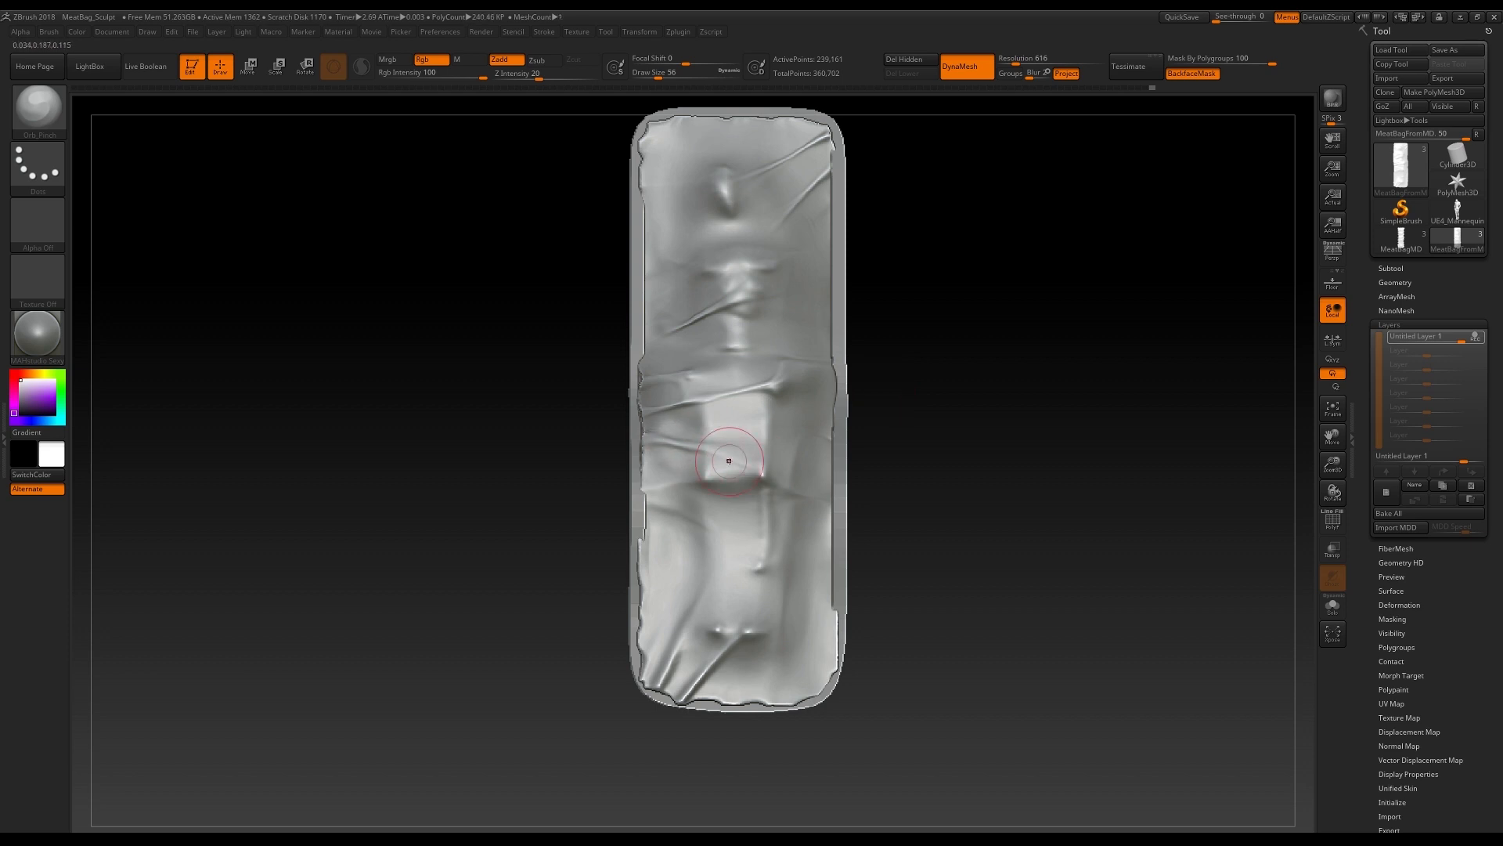
{"action": "left_click_drag", "start_coordinate": [907, 350], "coordinate": [874, 362]}
{"action": "mouse_move", "coordinate": [946, 412]}
{"action": "left_mouse_down", "text": "alt"}
{"action": "mouse_move", "coordinate": [882, 396]}
{"action": "mouse_move", "coordinate": [865, 415]}
{"action": "left_mouse_up", "text": "alt"}
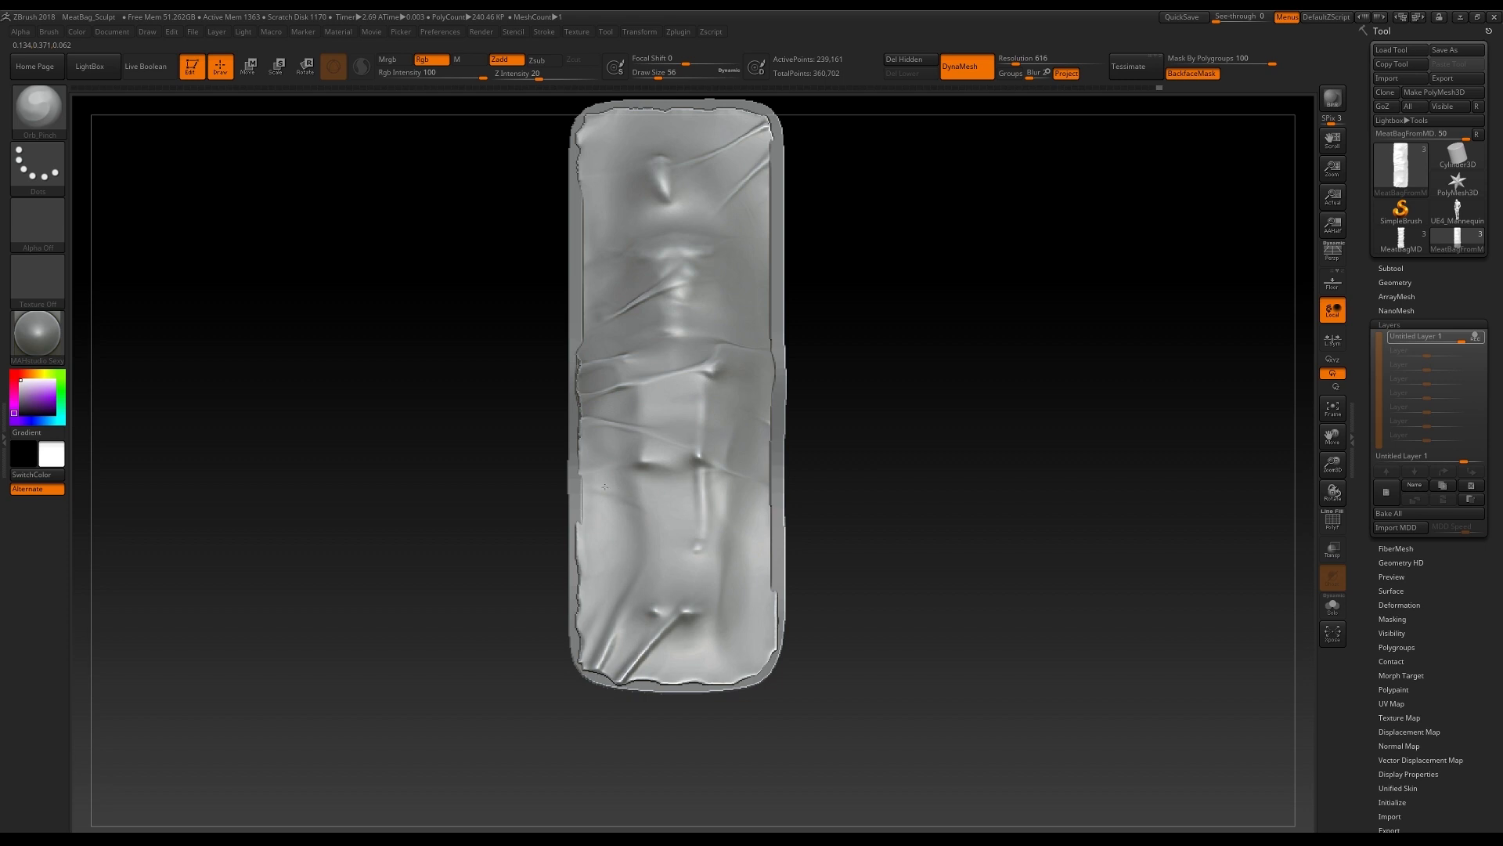
{"action": "mouse_move", "coordinate": [828, 489]}
{"action": "left_mouse_down"}
{"action": "mouse_move", "coordinate": [615, 505]}
{"action": "mouse_move", "coordinate": [595, 588]}
{"action": "left_mouse_up"}
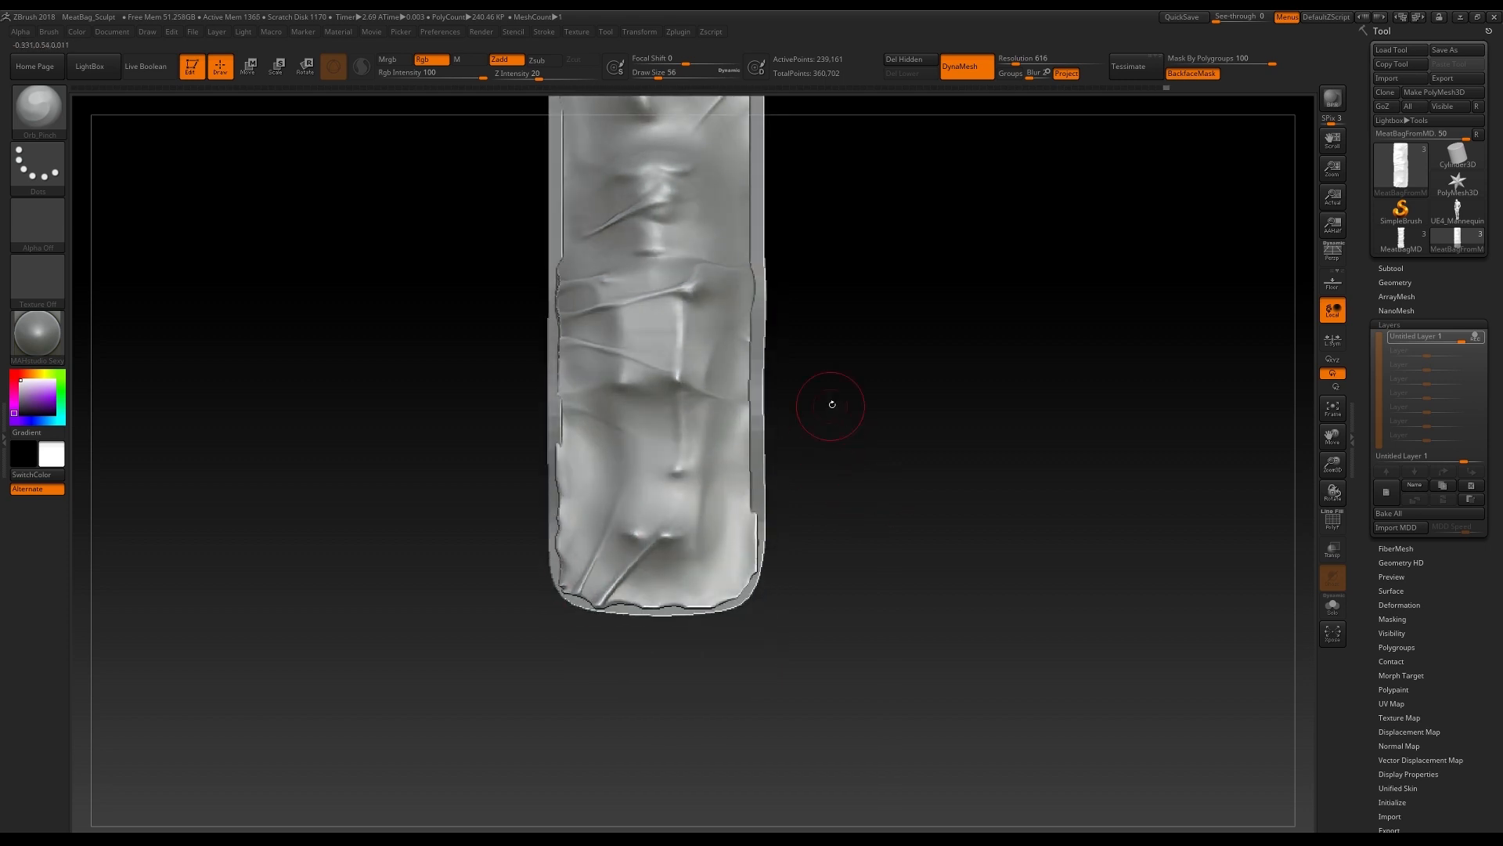
Step: Frame the model and sharpen the side folds on the cloth's back with the Orb_Pinch brush
{"action": "key", "text": "f"}
{"action": "left_click_drag", "start_coordinate": [771, 327], "coordinate": [898, 339]}
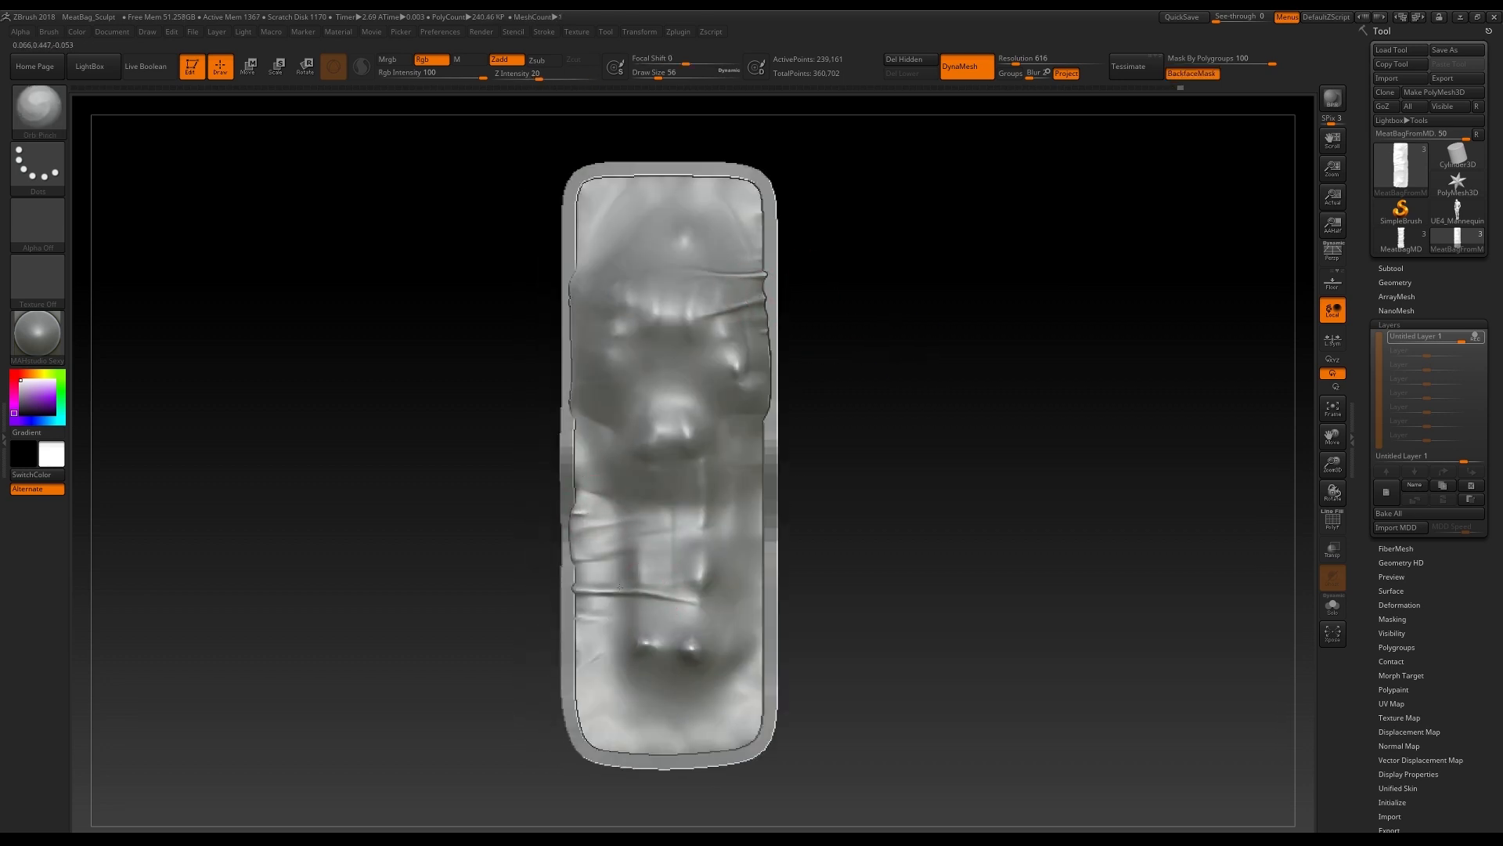
{"action": "right_click_drag", "start_coordinate": [616, 548], "coordinate": [550, 514], "text": "alt"}
{"action": "left_click_drag", "start_coordinate": [810, 327], "coordinate": [844, 382], "text": "alt"}
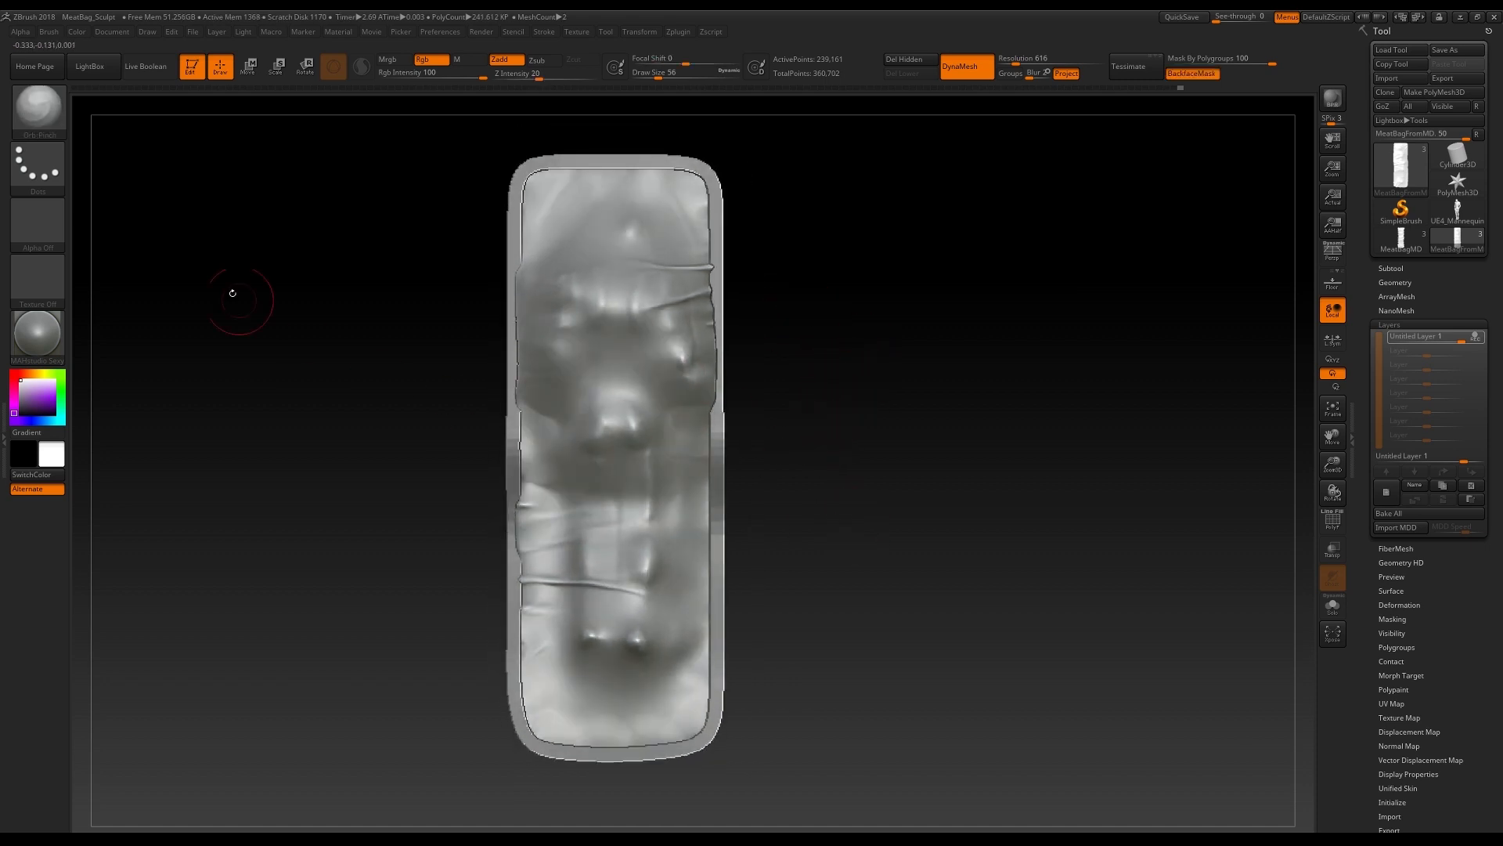
Step: Switch to the wrinkle stamp brush, choose a different wrinkle alpha and stamp folds at the back's upper edge
{"action": "key", "text": "b"}
{"action": "left_click", "coordinate": [177, 746]}
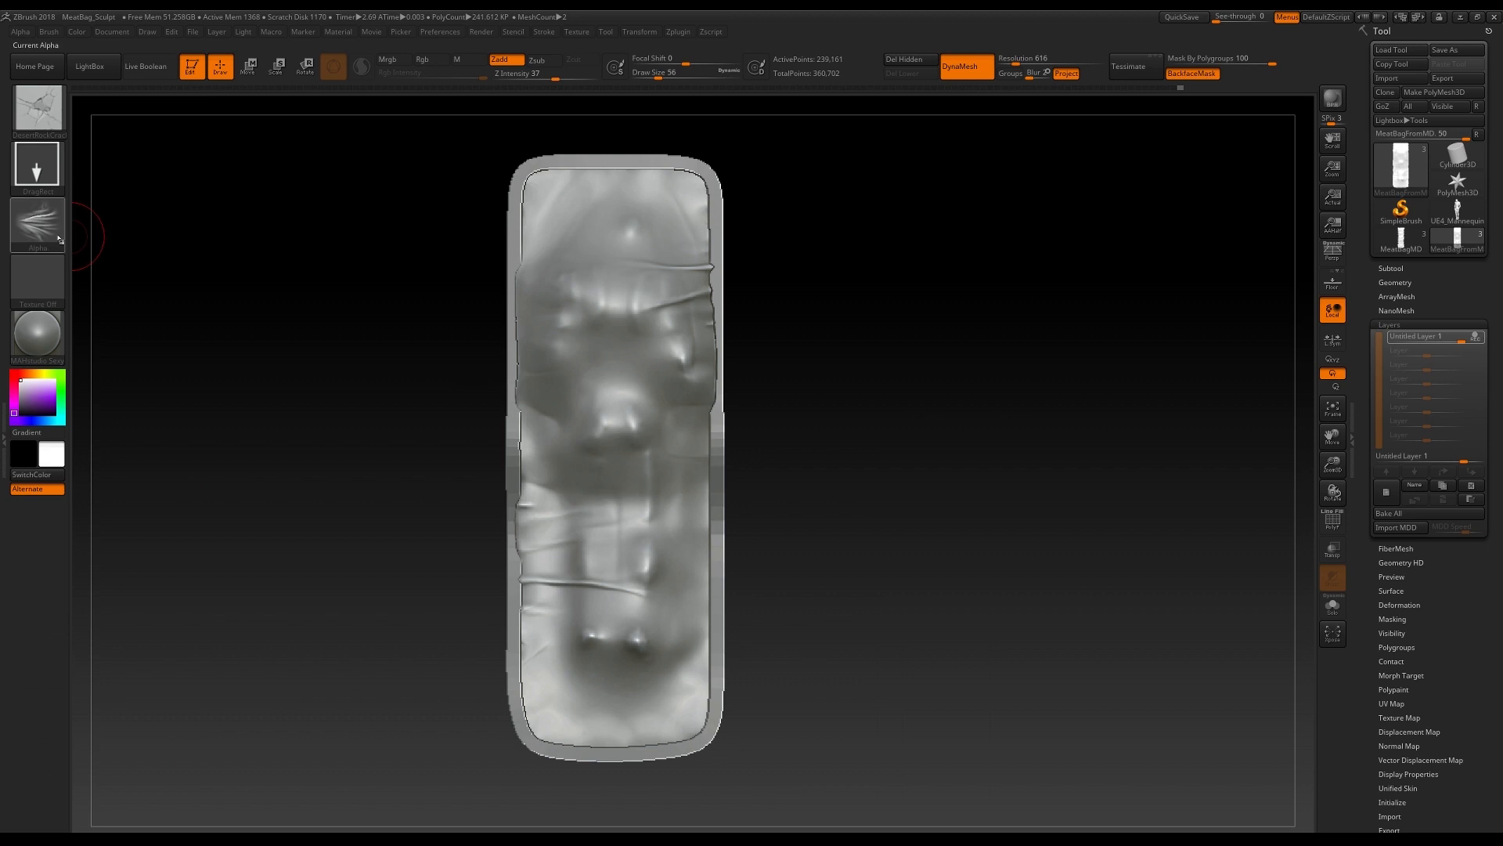
{"action": "left_click", "coordinate": [43, 227]}
{"action": "left_click", "coordinate": [564, 423]}
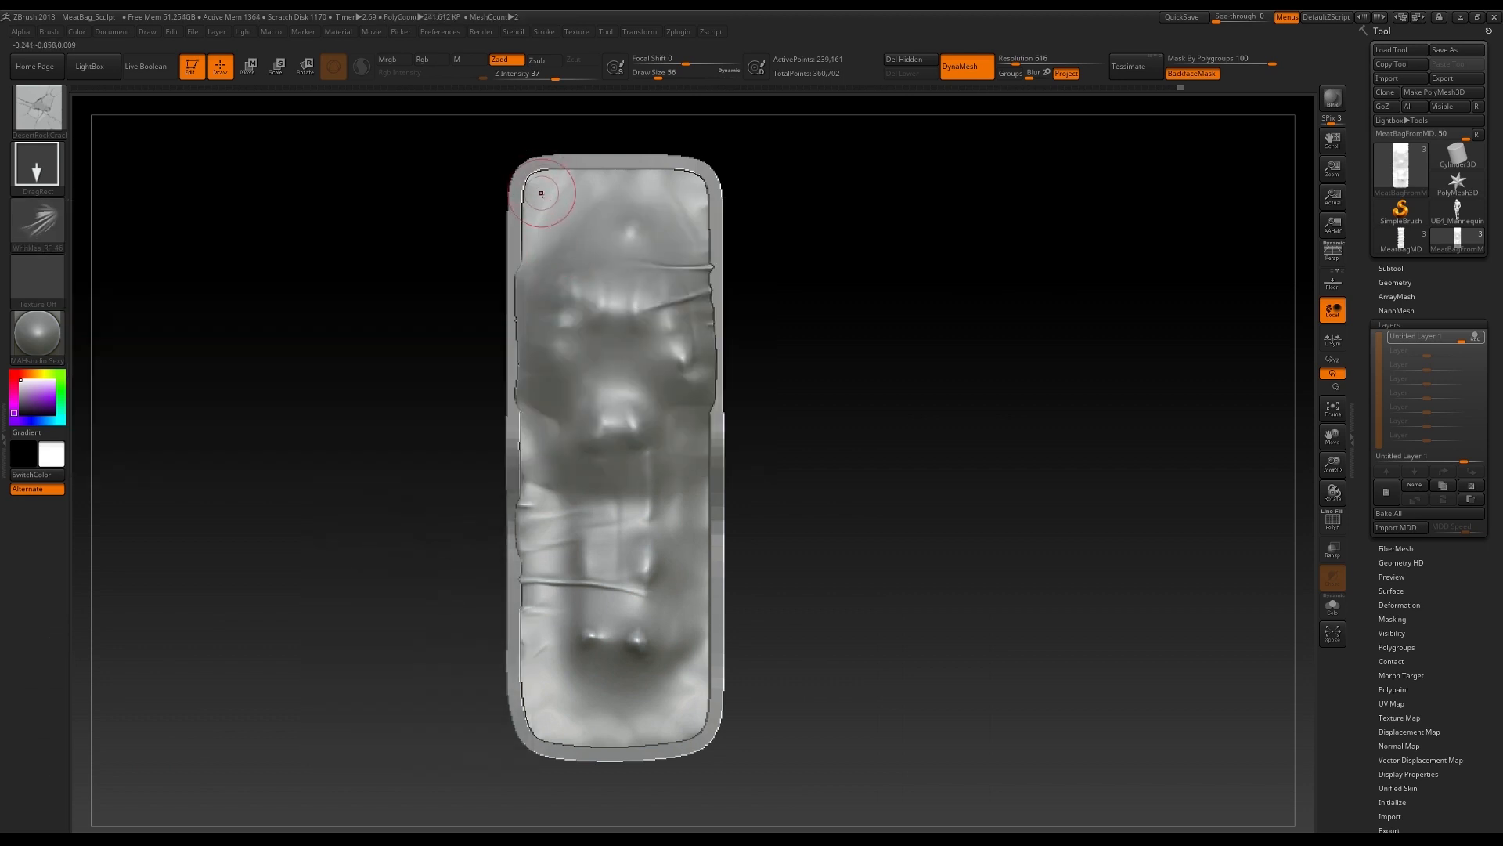
{"action": "left_click_drag", "start_coordinate": [616, 184], "coordinate": [552, 120]}
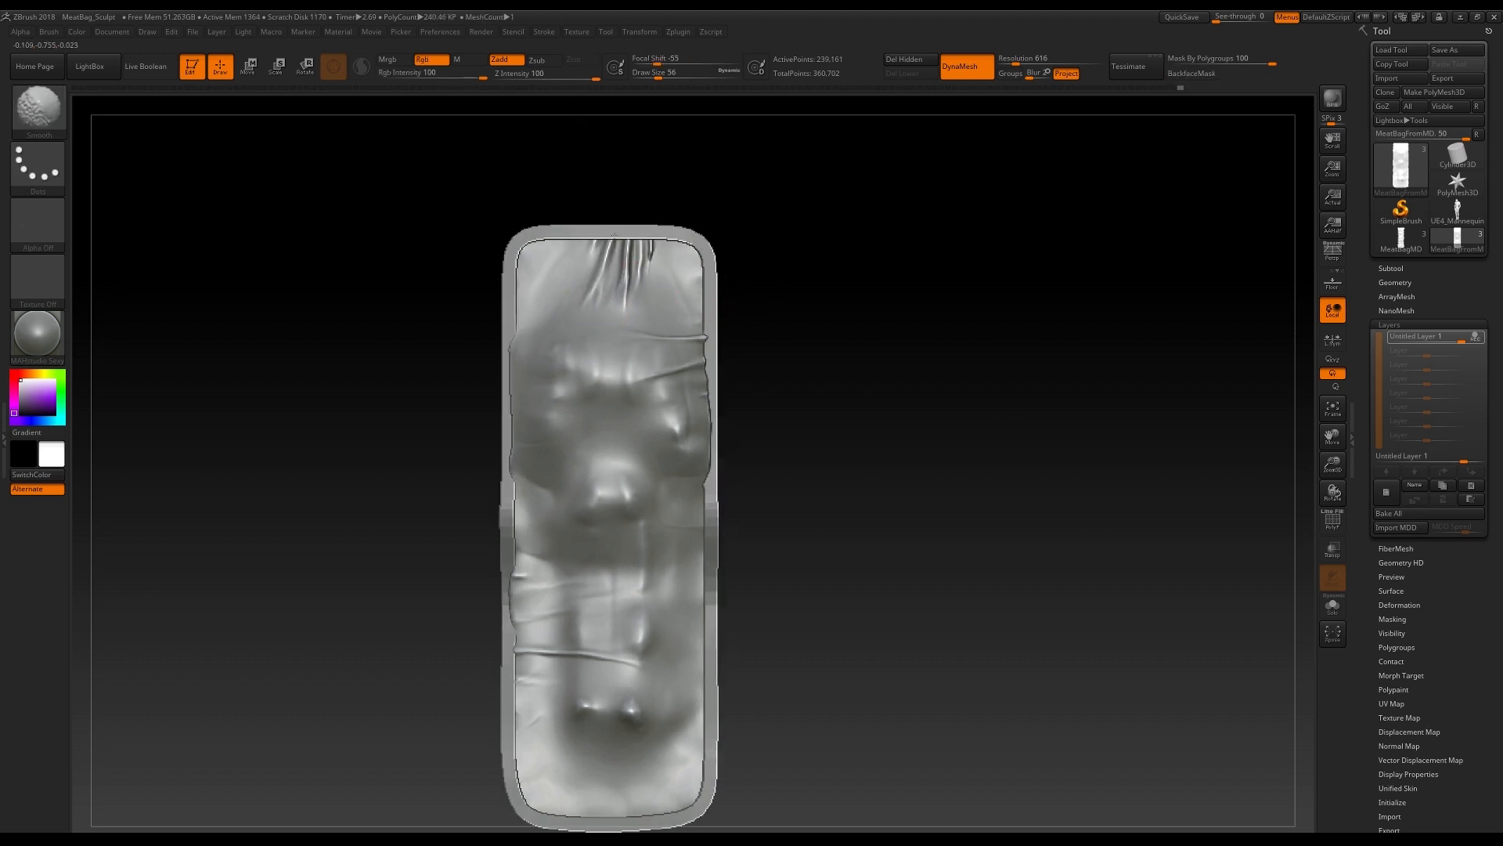
Step: Pinch the stamped wrinkles at the back's upper edge into sharper creases with the Orb_Pinch brush
{"action": "key", "text": "b"}
{"action": "key", "text": "o"}
{"action": "key", "text": "p"}
{"action": "left_click_drag", "start_coordinate": [630, 257], "coordinate": [643, 256]}
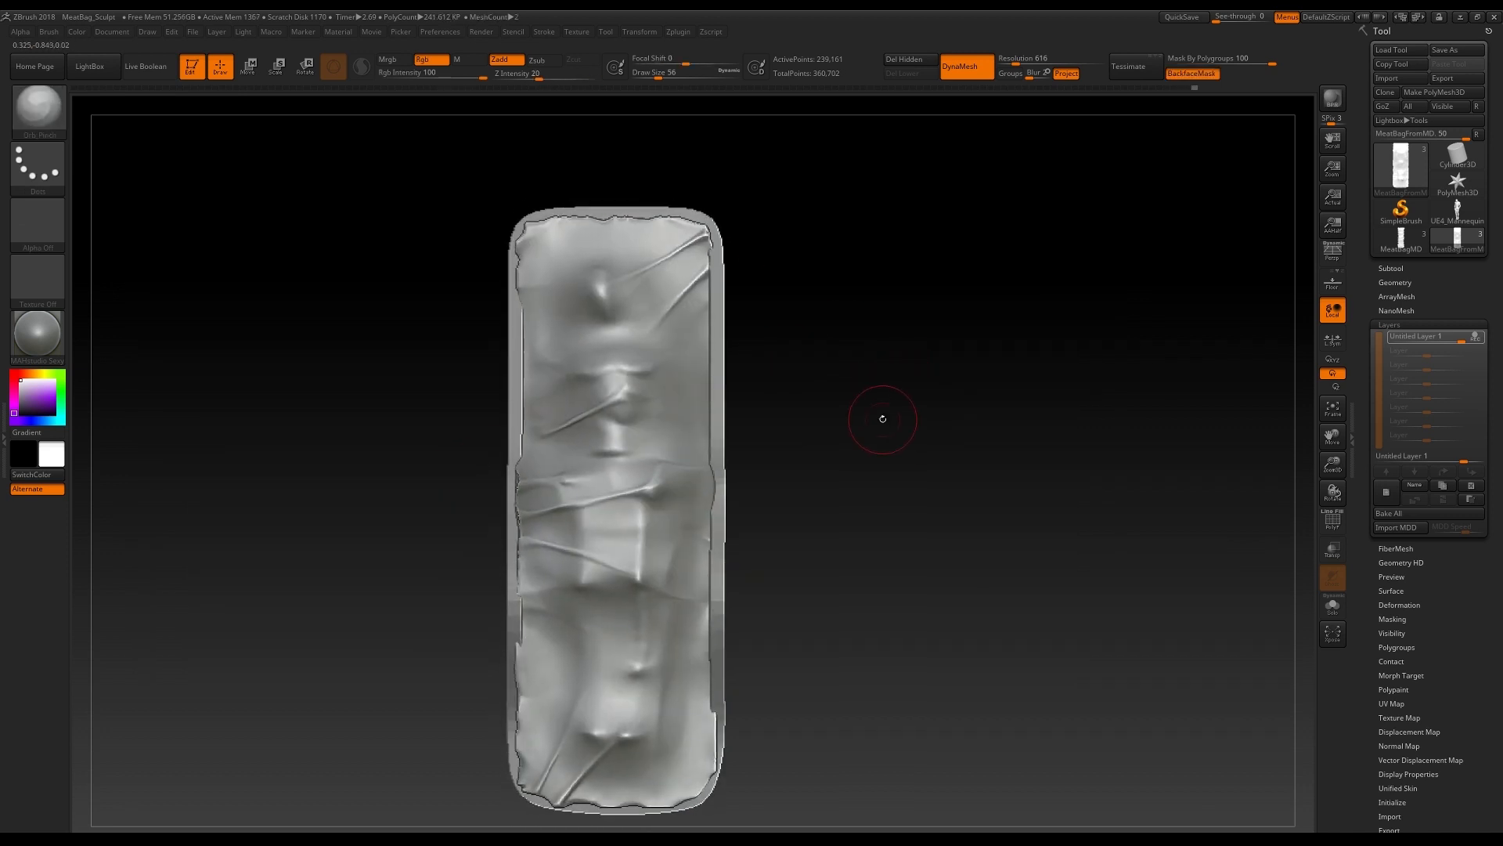
{"action": "left_click_drag", "start_coordinate": [883, 419], "coordinate": [887, 412]}
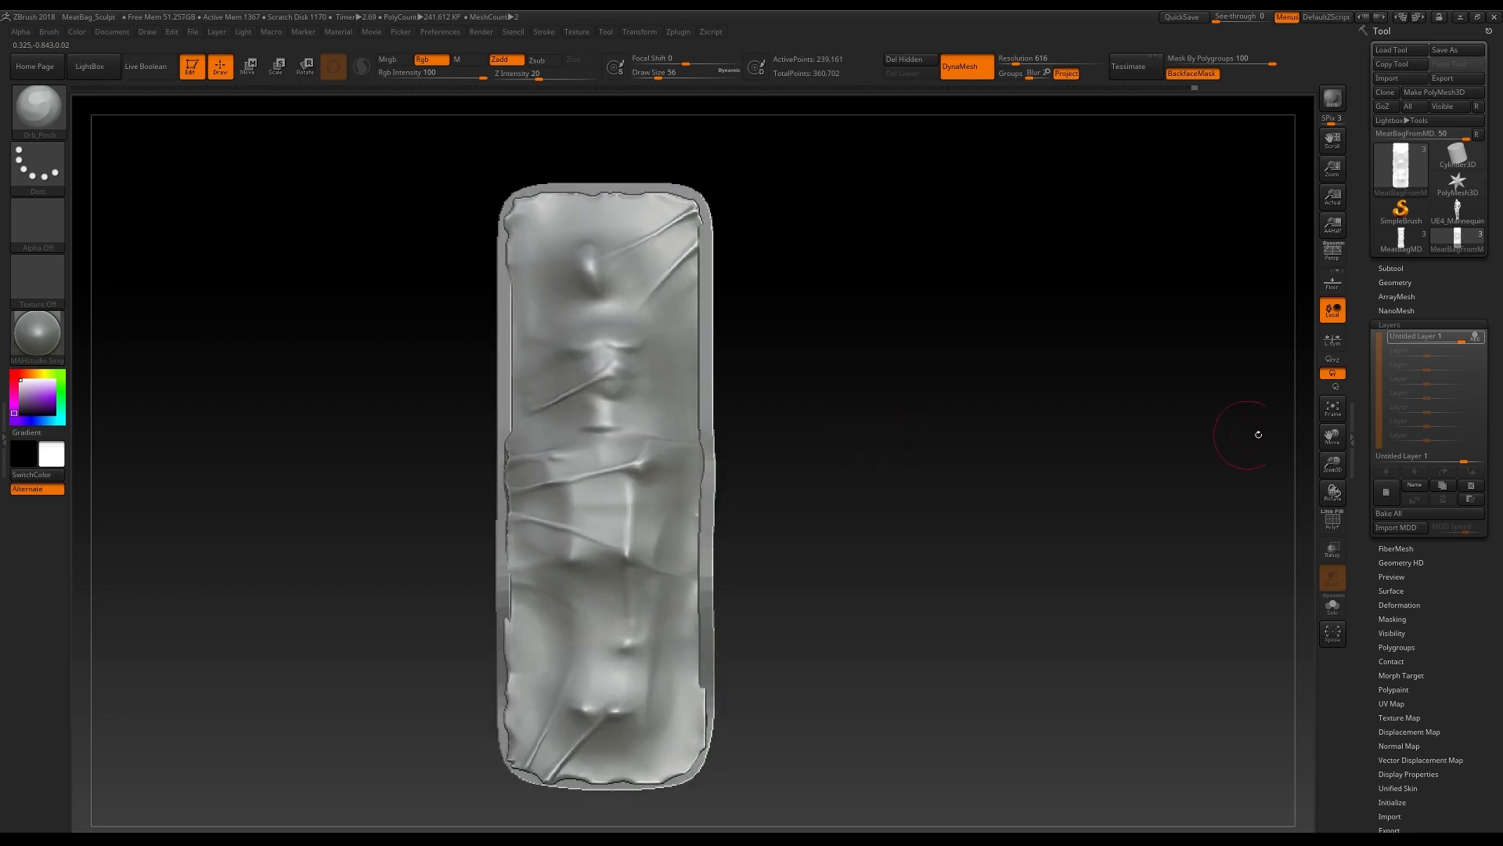
Step: Create a second sculpting layer and choose the slash curve brush with Z Intensity set to 39
{"action": "left_click", "coordinate": [1387, 494]}
{"action": "key", "text": "b"}
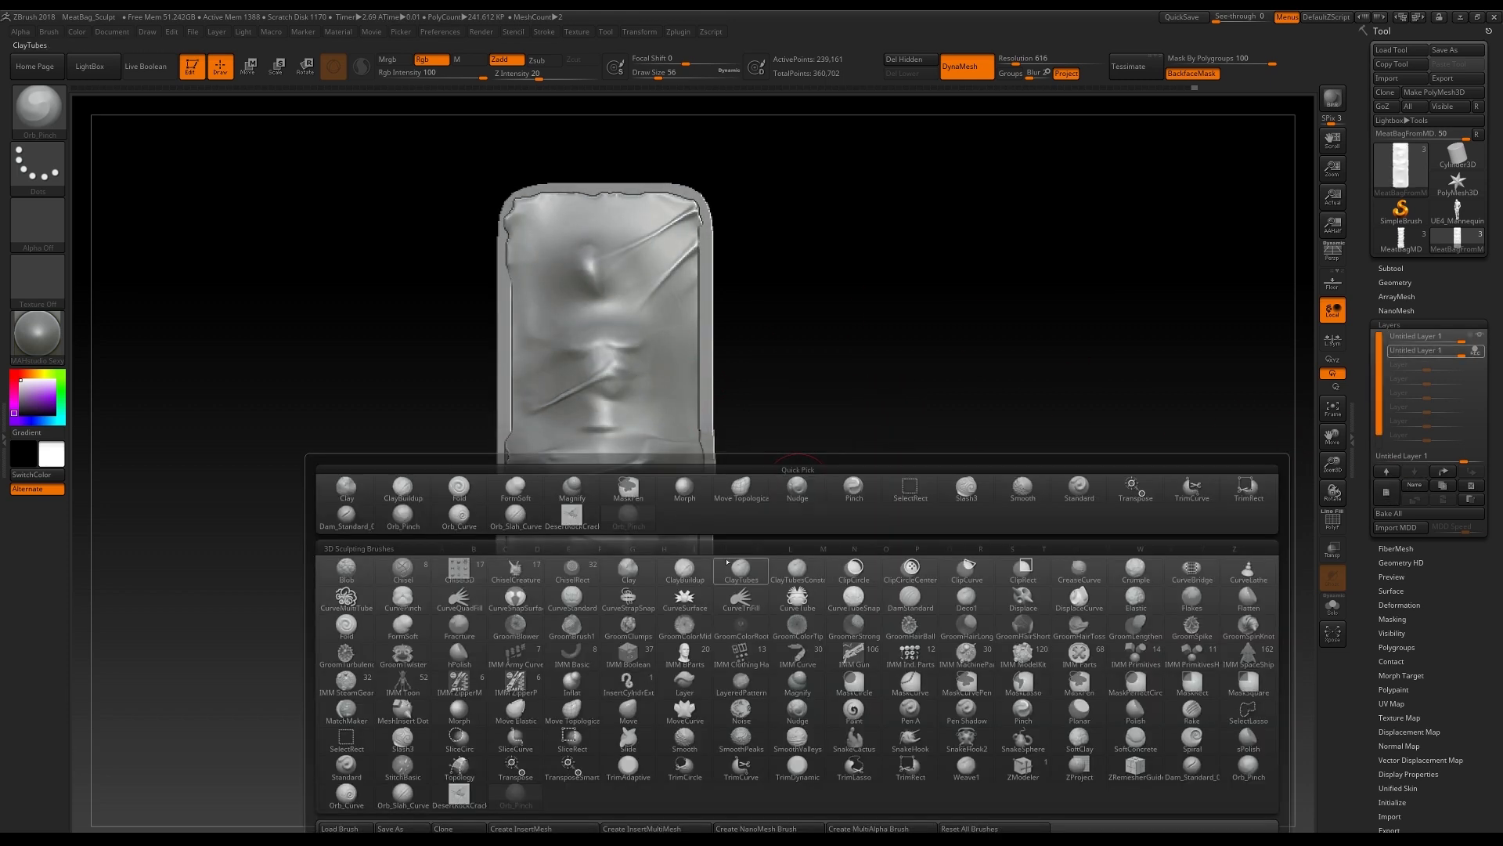
{"action": "left_click", "coordinate": [400, 802]}
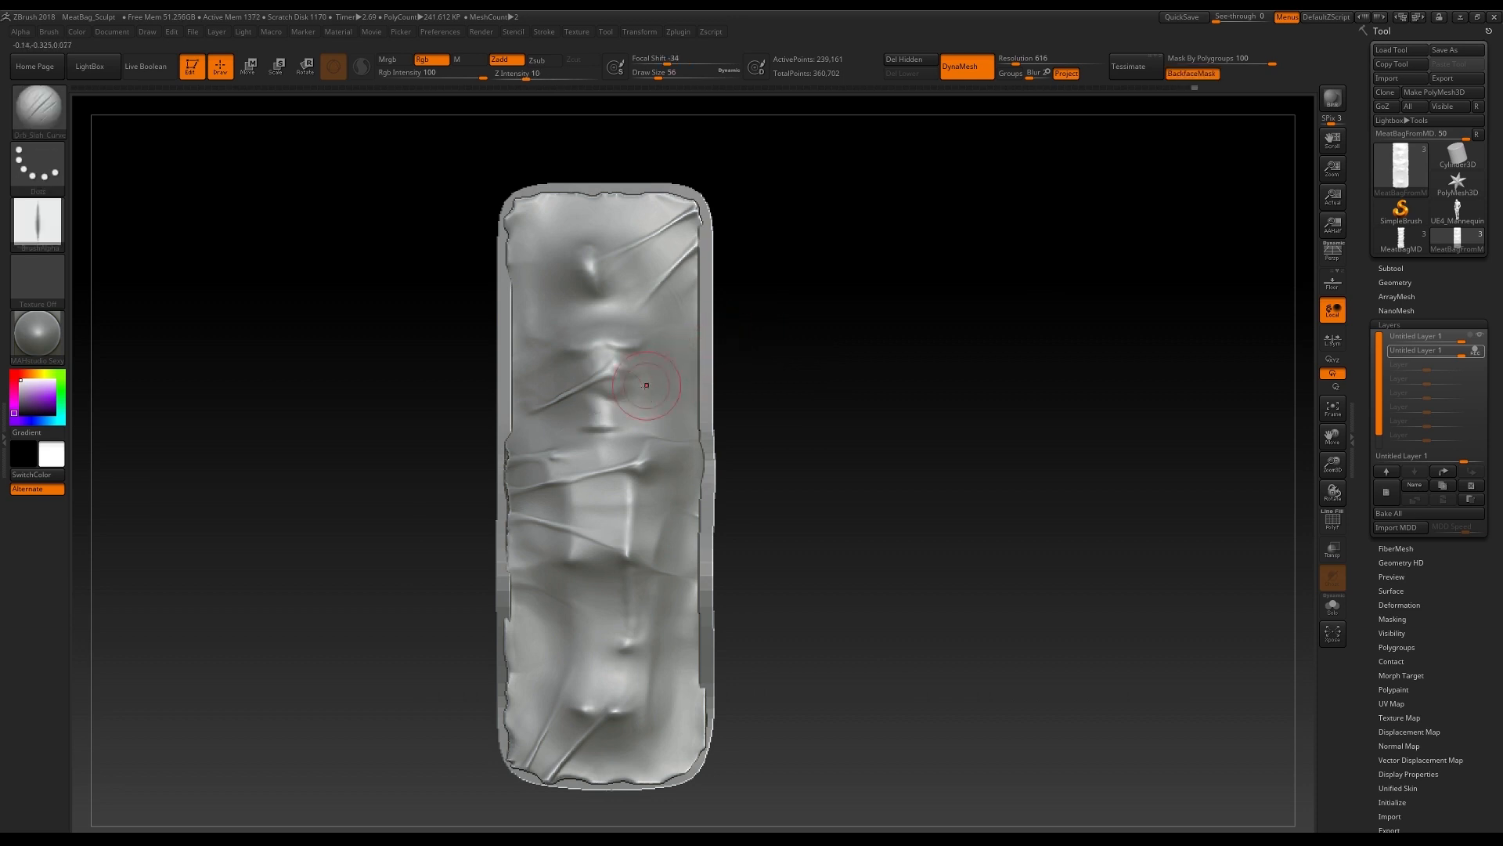
{"action": "left_click_drag", "start_coordinate": [528, 75], "coordinate": [557, 74]}
Step: Try short diagonal slash folds over the front's waist and legs, smoothing their ends
{"action": "left_click_drag", "start_coordinate": [578, 421], "coordinate": [758, 315]}
{"action": "key", "text": "ctrl+z"}
{"action": "key", "text": "shift"}
{"action": "left_click_drag", "start_coordinate": [624, 500], "coordinate": [673, 477], "text": "shift"}
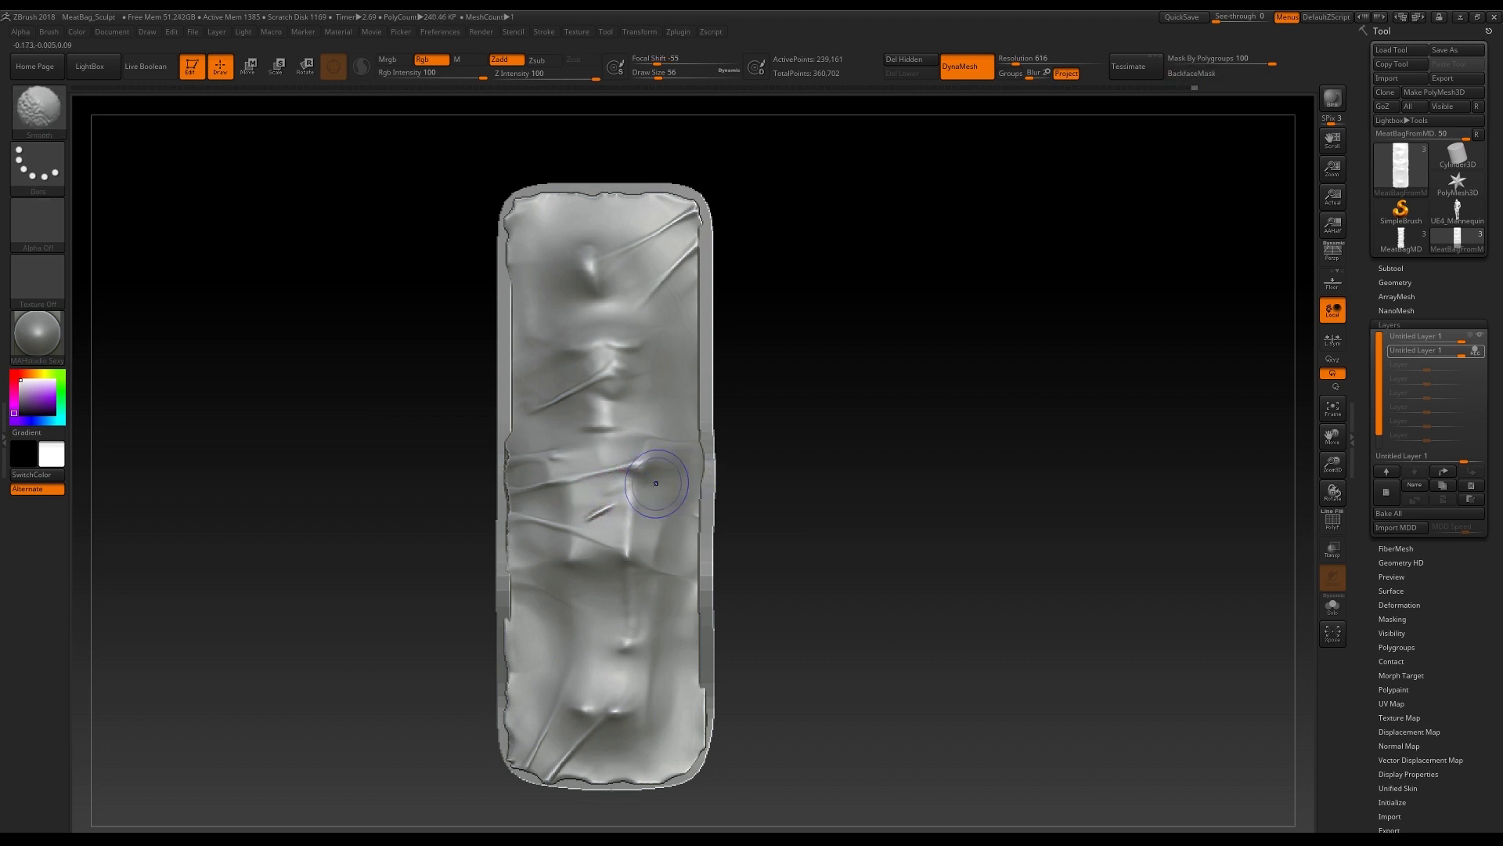
{"action": "left_click_drag", "start_coordinate": [827, 524], "coordinate": [837, 488], "text": "alt"}
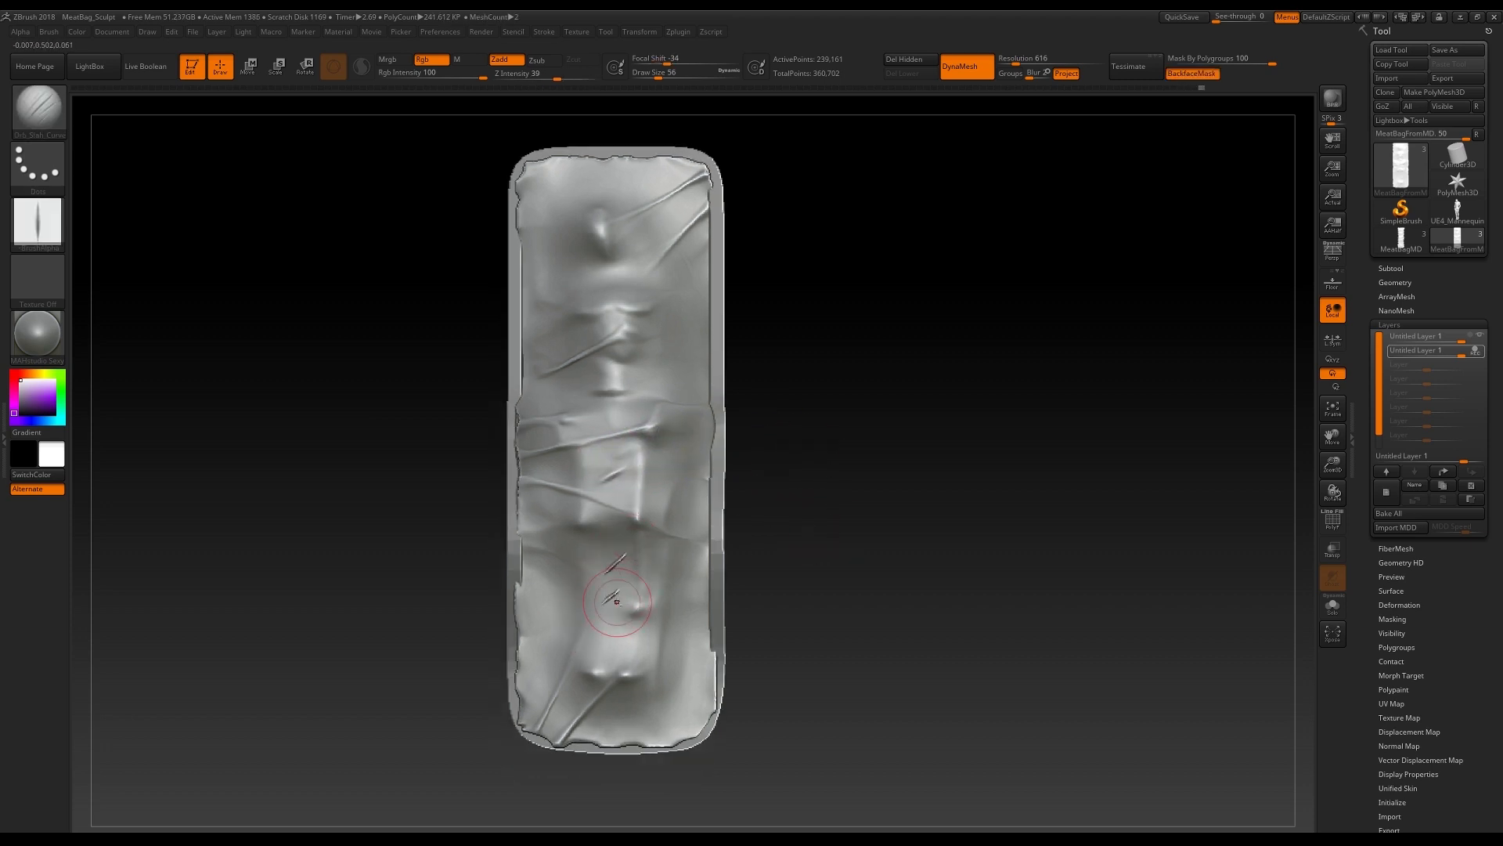
{"action": "key", "text": "shift"}
{"action": "left_click_drag", "start_coordinate": [627, 560], "coordinate": [615, 565], "text": "shift"}
{"action": "mouse_move", "coordinate": [777, 307]}
{"action": "left_mouse_down", "text": "alt"}
{"action": "mouse_move", "coordinate": [742, 300]}
{"action": "mouse_move", "coordinate": [700, 393]}
{"action": "left_mouse_up", "text": "alt"}
{"action": "left_click_drag", "start_coordinate": [603, 395], "coordinate": [584, 401], "text": "shift"}
{"action": "left_click_drag", "start_coordinate": [599, 453], "coordinate": [581, 454], "text": "shift"}
Step: Try further slash folds on the front's lower legs and side, and discard all the trial slashes
{"action": "left_click_drag", "start_coordinate": [738, 538], "coordinate": [764, 512], "text": "alt"}
{"action": "mouse_move", "coordinate": [648, 579]}
{"action": "left_mouse_down"}
{"action": "mouse_move", "coordinate": [628, 570]}
{"action": "mouse_move", "coordinate": [649, 578]}
{"action": "left_mouse_up"}
{"action": "left_click_drag", "start_coordinate": [730, 423], "coordinate": [753, 421], "text": "alt"}
{"action": "key", "text": "ctrl+z"}
{"action": "left_click_drag", "start_coordinate": [636, 371], "coordinate": [705, 346]}
{"action": "mouse_move", "coordinate": [517, 395]}
{"action": "left_mouse_down"}
{"action": "mouse_move", "coordinate": [545, 386]}
{"action": "mouse_move", "coordinate": [515, 395]}
{"action": "left_mouse_up"}
{"action": "left_click_drag", "start_coordinate": [744, 517], "coordinate": [721, 467], "text": "alt"}
{"action": "left_click", "coordinate": [1469, 486]}
{"action": "left_click_drag", "start_coordinate": [774, 359], "coordinate": [802, 427], "text": "alt"}
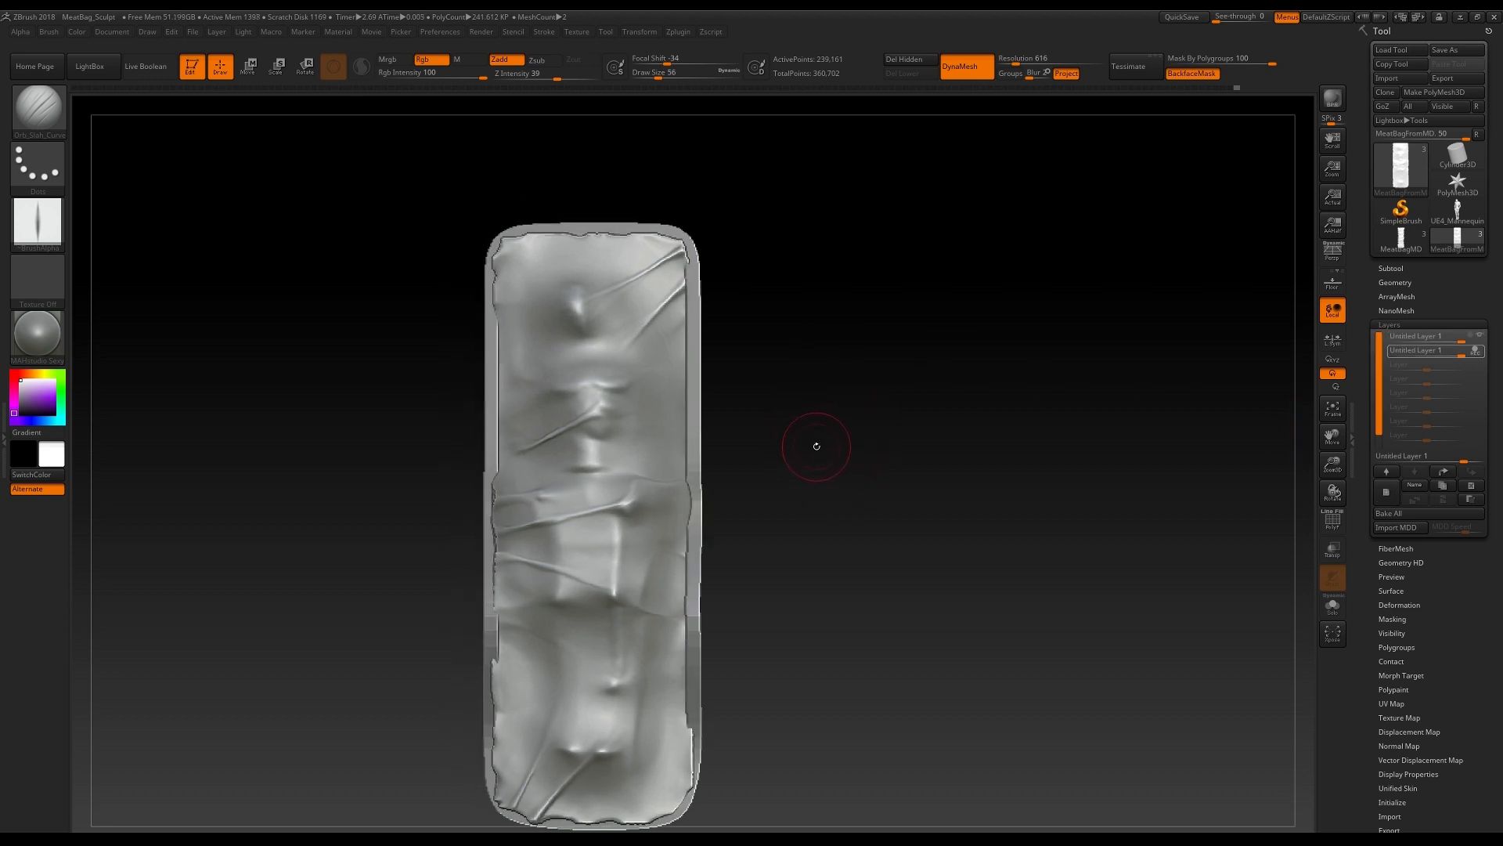
Step: Add short diagonal folds to the front's chest, thighs and knees with the Orb_Curve brush, undoing the unwanted test strokes
{"action": "key", "text": "b"}
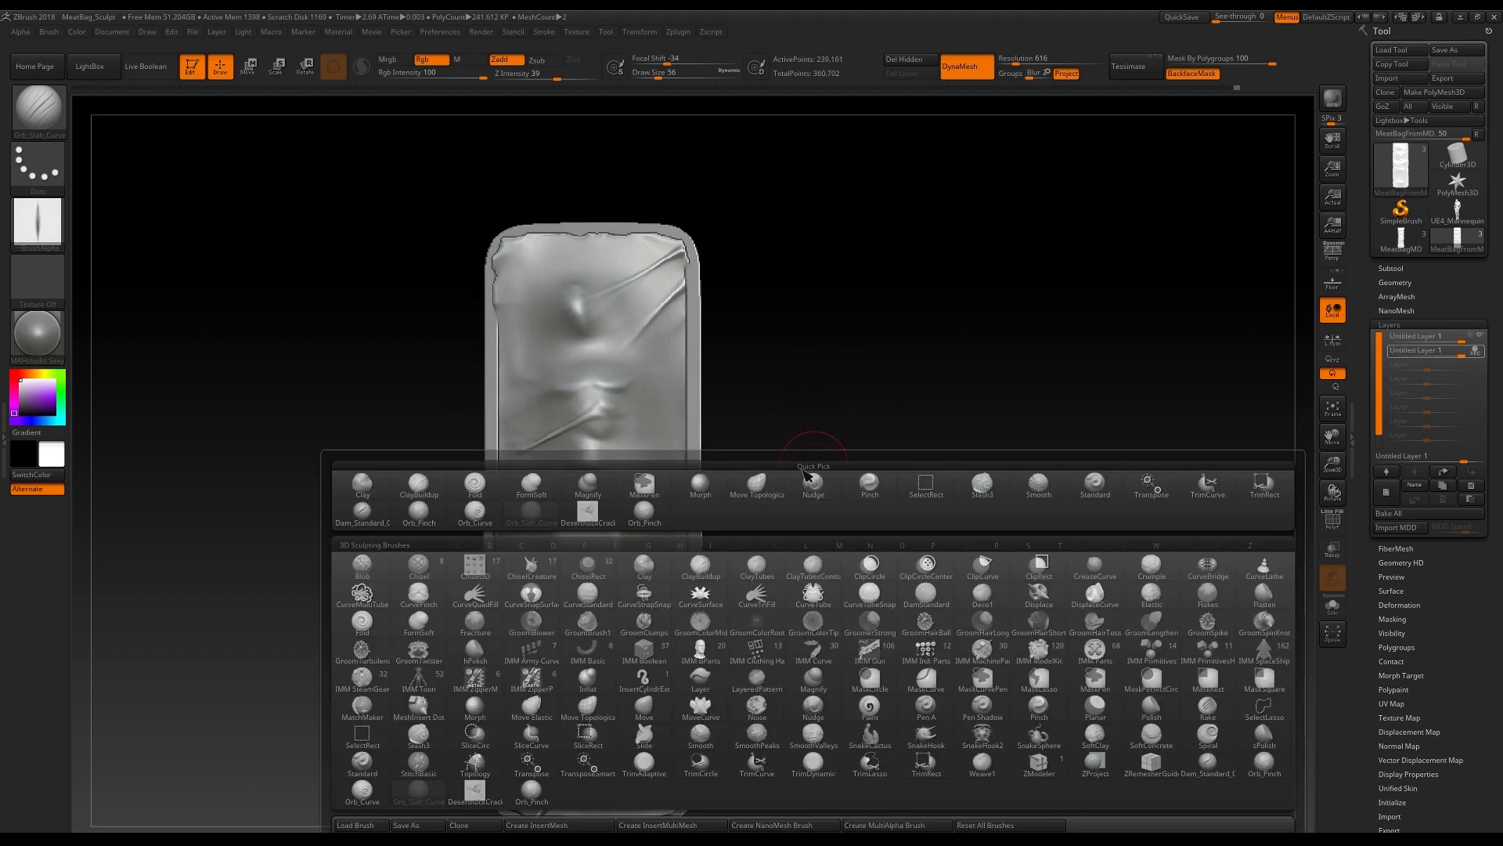
{"action": "left_click", "coordinate": [362, 783]}
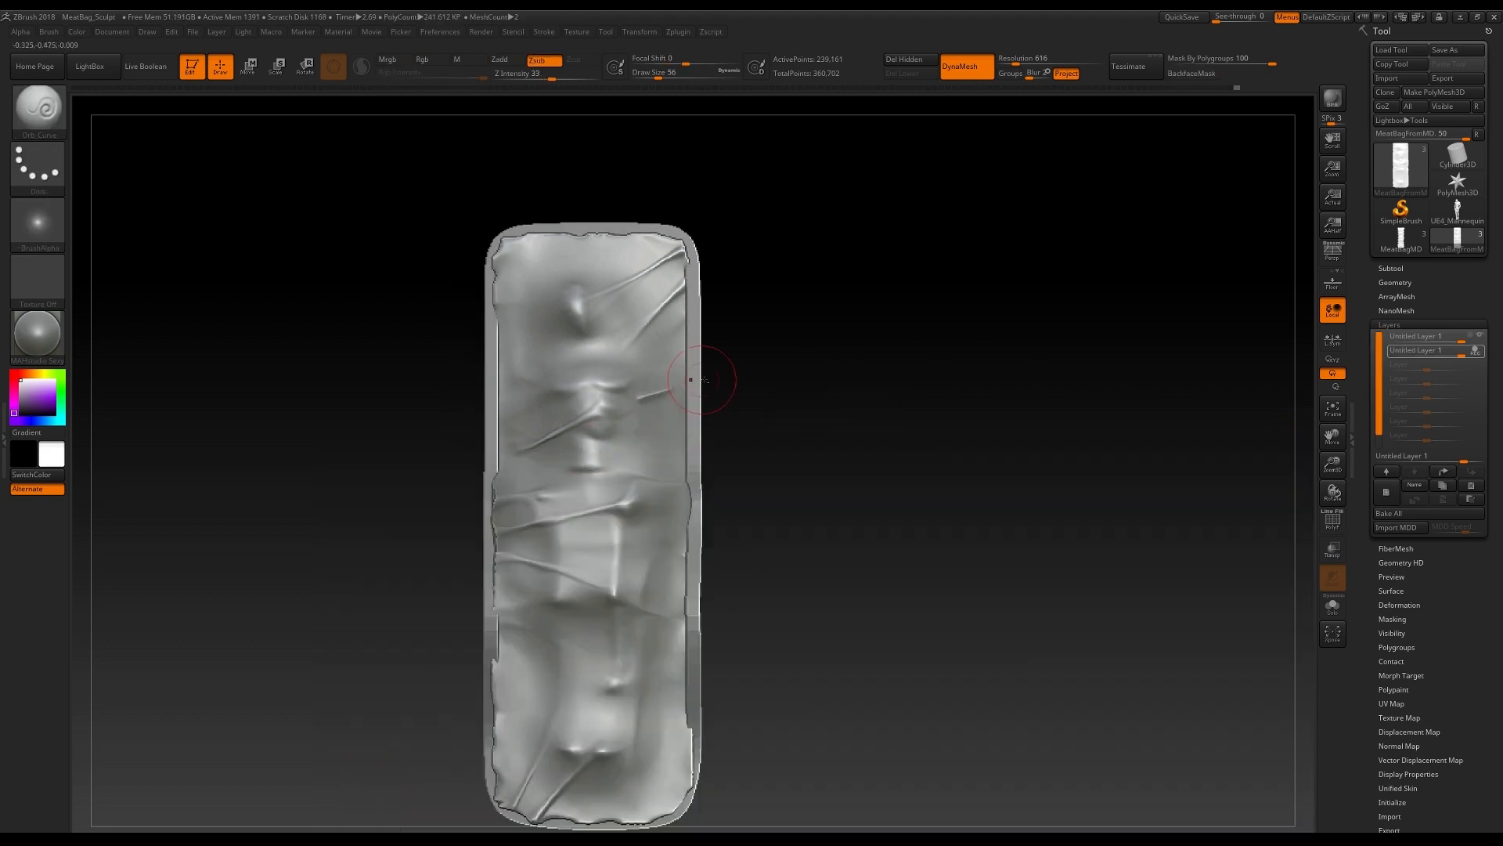
{"action": "key", "text": "ctrl+z"}
{"action": "mouse_move", "coordinate": [580, 535]}
{"action": "left_mouse_down"}
{"action": "mouse_move", "coordinate": [605, 555]}
{"action": "mouse_move", "coordinate": [603, 582]}
{"action": "mouse_move", "coordinate": [608, 556]}
{"action": "left_mouse_up"}
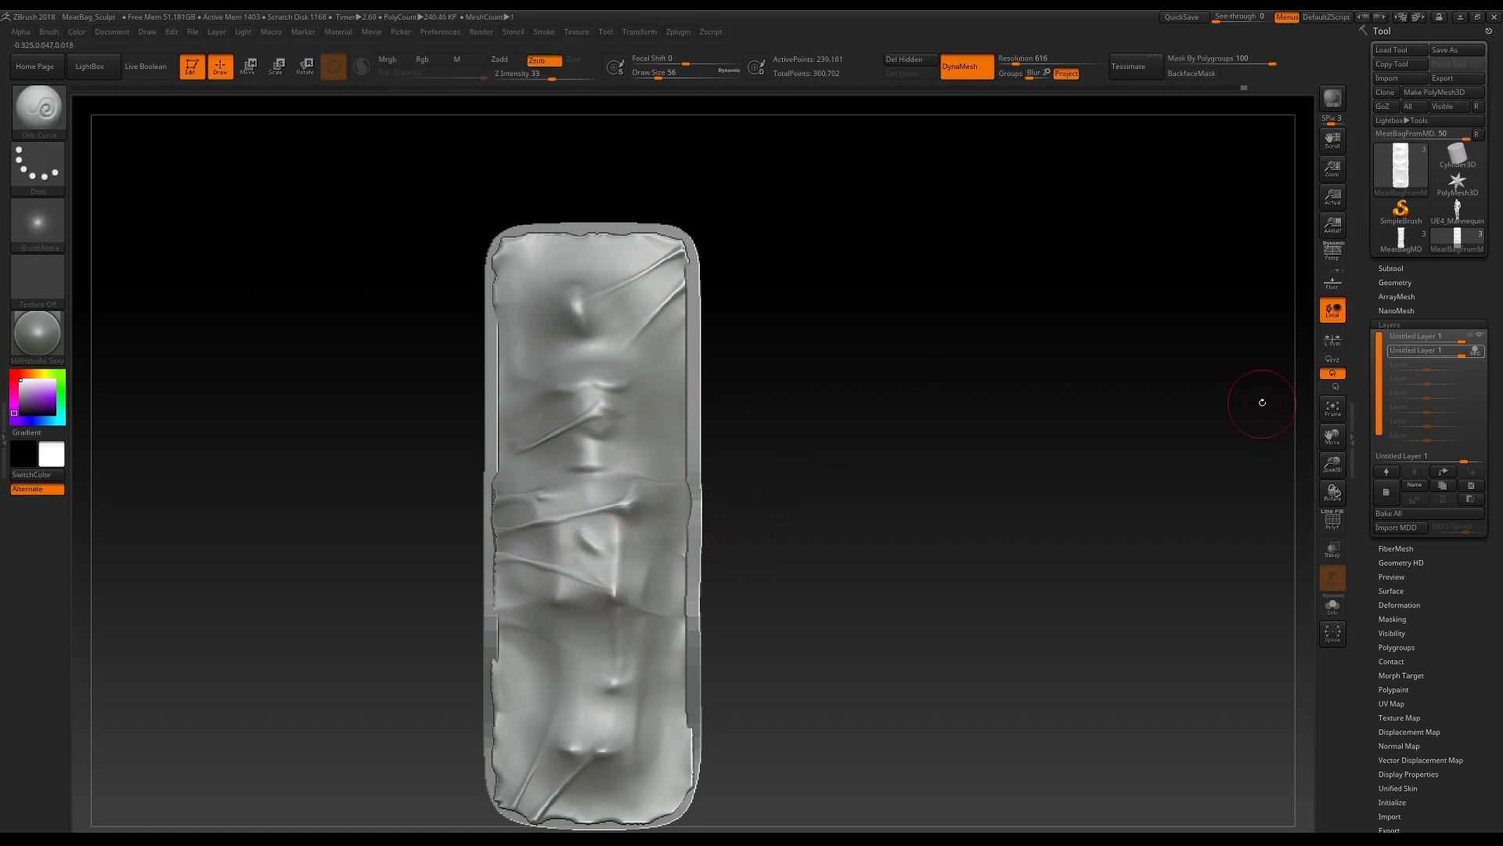
{"action": "left_click_drag", "start_coordinate": [705, 516], "coordinate": [705, 440], "text": "alt"}
{"action": "key", "text": "ctrl+z"}
{"action": "key", "text": "ctrl+z"}
{"action": "left_click_drag", "start_coordinate": [582, 465], "coordinate": [636, 496], "text": "alt"}
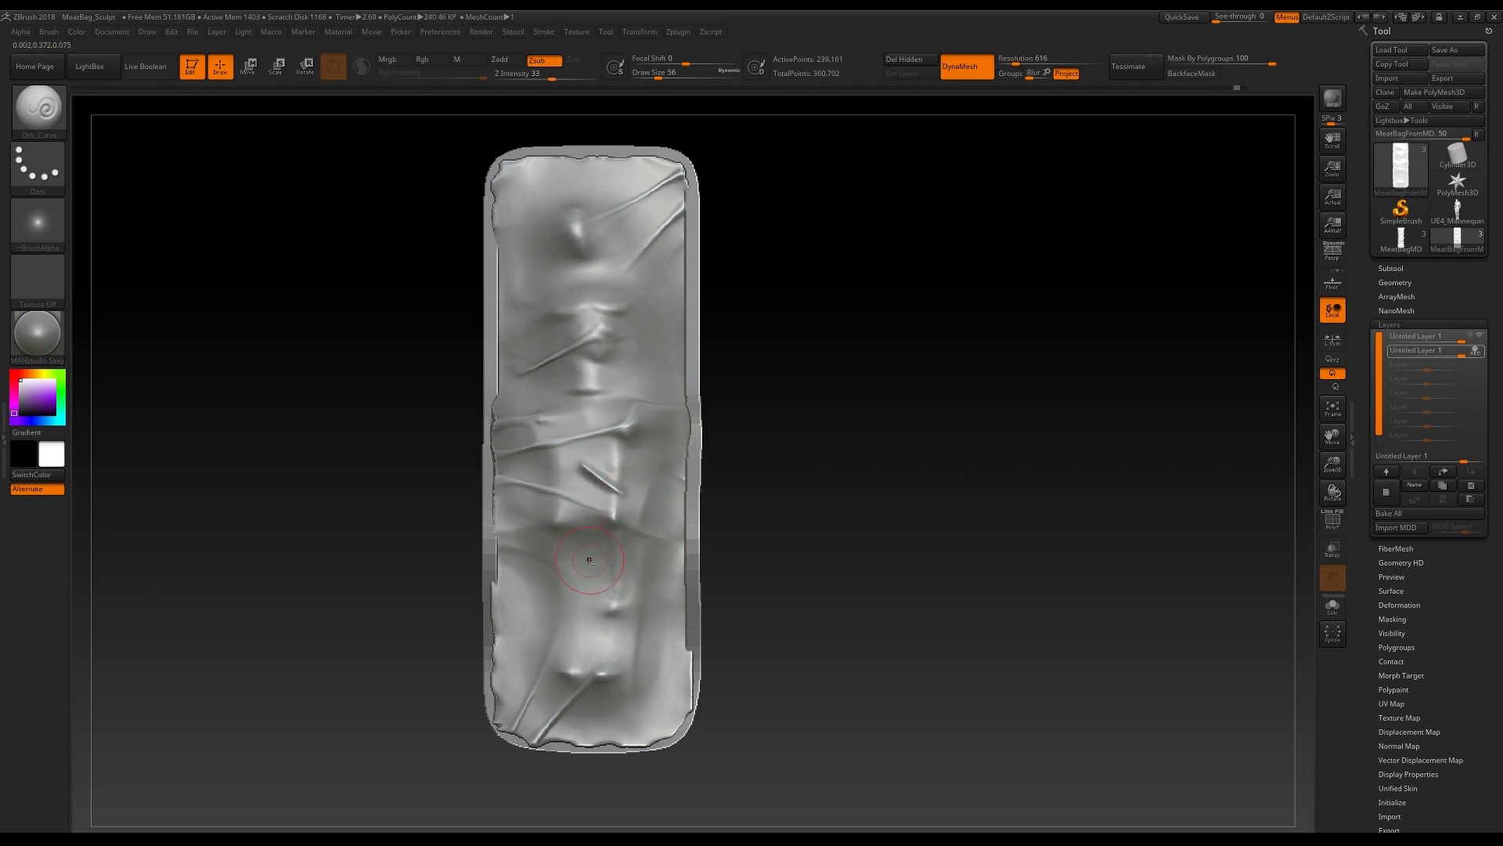
{"action": "left_click_drag", "start_coordinate": [549, 582], "coordinate": [541, 588]}
{"action": "mouse_move", "coordinate": [583, 468]}
{"action": "left_mouse_down", "text": "shift"}
{"action": "mouse_move", "coordinate": [626, 498]}
{"action": "mouse_move", "coordinate": [595, 467]}
{"action": "left_mouse_up", "text": "shift"}
Step: Sharpen the new front folds with the Orb_Pinch brush and smooth the long fold near the lower corner
{"action": "key", "text": "b"}
{"action": "left_click", "coordinate": [371, 793]}
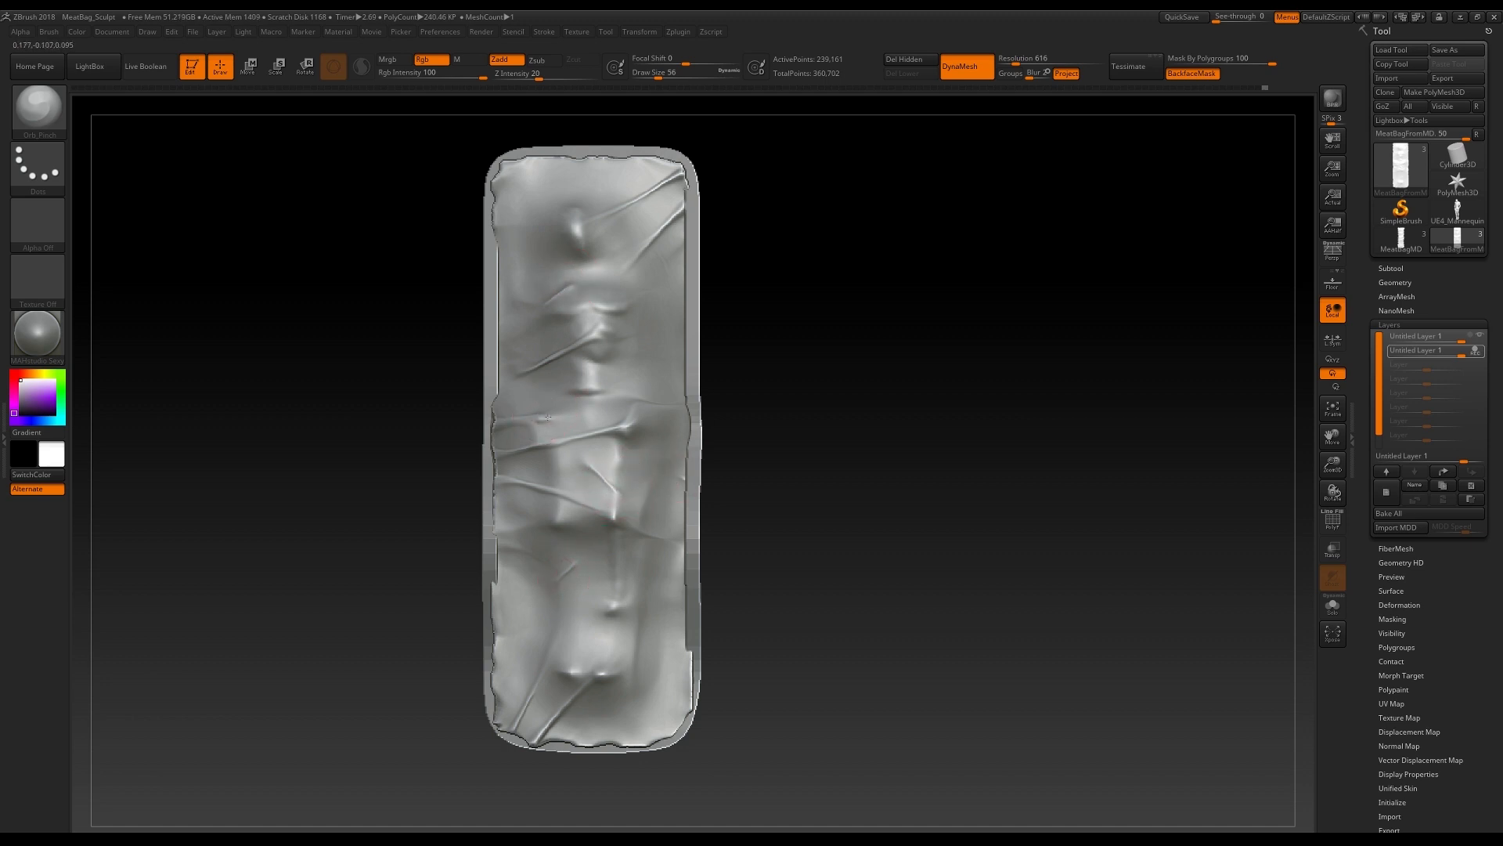
{"action": "mouse_move", "coordinate": [855, 348]}
{"action": "left_mouse_down", "text": "alt"}
{"action": "mouse_move", "coordinate": [819, 415]}
{"action": "mouse_move", "coordinate": [815, 329]}
{"action": "left_mouse_up", "text": "alt"}
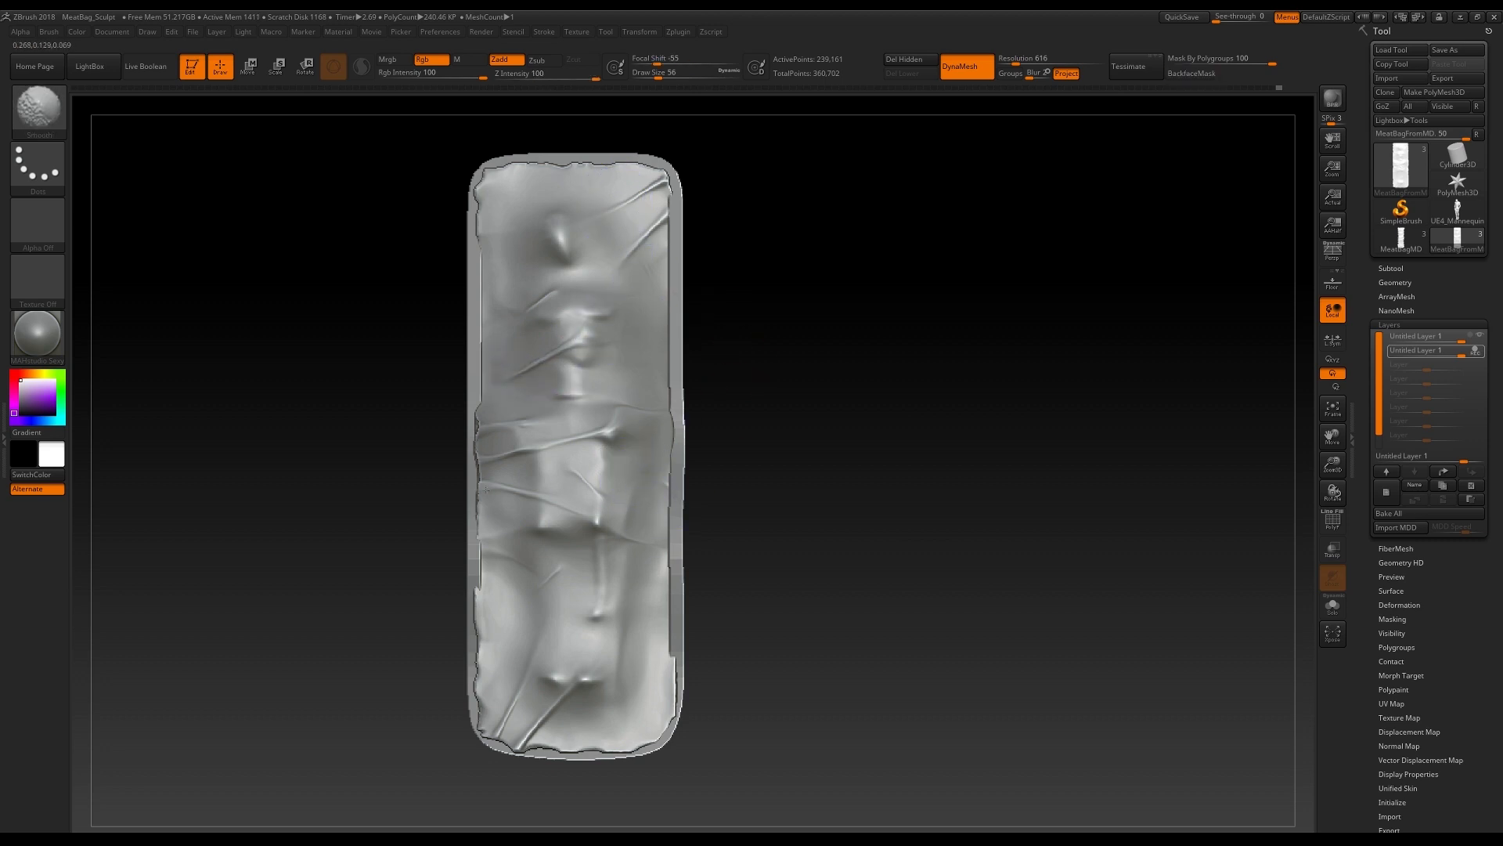
{"action": "left_click_drag", "start_coordinate": [515, 734], "coordinate": [539, 684], "text": "shift"}
Step: Smooth the cloth over the thighs on the back side
{"action": "left_click_drag", "start_coordinate": [812, 498], "coordinate": [570, 277]}
{"action": "mouse_move", "coordinate": [548, 494]}
{"action": "left_mouse_down", "text": "shift"}
{"action": "mouse_move", "coordinate": [593, 587]}
{"action": "mouse_move", "coordinate": [579, 588]}
{"action": "left_mouse_up", "text": "shift"}
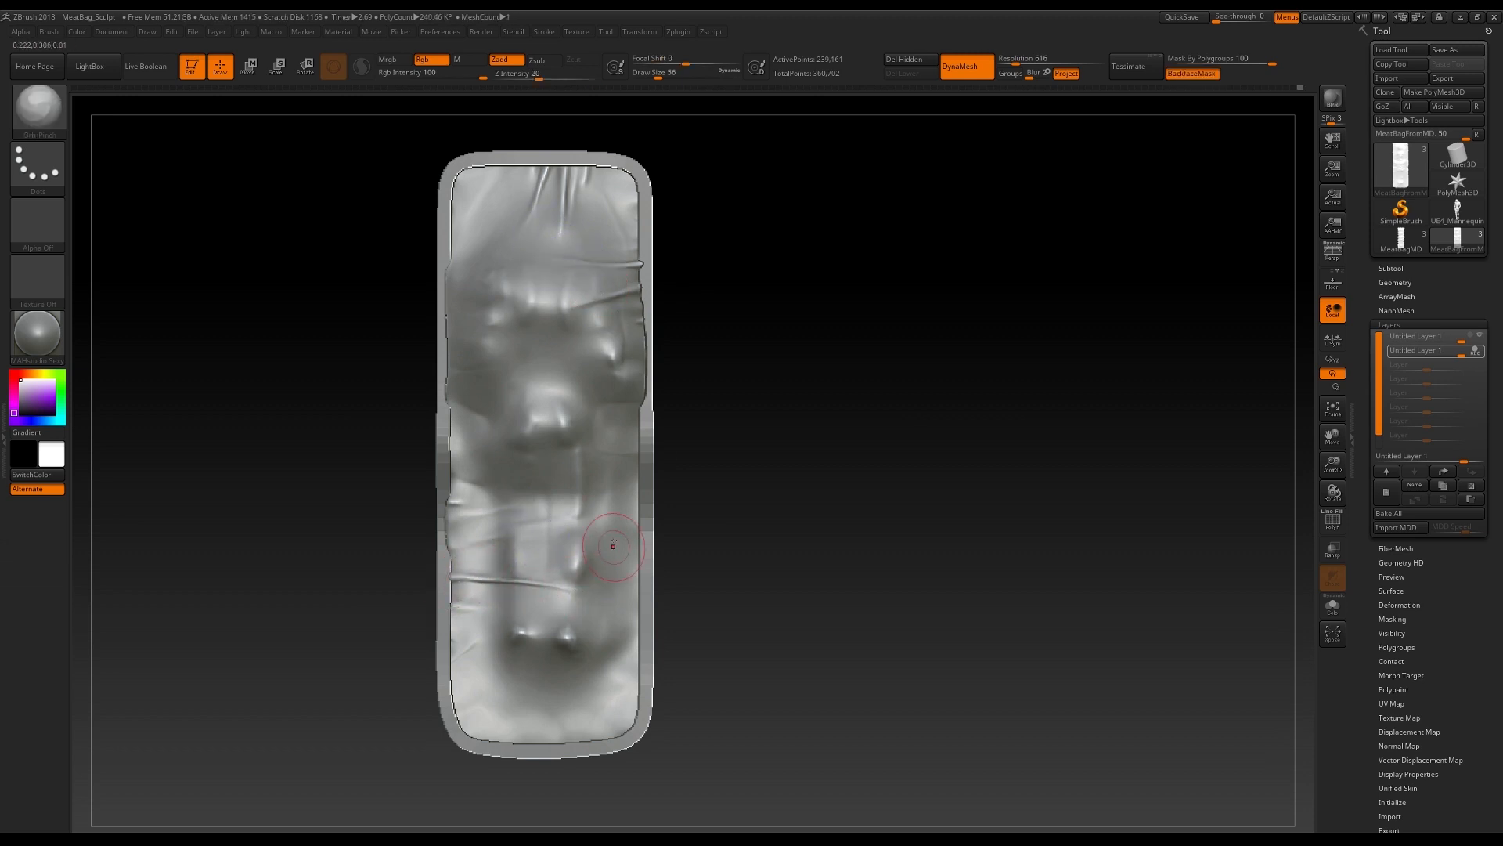
{"action": "mouse_move", "coordinate": [646, 456]}
{"action": "right_mouse_down", "text": "alt"}
{"action": "mouse_move", "coordinate": [620, 428]}
{"action": "mouse_move", "coordinate": [602, 471]}
{"action": "right_mouse_up", "text": "alt"}
Step: Cut diagonal folds across the back's upper middle with the slash curve brush and soften them by smoothing
{"action": "key", "text": "b"}
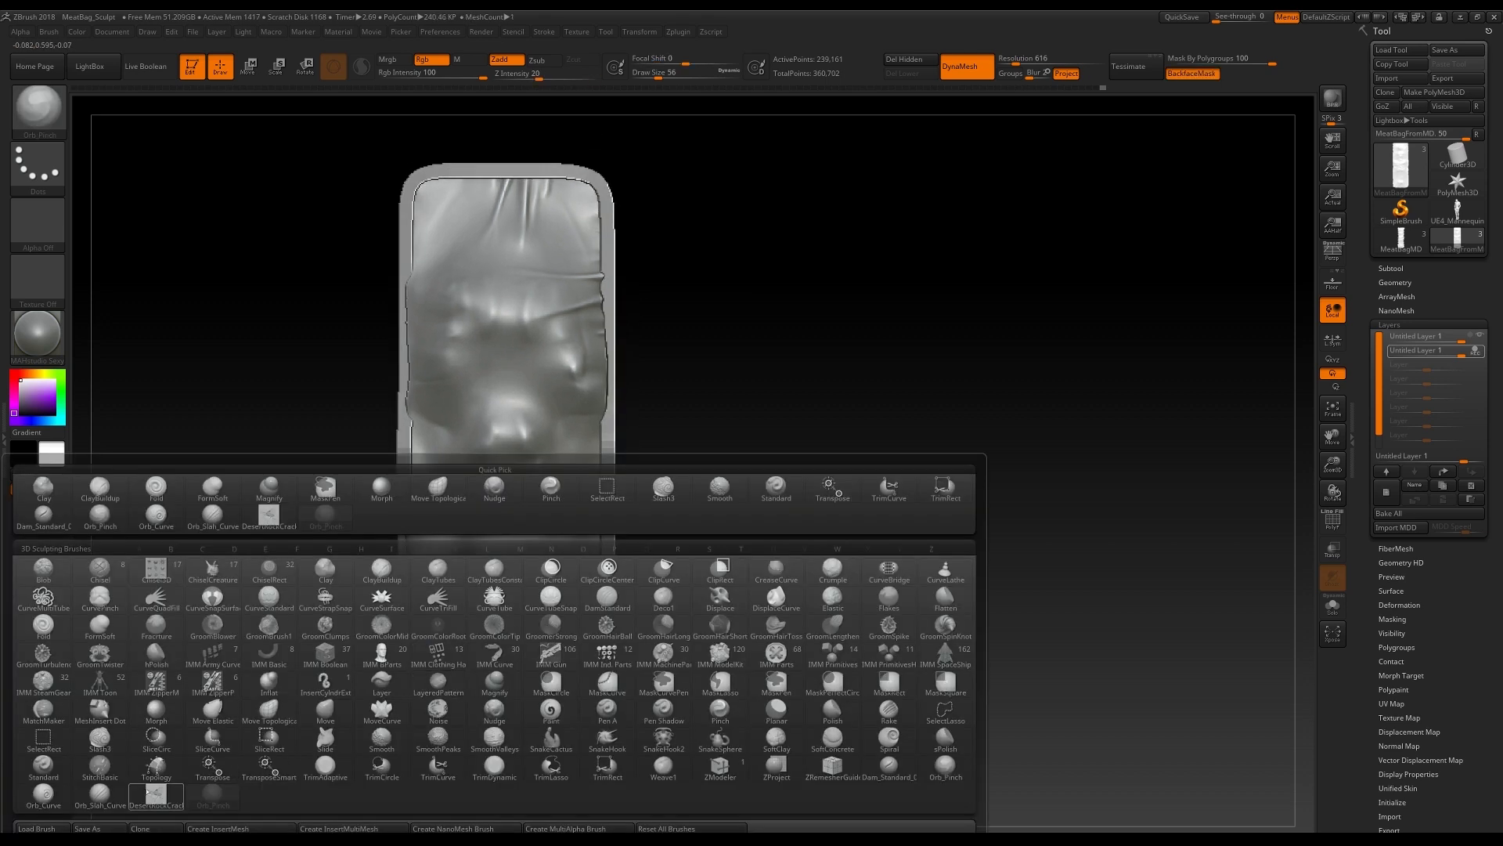
{"action": "left_click", "coordinate": [100, 795]}
{"action": "right_click_drag", "start_coordinate": [605, 521], "coordinate": [663, 517], "text": "alt"}
{"action": "left_click_drag", "start_coordinate": [541, 382], "coordinate": [569, 357]}
{"action": "left_click_drag", "start_coordinate": [569, 385], "coordinate": [626, 338]}
{"action": "left_click_drag", "start_coordinate": [563, 384], "coordinate": [615, 344], "text": "shift"}
Step: Carve two short vertical creases below the lowest bumps on the back and smooth them
{"action": "right_click_drag", "start_coordinate": [761, 542], "coordinate": [761, 476], "text": "alt"}
{"action": "left_click_drag", "start_coordinate": [583, 614], "coordinate": [610, 648]}
{"action": "left_click_drag", "start_coordinate": [566, 597], "coordinate": [570, 623]}
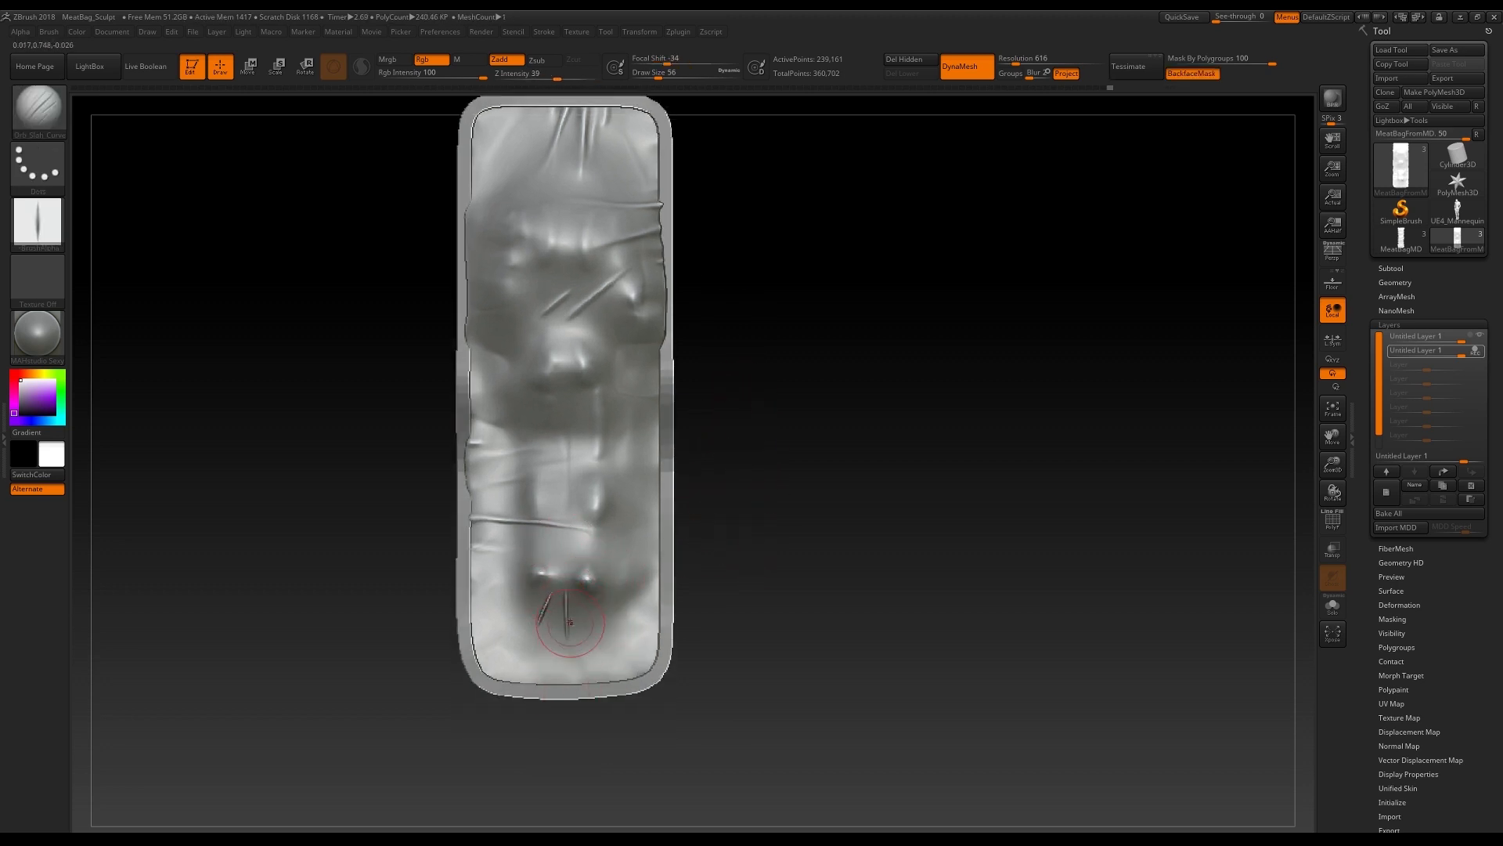
{"action": "key", "text": "shift"}
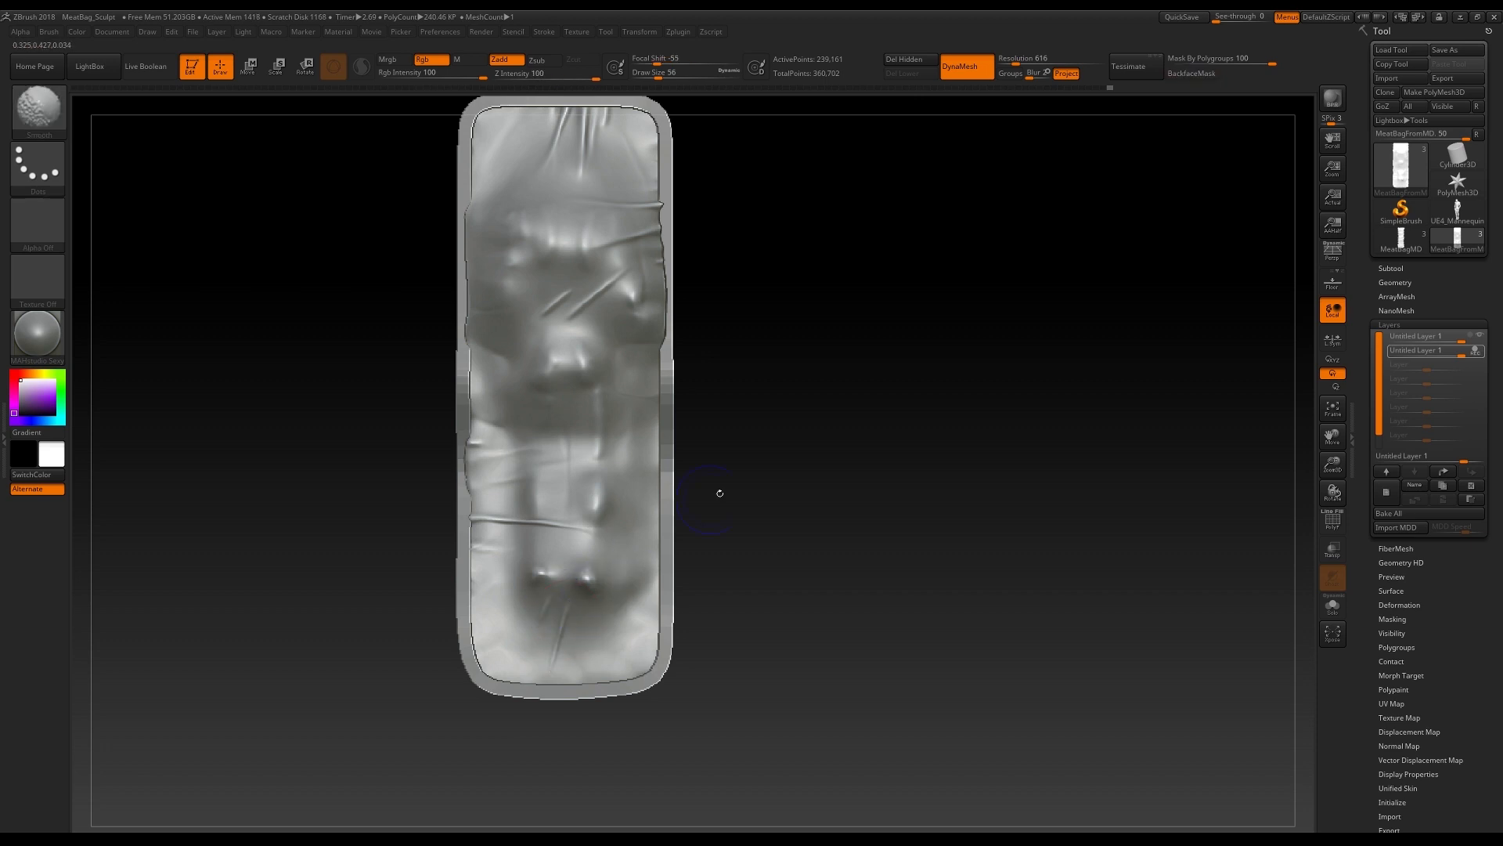
Step: Sharpen the diagonal folds on the back's upper middle with the Orb_Pinch brush
{"action": "key", "text": "b"}
{"action": "left_click", "coordinate": [432, 783]}
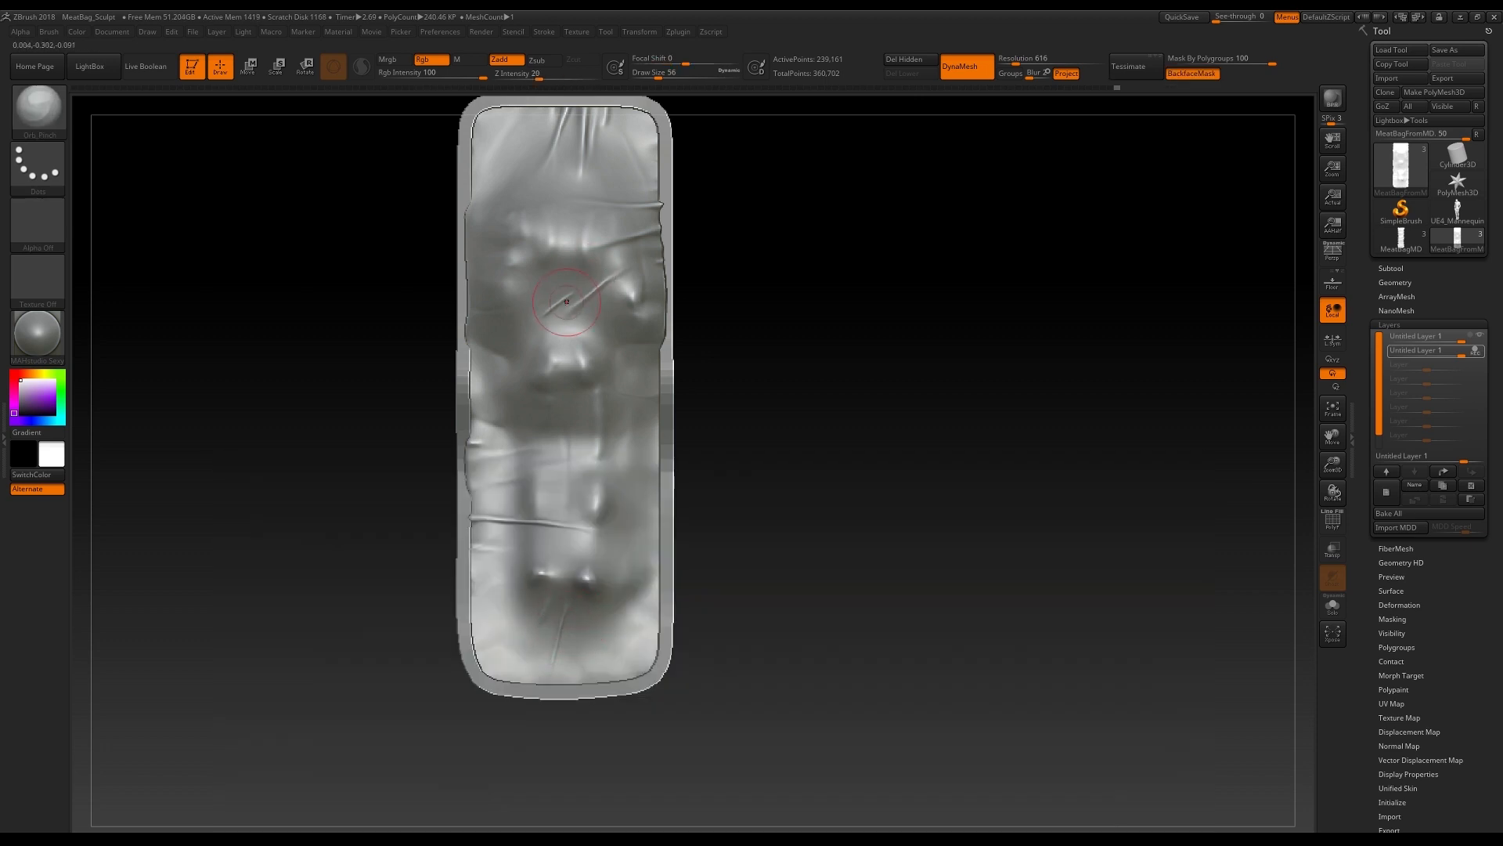
{"action": "mouse_move", "coordinate": [824, 308]}
{"action": "left_mouse_down", "text": "alt"}
{"action": "mouse_move", "coordinate": [805, 433]}
{"action": "mouse_move", "coordinate": [762, 470]}
{"action": "mouse_move", "coordinate": [762, 499]}
{"action": "mouse_move", "coordinate": [788, 497]}
{"action": "left_mouse_up", "text": "alt"}
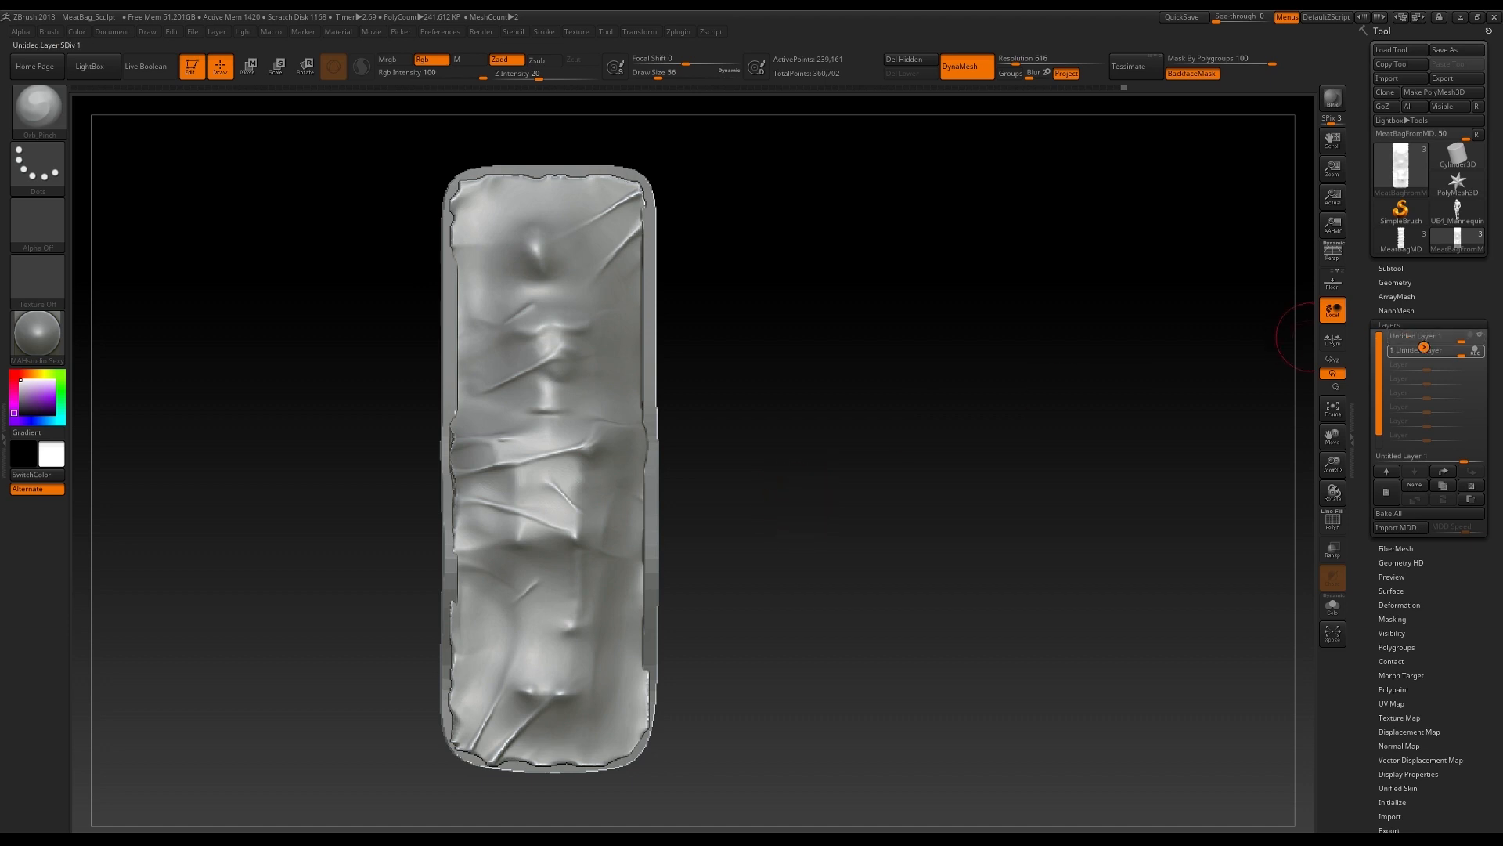
Step: Turn the second layer's recording off, try a stroke on the front, and turn recording back on
{"action": "mouse_move", "coordinate": [1461, 342]}
{"action": "left_mouse_down"}
{"action": "mouse_move", "coordinate": [1439, 343]}
{"action": "mouse_move", "coordinate": [1474, 342]}
{"action": "mouse_move", "coordinate": [1464, 359]}
{"action": "left_mouse_up"}
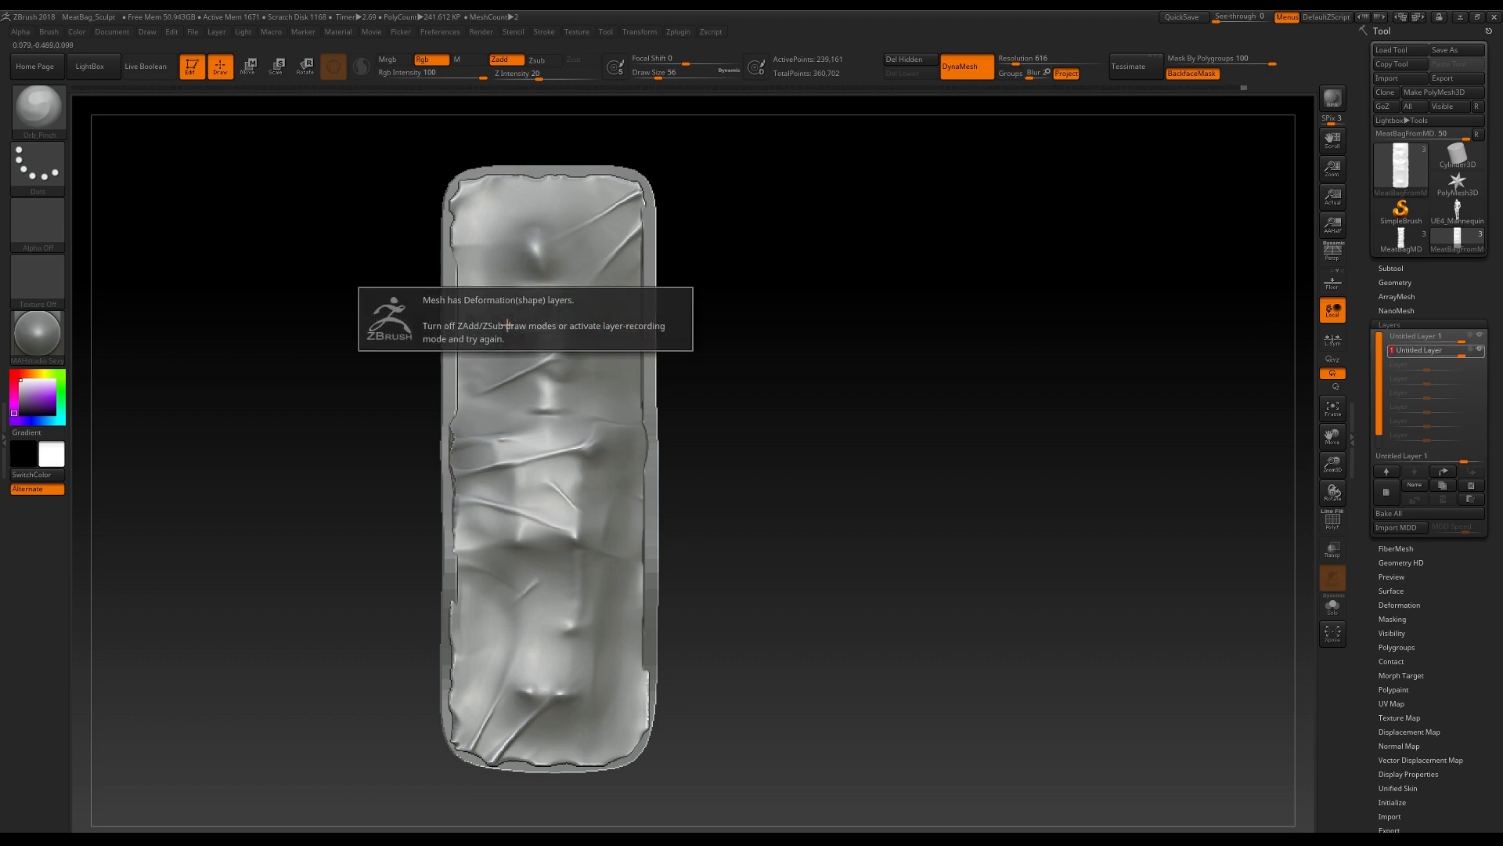
{"action": "key", "text": "b"}
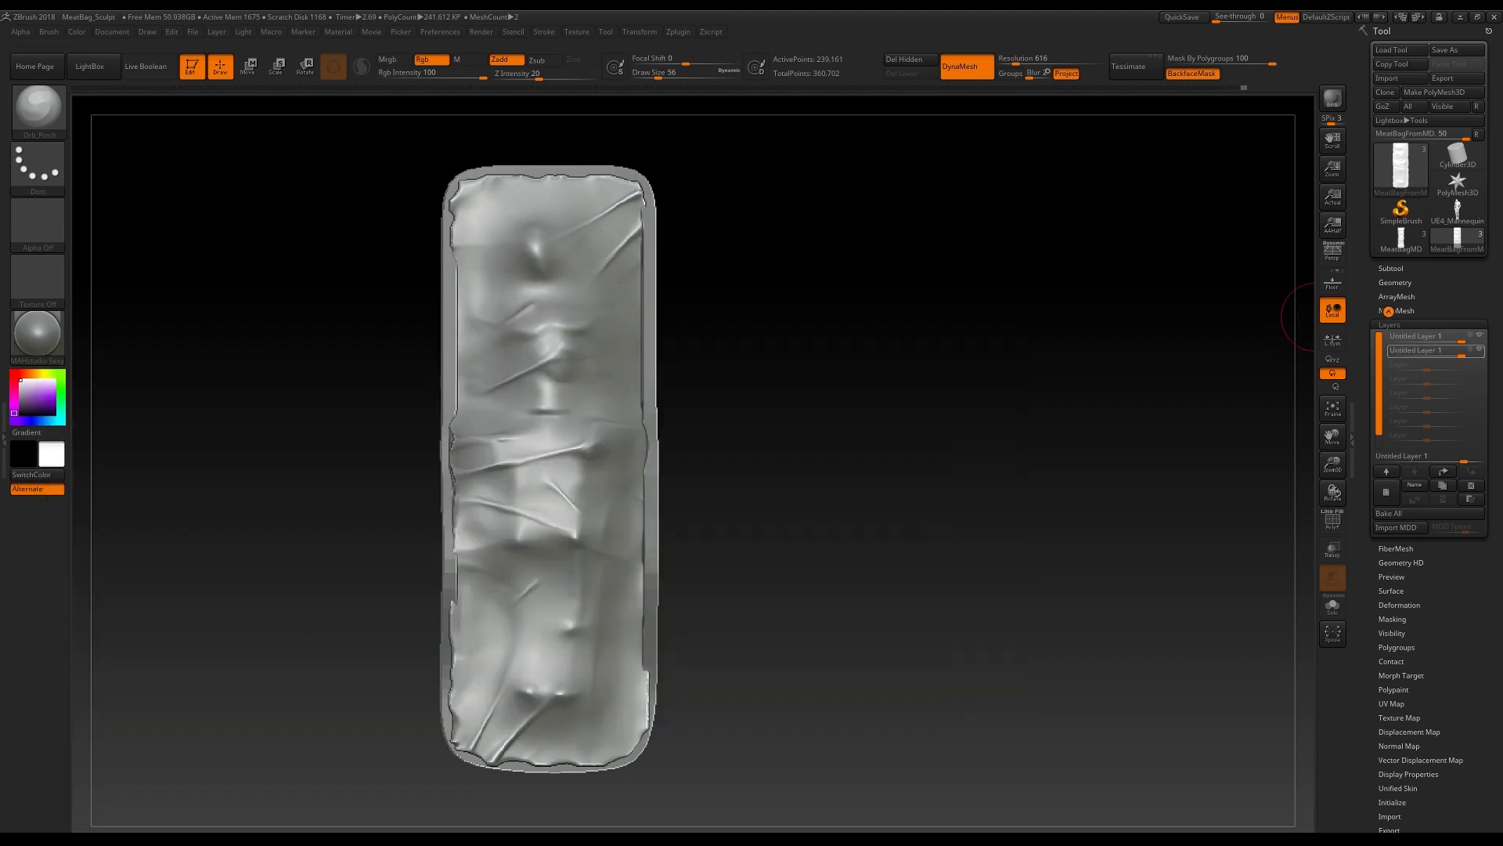
{"action": "left_click", "coordinate": [1470, 349]}
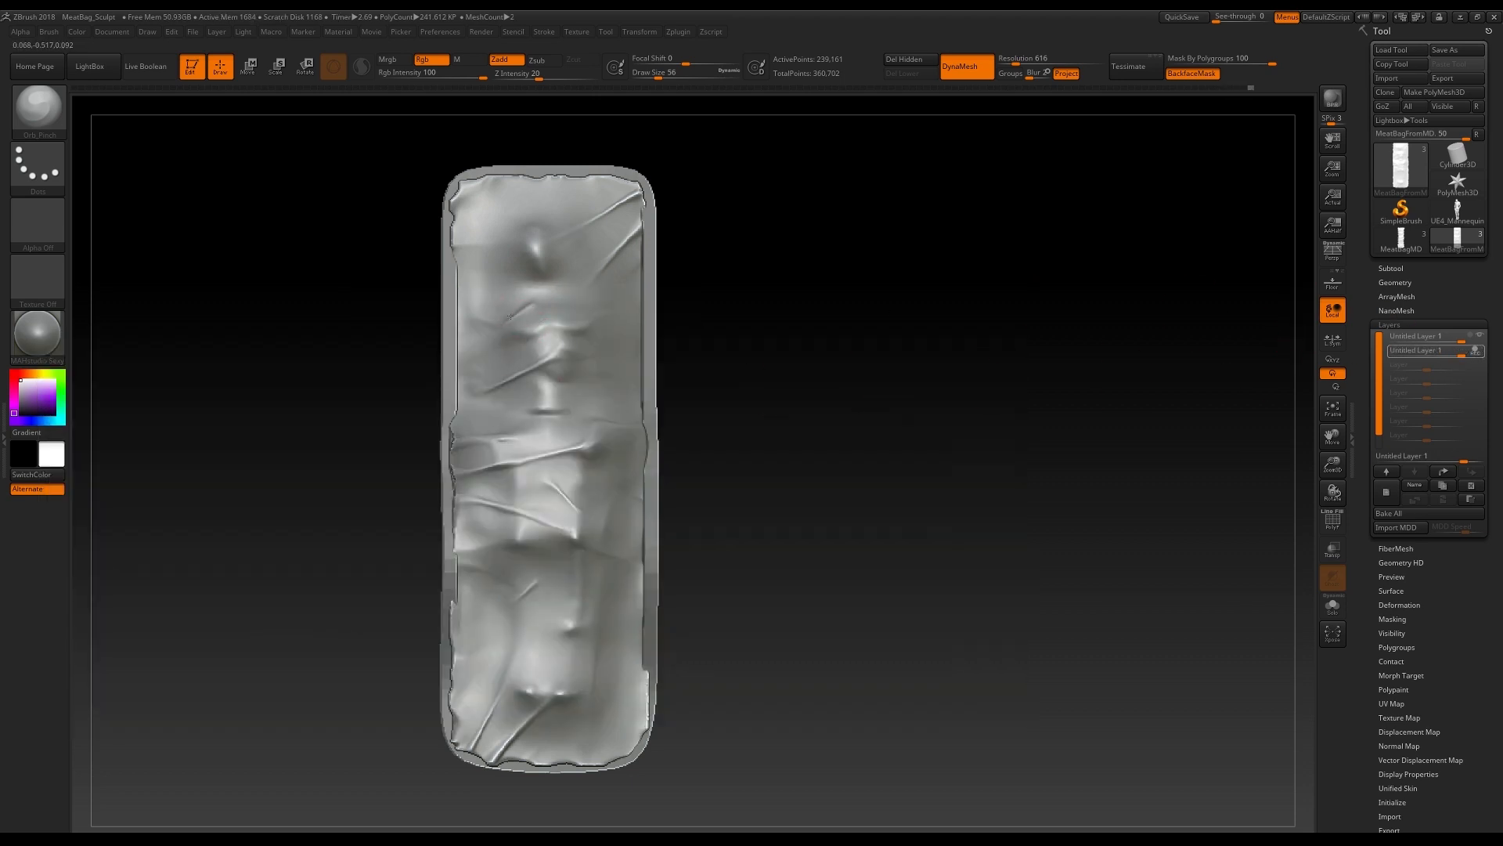
{"action": "key", "text": "ctrl"}
{"action": "left_click_drag", "start_coordinate": [780, 368], "coordinate": [798, 436]}
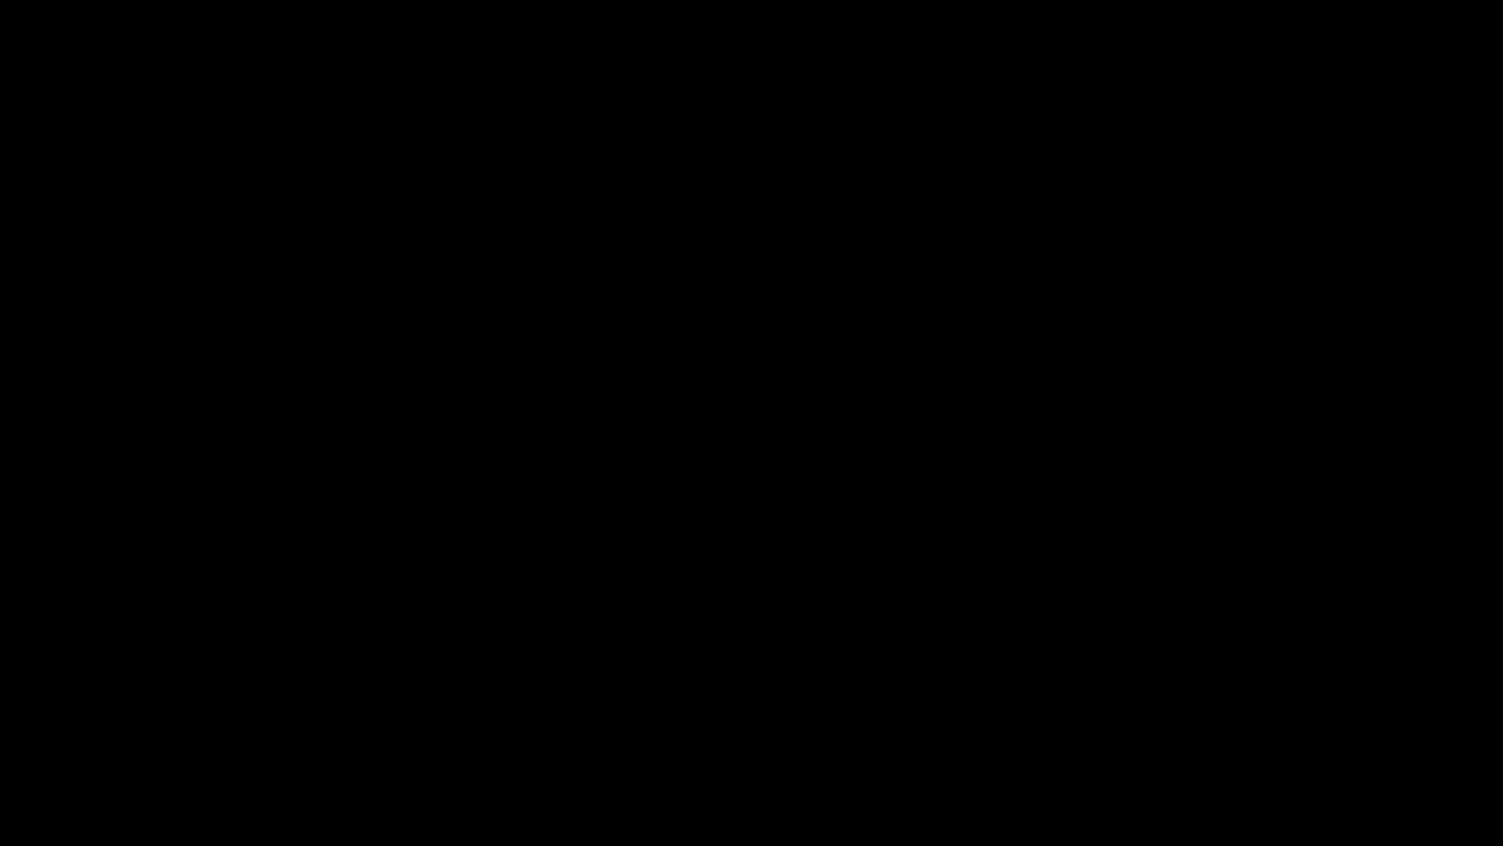